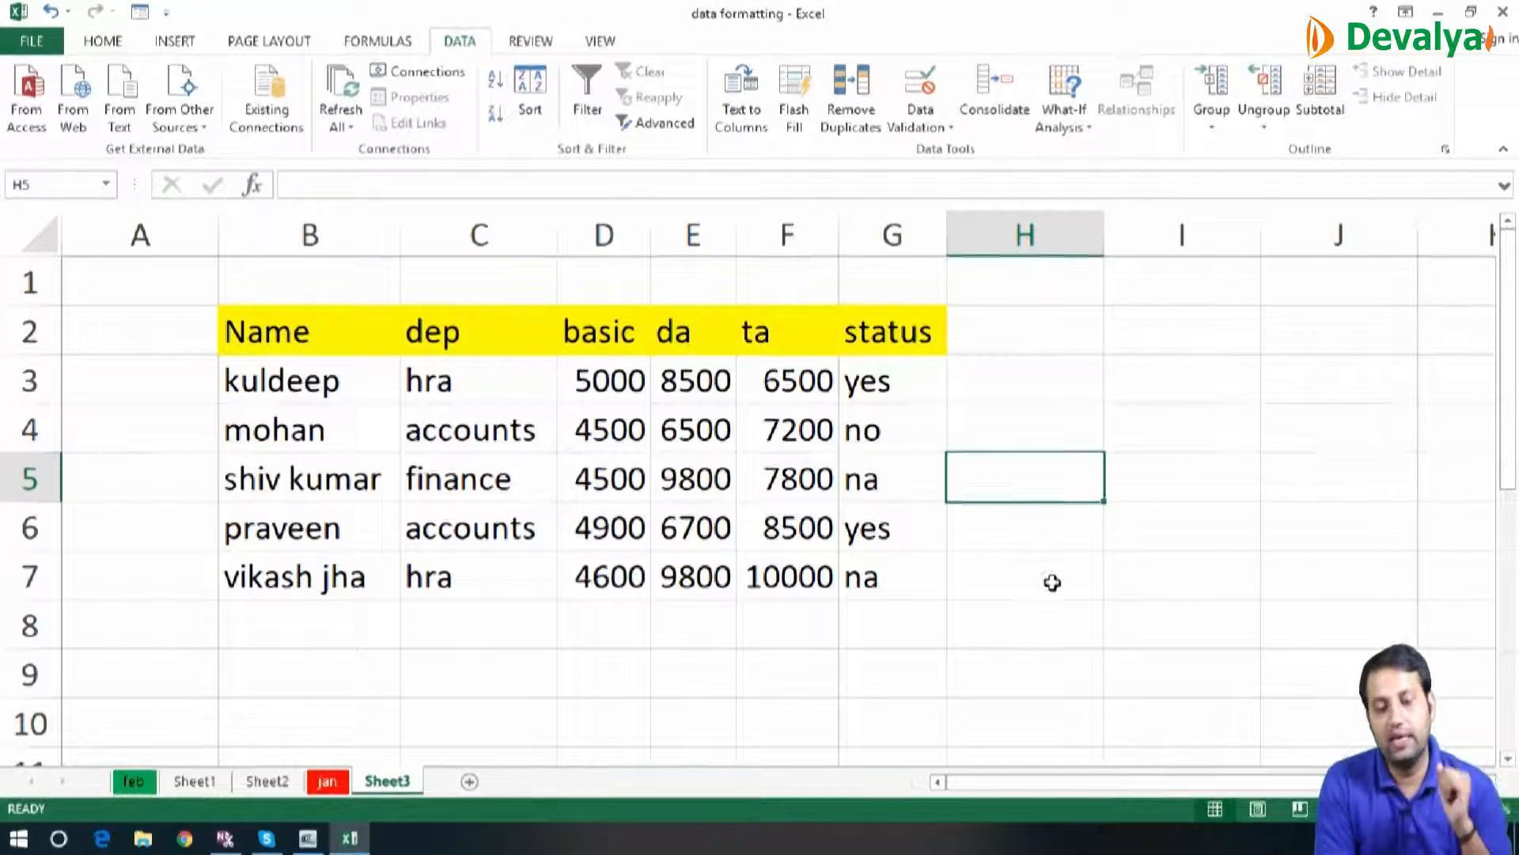
Enter the header Name in H8 and three employees' first names in H9 to H11
click(1044, 623)
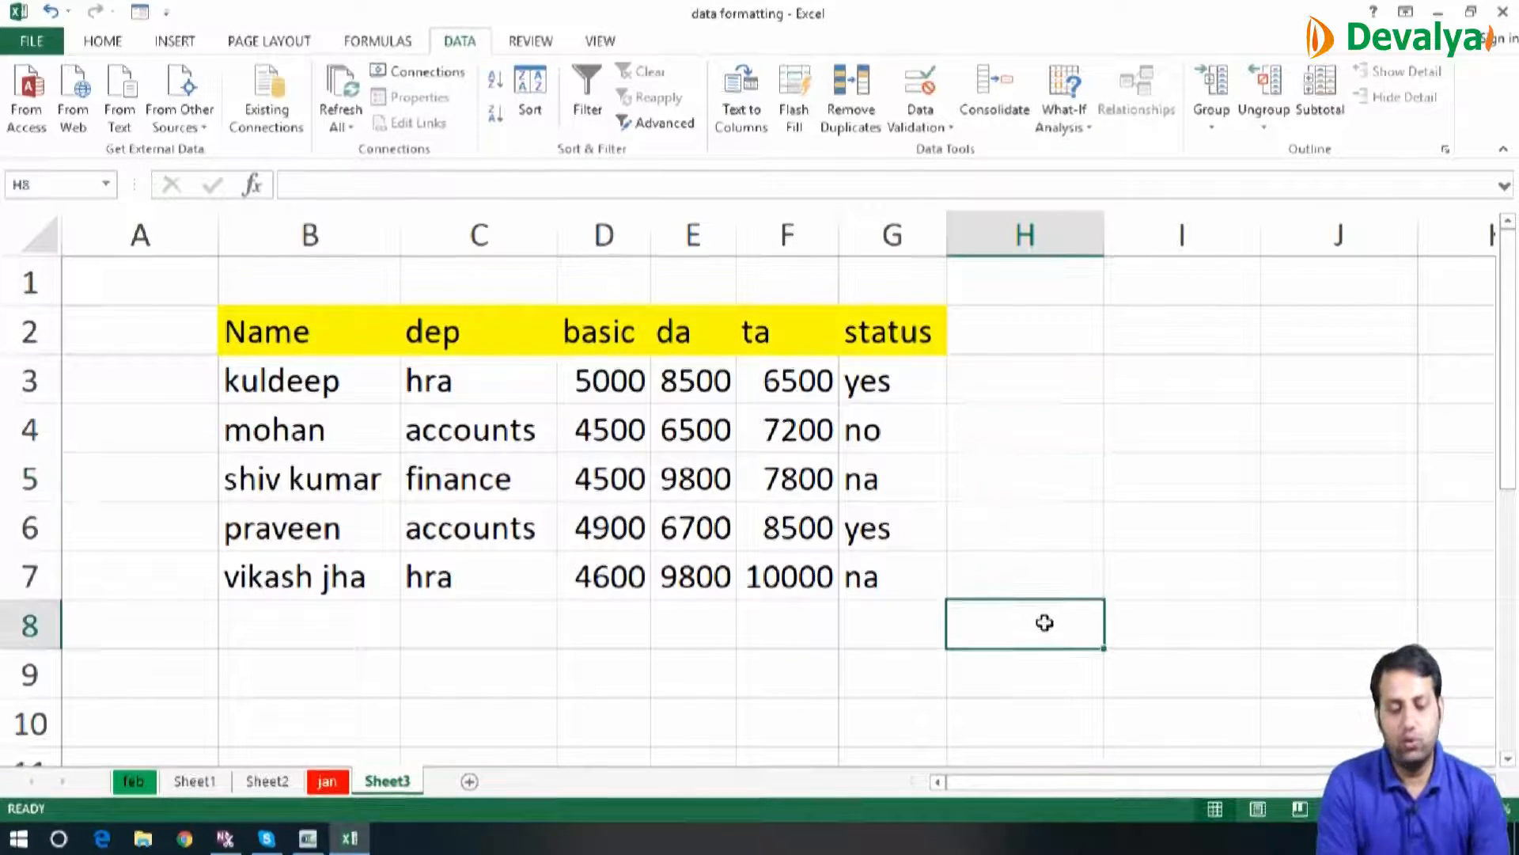
text(Name)
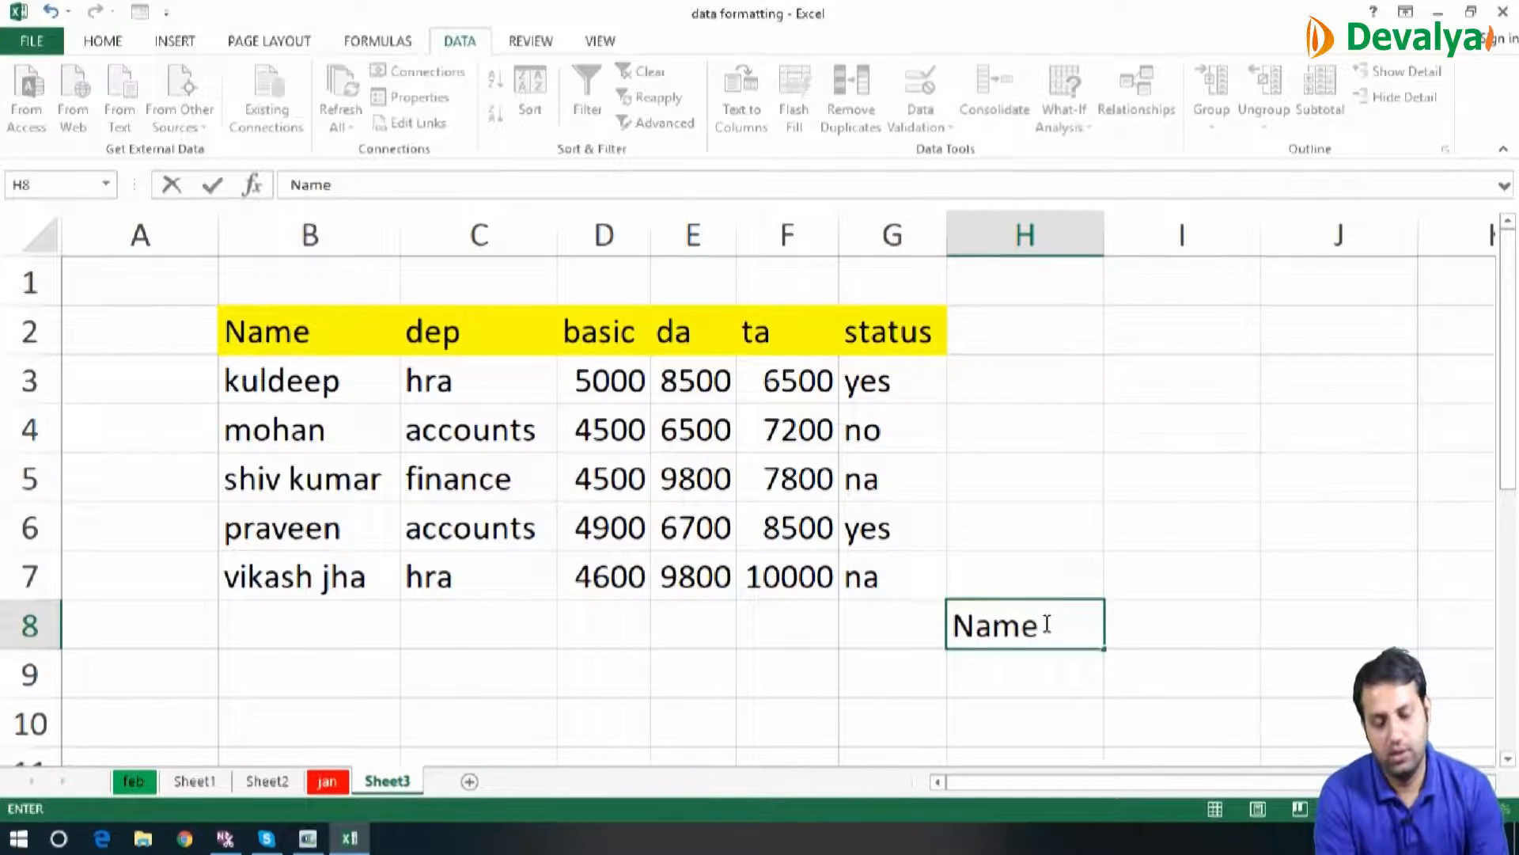
key(Return)
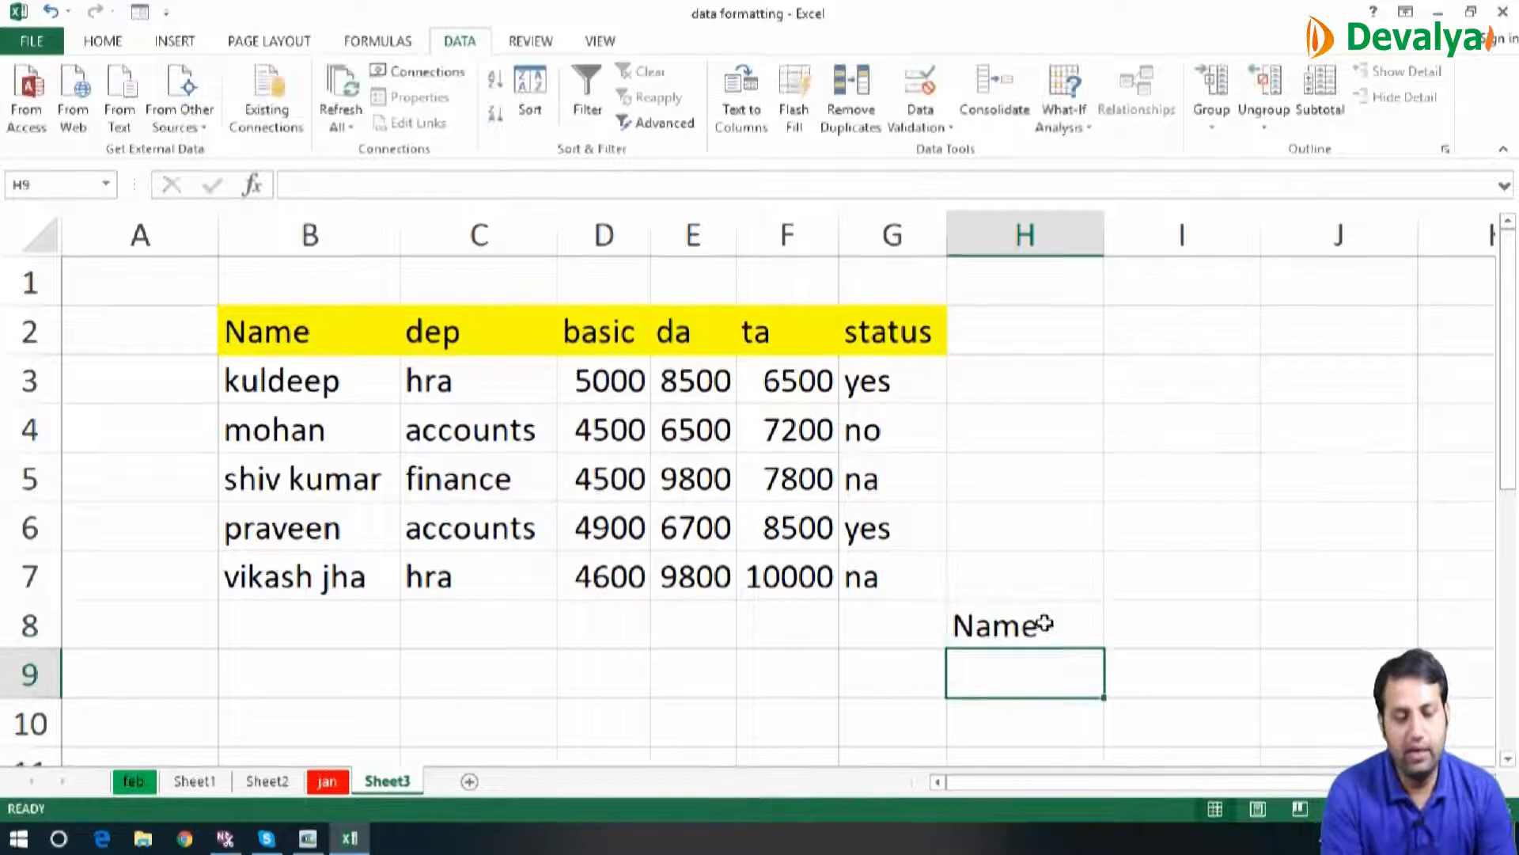
text(mohan)
key(Return)
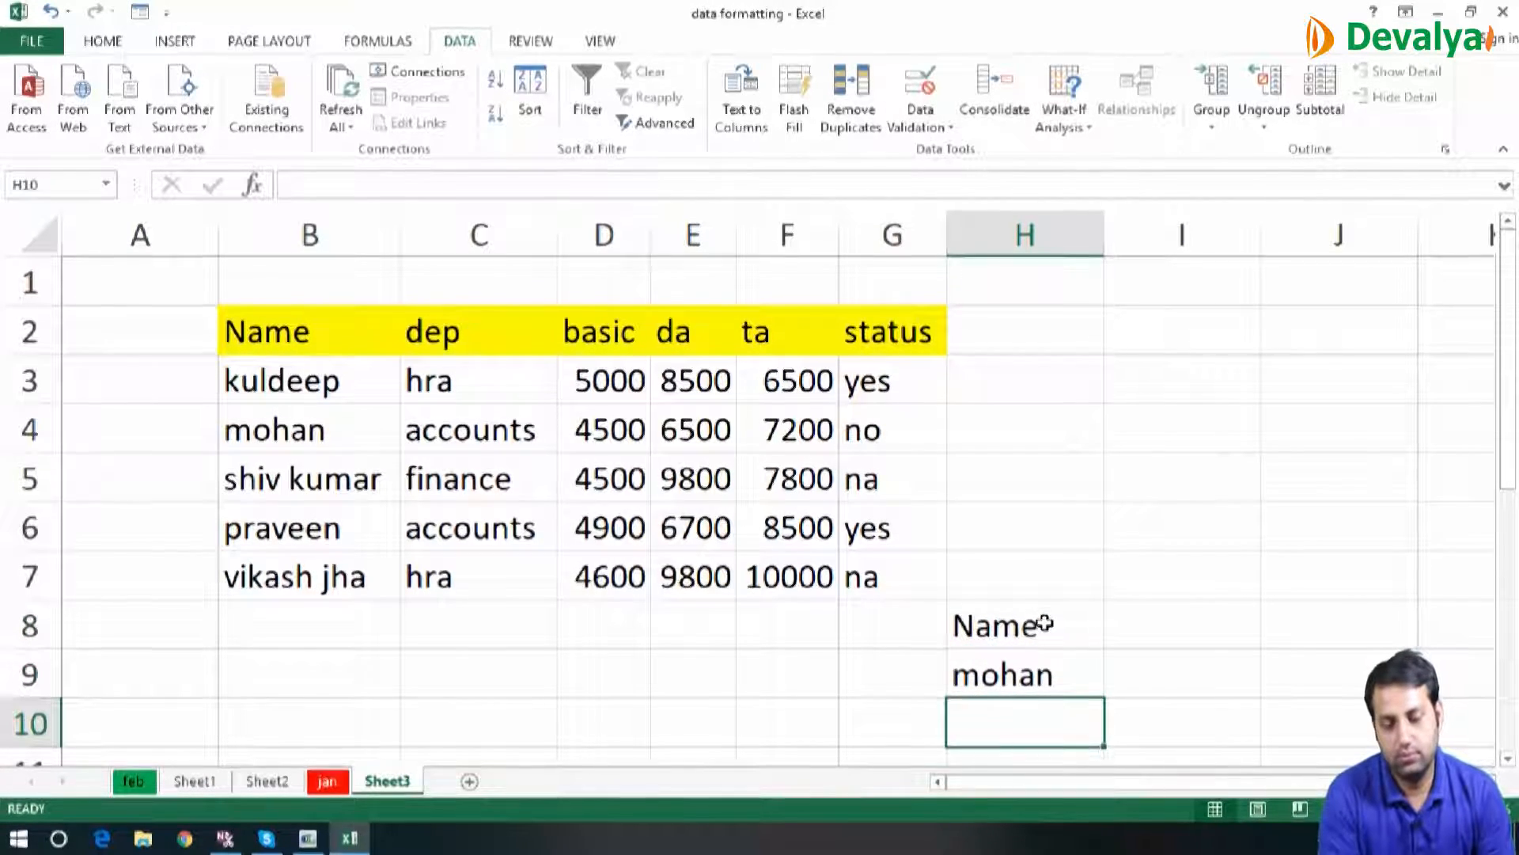
text(p)
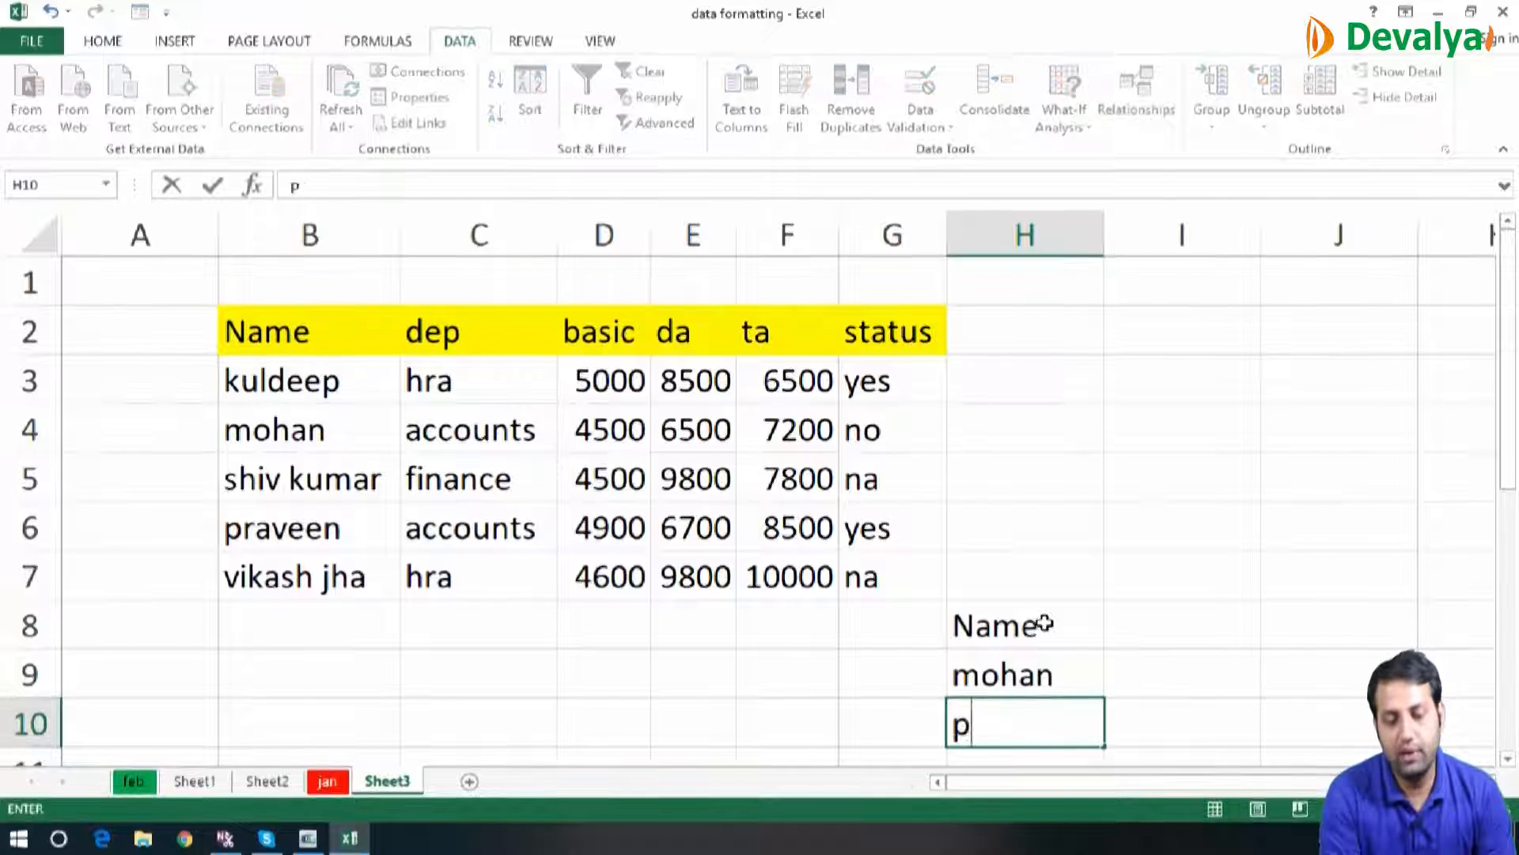
text(raveen)
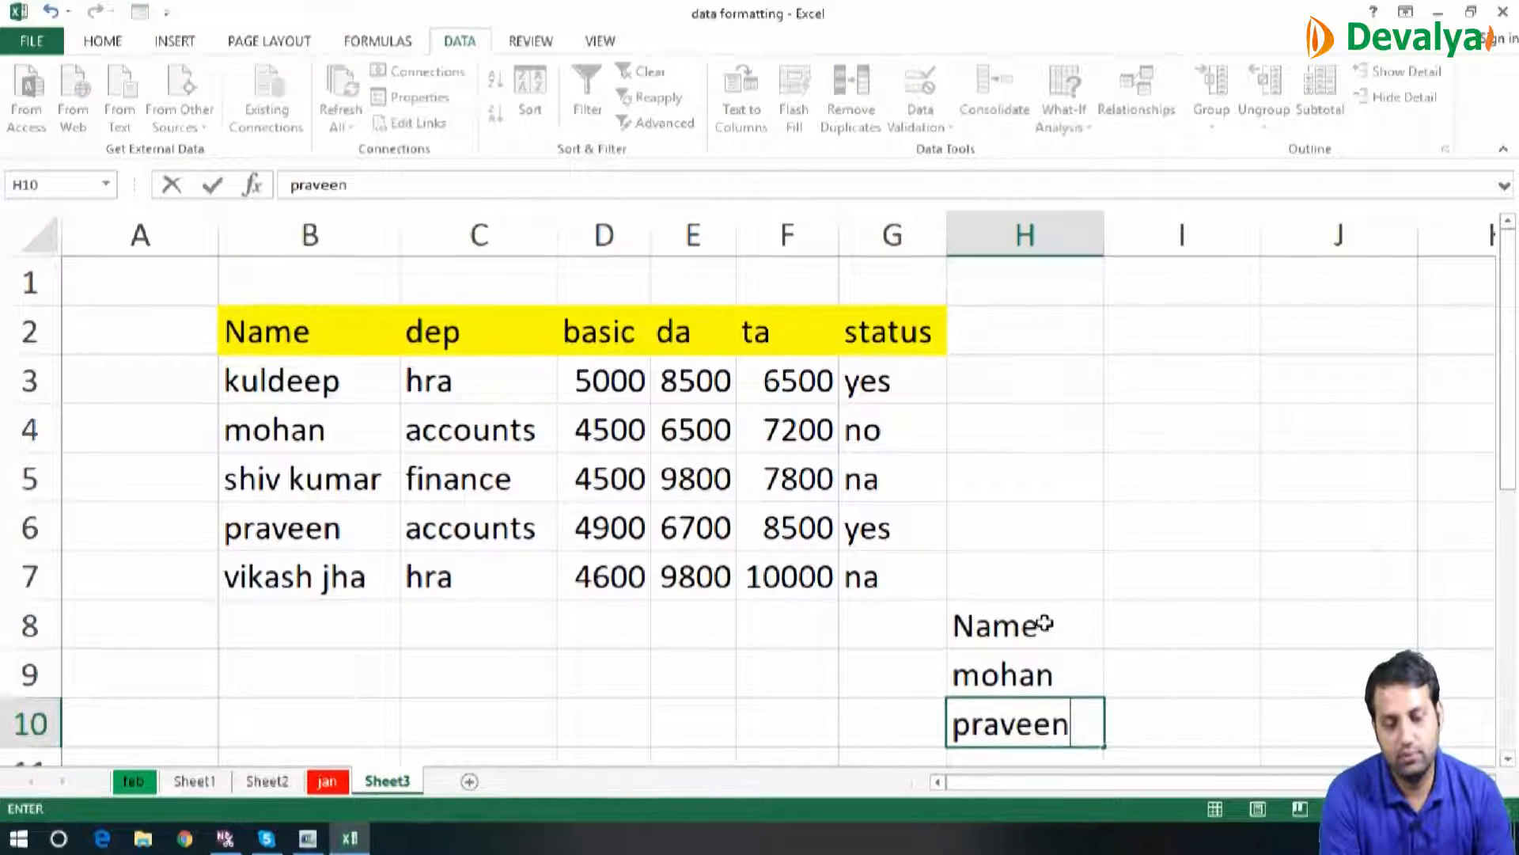
key(Return)
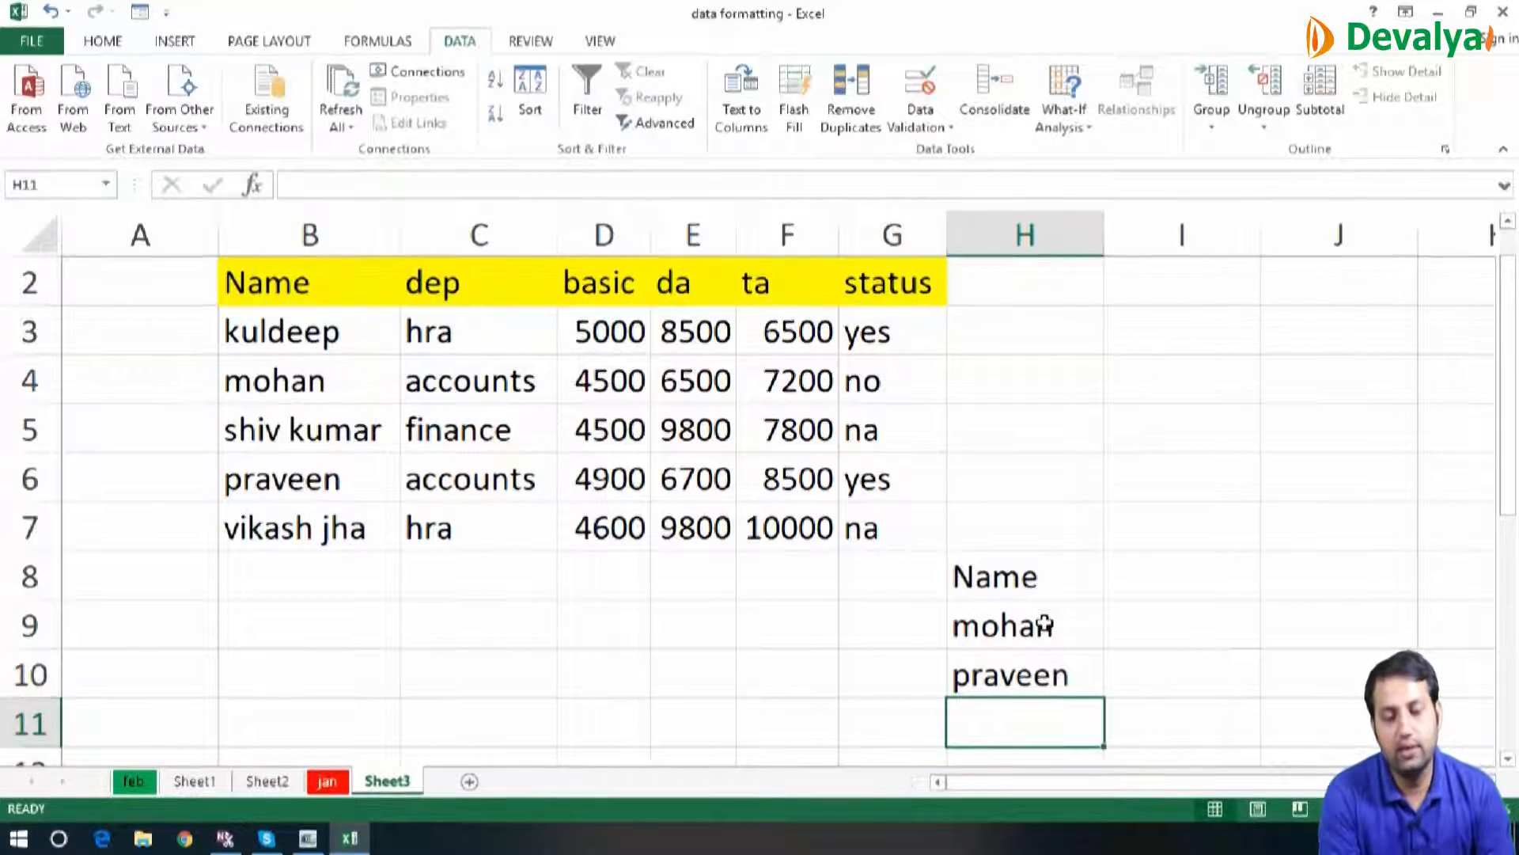
text(lalit)
key(Return)
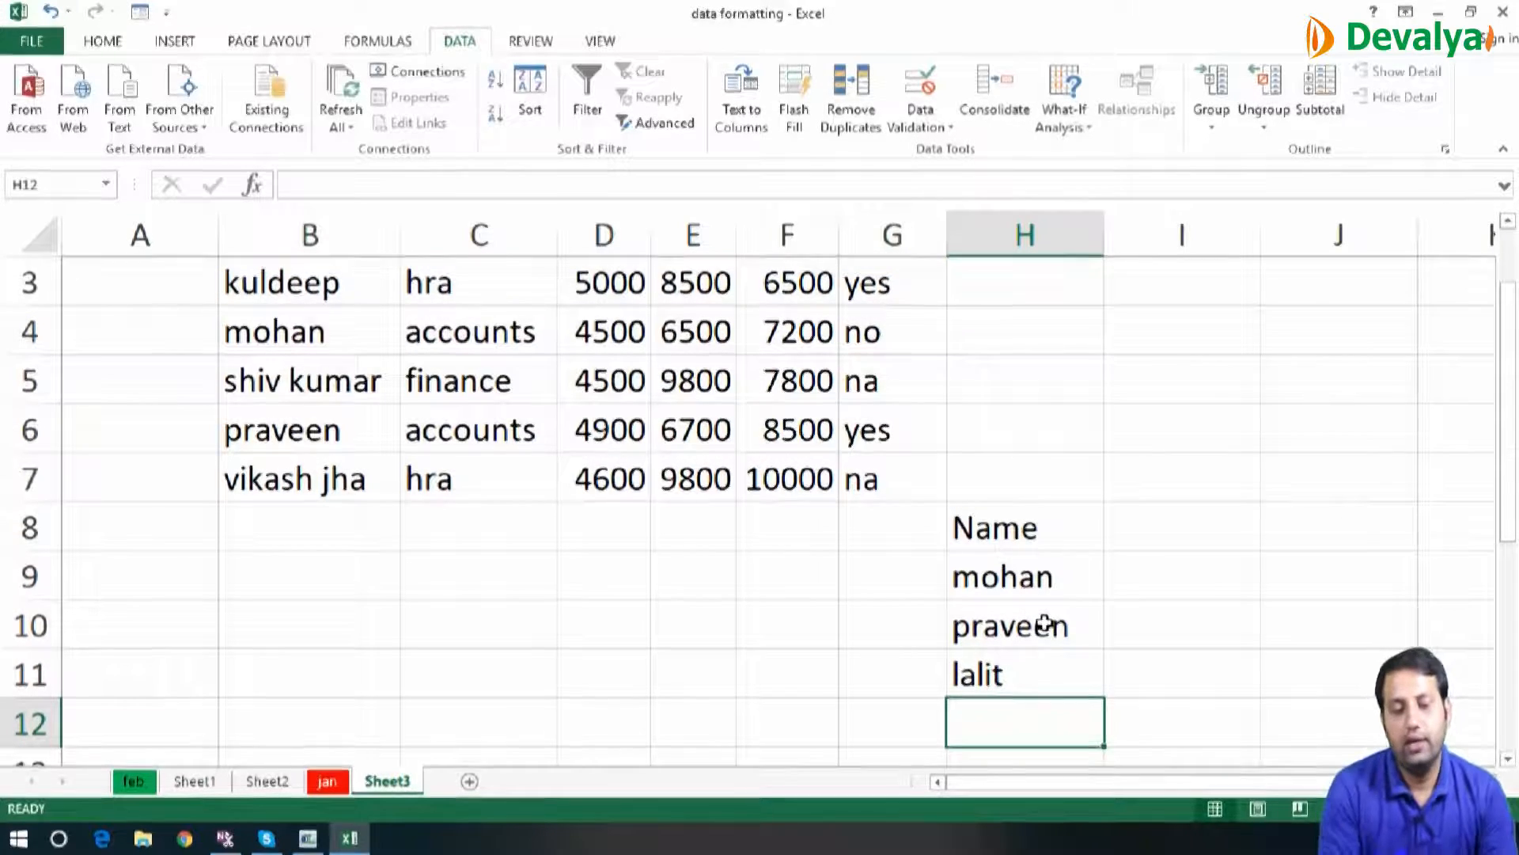
Enter the header dep in I8, beside the Name header
key(Up)
key(Up)
key(Up)
key(Up)
key(Up)
key(Up)
key(Up)
key(Up)
key(Up)
key(Up)
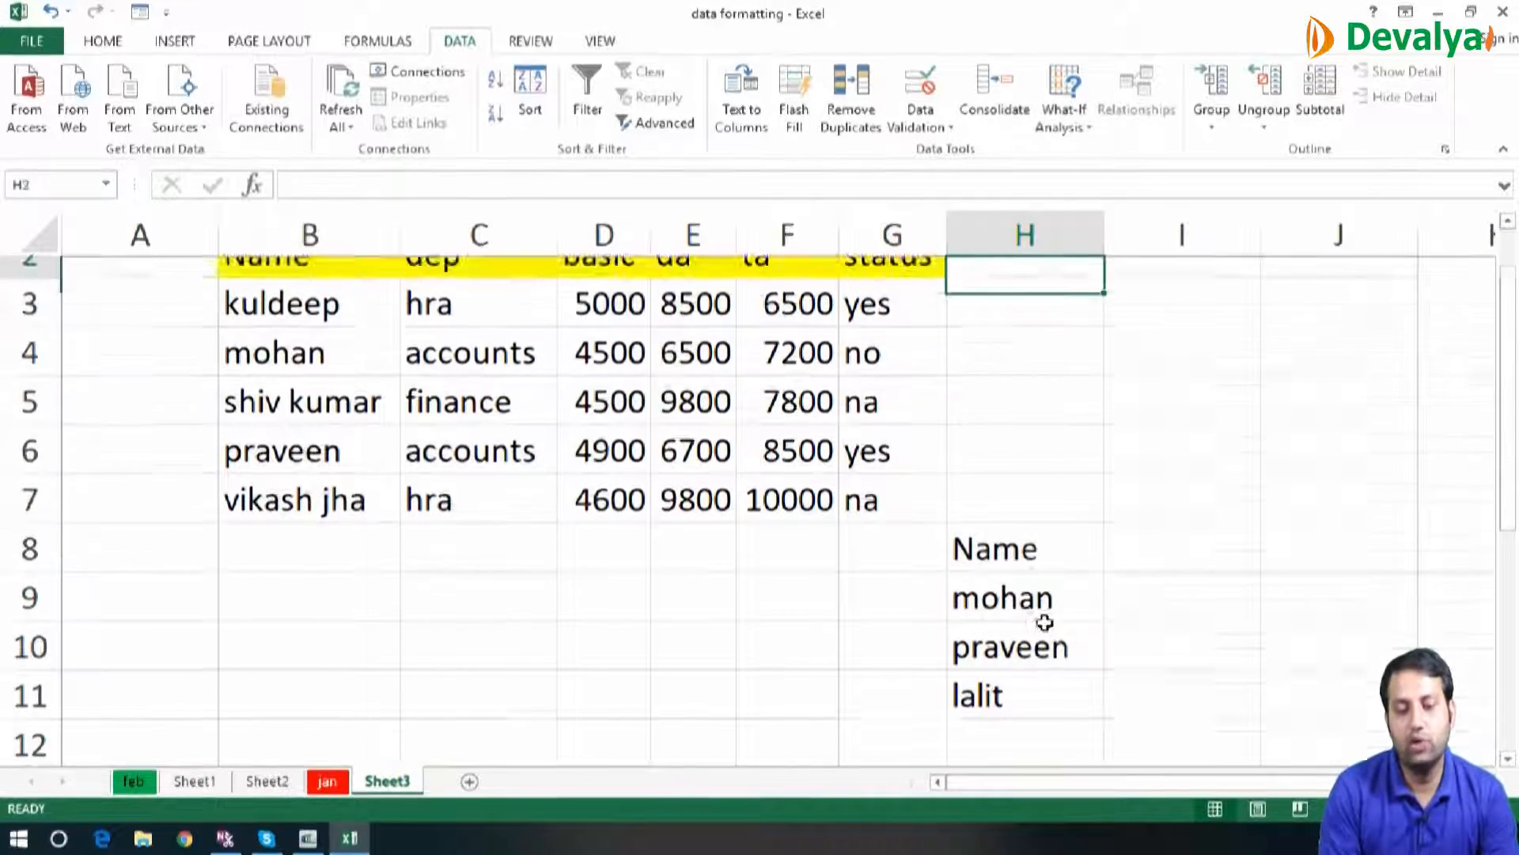
key(Right)
key(Right)
key(Down)
key(Down)
key(Down)
key(Down)
key(Down)
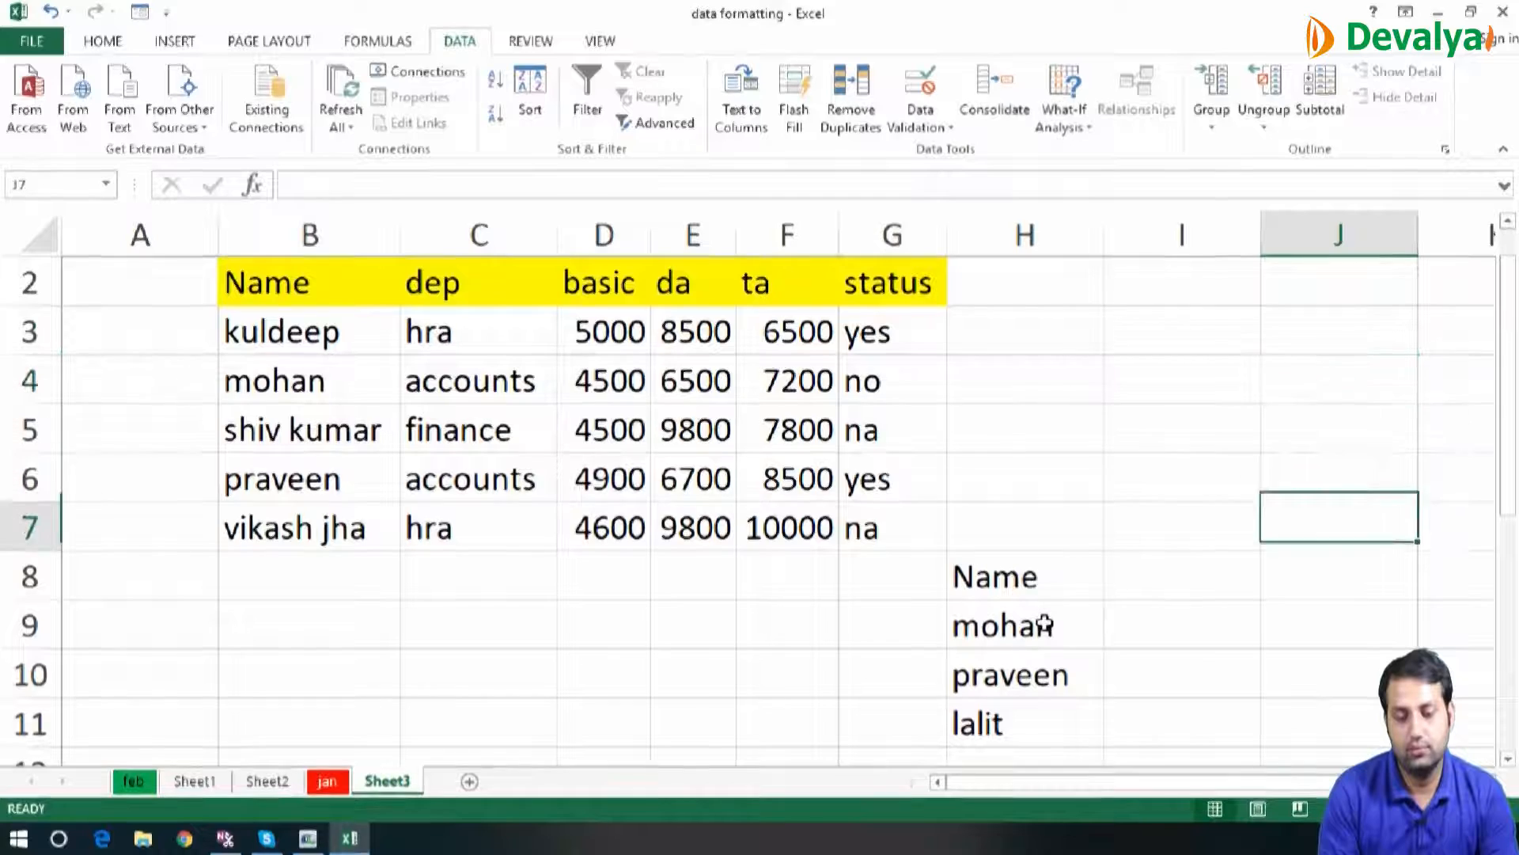
key(Left)
key(Down)
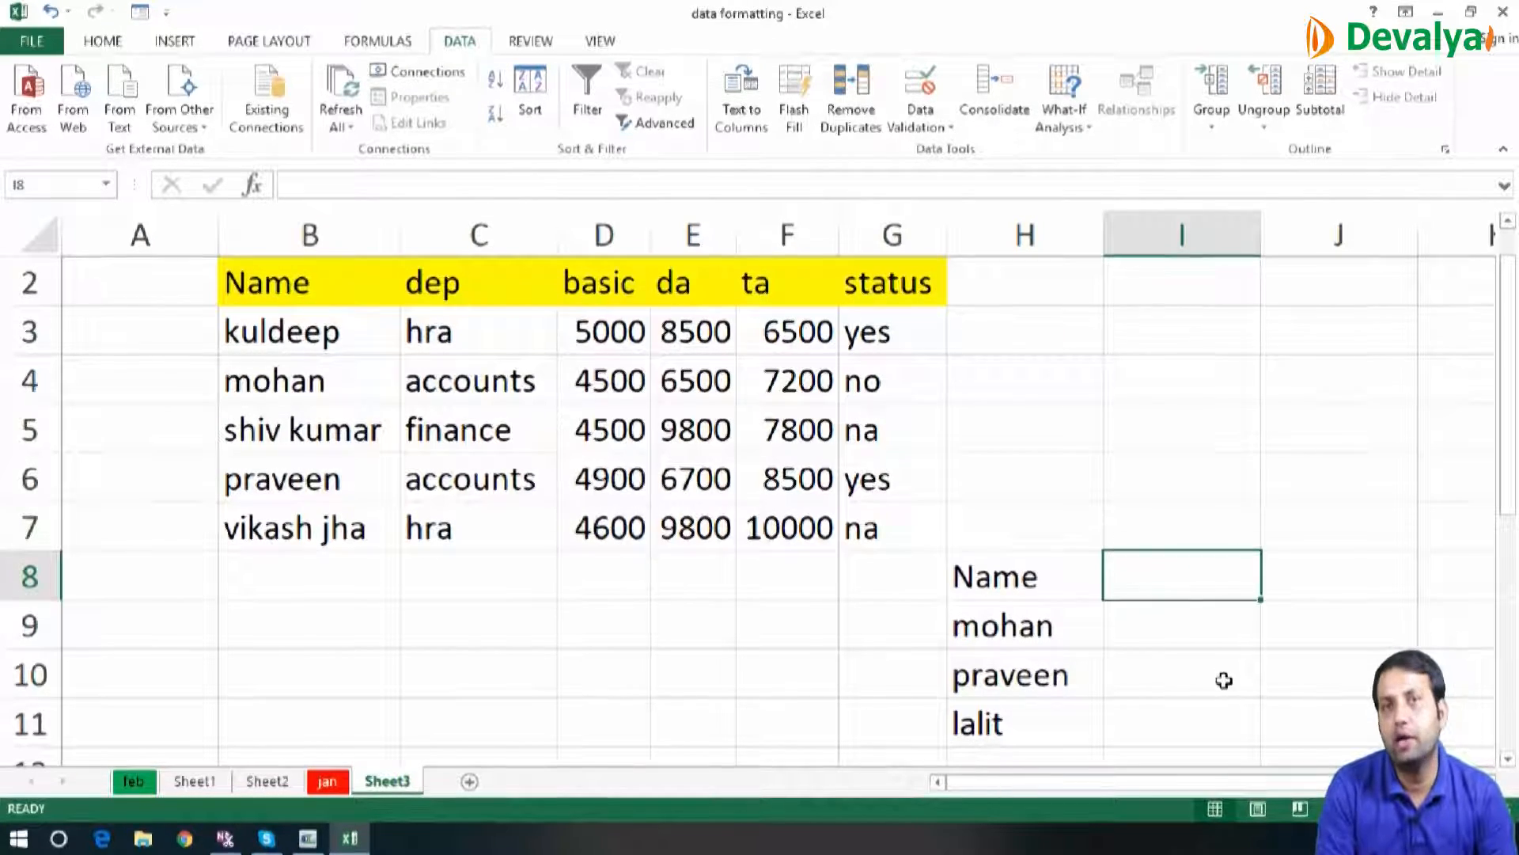
text(dep)
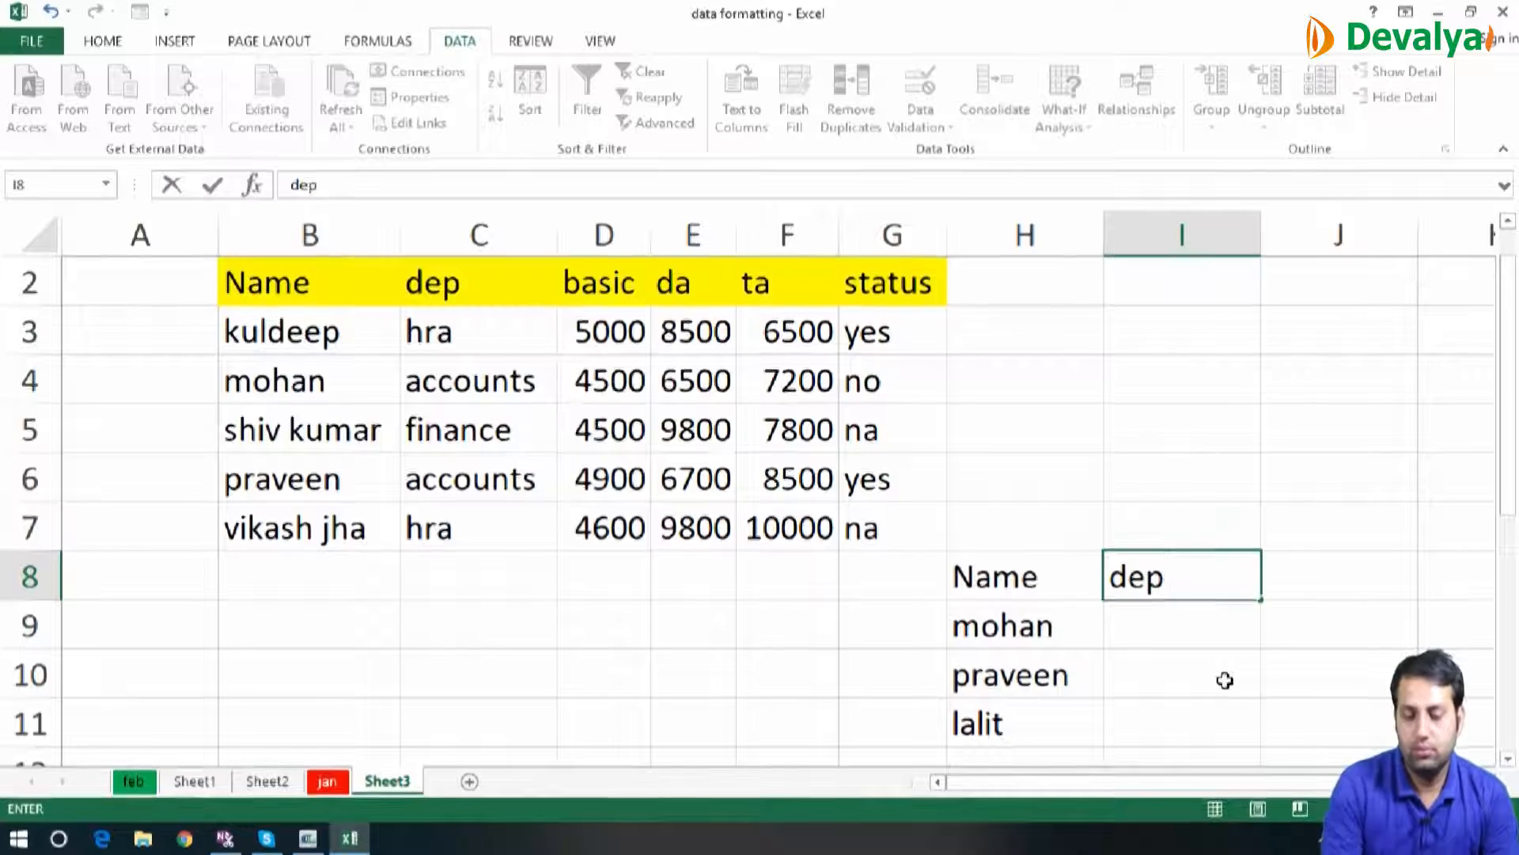
key(Return)
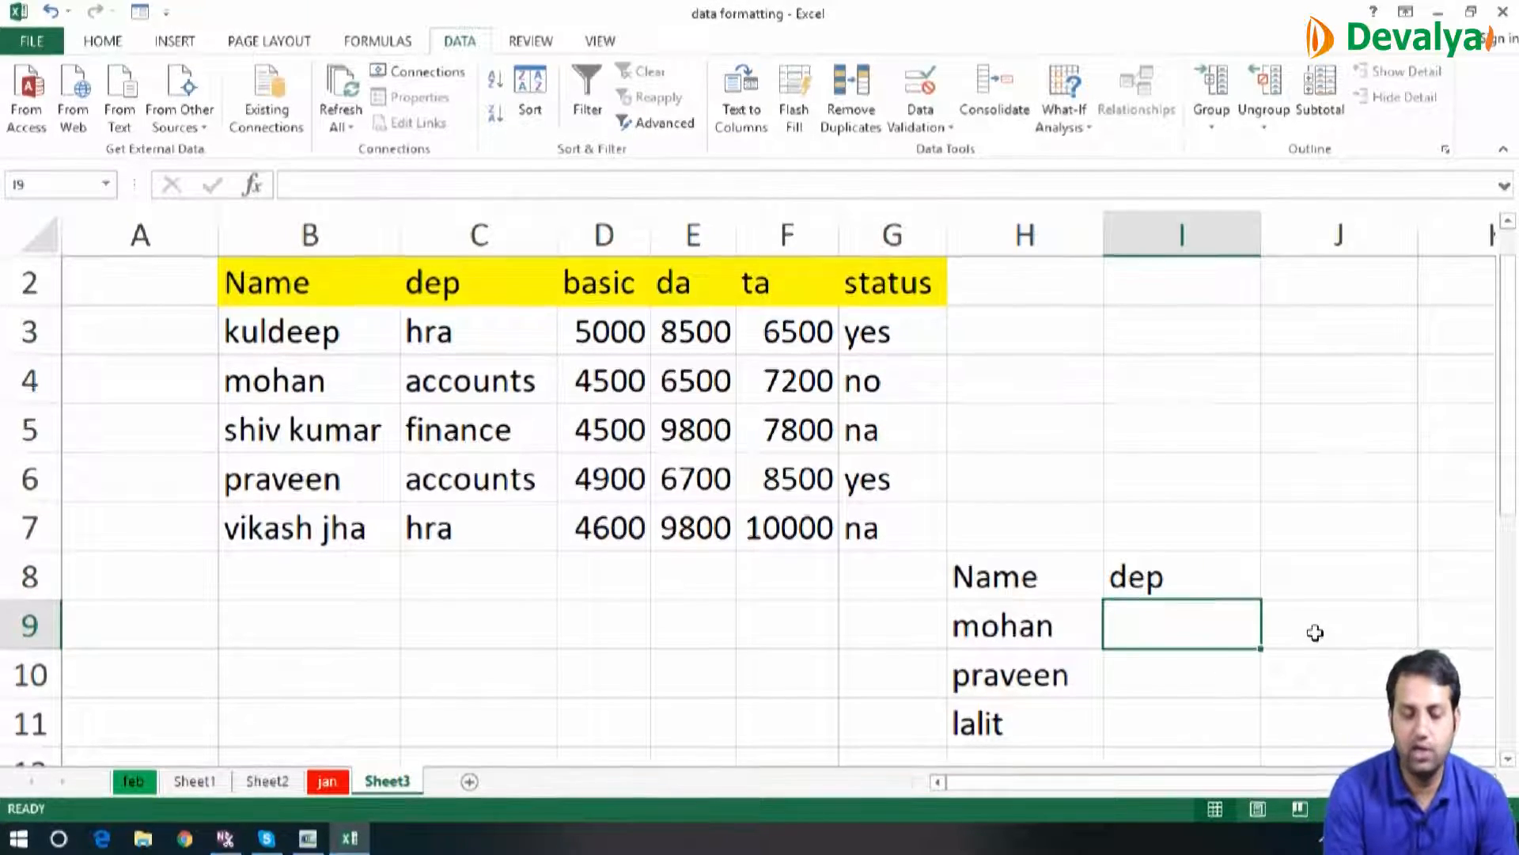
Start a VLOOKUP formula in I9 with H9 as the lookup value
text(=vloo)
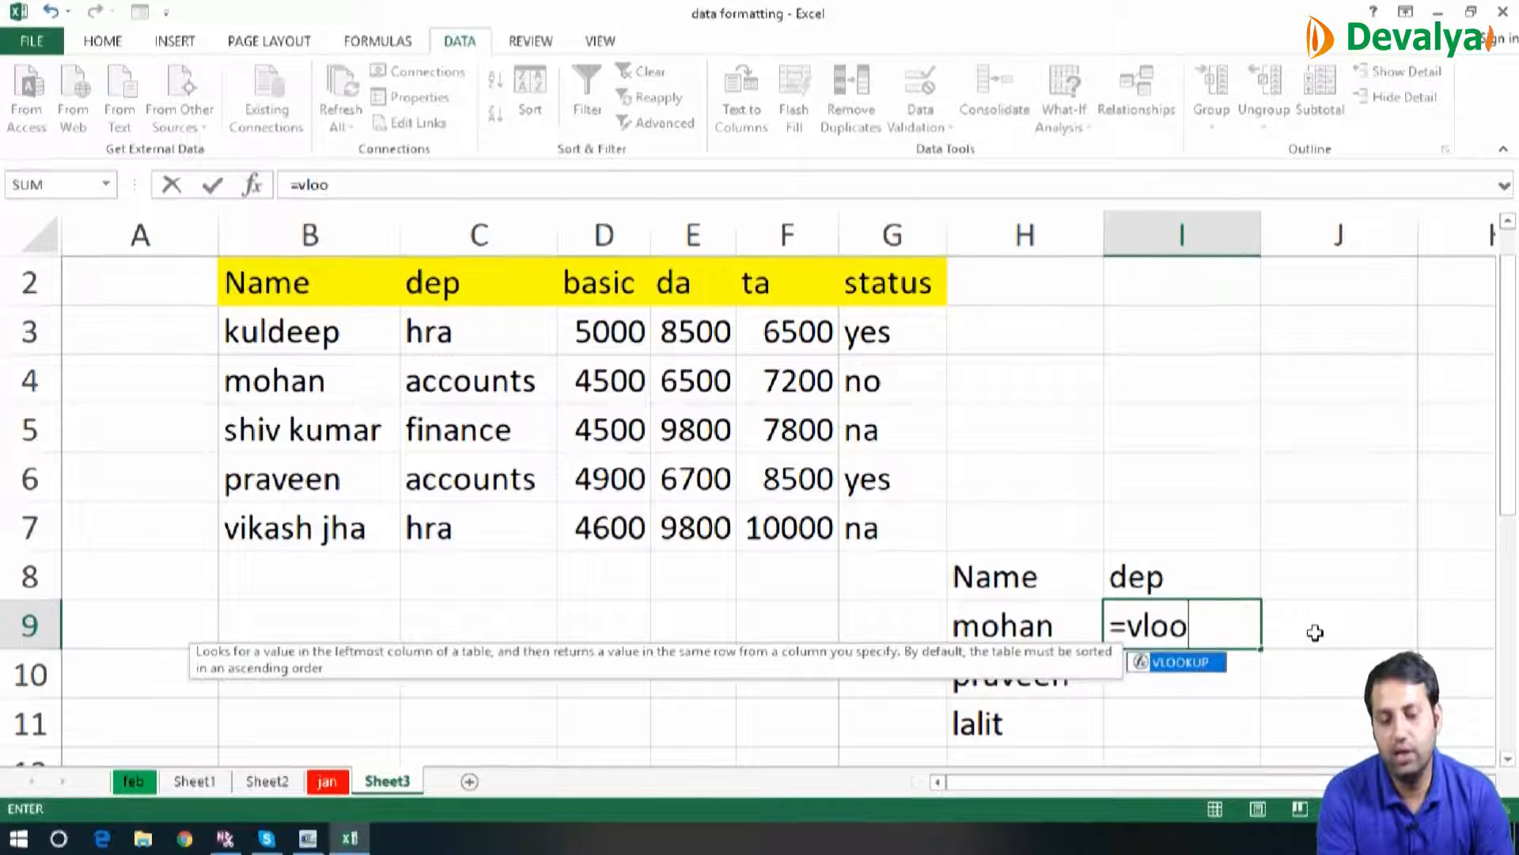
key(Tab)
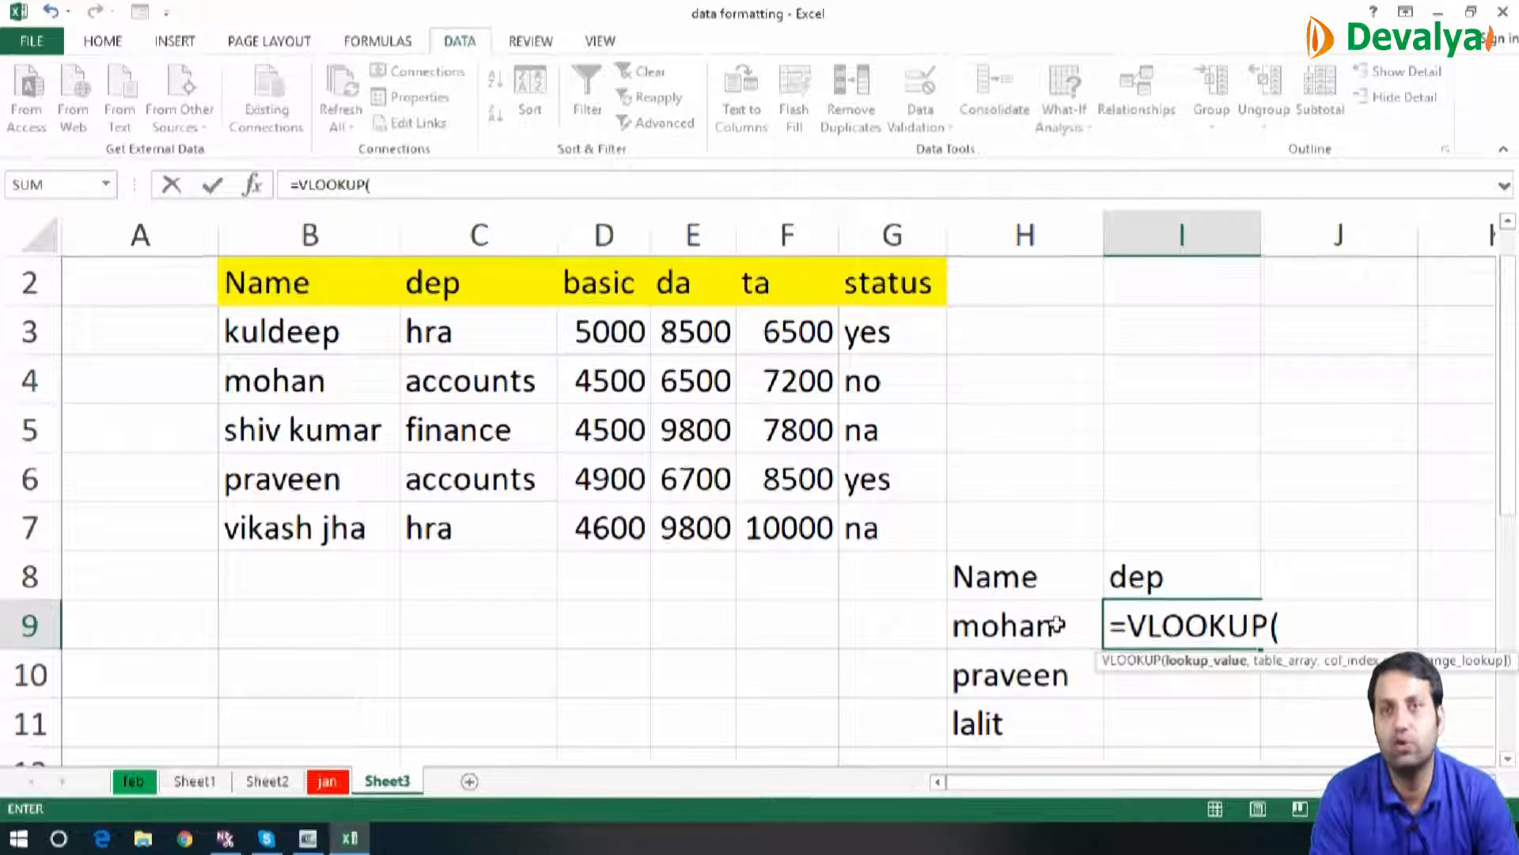
click(1033, 630)
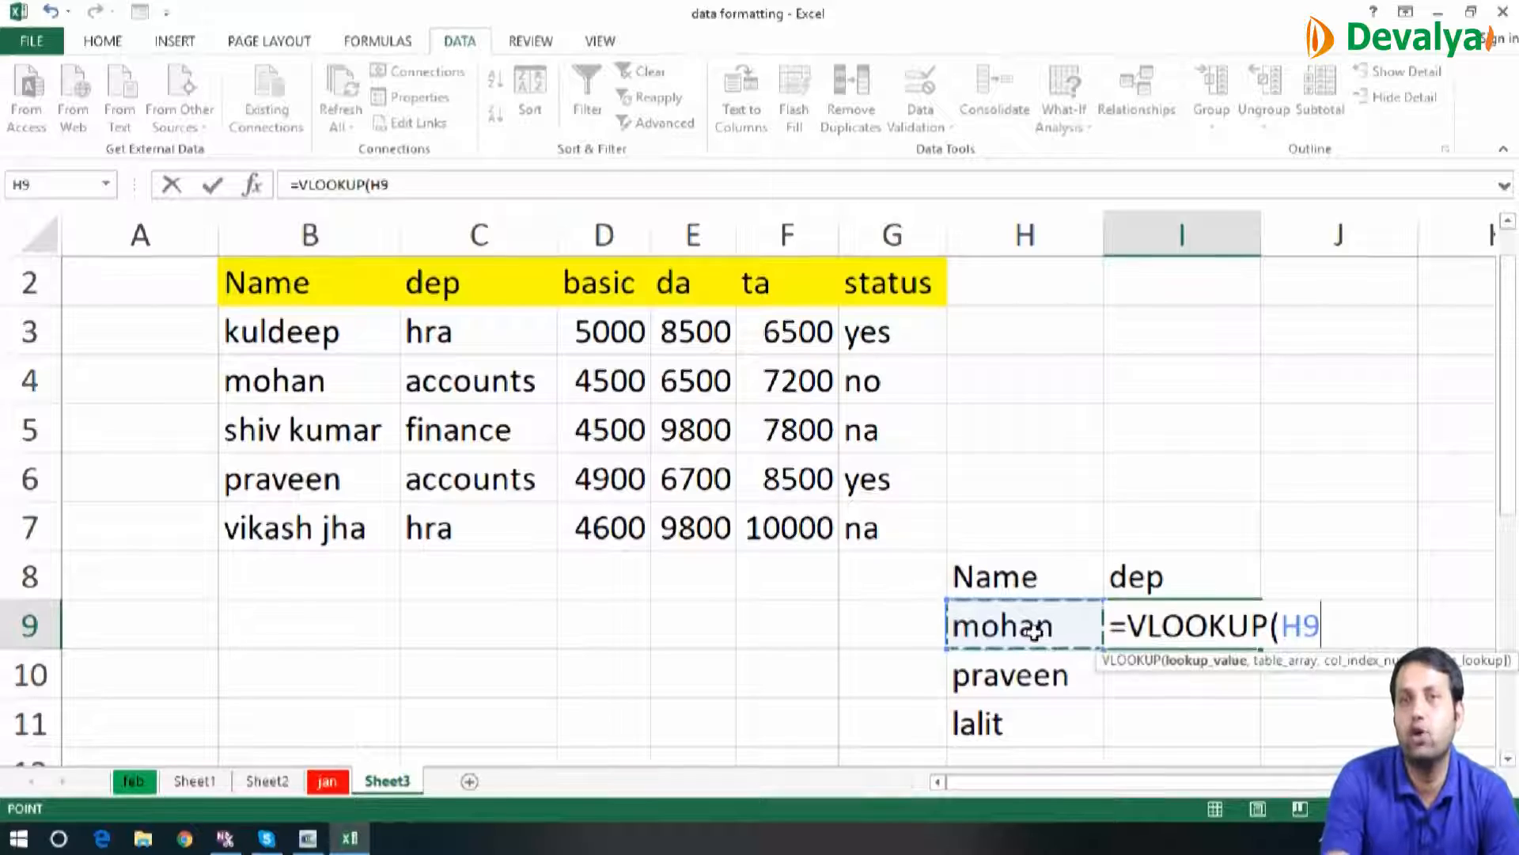
text(,)
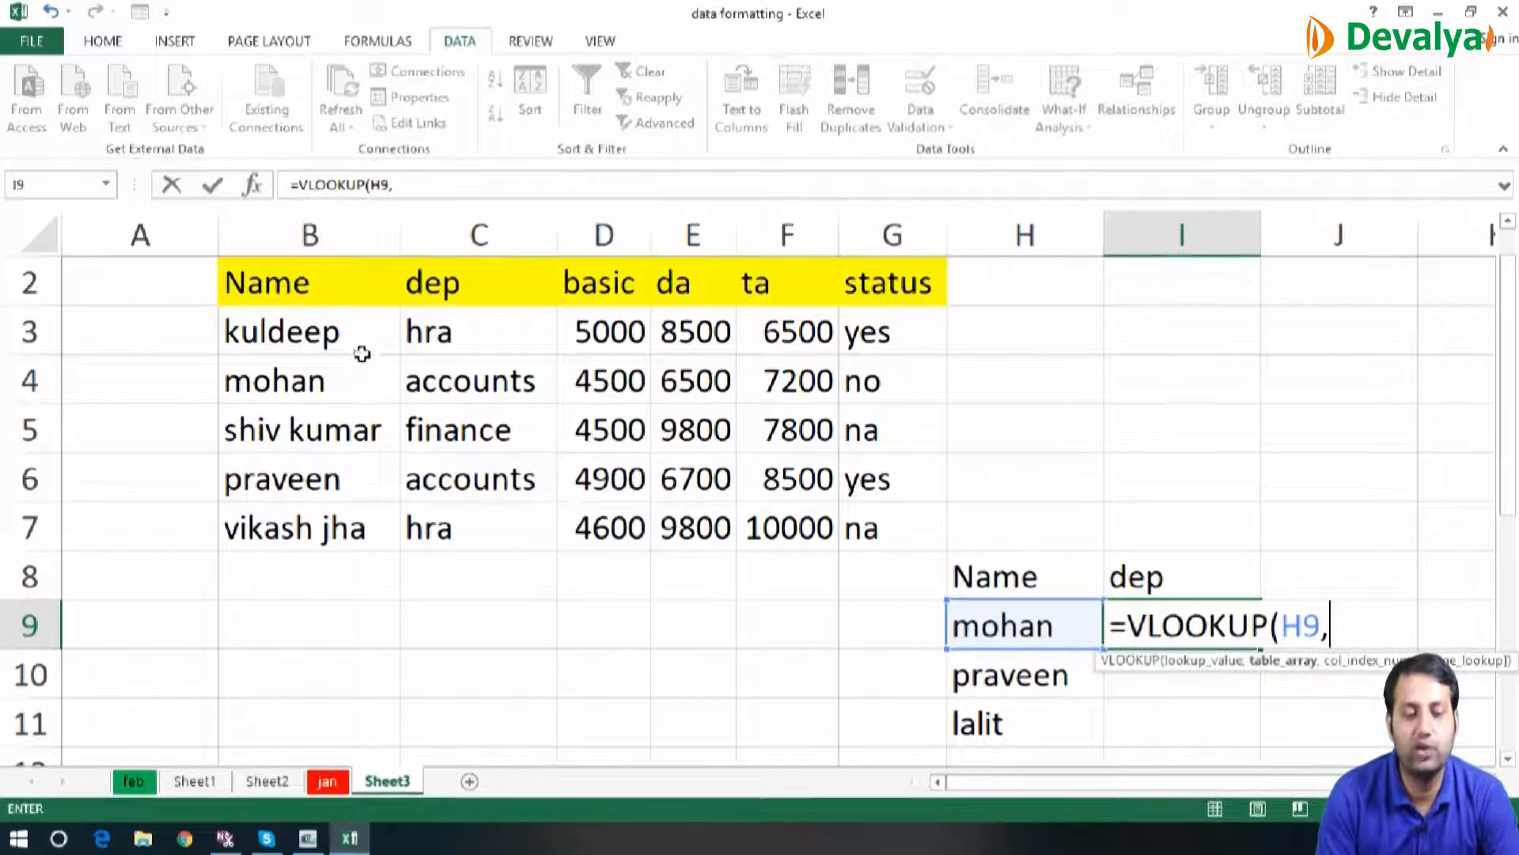
Use the employee records in B3:G7 as the VLOOKUP table array
click(345, 332)
key(shift+Right)
key(shift+Right)
key(shift+Right)
key(shift+Right)
key(shift+Right)
key(shift+Down)
key(shift+Down)
key(shift+Down)
key(shift+Down)
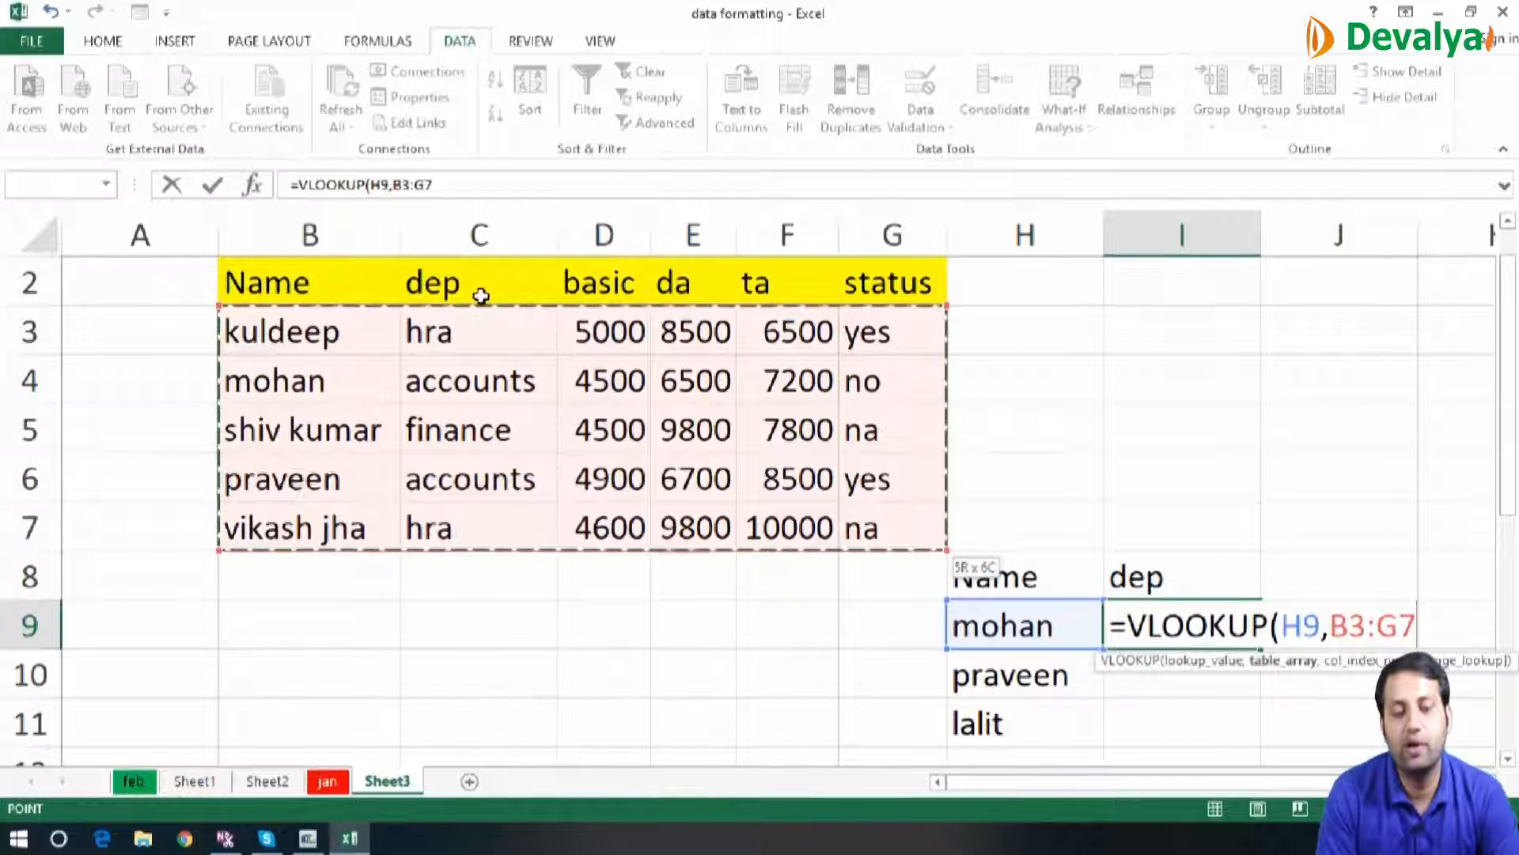
text(,)
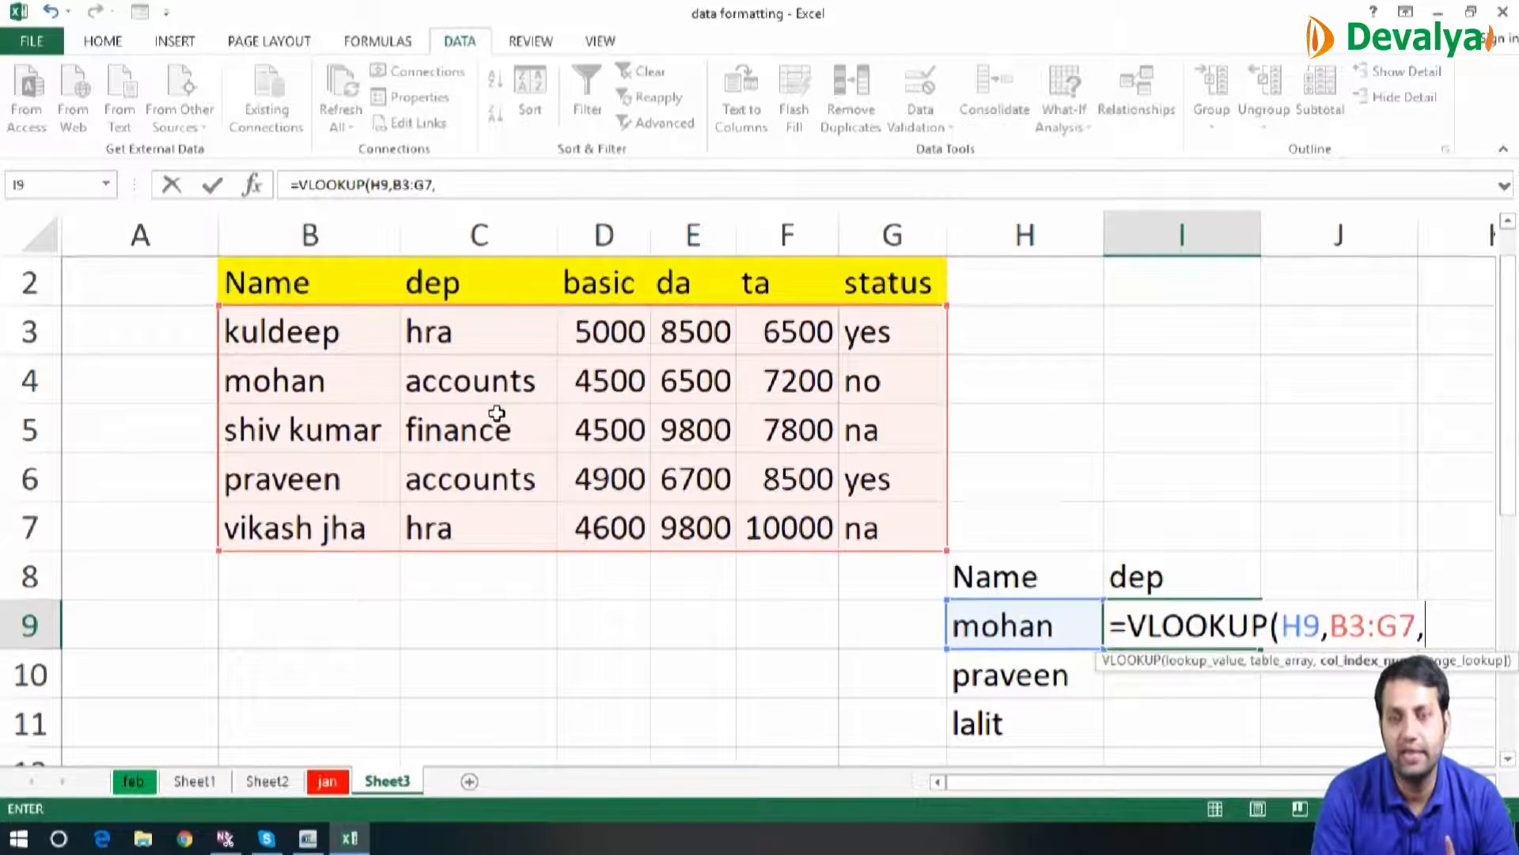
Complete the VLOOKUP in I9 with column index 2 and 0 for an exact match
text(2)
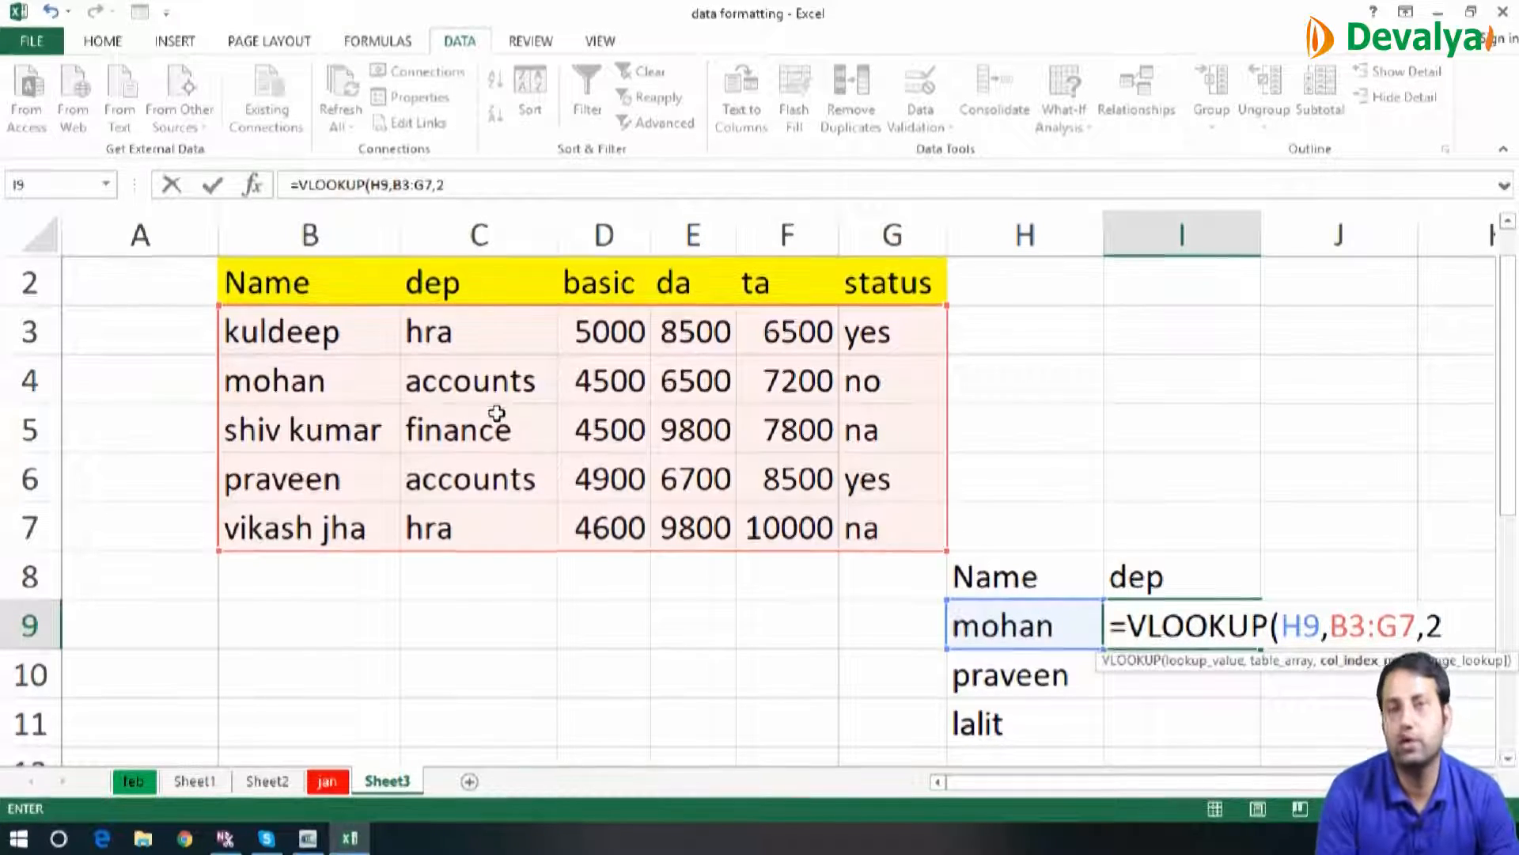
text(,)
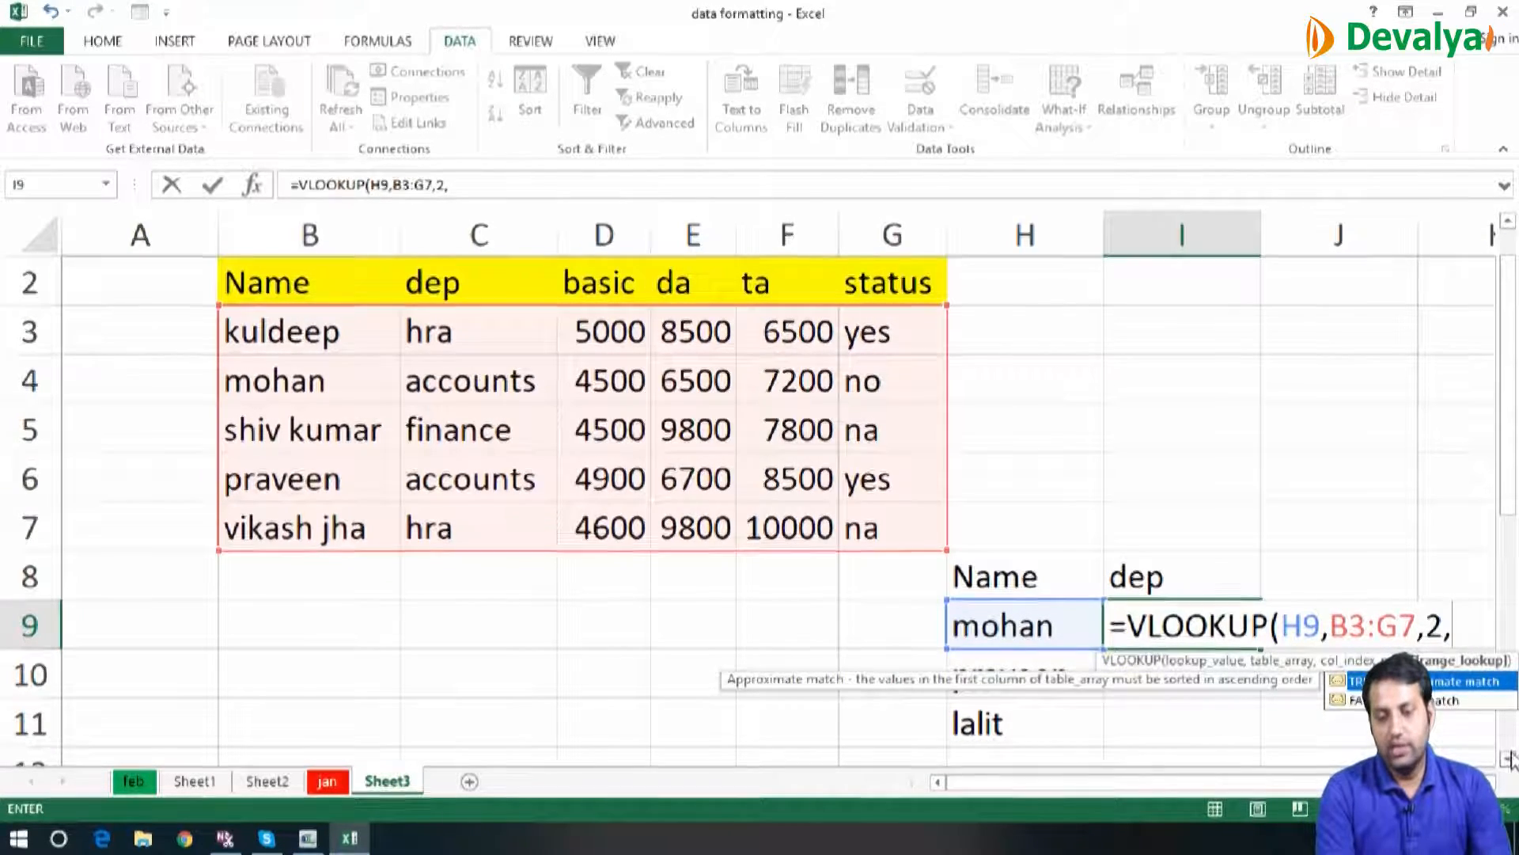
scroll(1510, 760, down, 2)
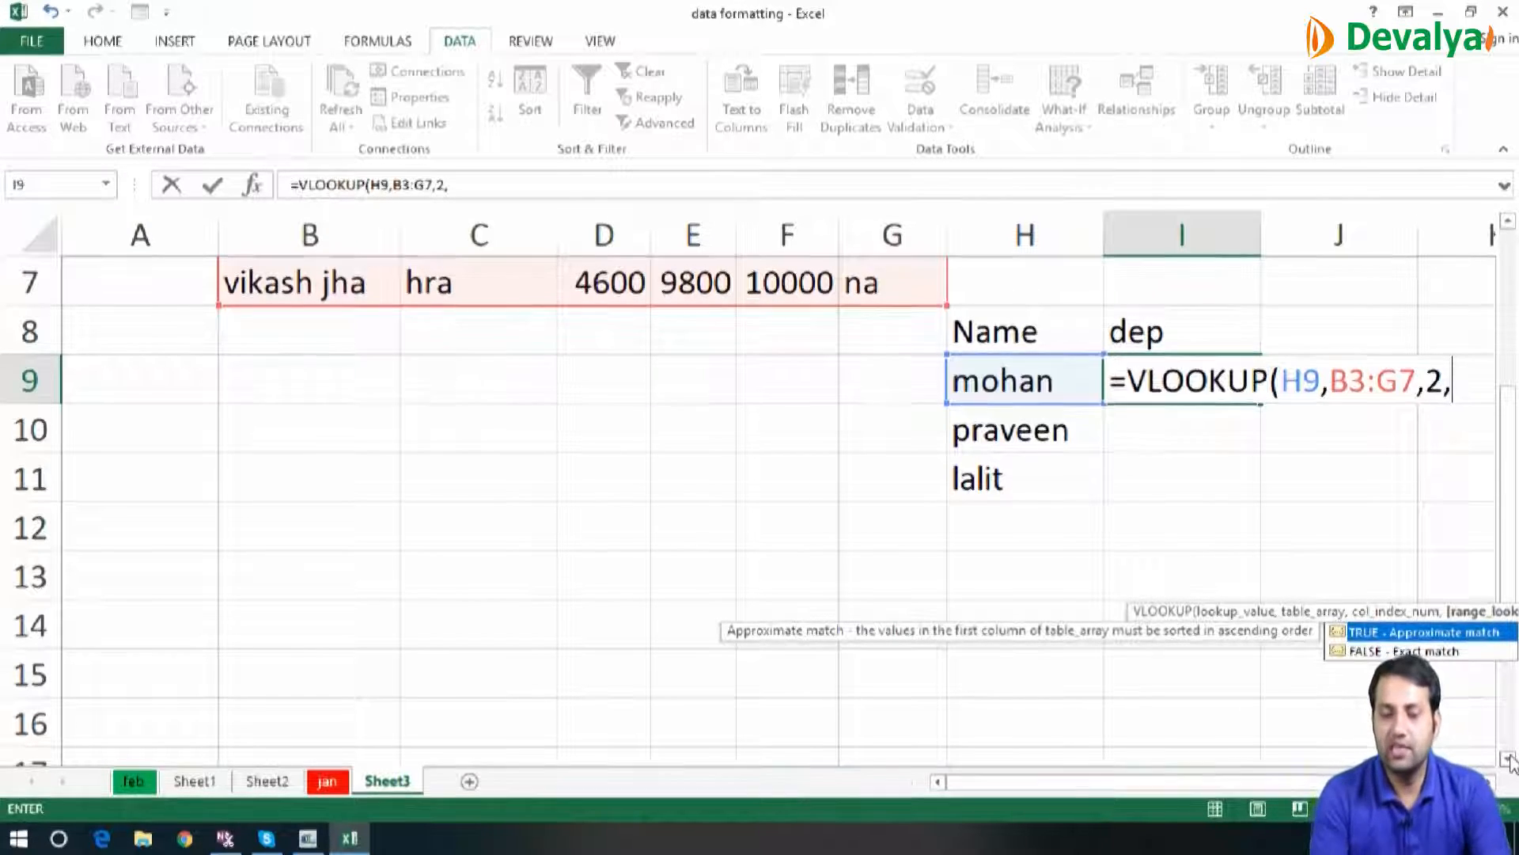
text(0))
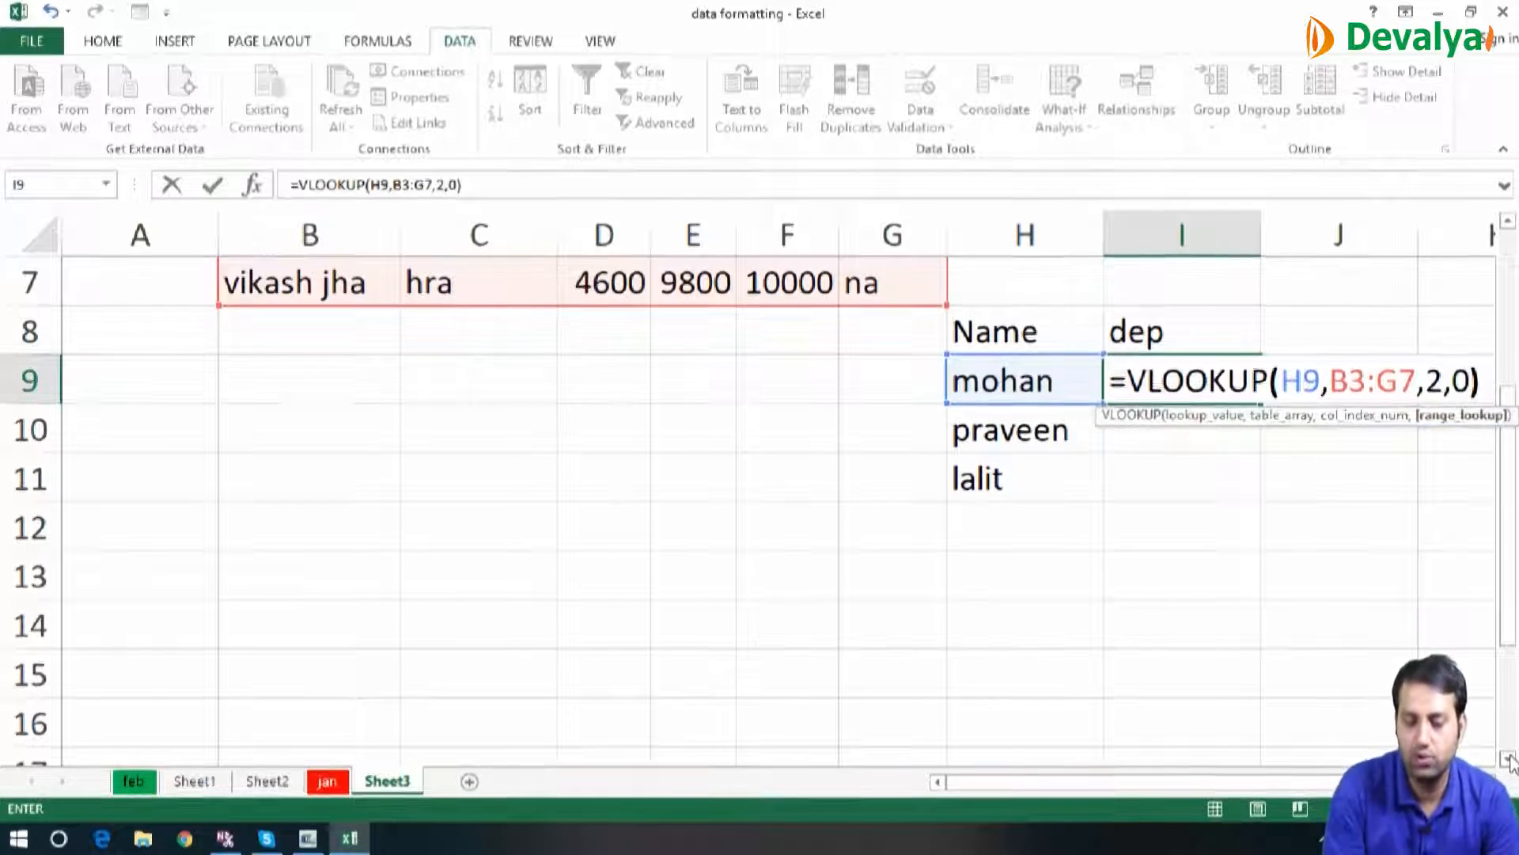
key(Return)
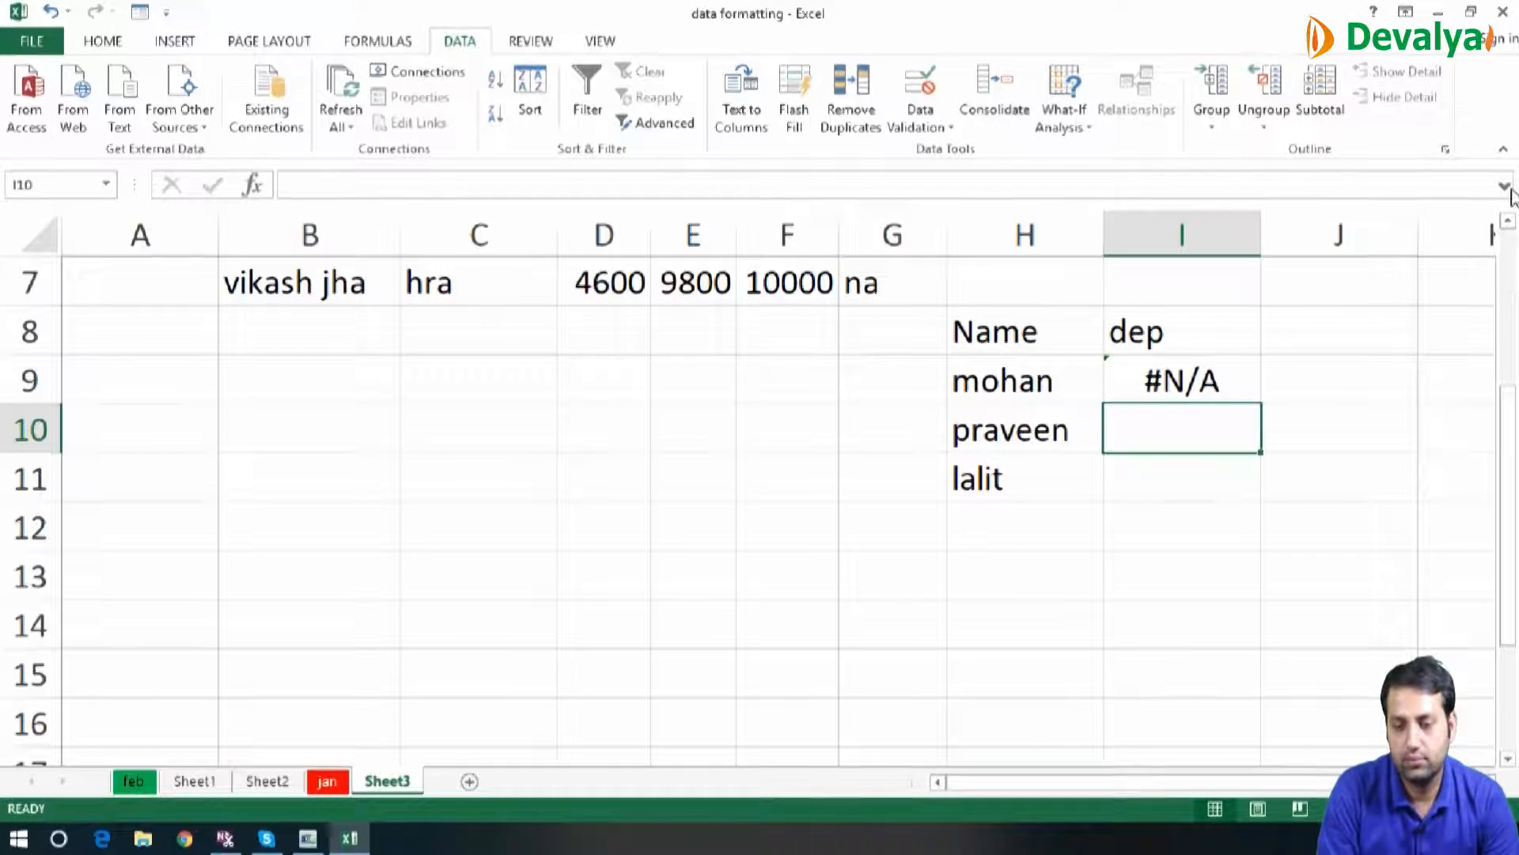
Fill the department lookup formulas in I9:I11 across columns J and K
scroll(1512, 229, up, 2)
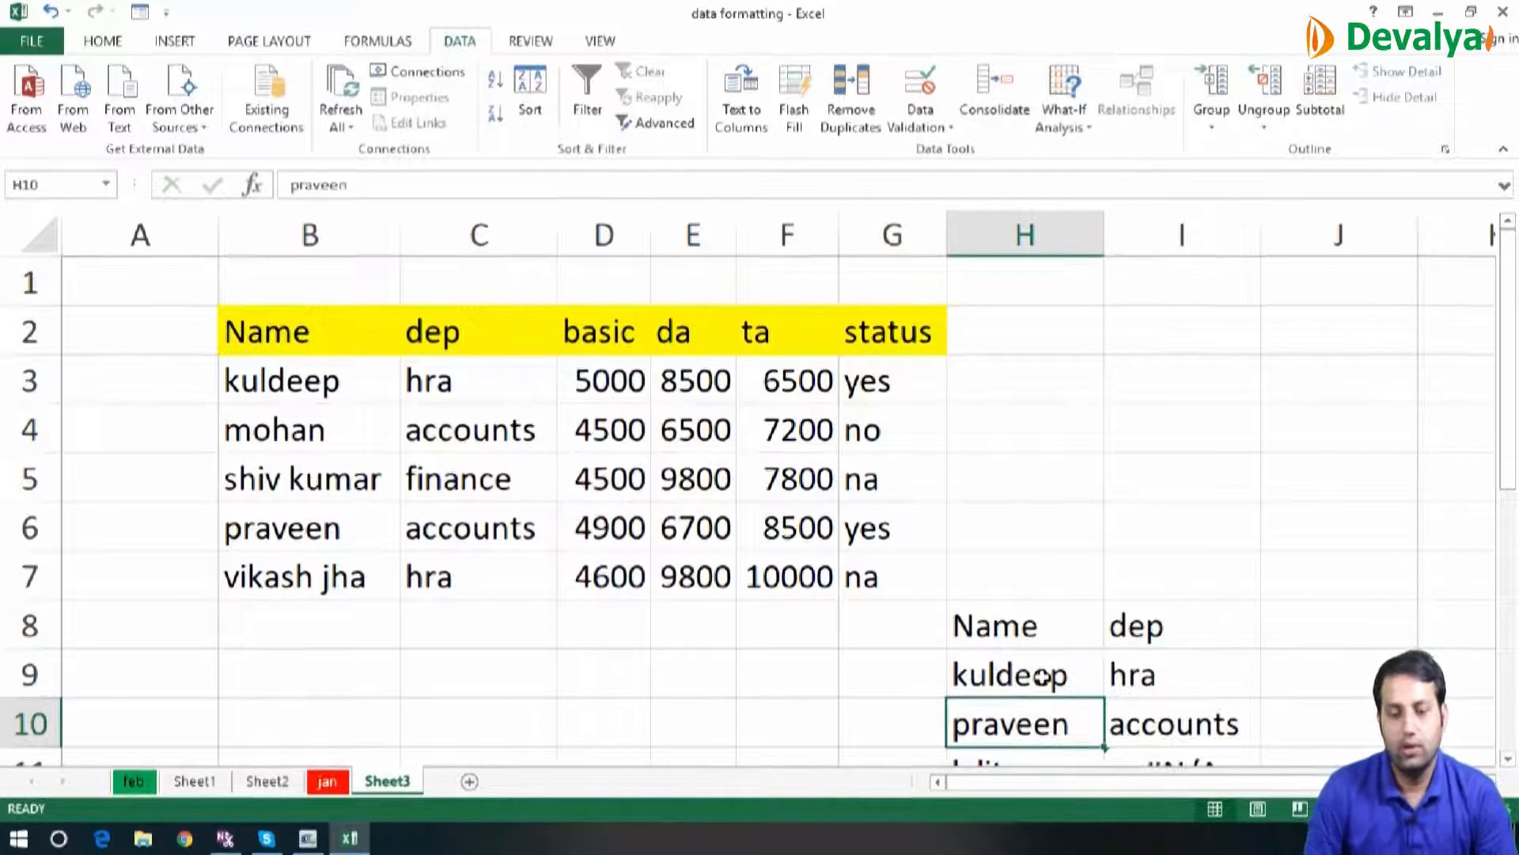
click(1192, 686)
key(shift+Down)
key(shift+Down)
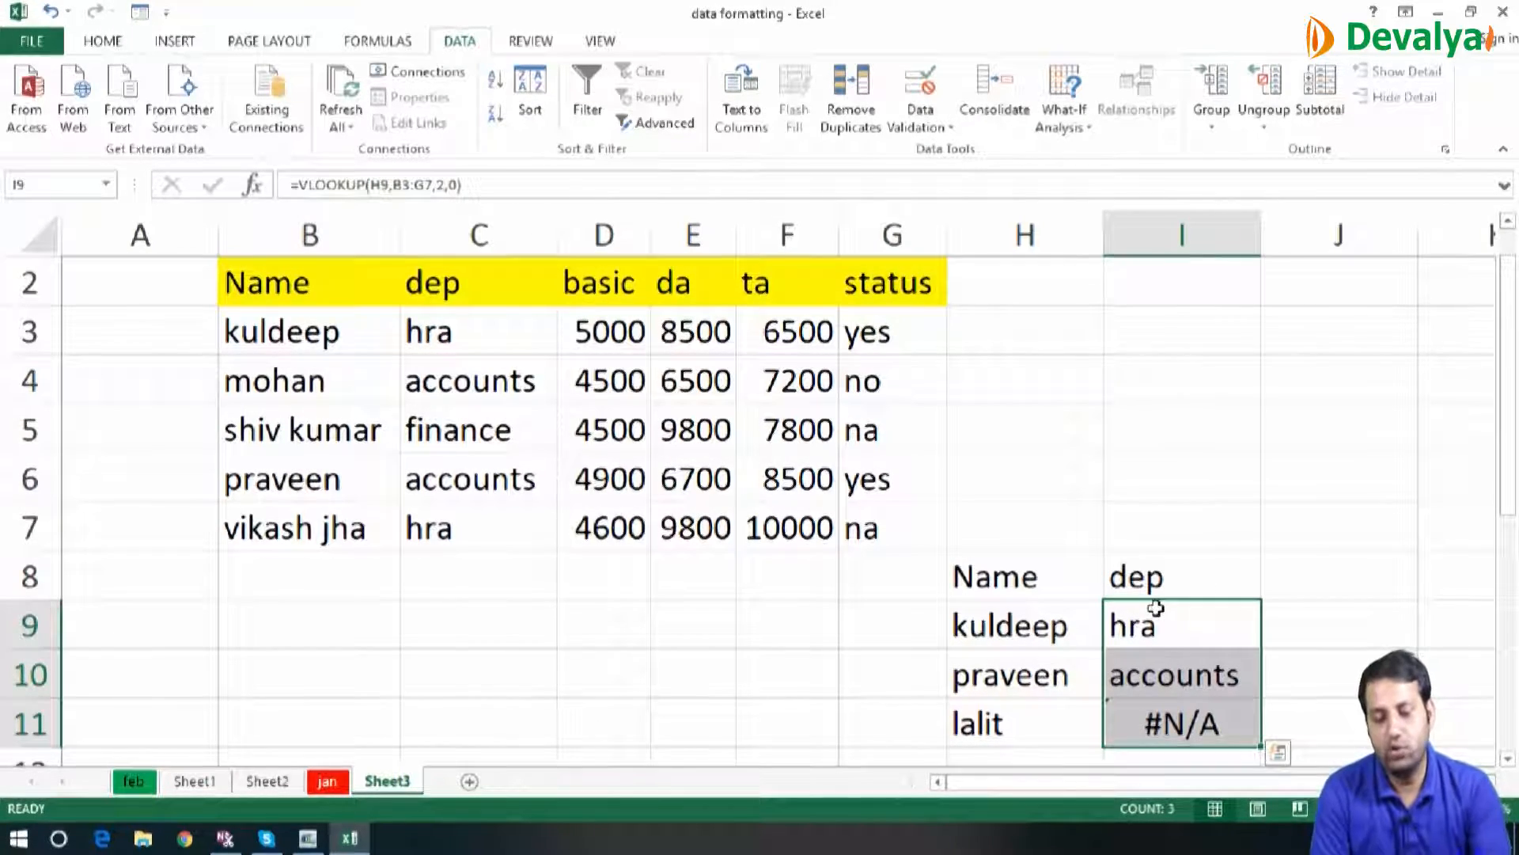
key(shift+Right)
key(shift+Right)
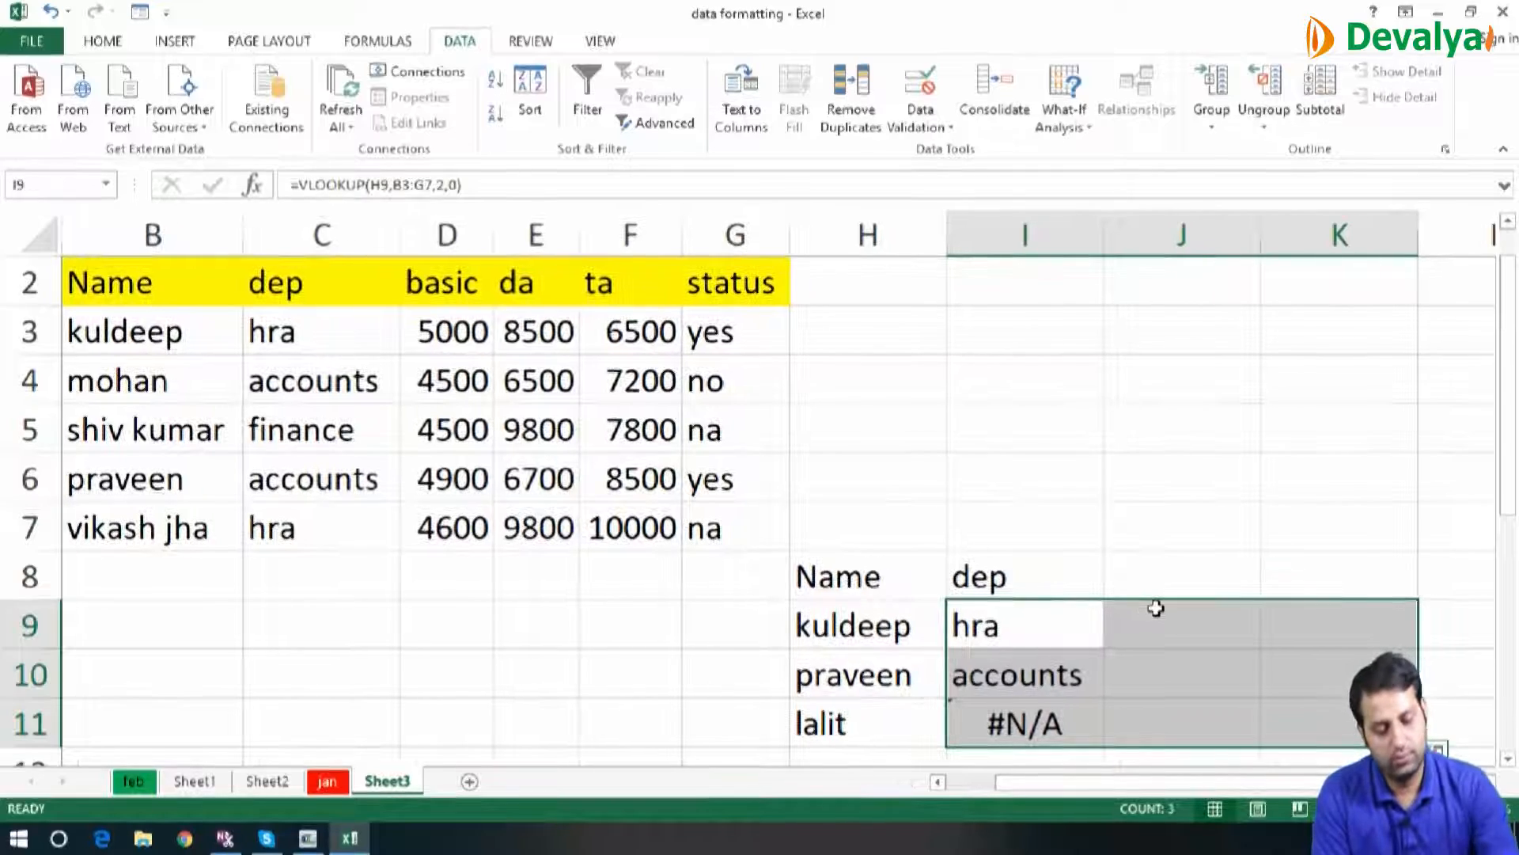
key(ctrl+r)
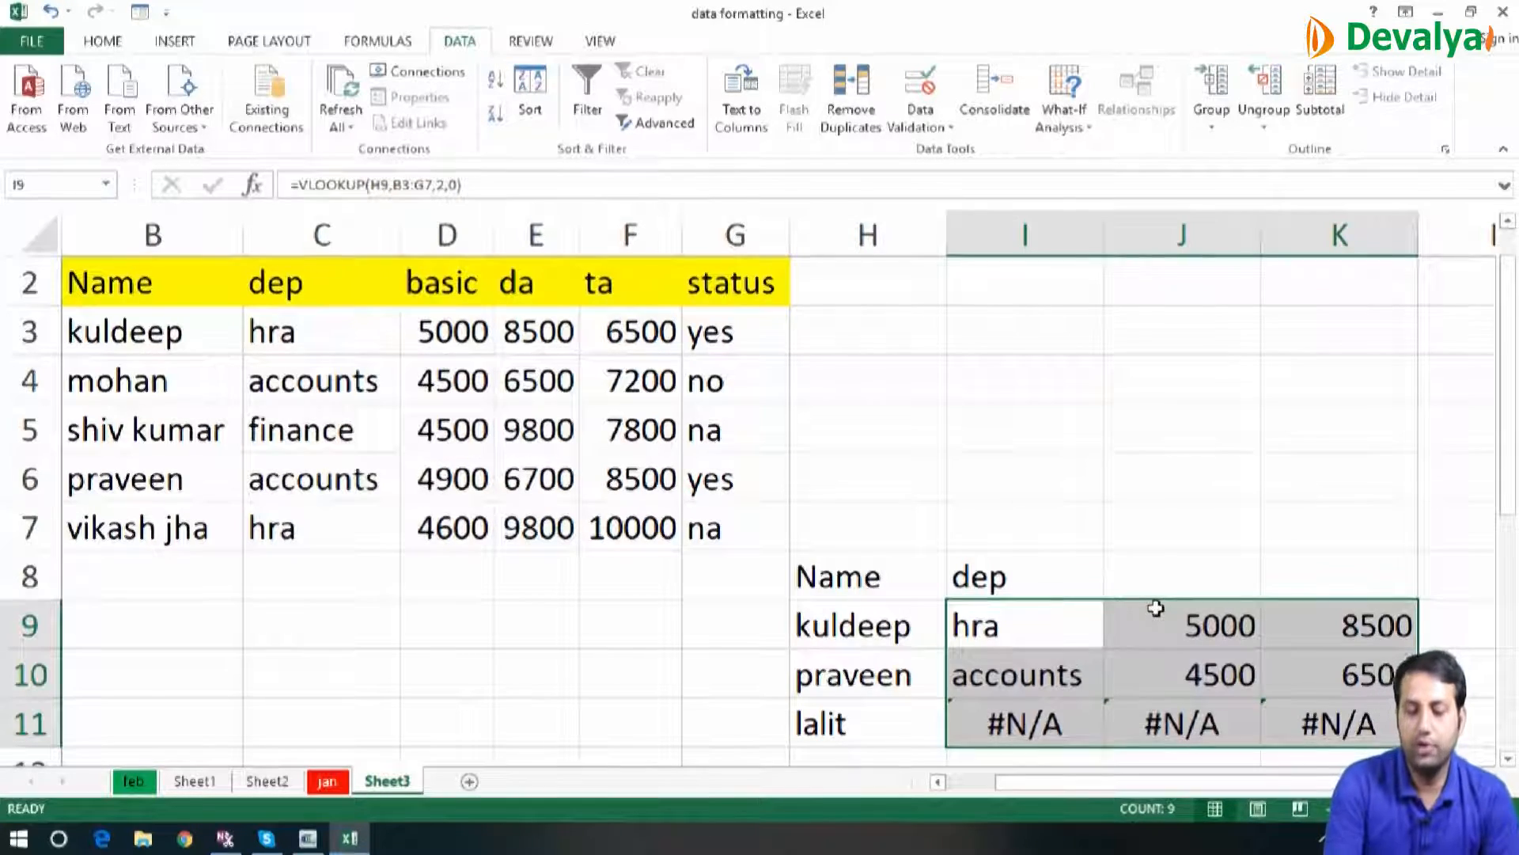
Clear the lookup formulas in I9:K11 and the dep header in I8
key(Delete)
key(Up)
key(Delete)
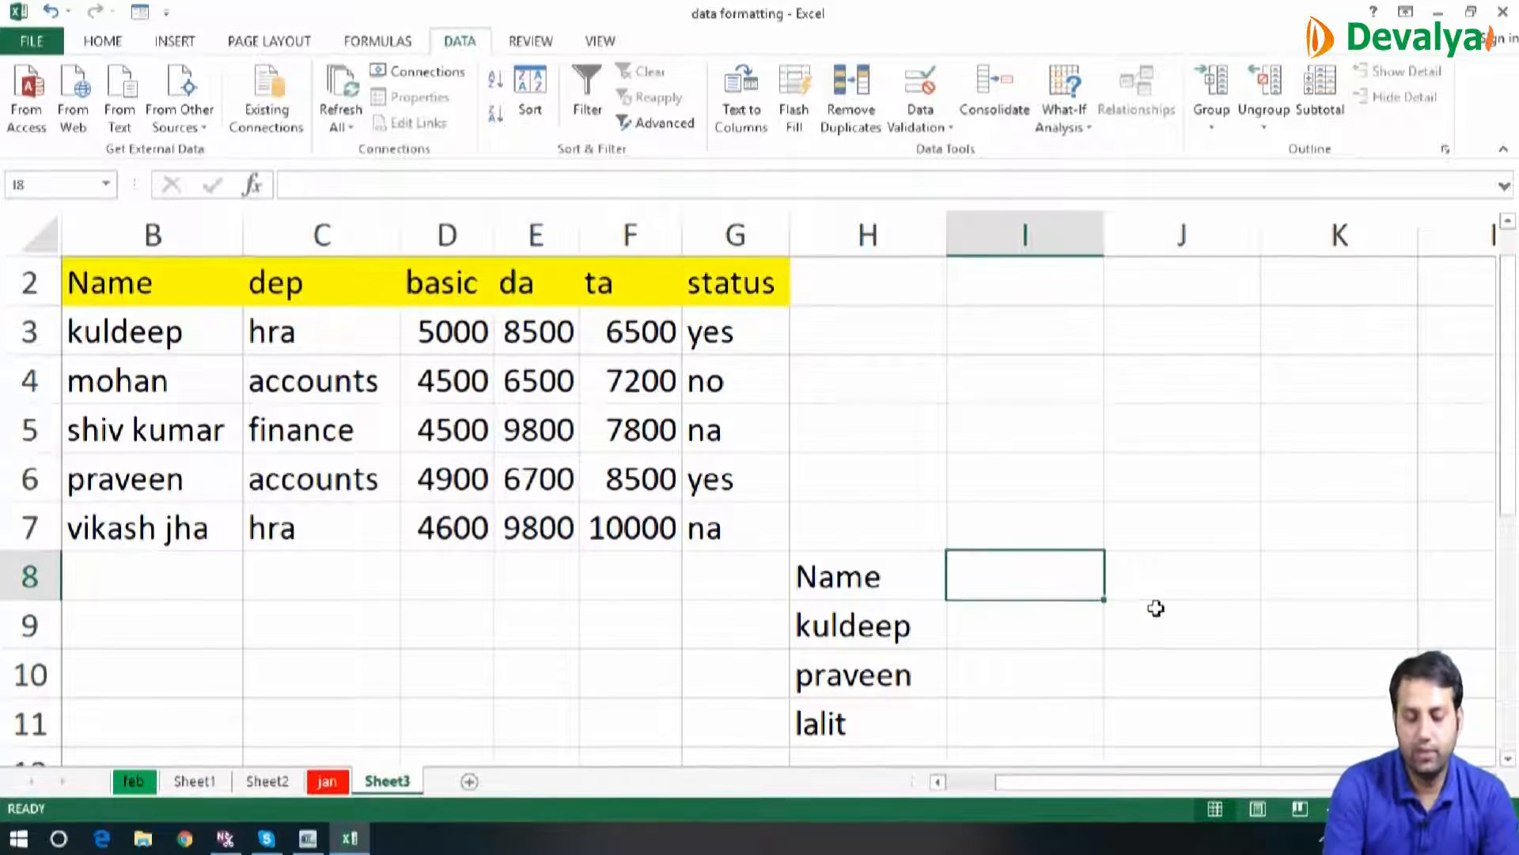
key(Left)
key(Left)
key(Left)
key(Left)
key(Left)
key(Left)
key(Left)
key(Left)
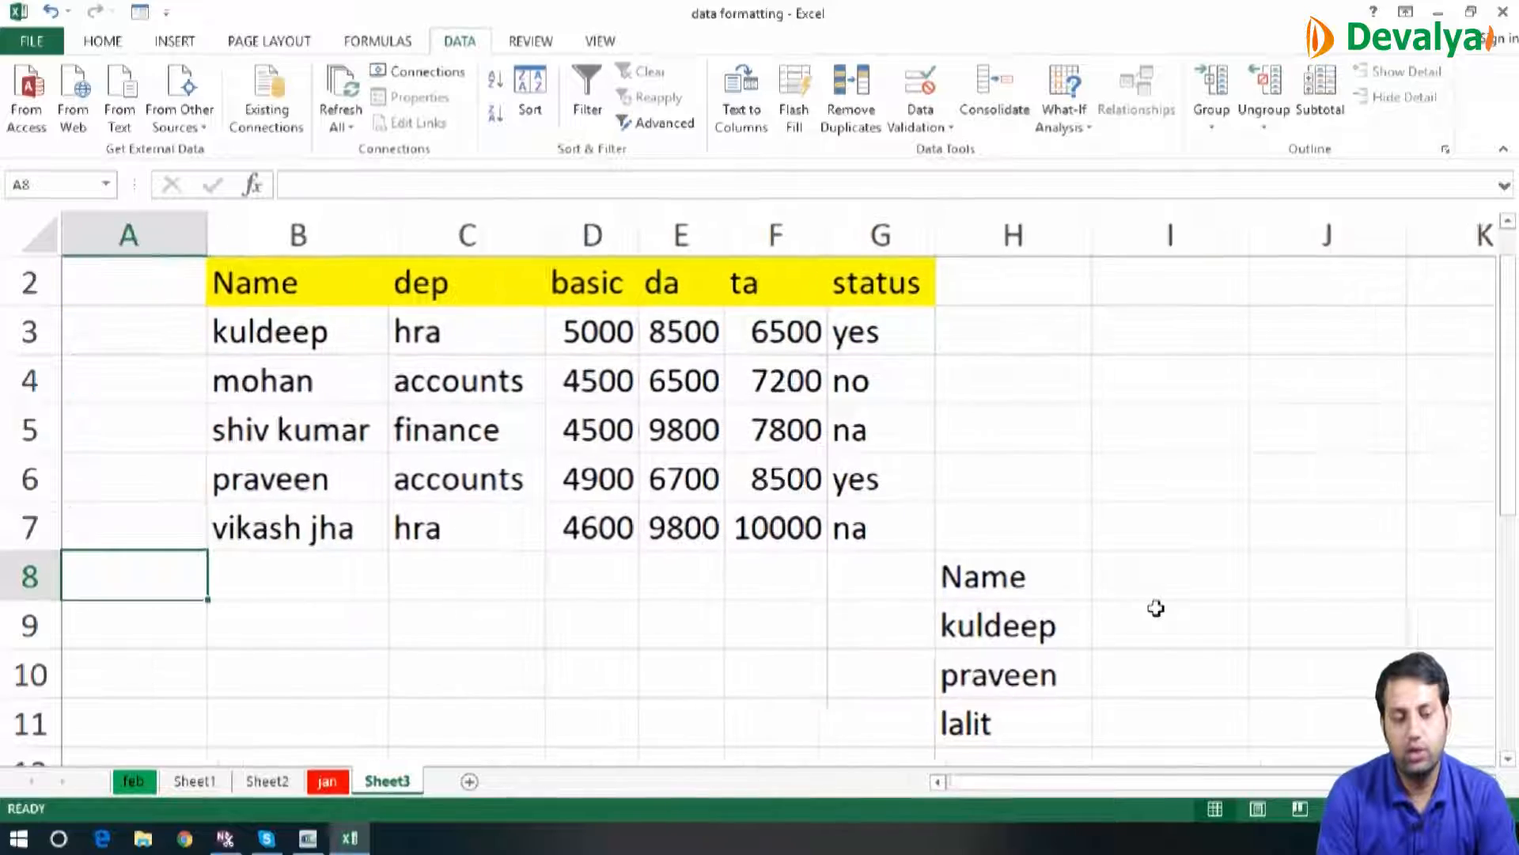
key(Right)
key(Right)
key(Right)
key(Right)
key(Right)
key(Right)
key(Right)
key(Right)
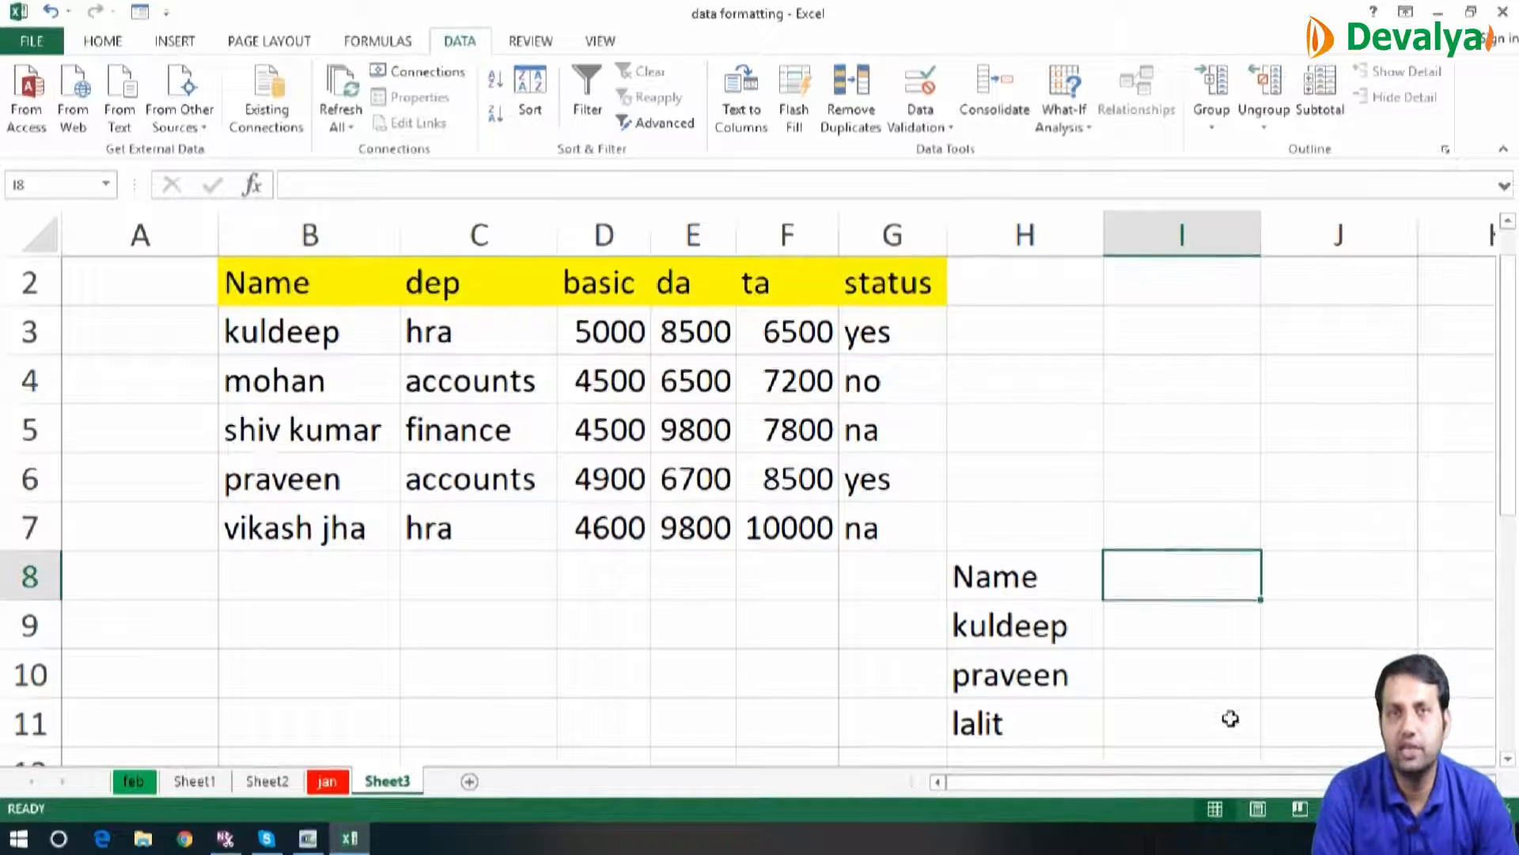
Start a VLOOKUP formula in I8 with H8 as the lookup value and B2:G7 as the table array
text(=)
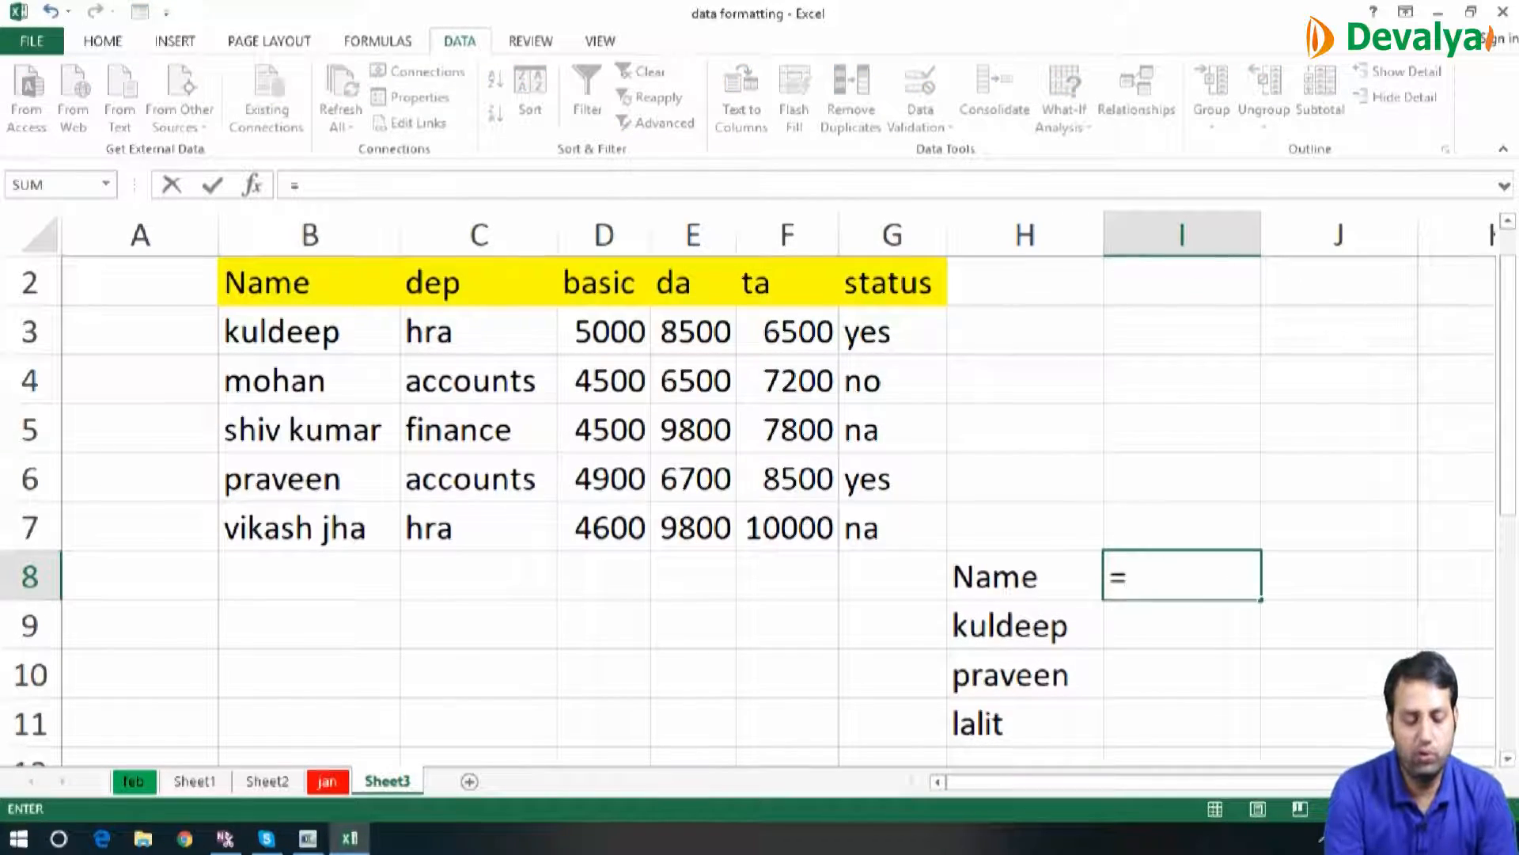
text(vlo)
key(Tab)
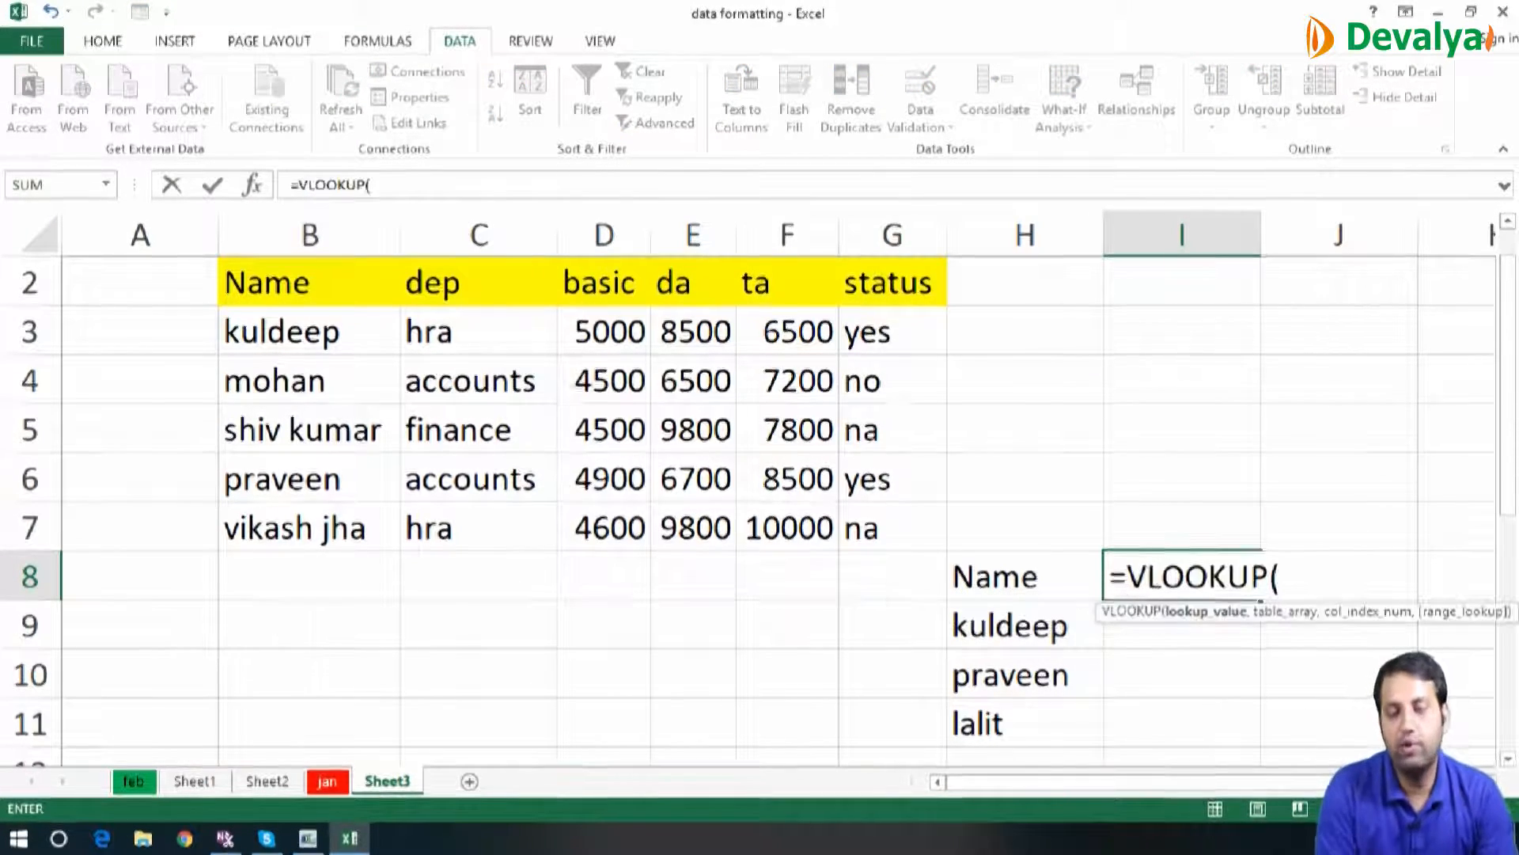
click(1019, 563)
text(,)
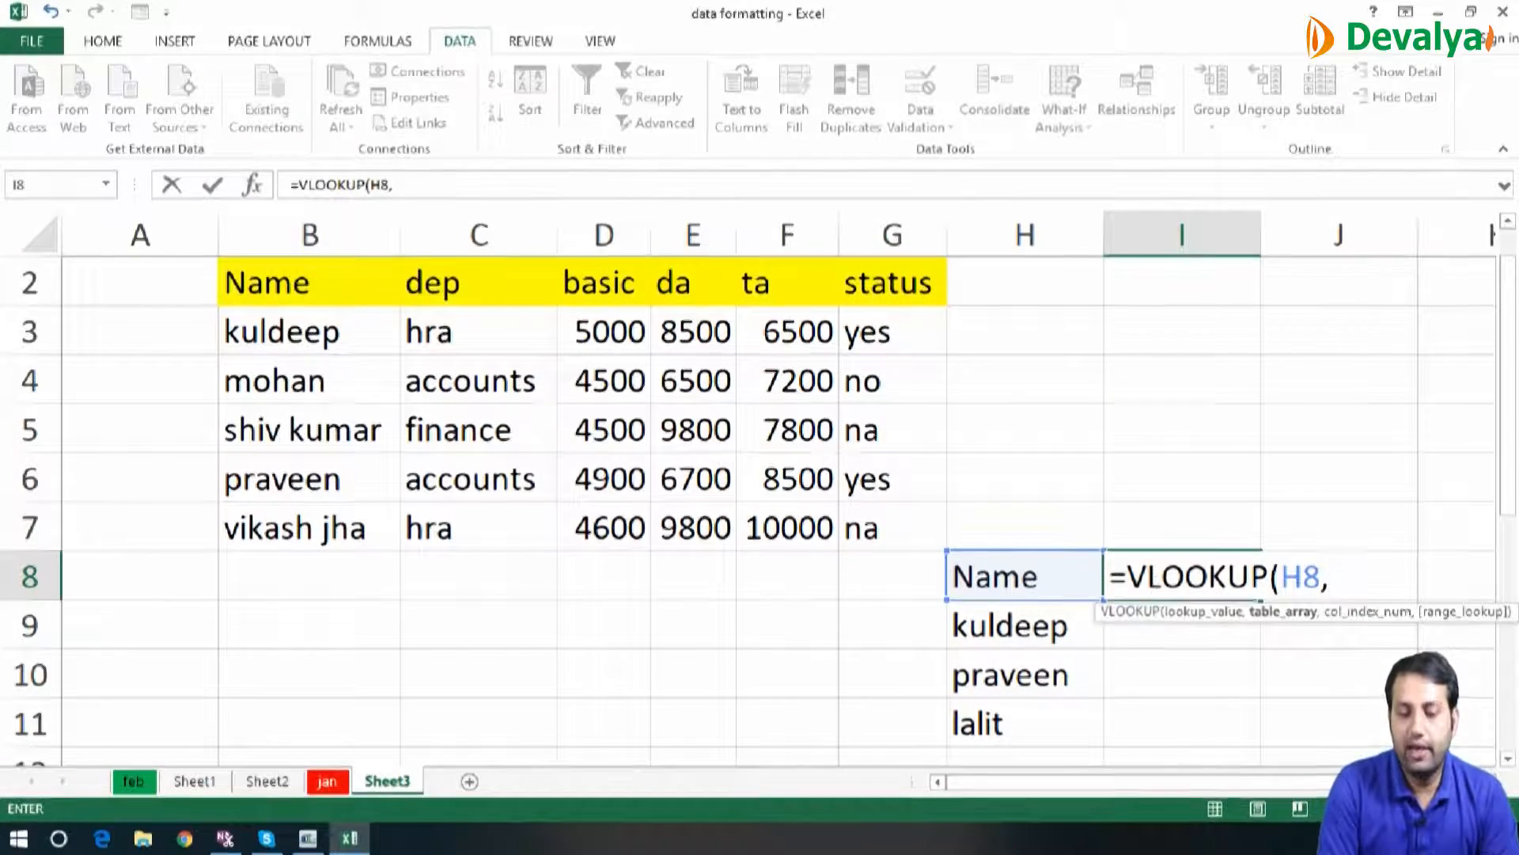
click(336, 288)
drag(336, 288, 893, 528)
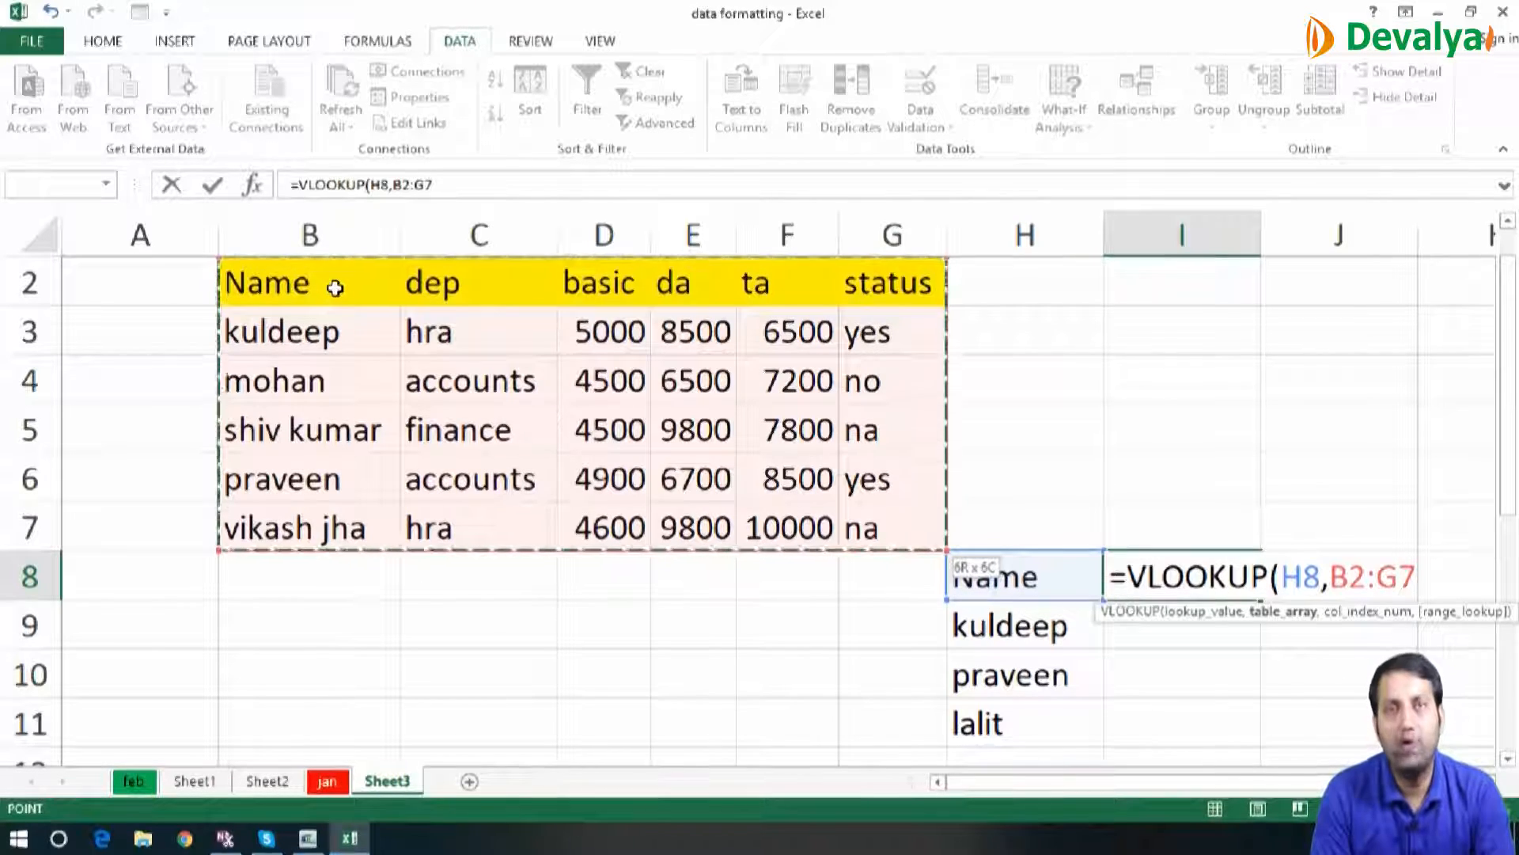
text(,)
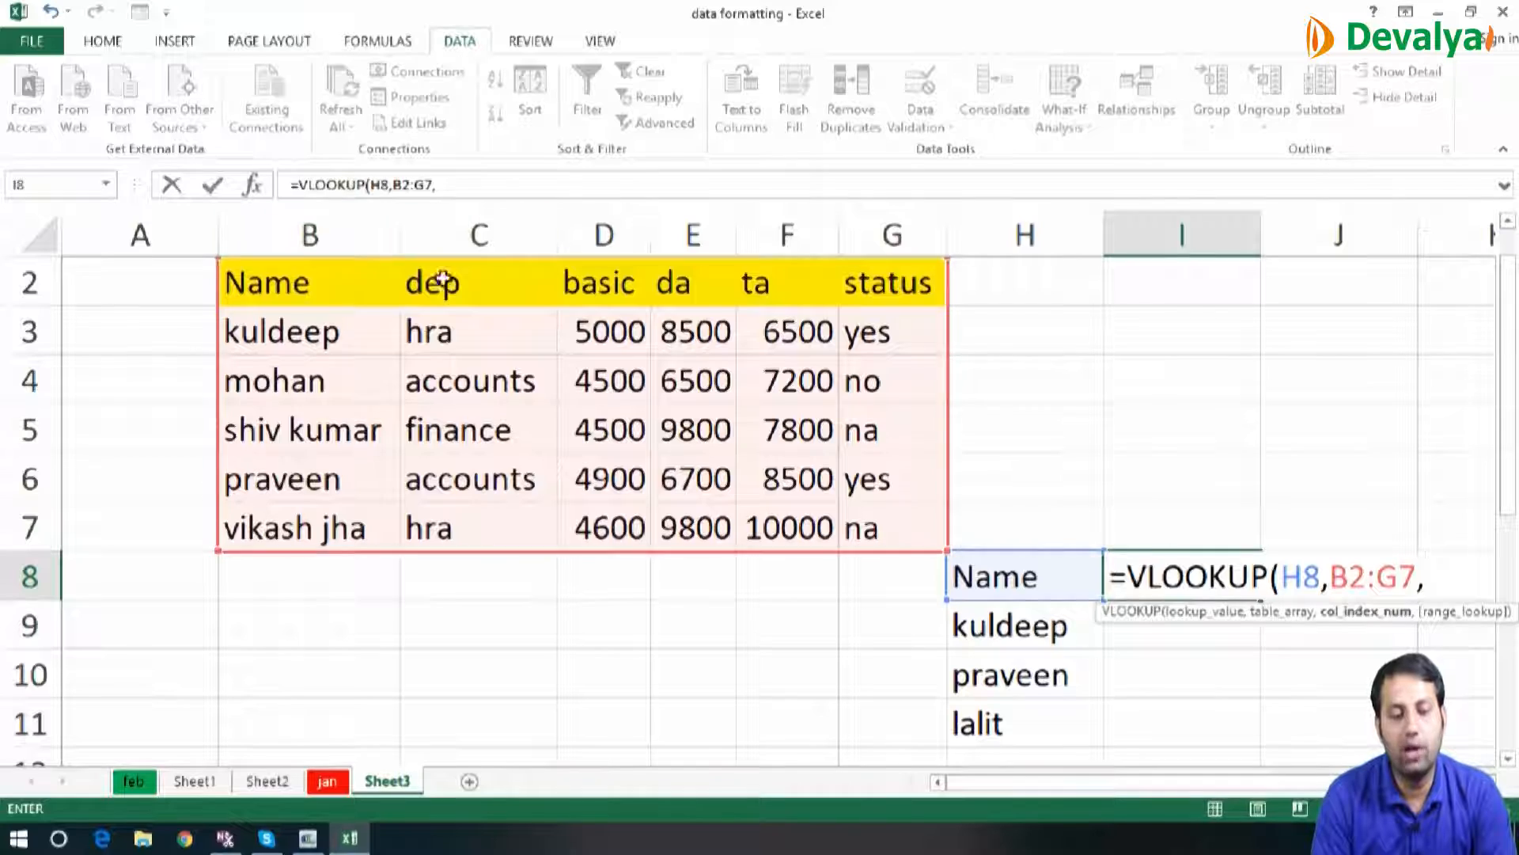
text(2)
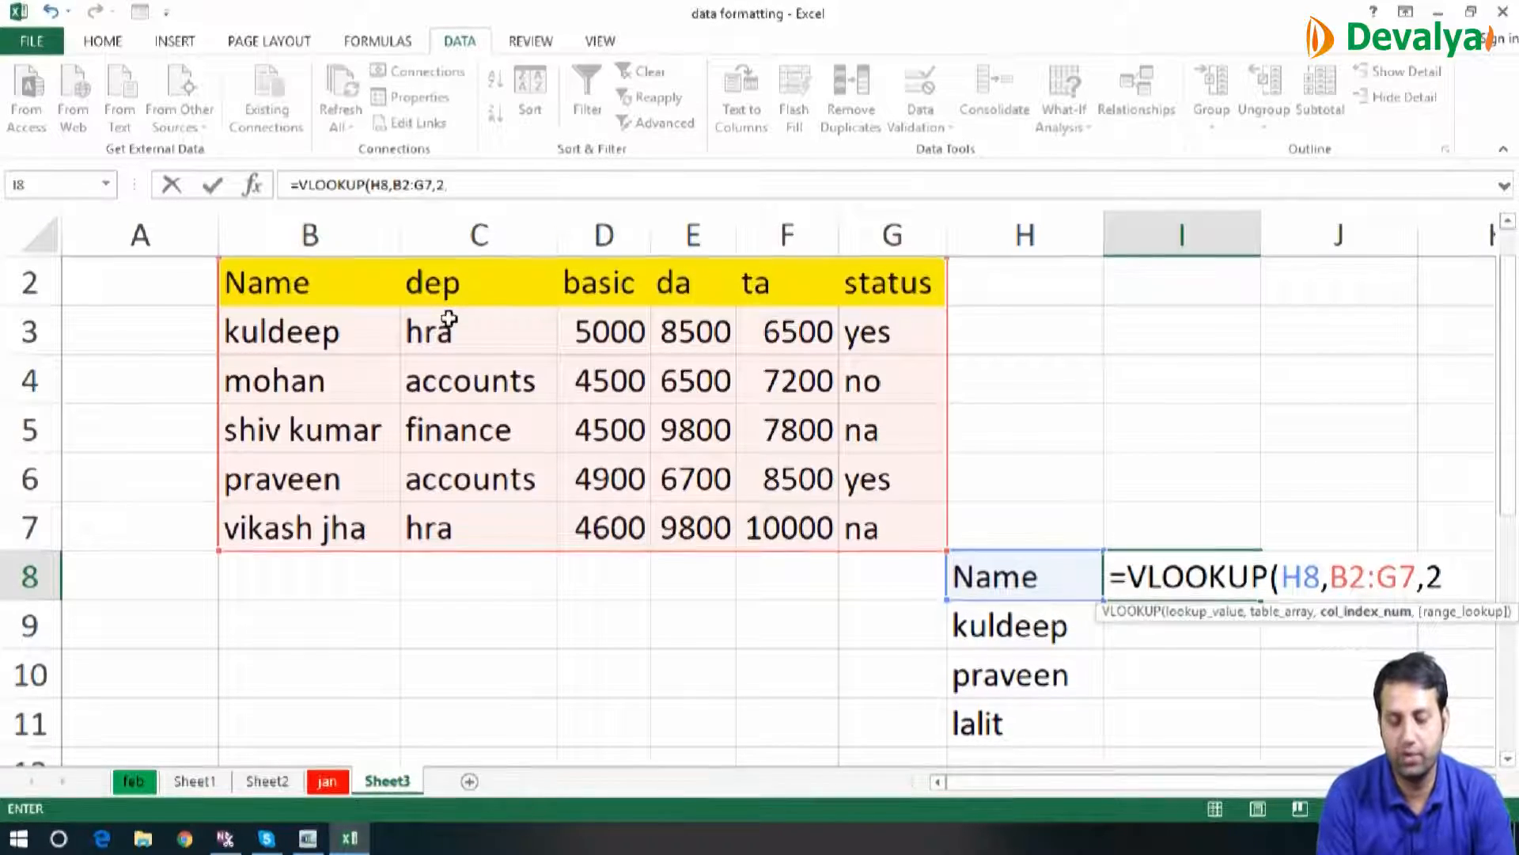
text(,0)
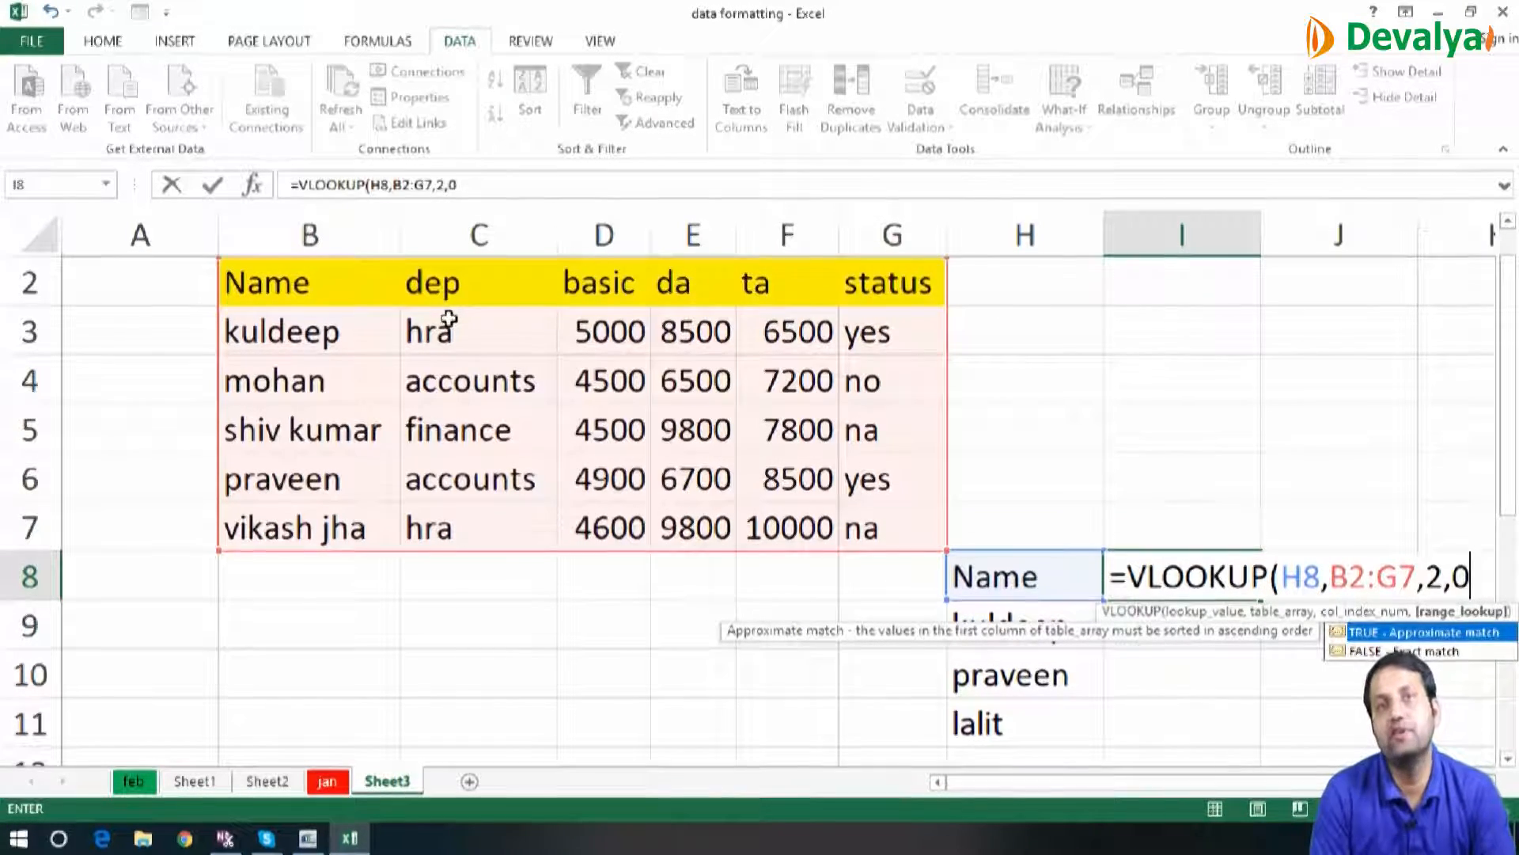
text())
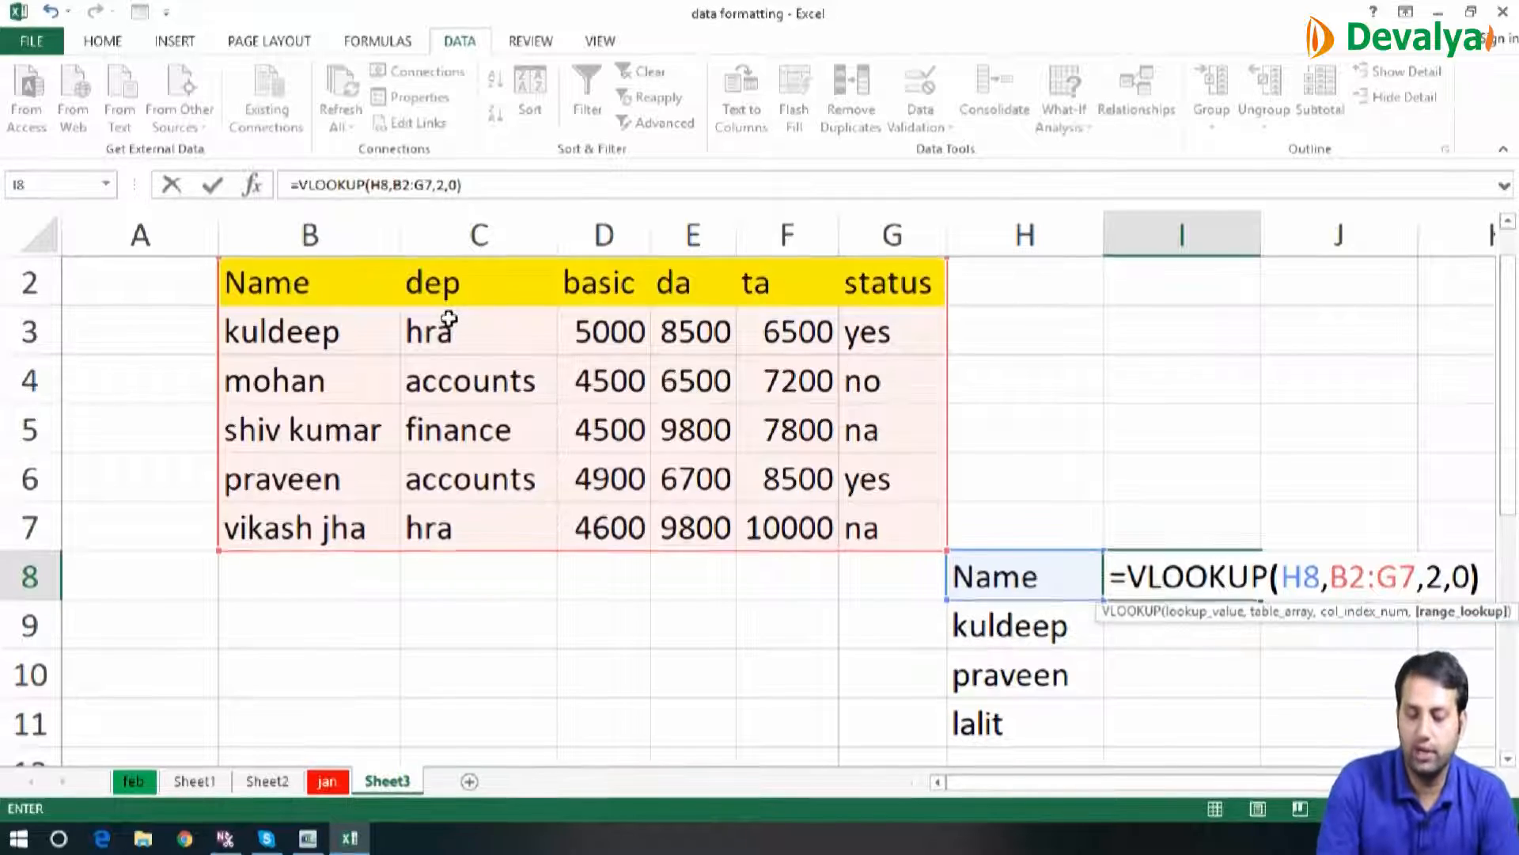
Complete the VLOOKUP in I8 with column index 2 and 0 for an exact match
key(Return)
Fill the VLOOKUP formula from I8 down to I11
key(Up)
key(shift+Down)
key(shift+Down)
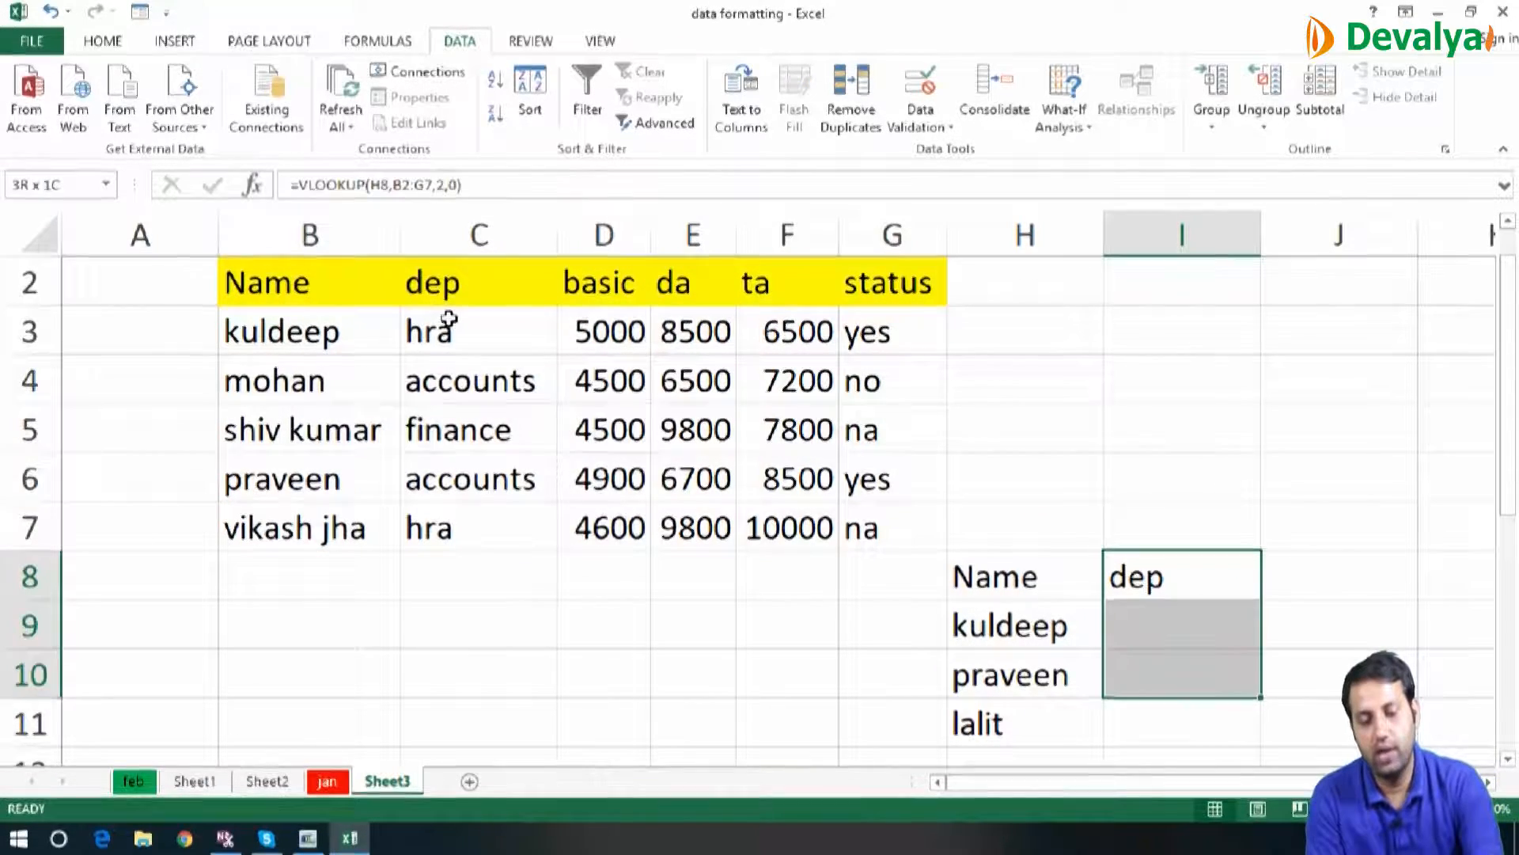
key(shift+Down)
key(ctrl+d)
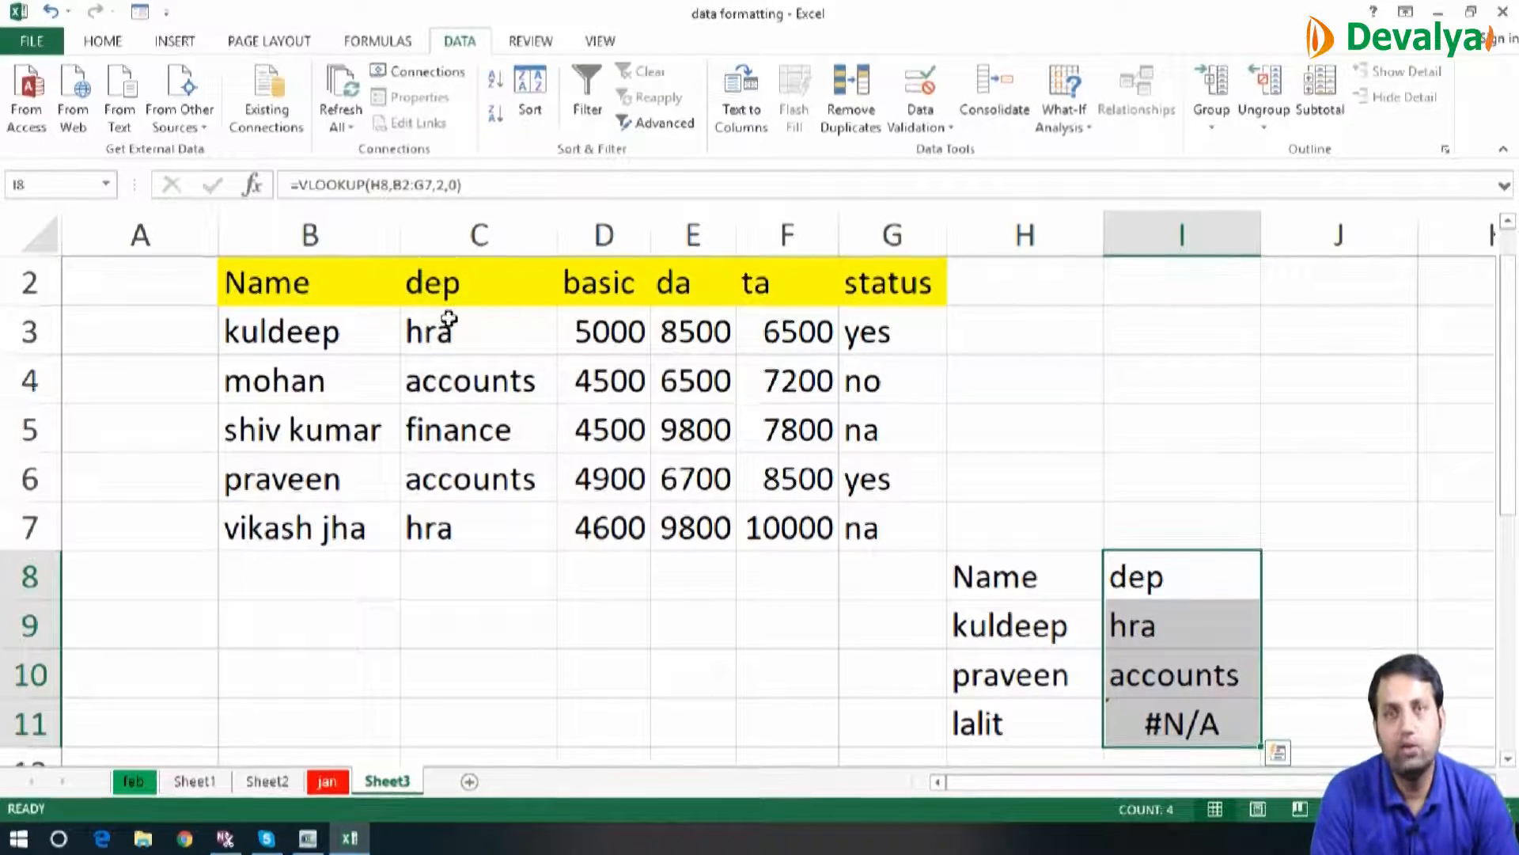
Fill the VLOOKUP formula from I8 across to J8 and K8
click(1189, 568)
key(shift+Right)
key(shift+Right)
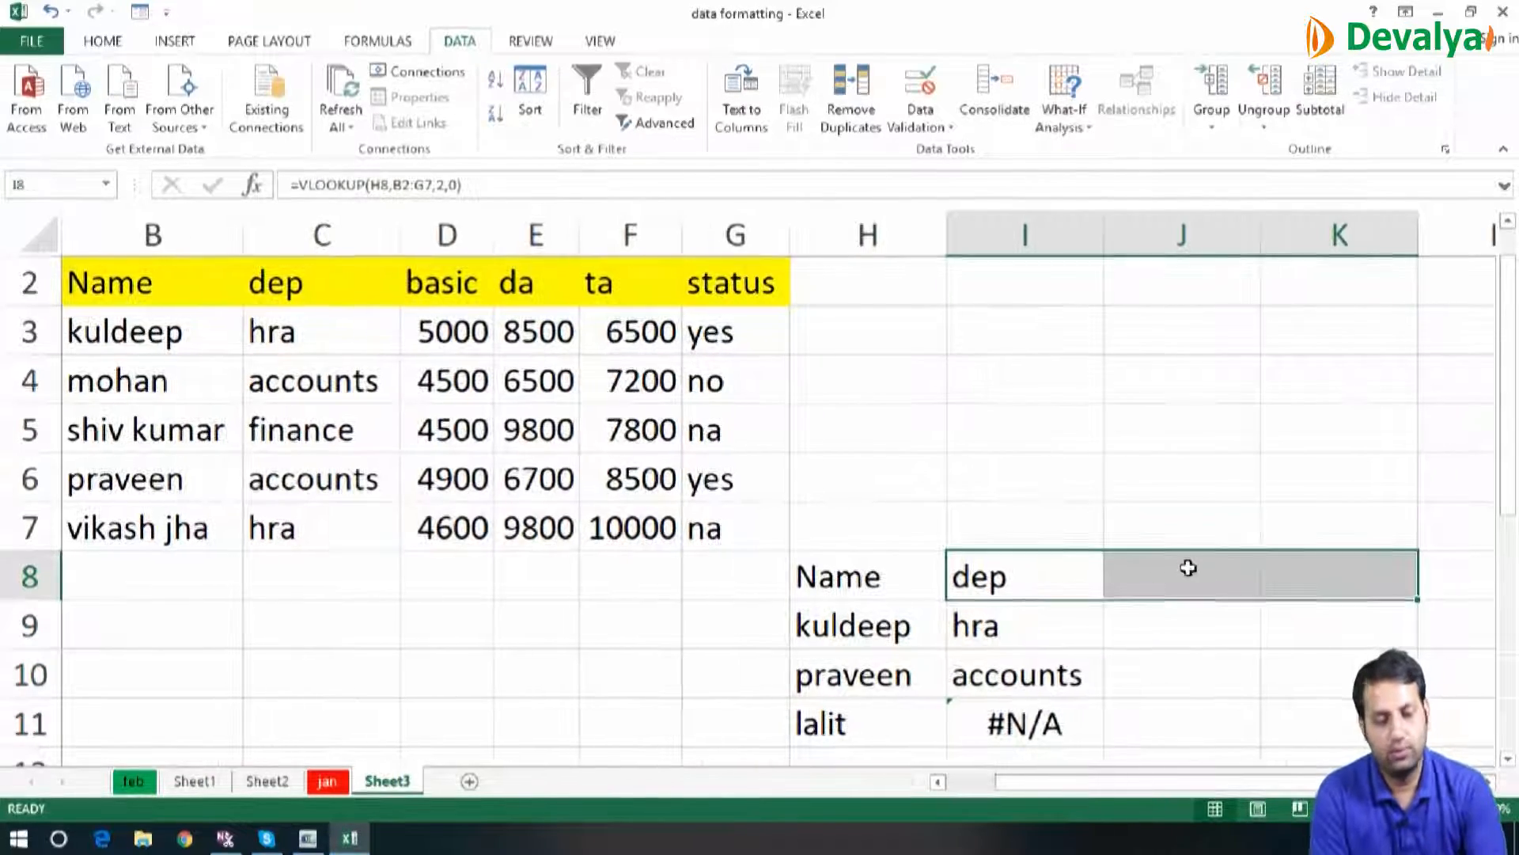
key(ctrl+r)
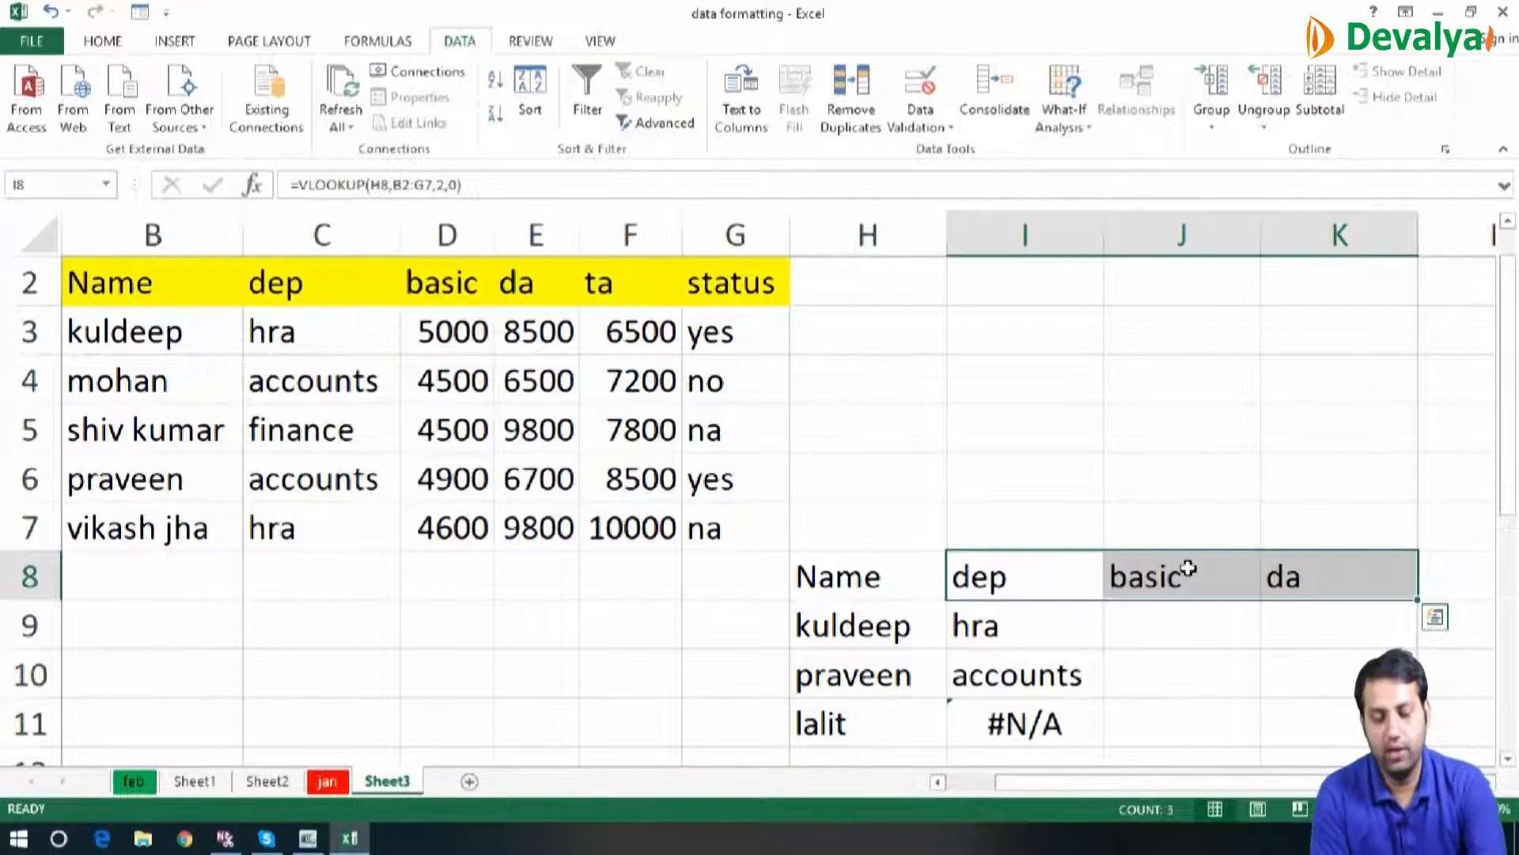
Fill the row 8 lookup formulas down to row 11 and extend the block across to column L
key(shift+Down)
key(shift+Down)
key(shift+Down)
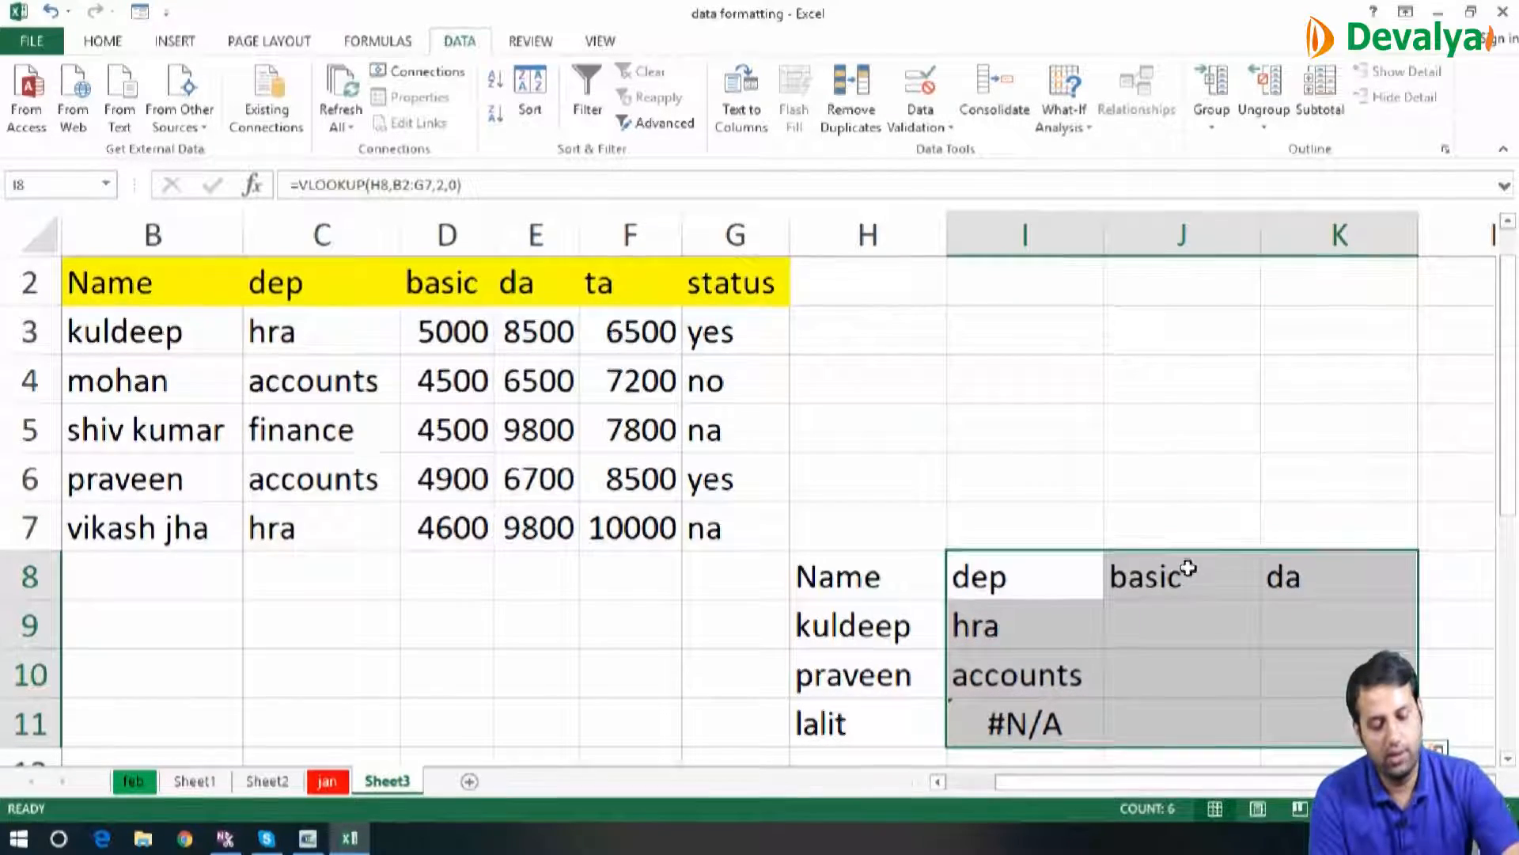
key(ctrl+d)
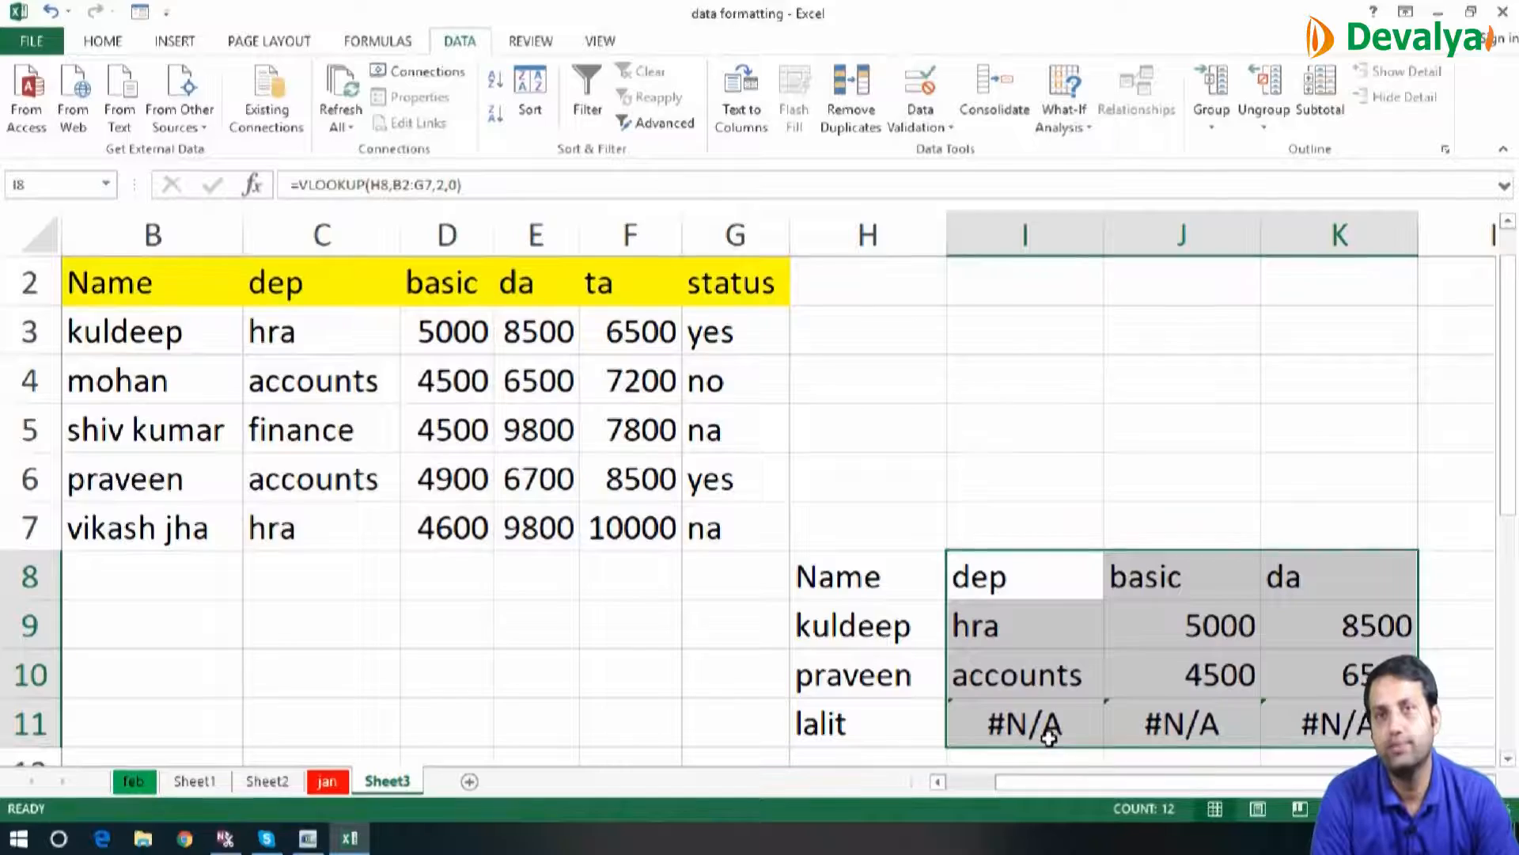
scroll(1049, 737, right, 1)
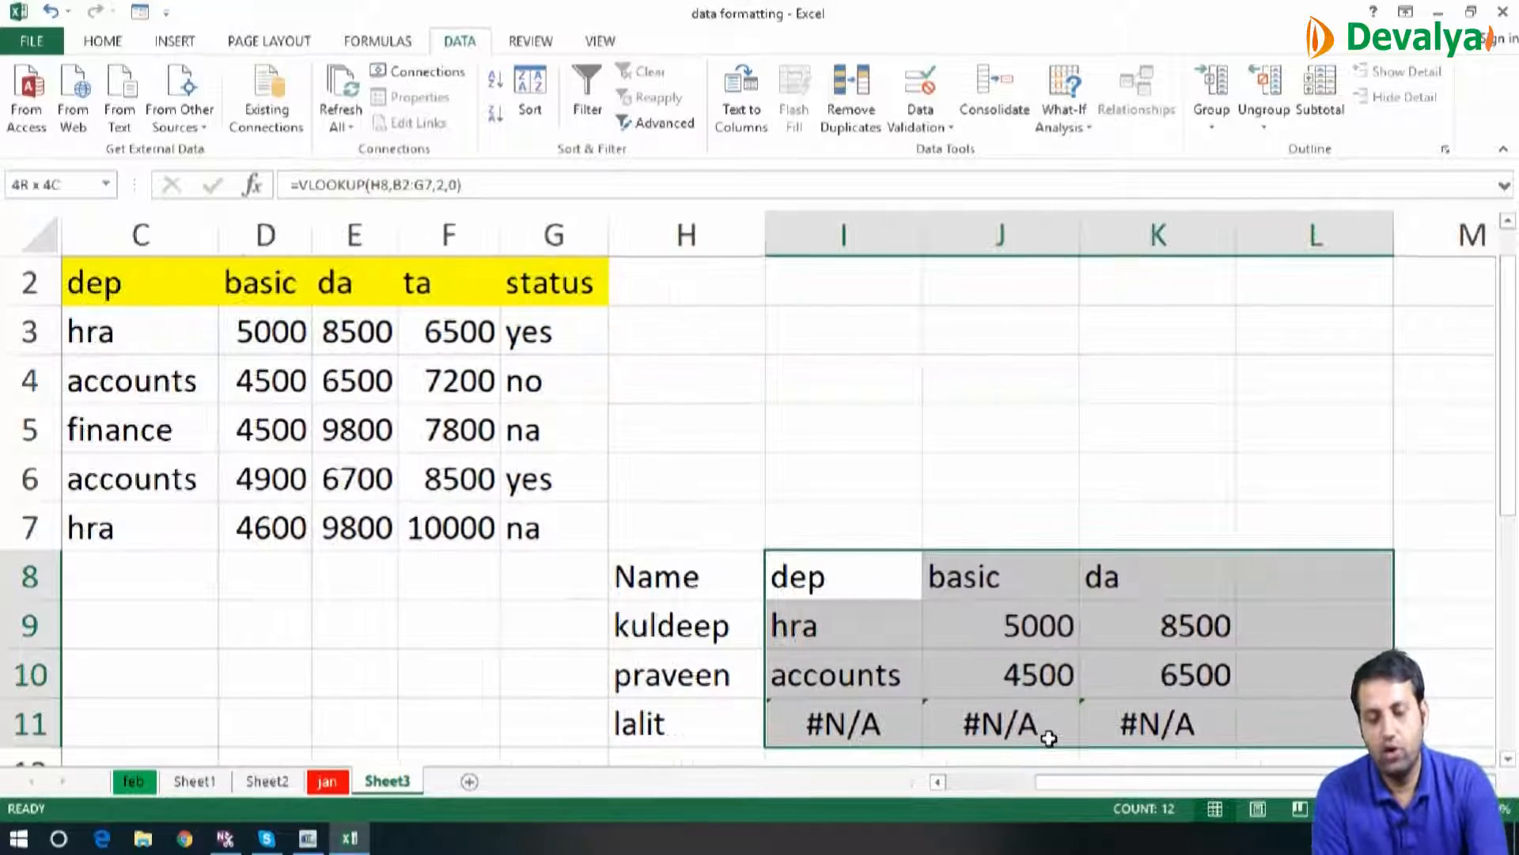
key(ctrl+r)
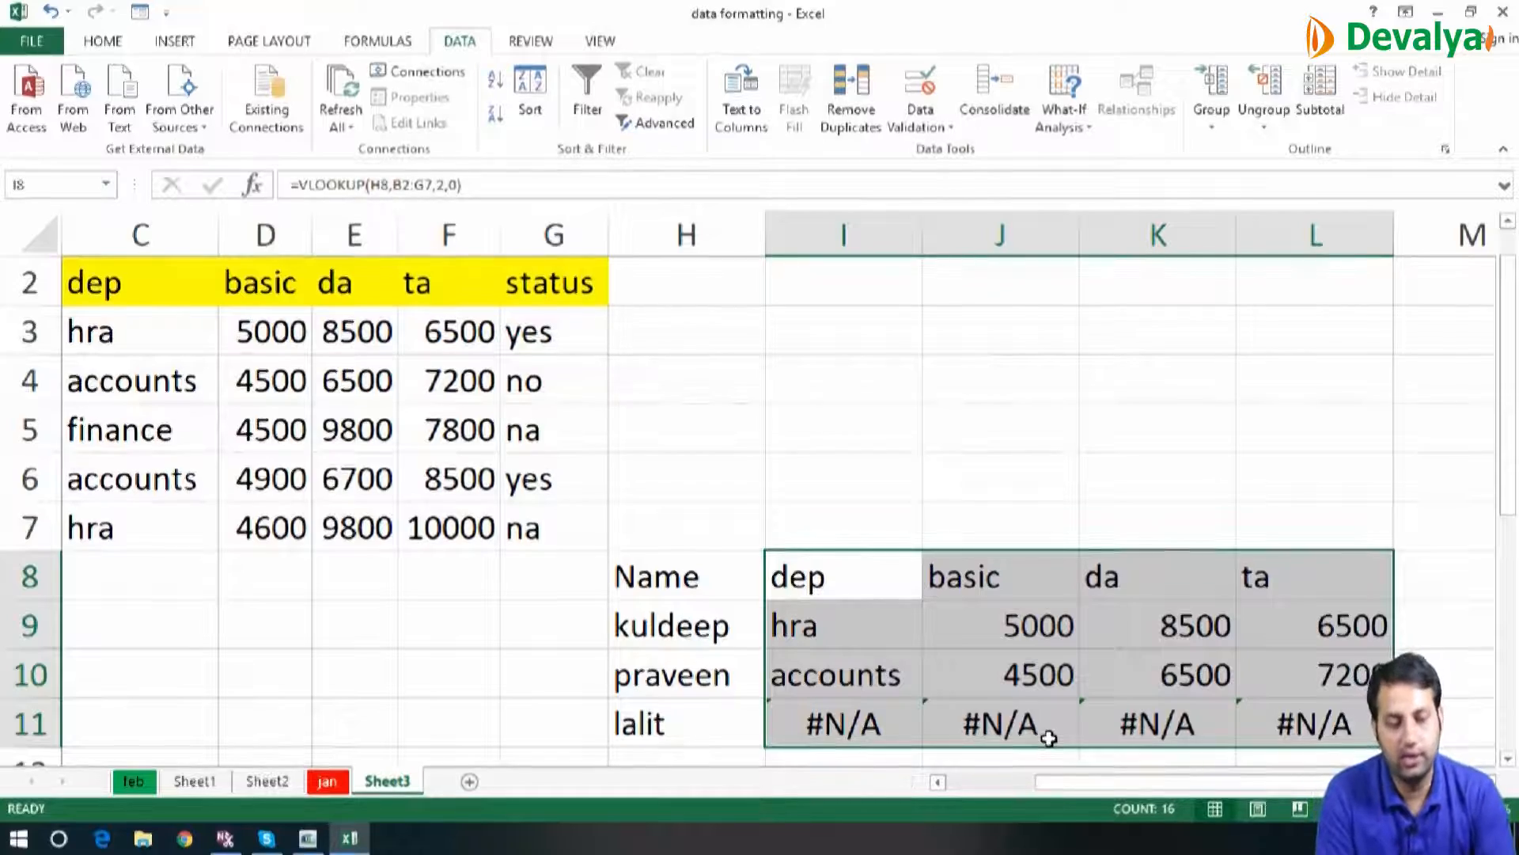
Clear the lookup formulas in J8:L11
key(Left)
key(Left)
key(Left)
key(Left)
key(Left)
key(Left)
key(Left)
key(Left)
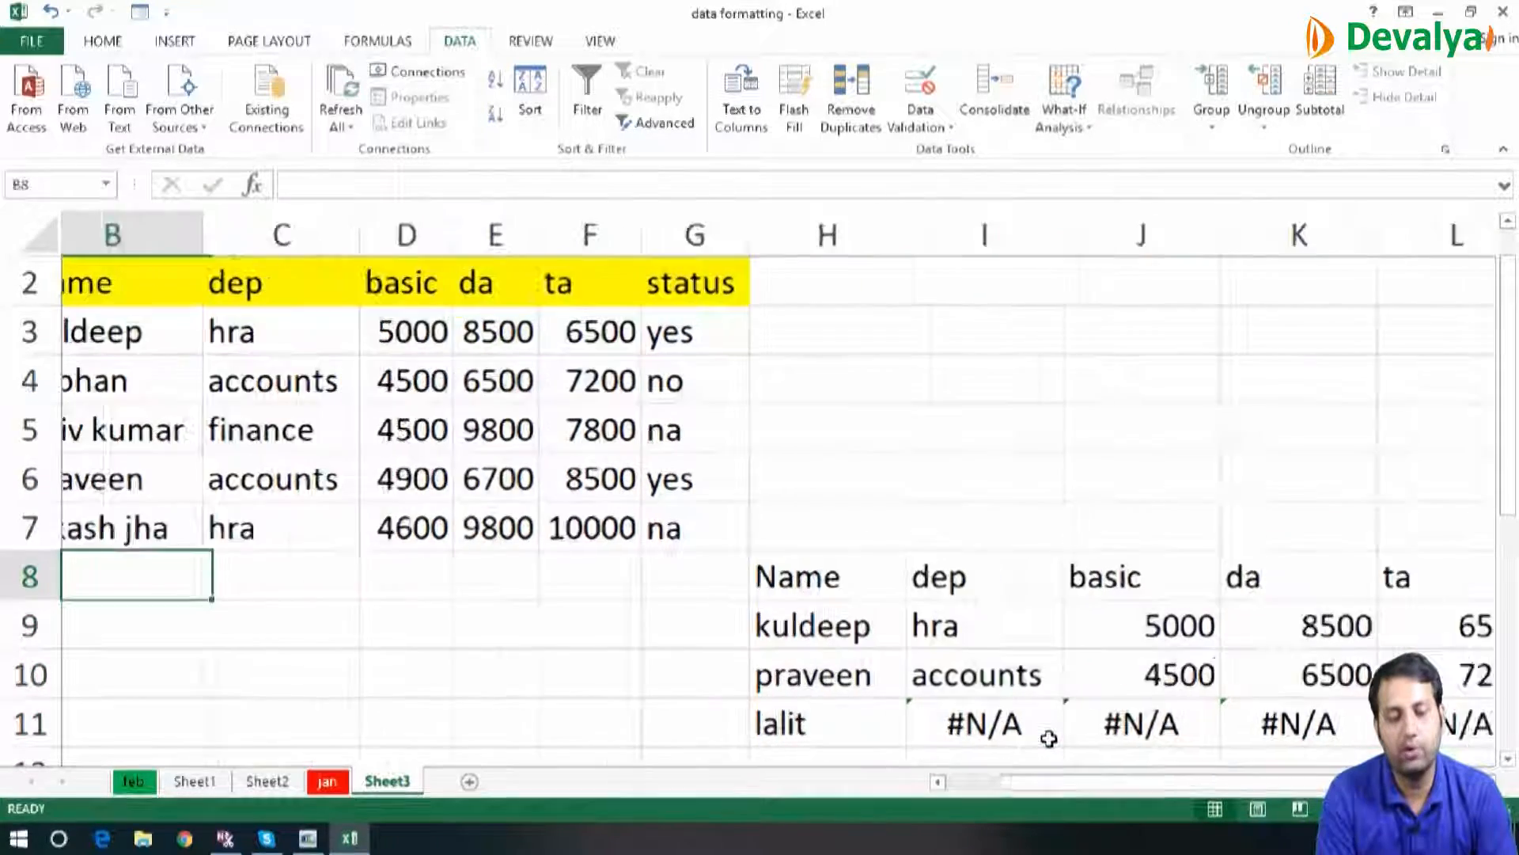
key(Right)
key(Right)
key(Right)
key(Right)
key(Right)
key(Right)
key(Right)
key(Right)
key(Right)
key(Right)
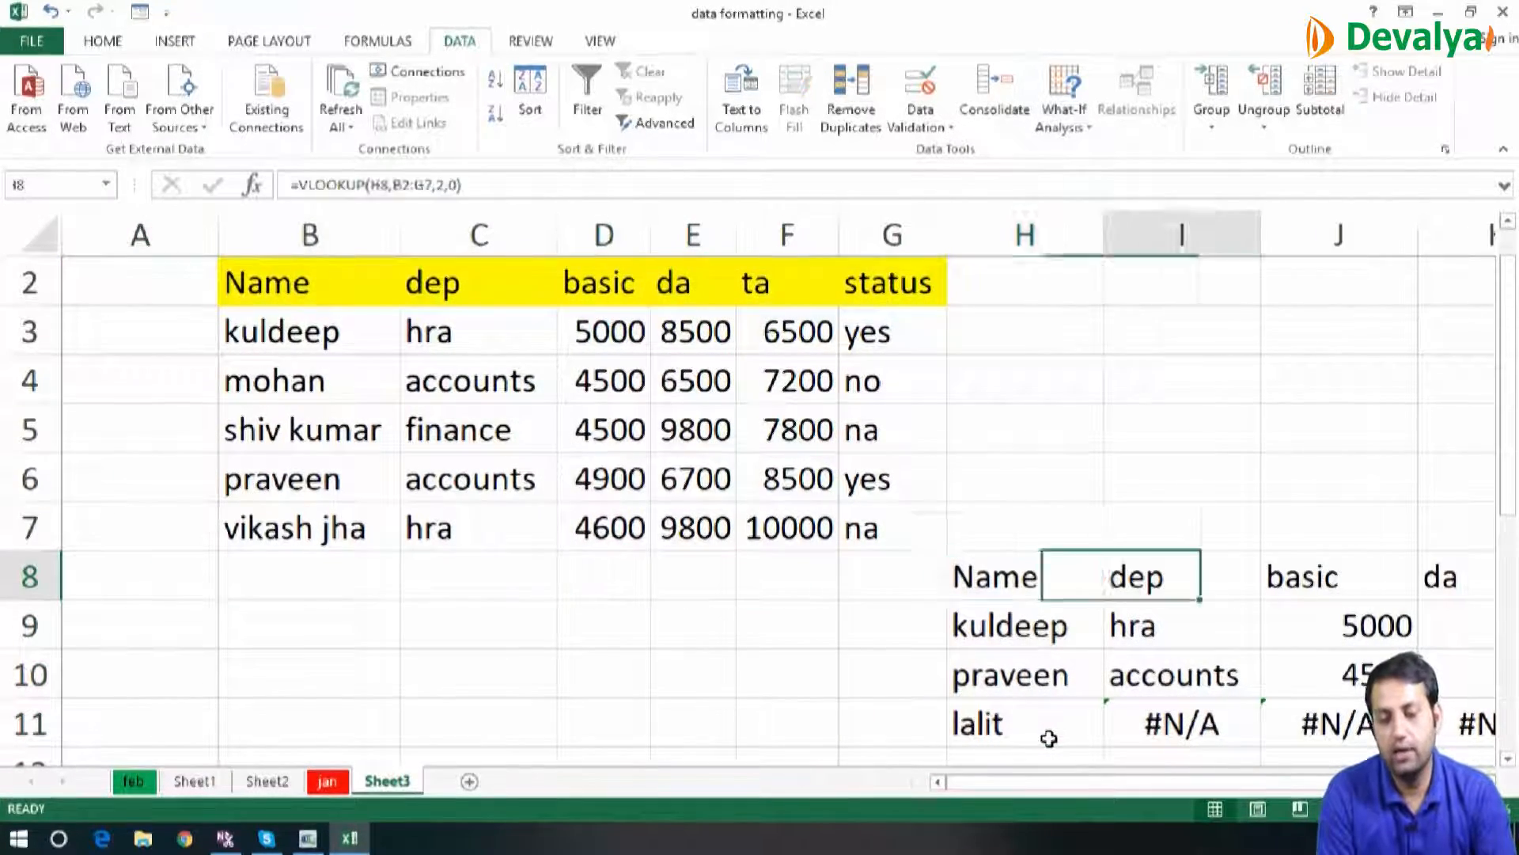
key(Left)
key(shift+Down)
key(shift+Down)
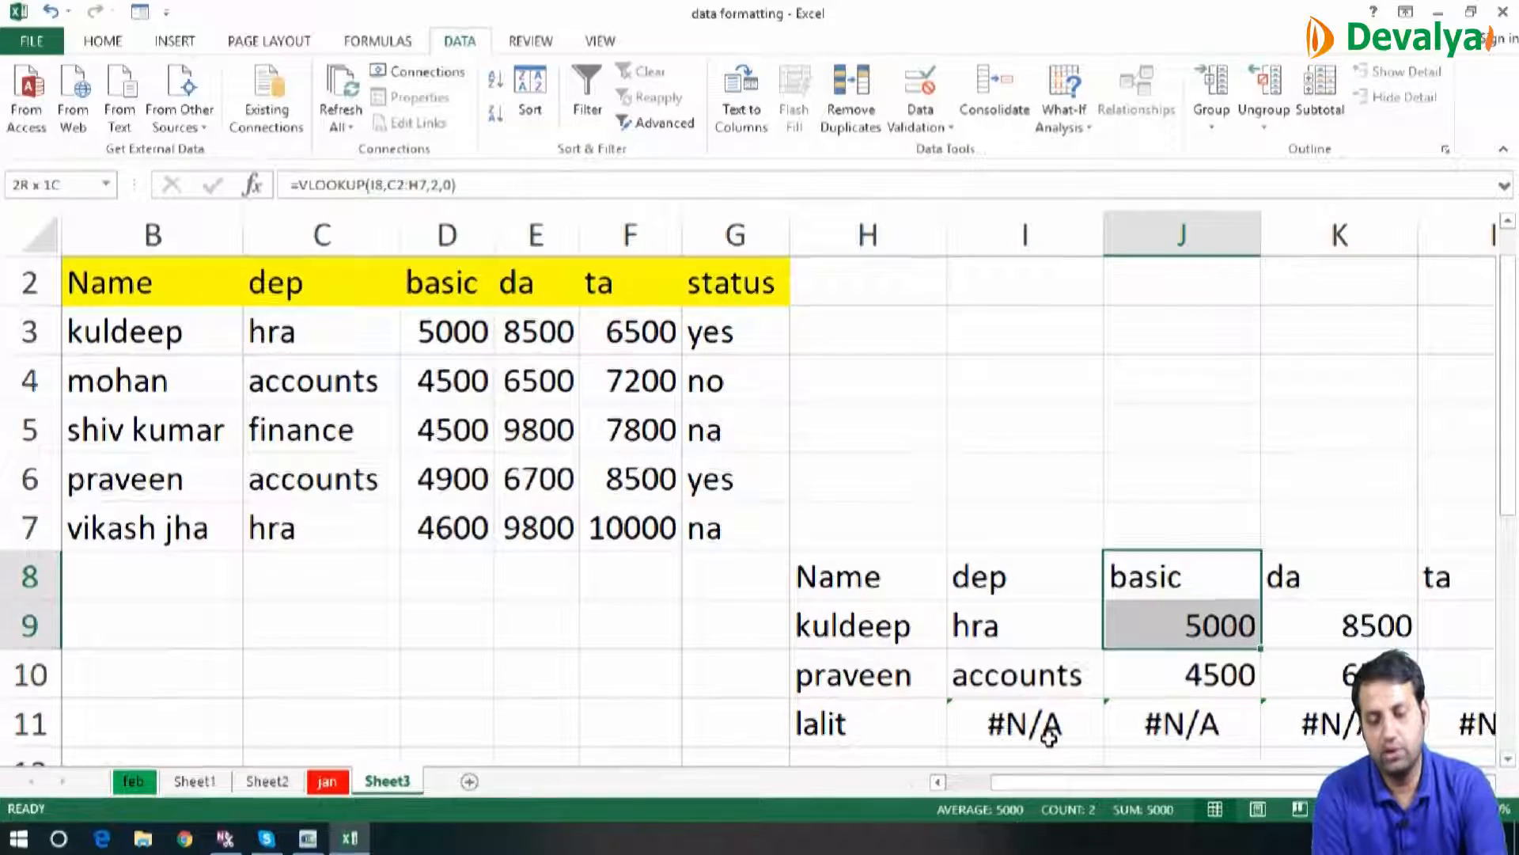
key(shift+Down)
key(shift+Right)
key(shift+Right)
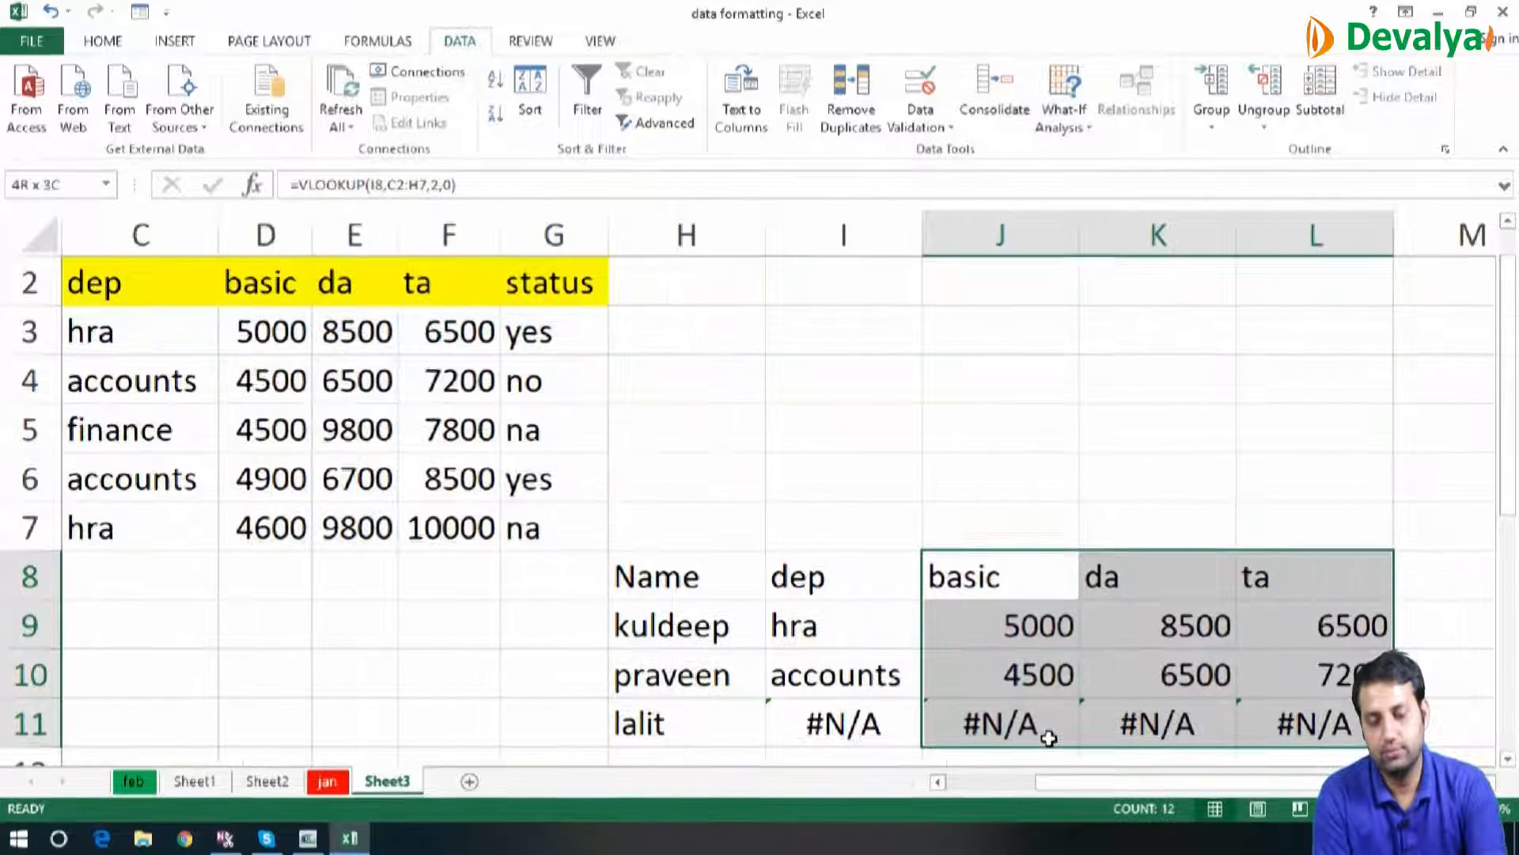
key(Delete)
key(Home)
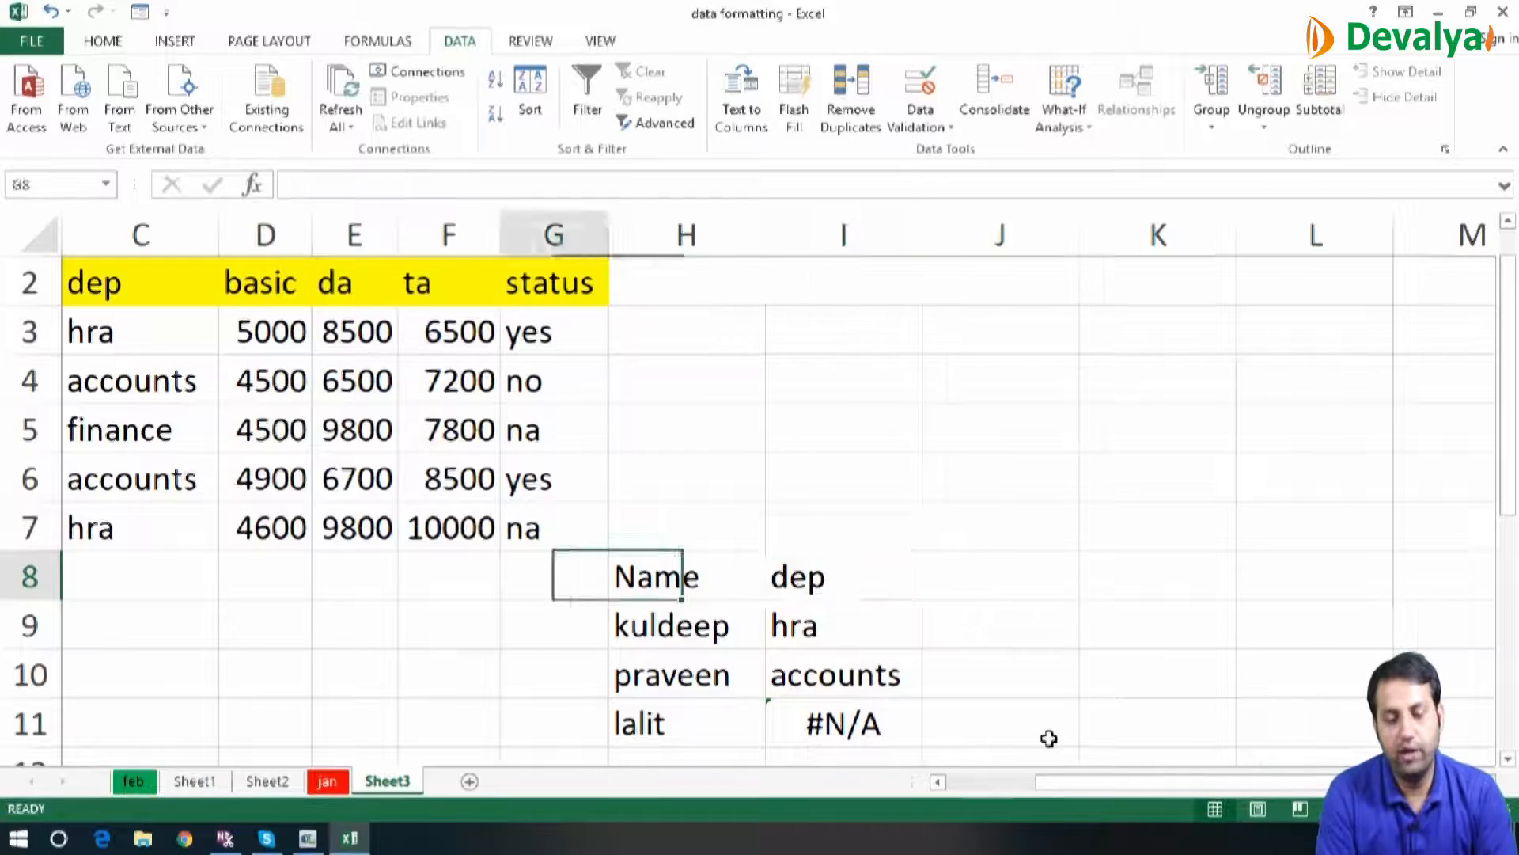
Wrap the VLOOKUP formula in I8 in an ISNA function and accept the closing-parenthesis correction
key(Right)
key(Right)
key(Right)
key(Right)
key(Right)
key(Right)
key(Right)
key(Right)
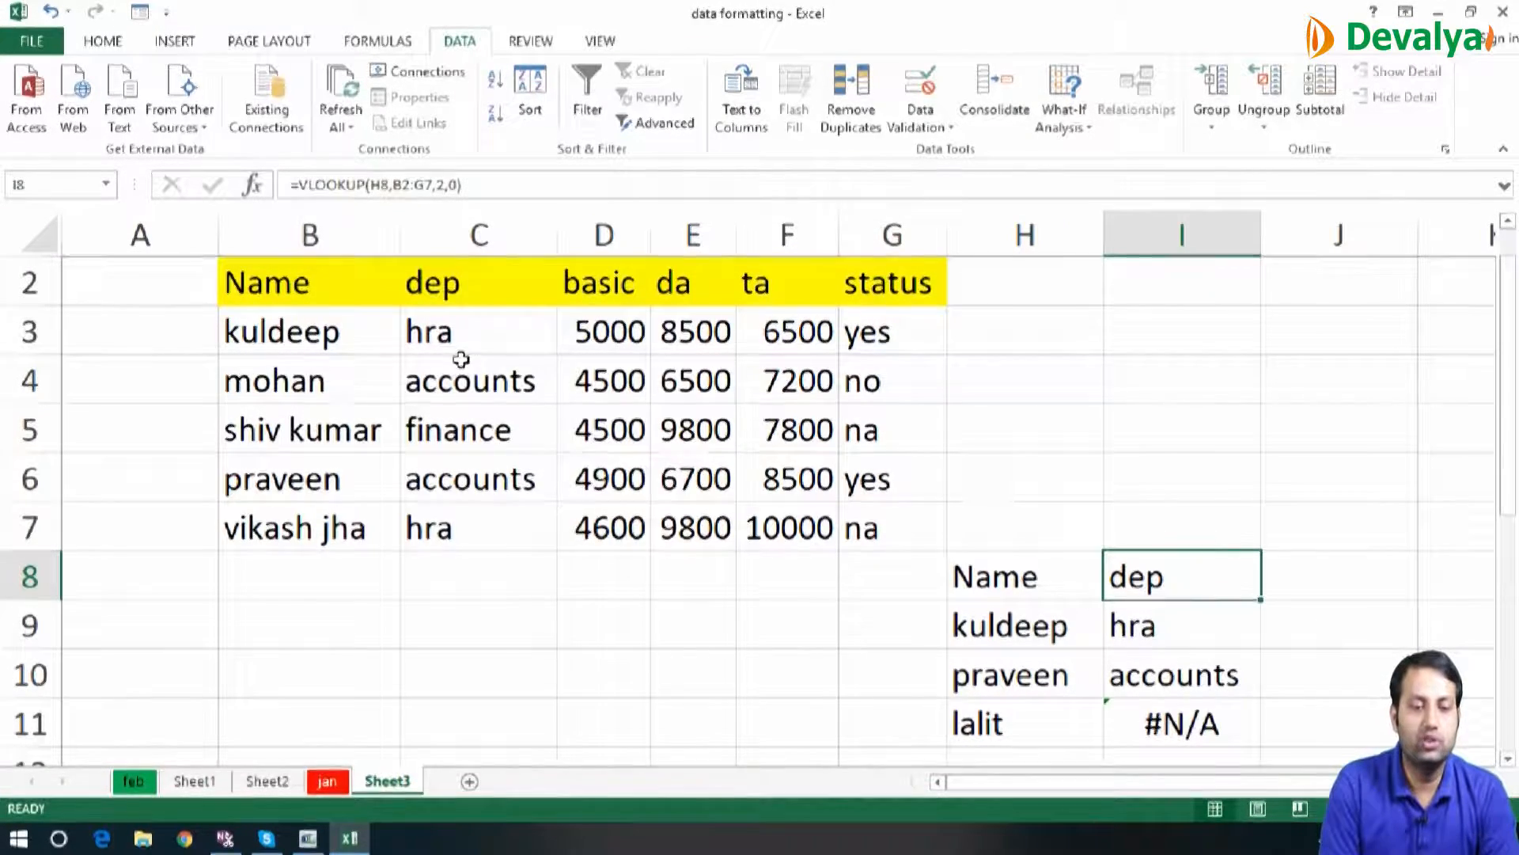
click(300, 184)
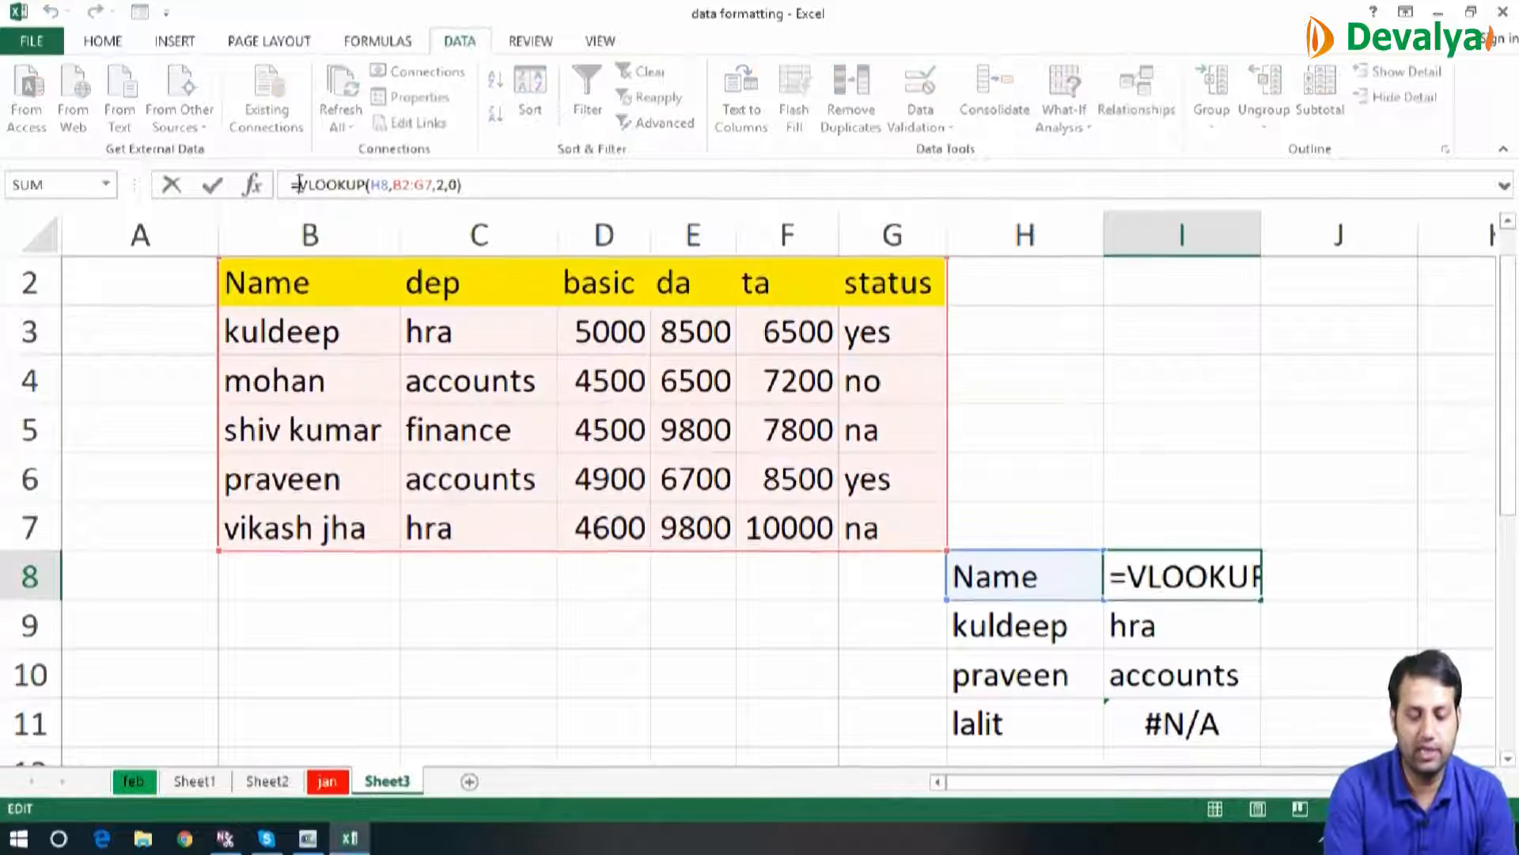
text(isna)
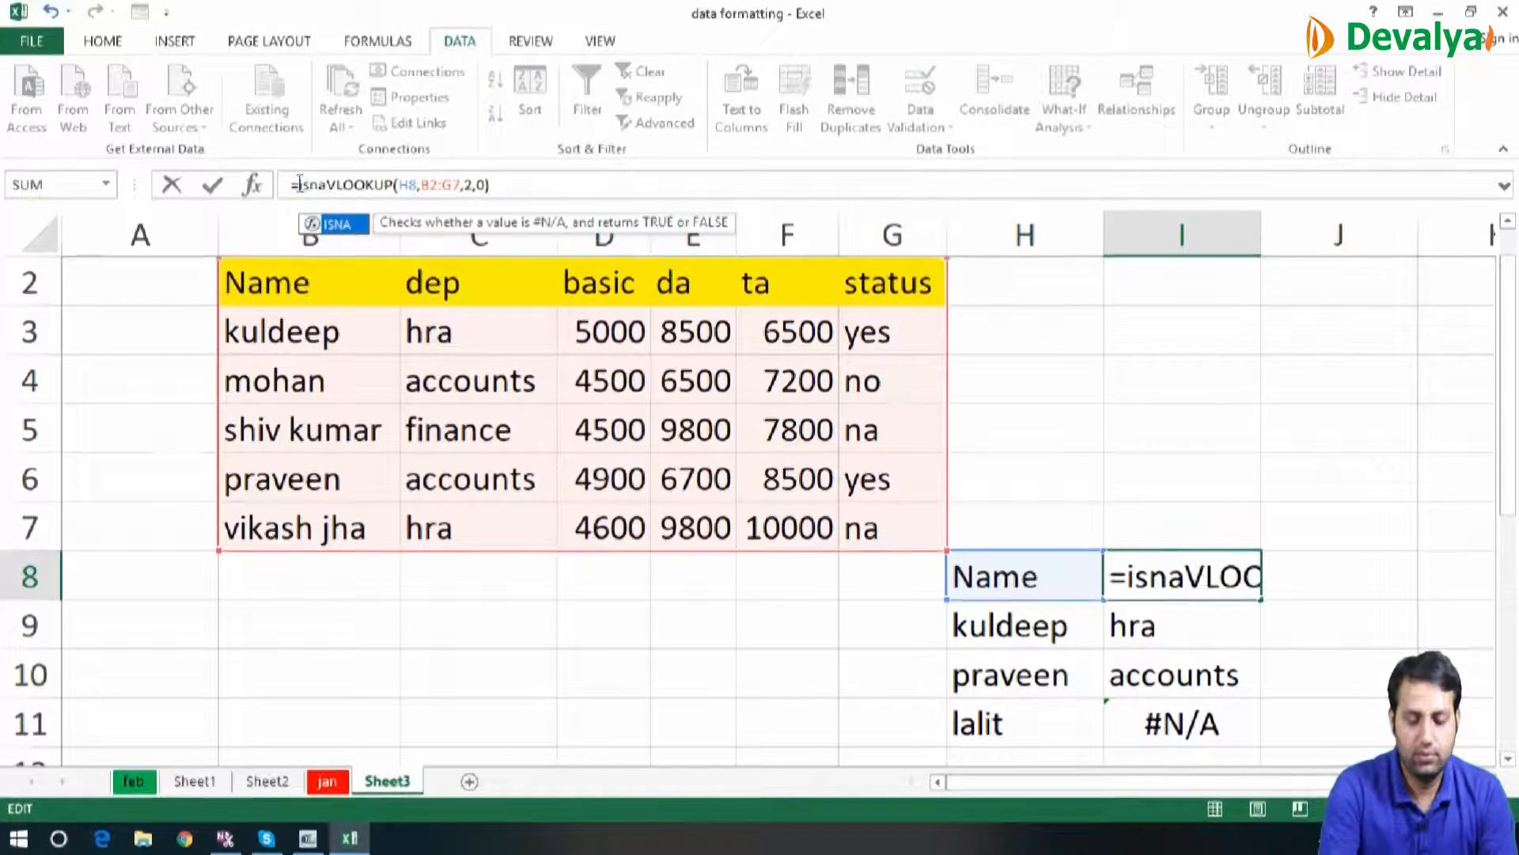
text(()
key(Return)
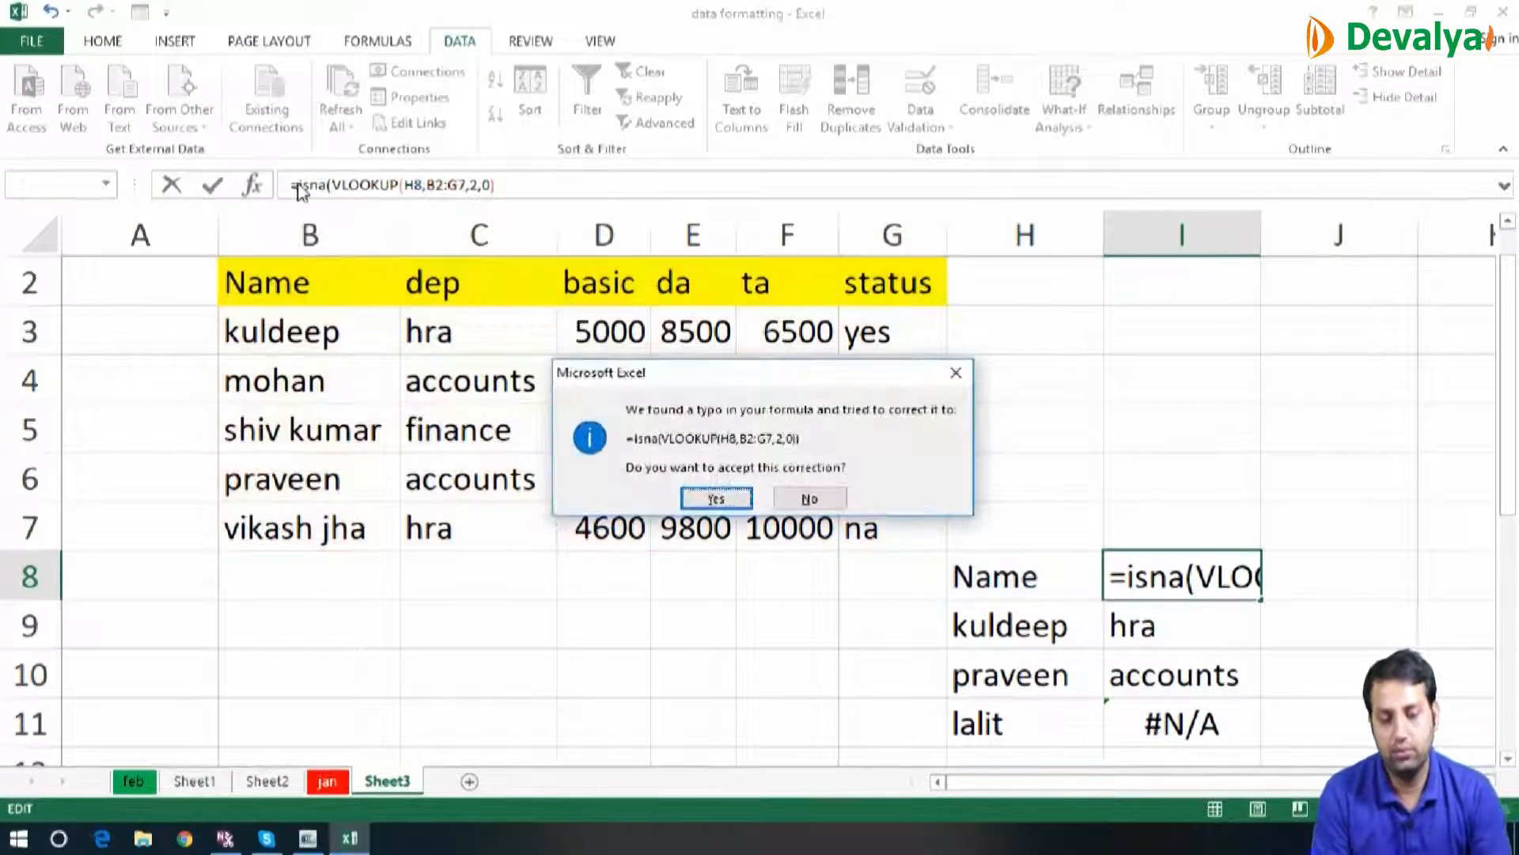
key(Return)
Fill the ISNA formula from I8 down to I11, and undo both the fill and the ISNA edit
key(shift+Down)
key(shift+Down)
key(shift+Down)
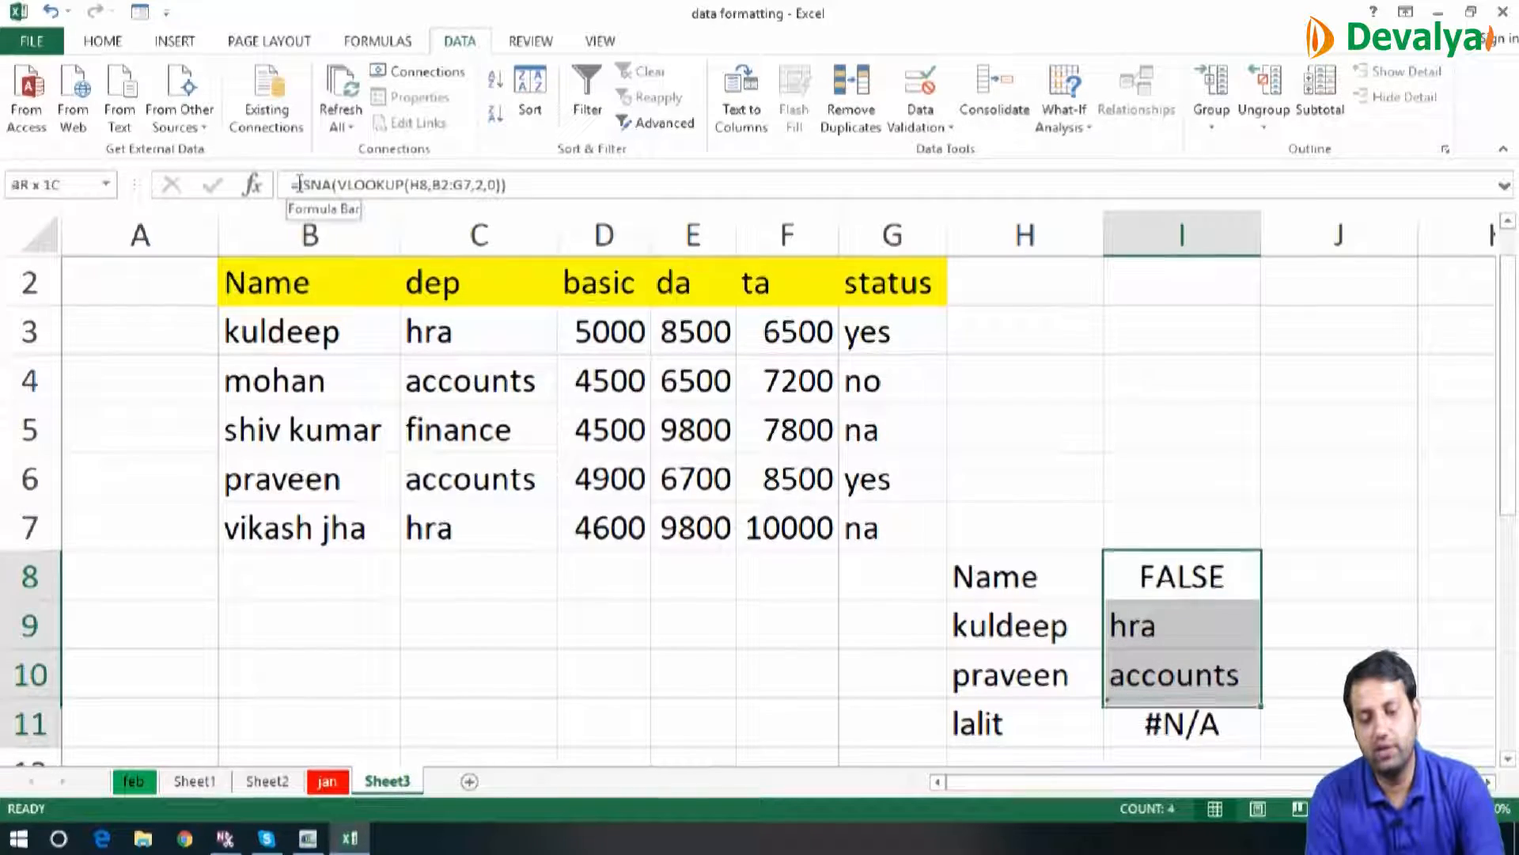
key(ctrl+d)
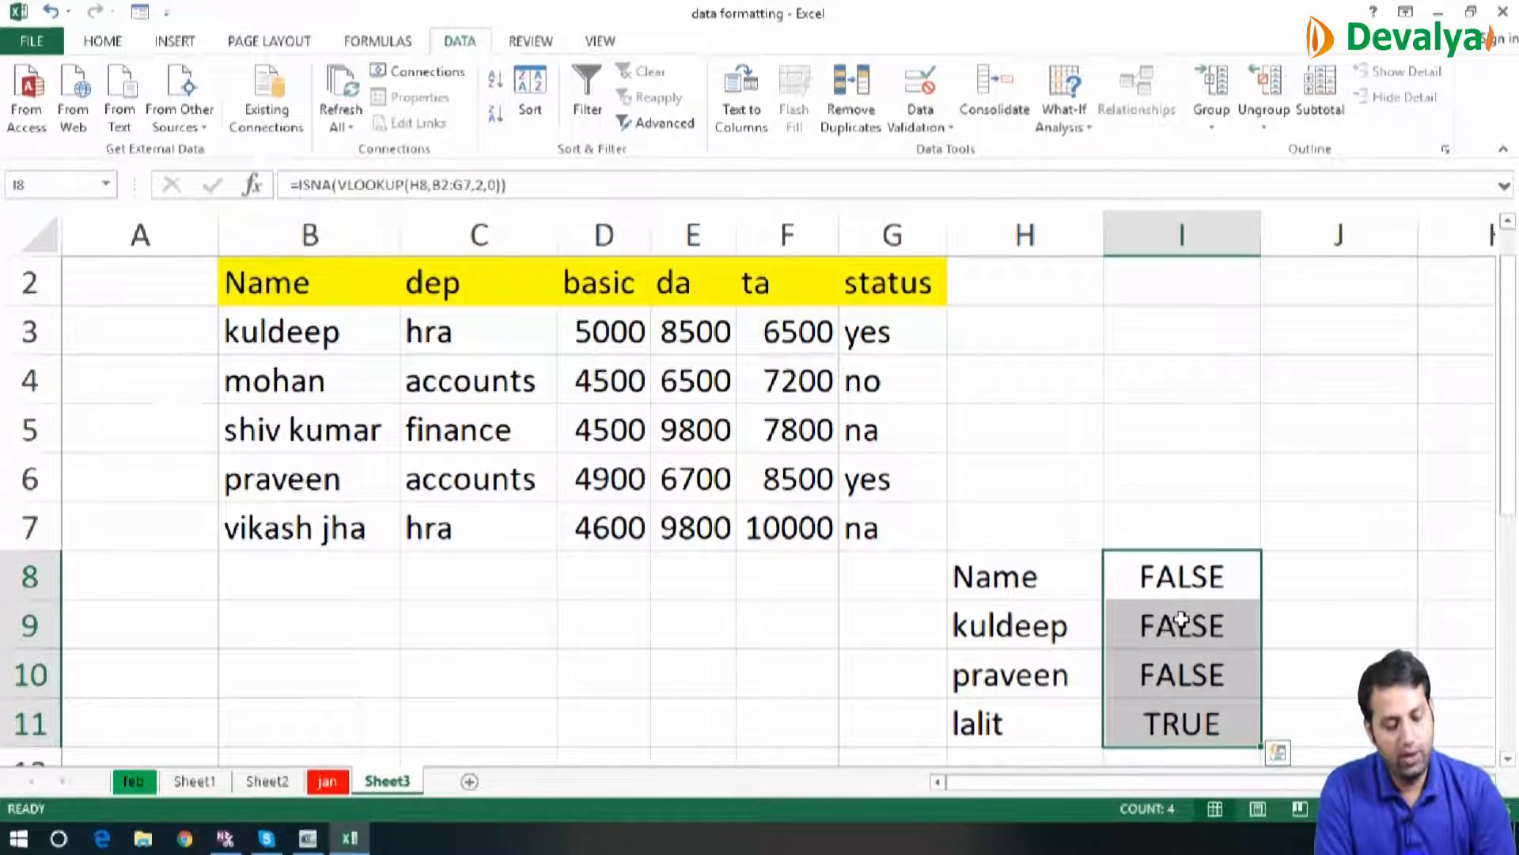
key(ctrl+z)
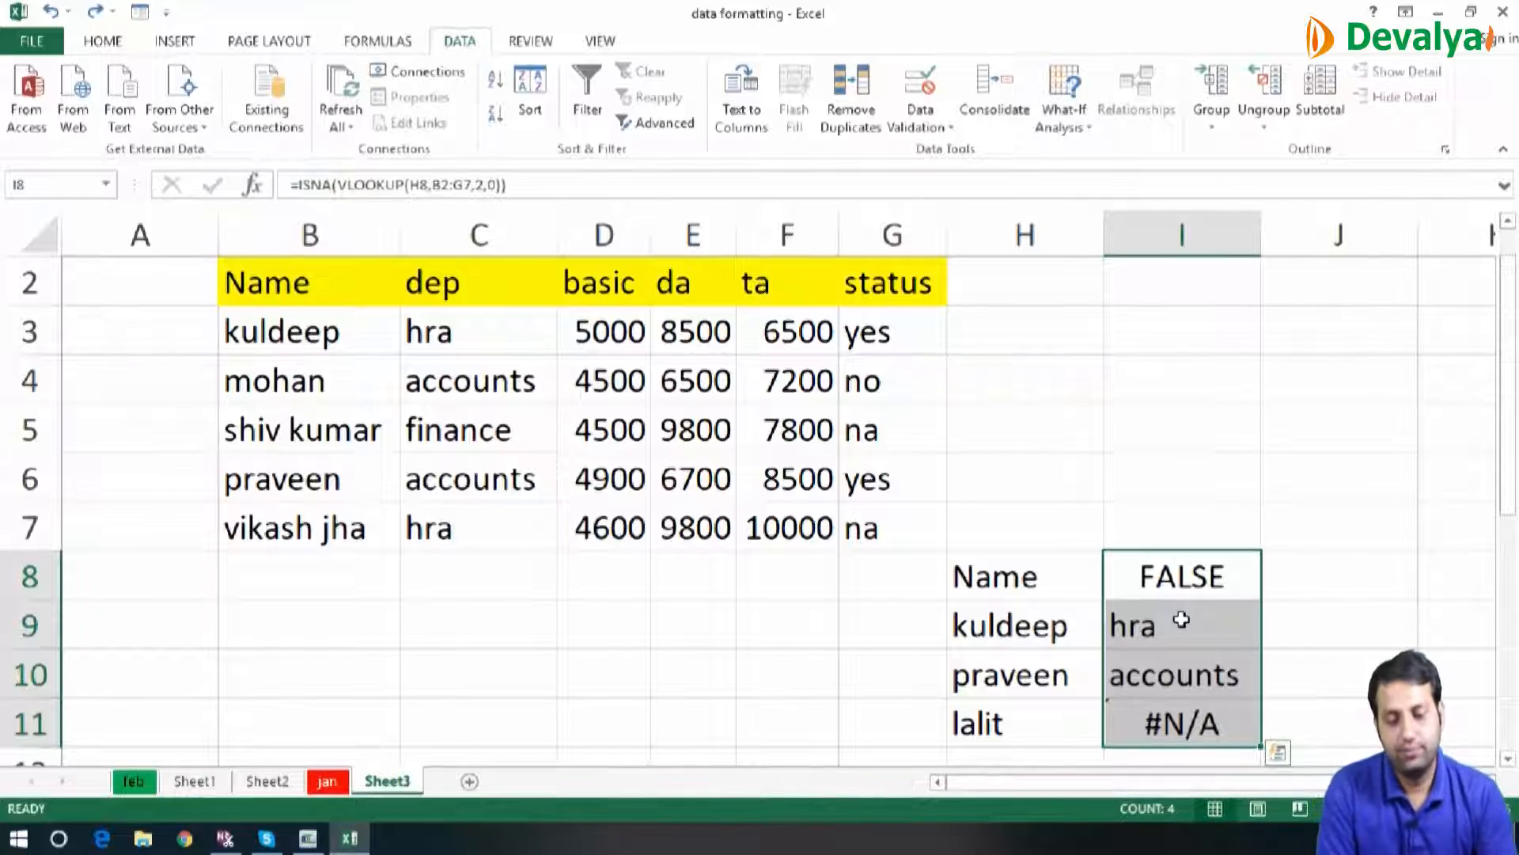
key(ctrl+z)
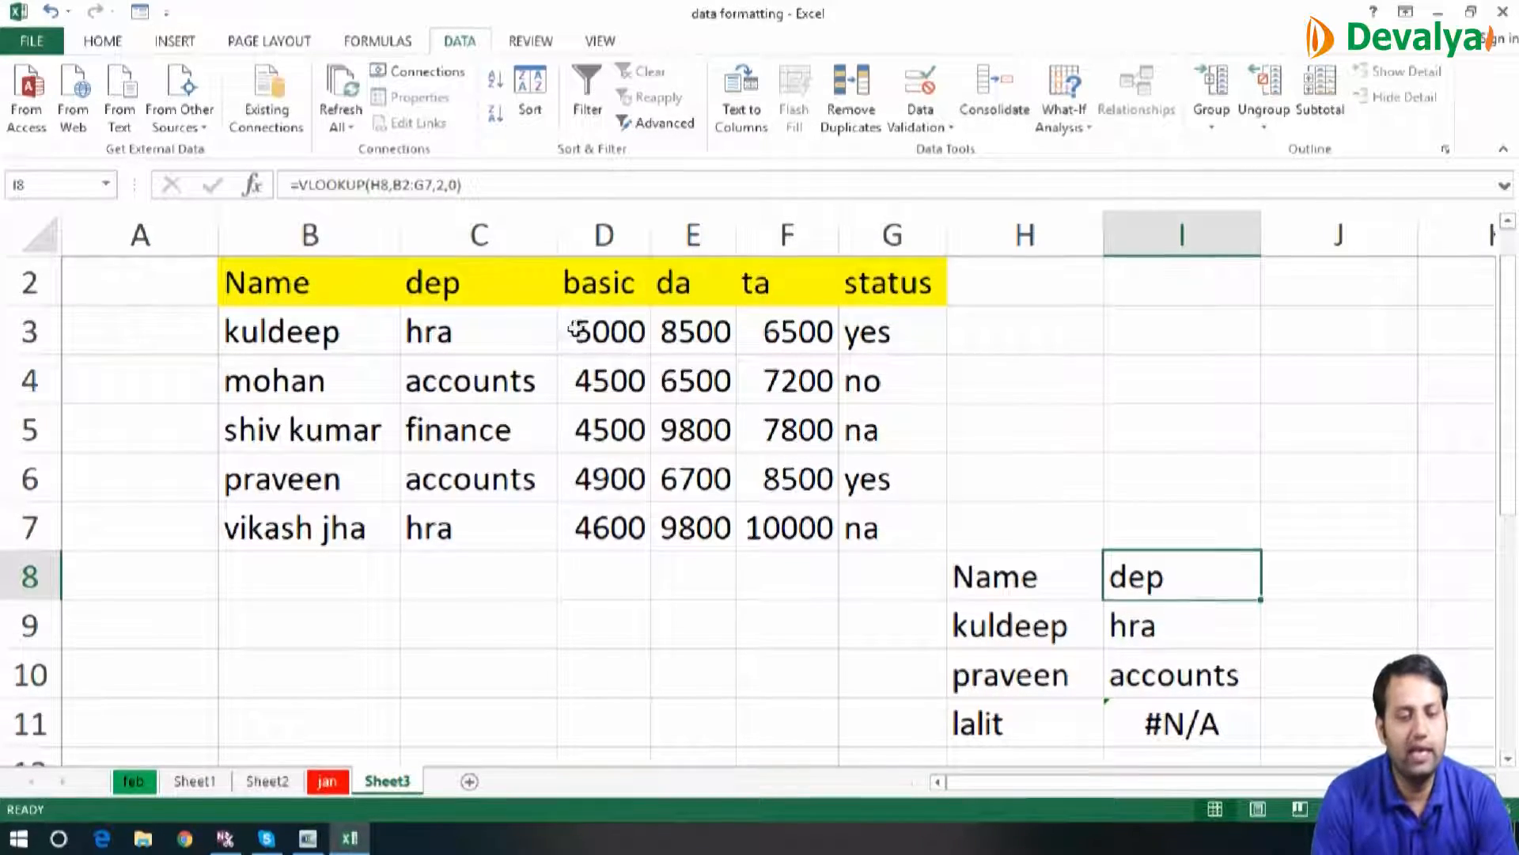
Wrap the VLOOKUP formula in I8 in an IFERROR function that returns the text "not avaiable"
click(302, 184)
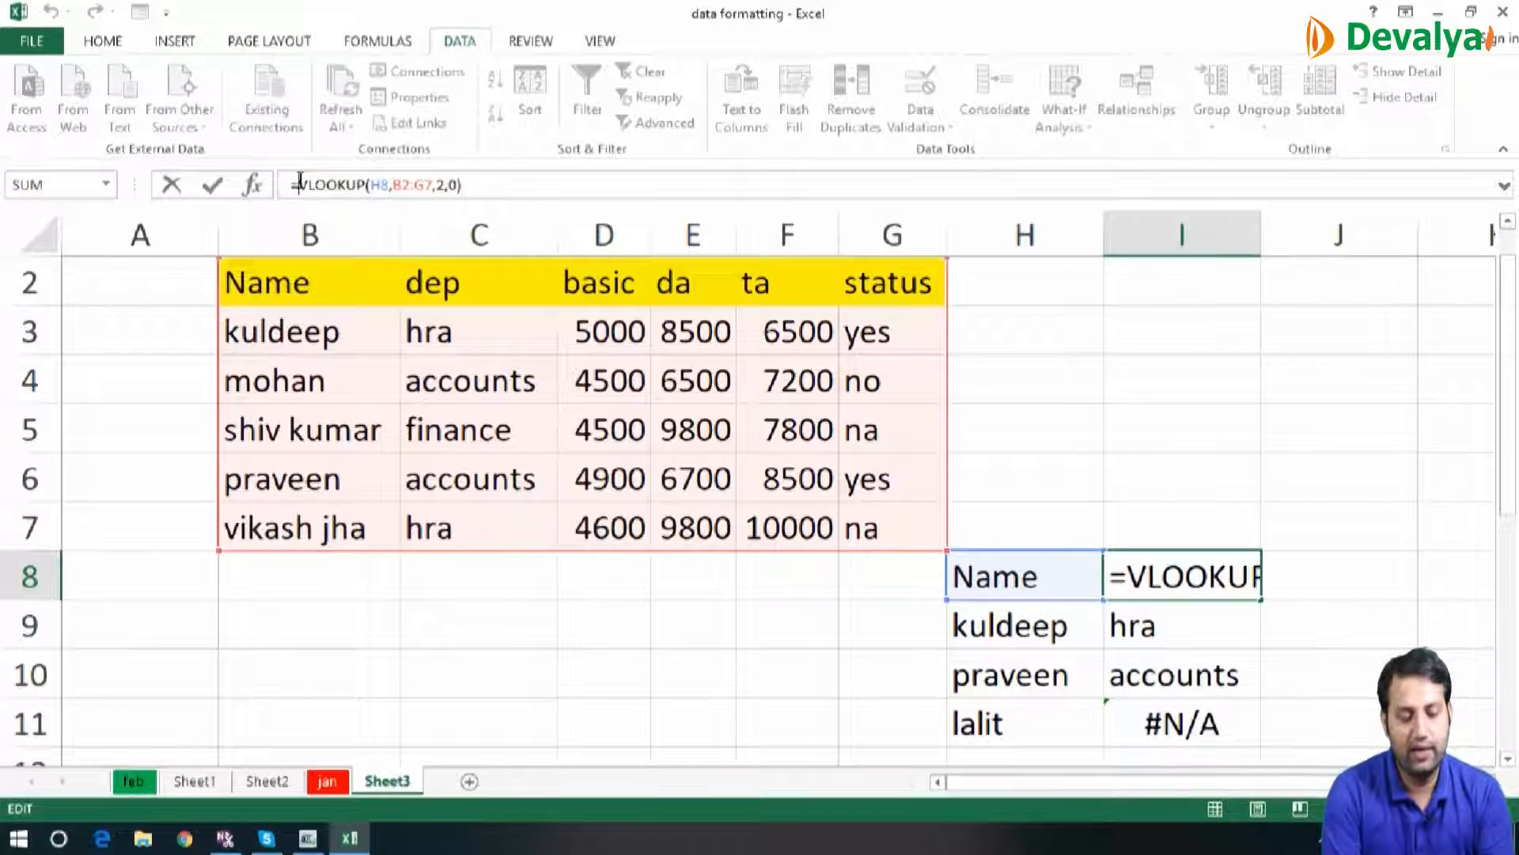
text(ife)
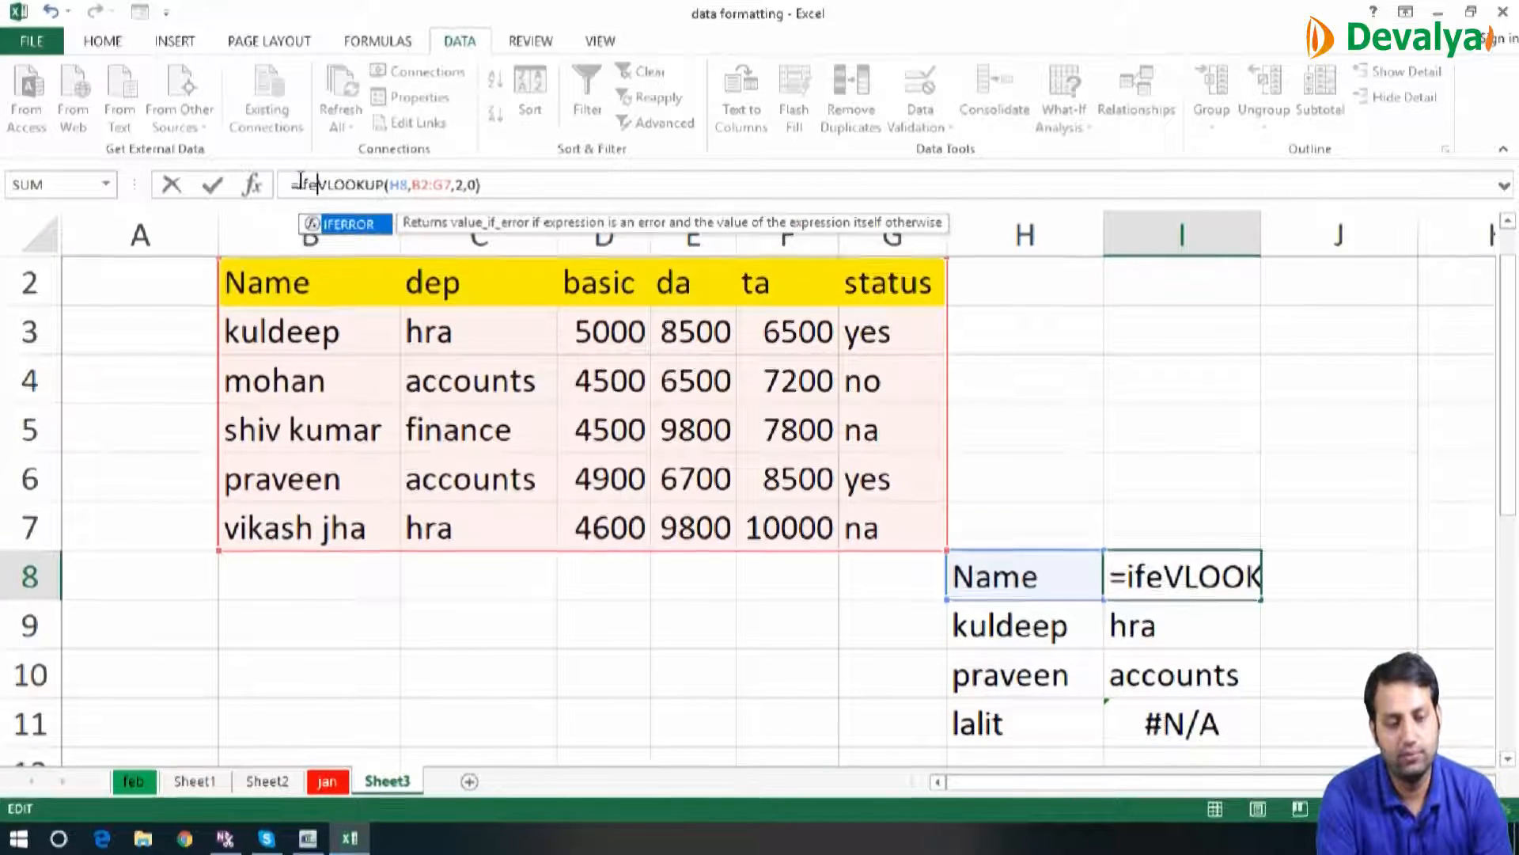
key(Tab)
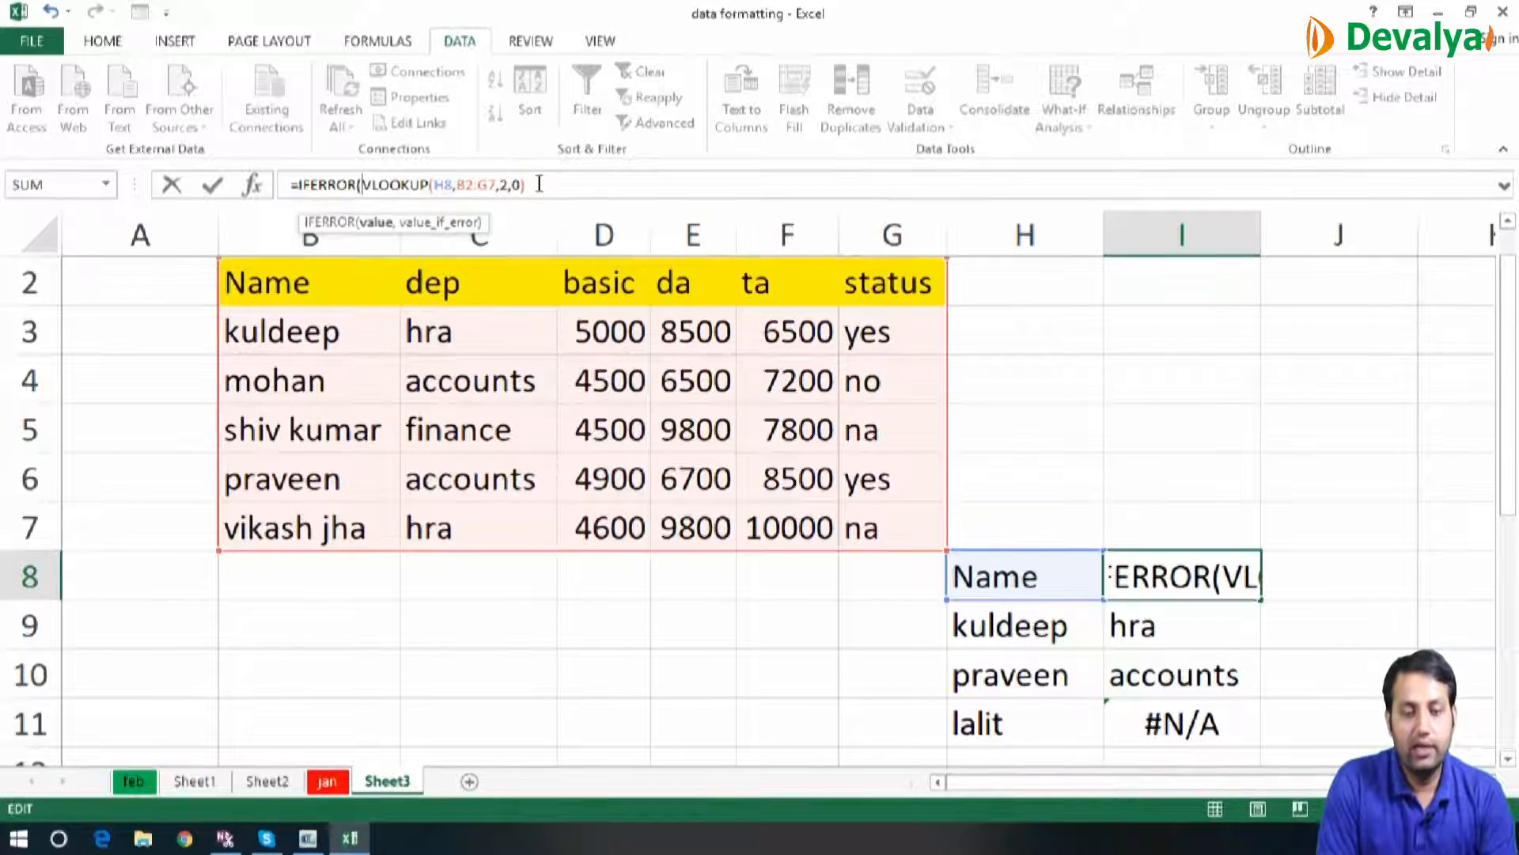
text(,)
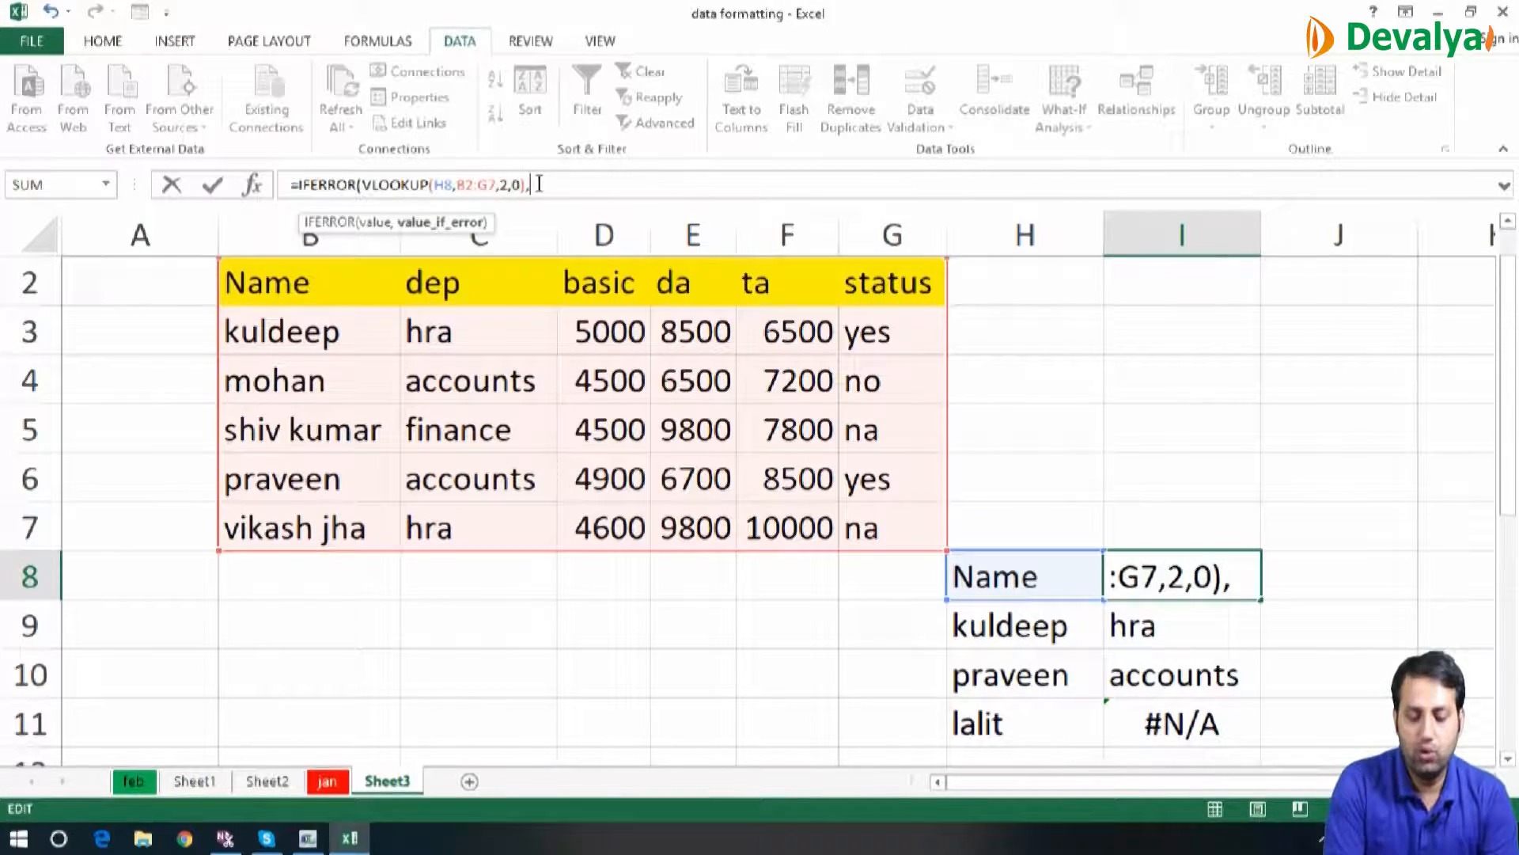
text("not ava)
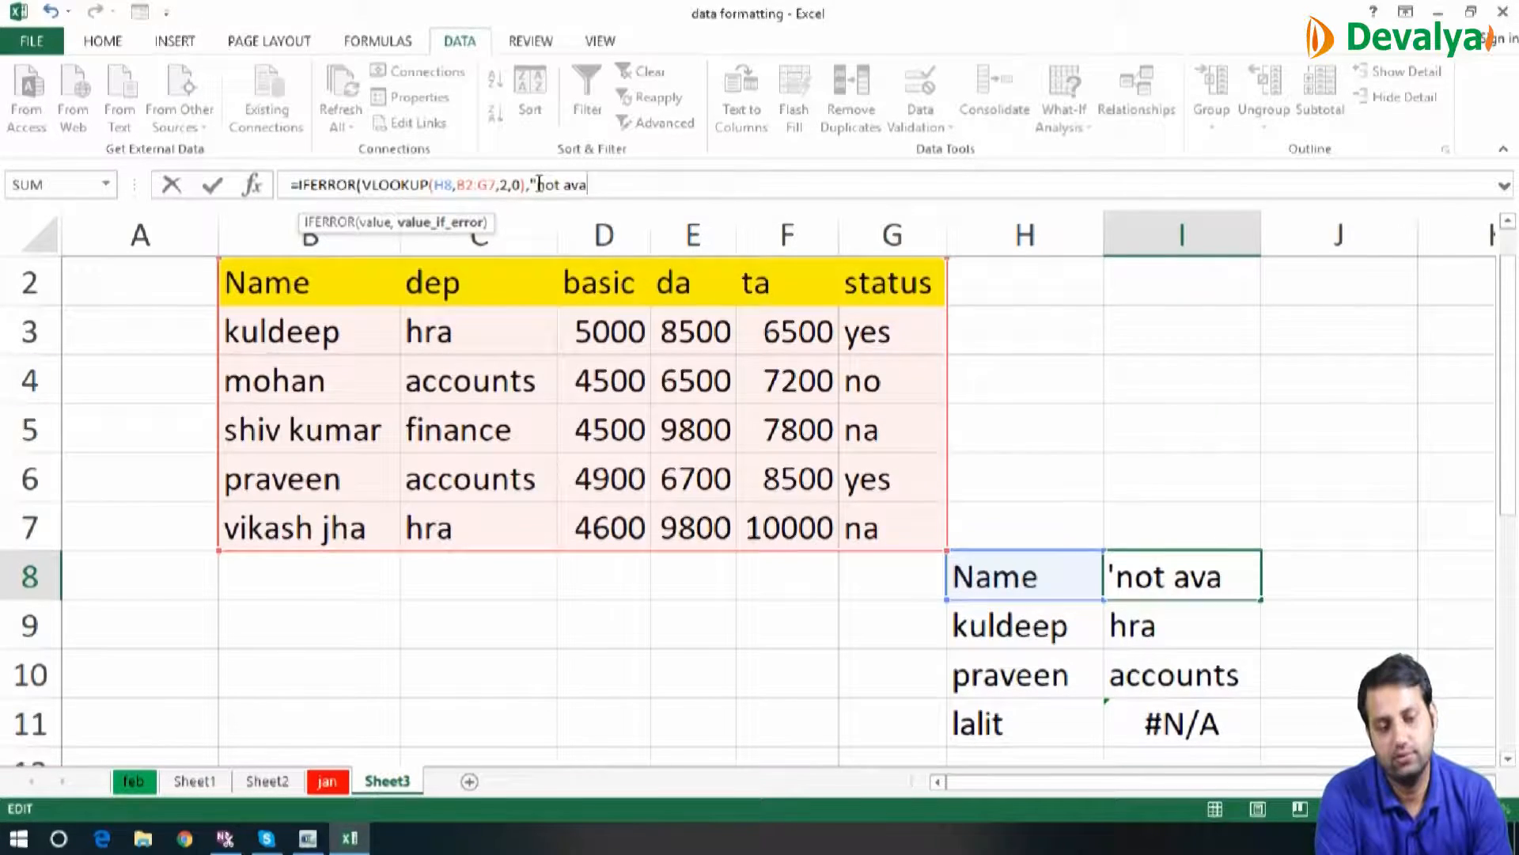
text(iable)
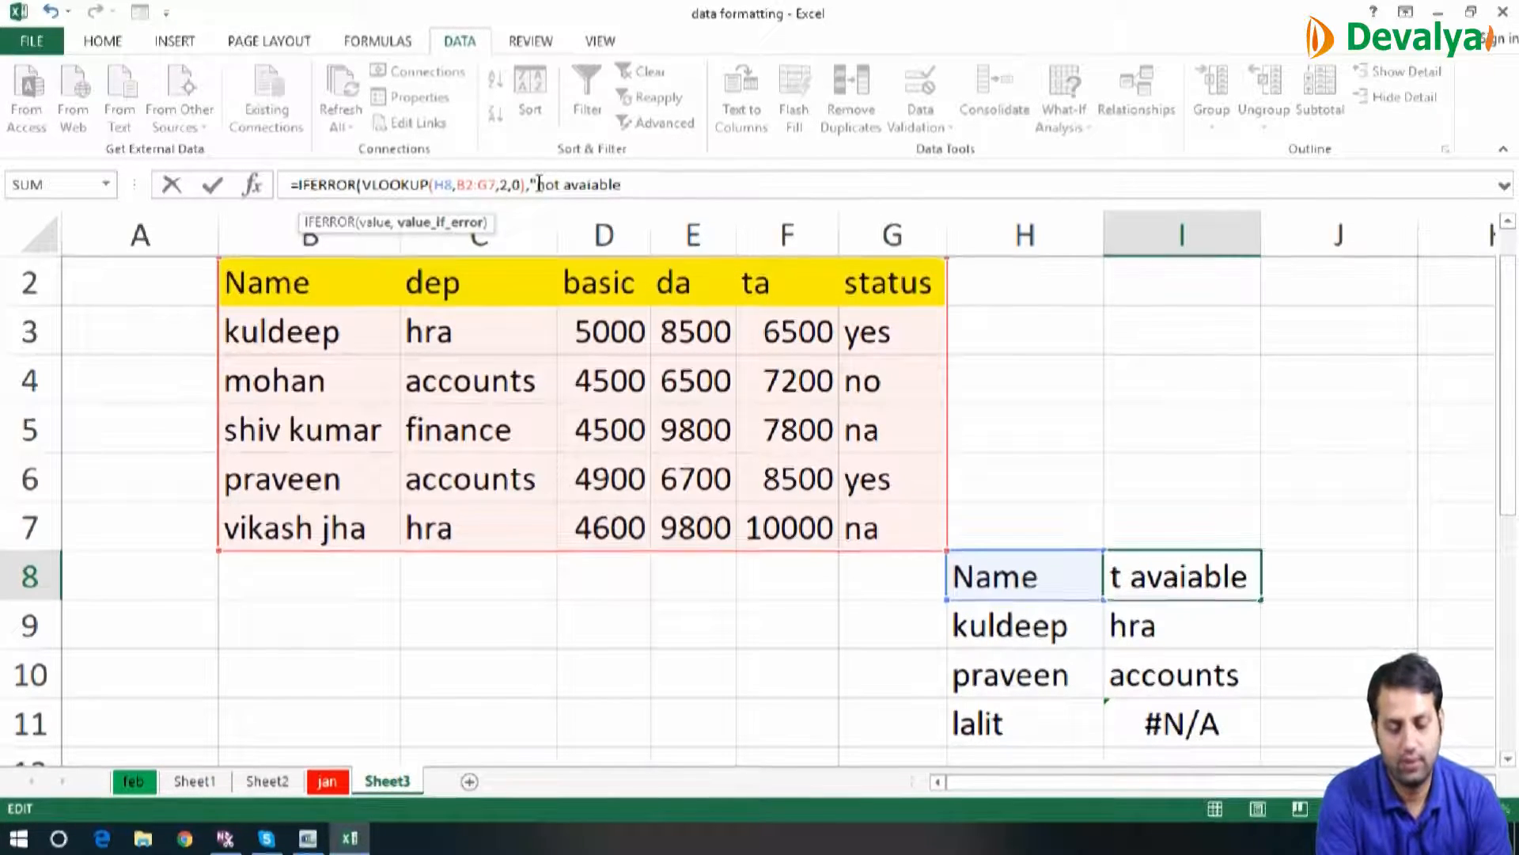
text(")
key(Return)
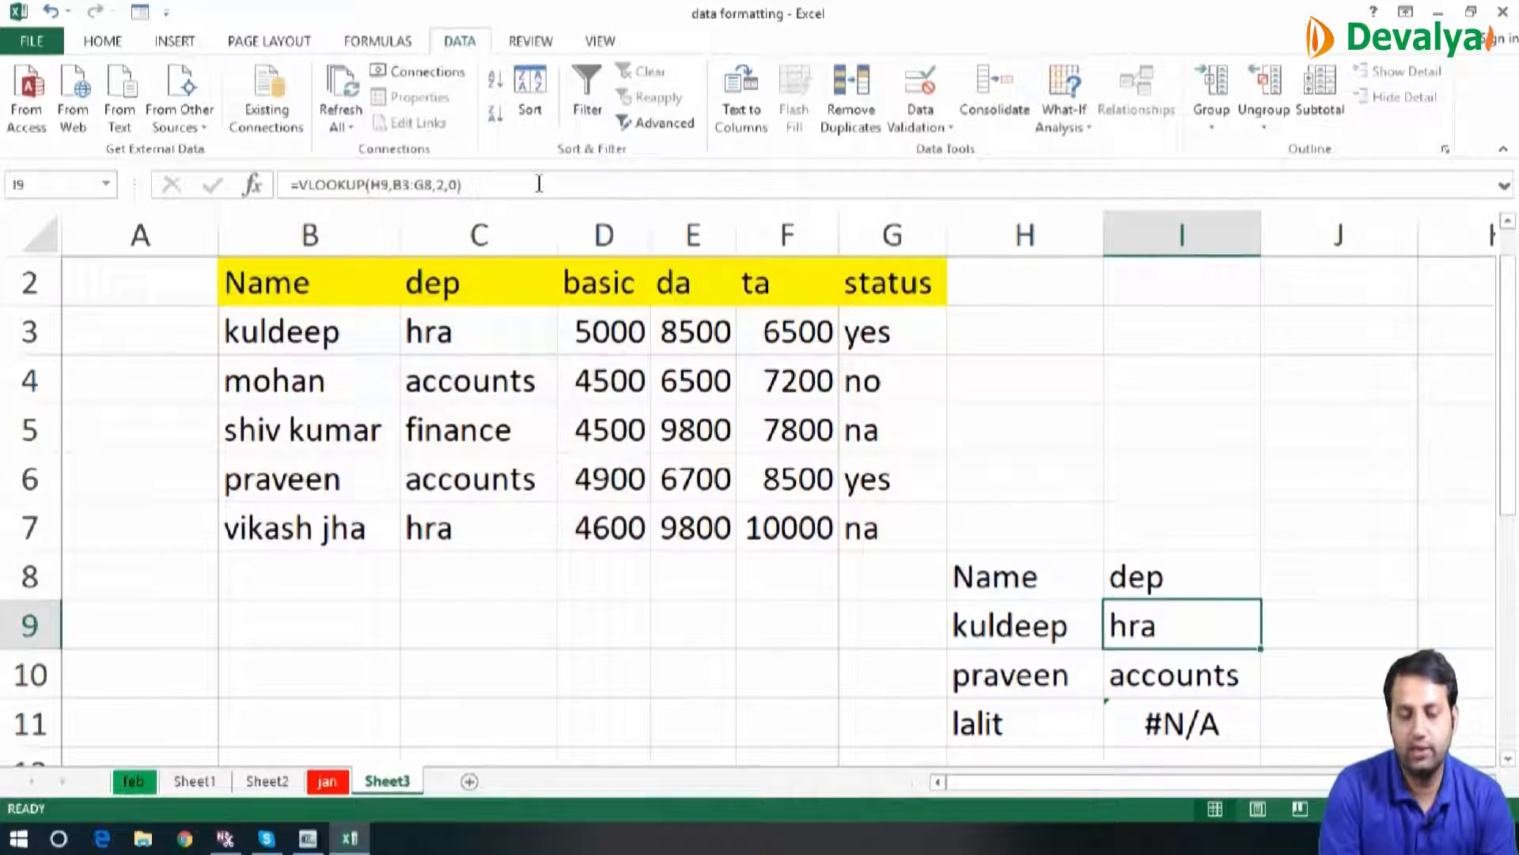
Fill the IFERROR formula from I8 down to I11 and autofit column I to its contents
key(Up)
key(shift+Down)
key(shift+Down)
key(shift+Down)
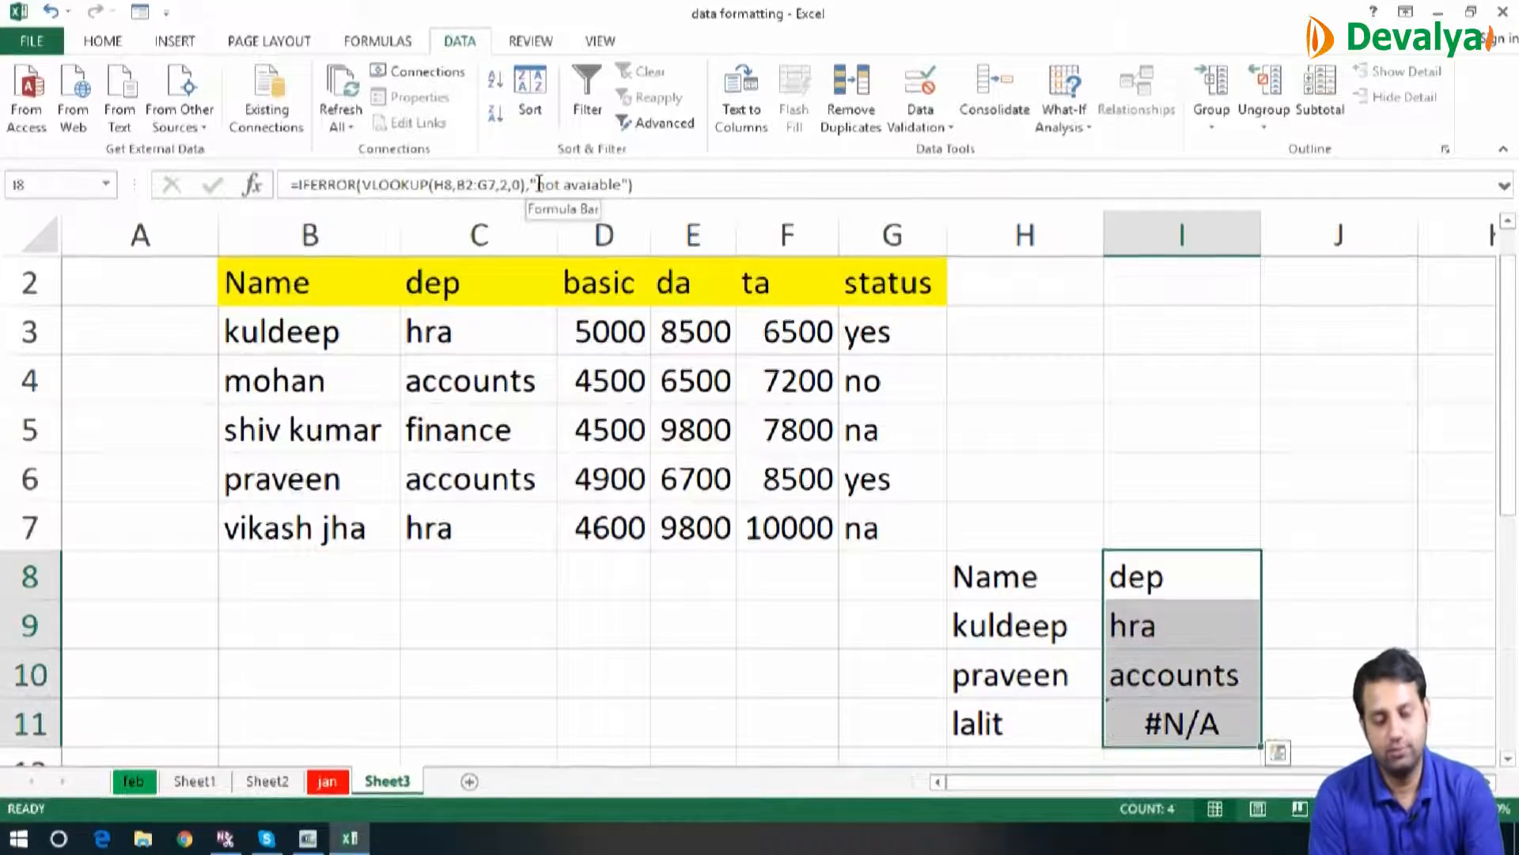
key(ctrl+d)
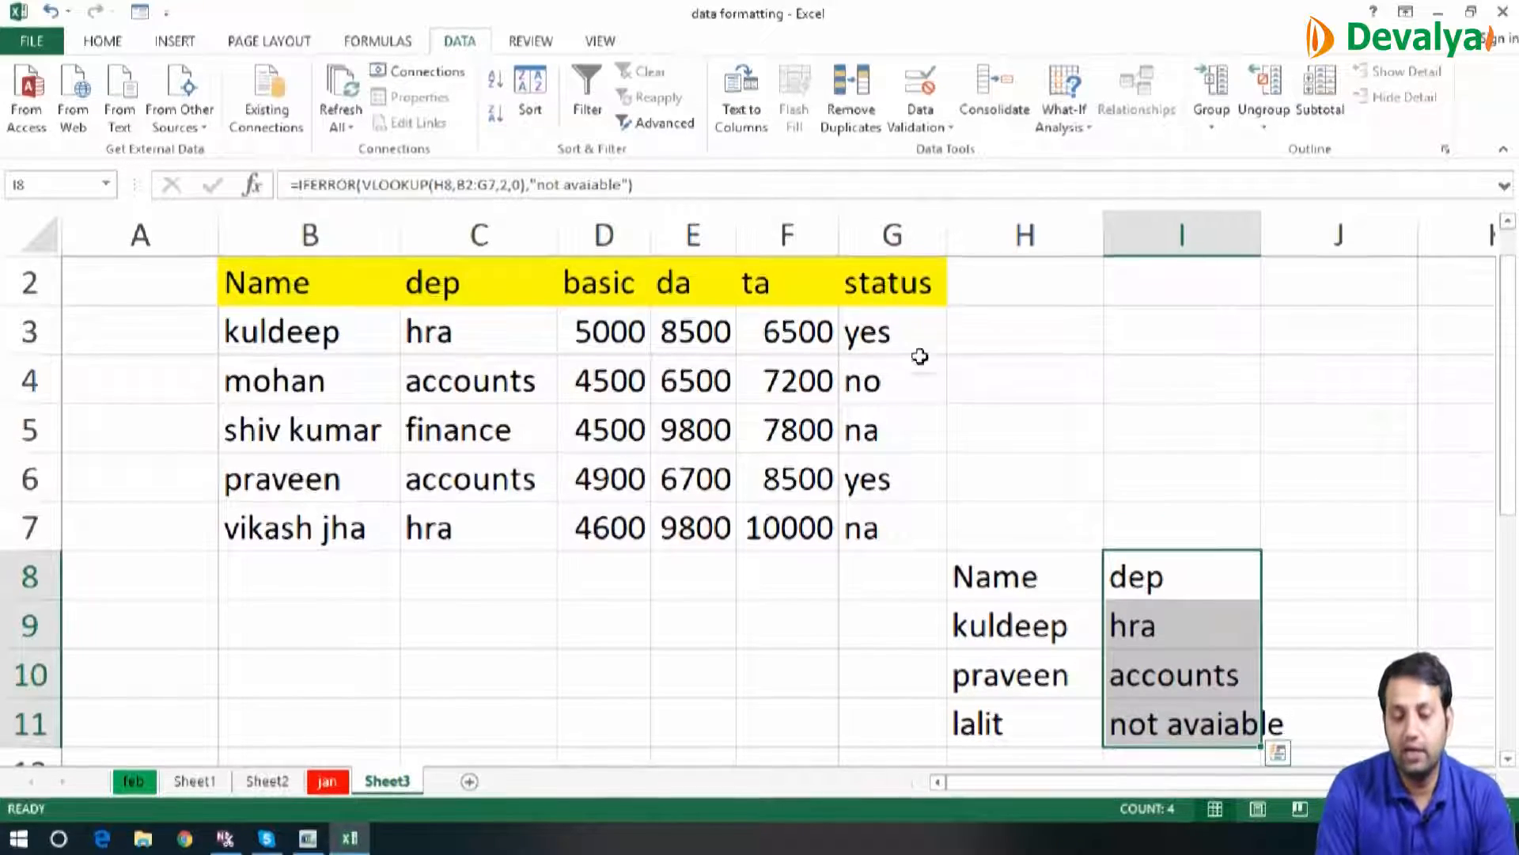
double_click(1262, 242)
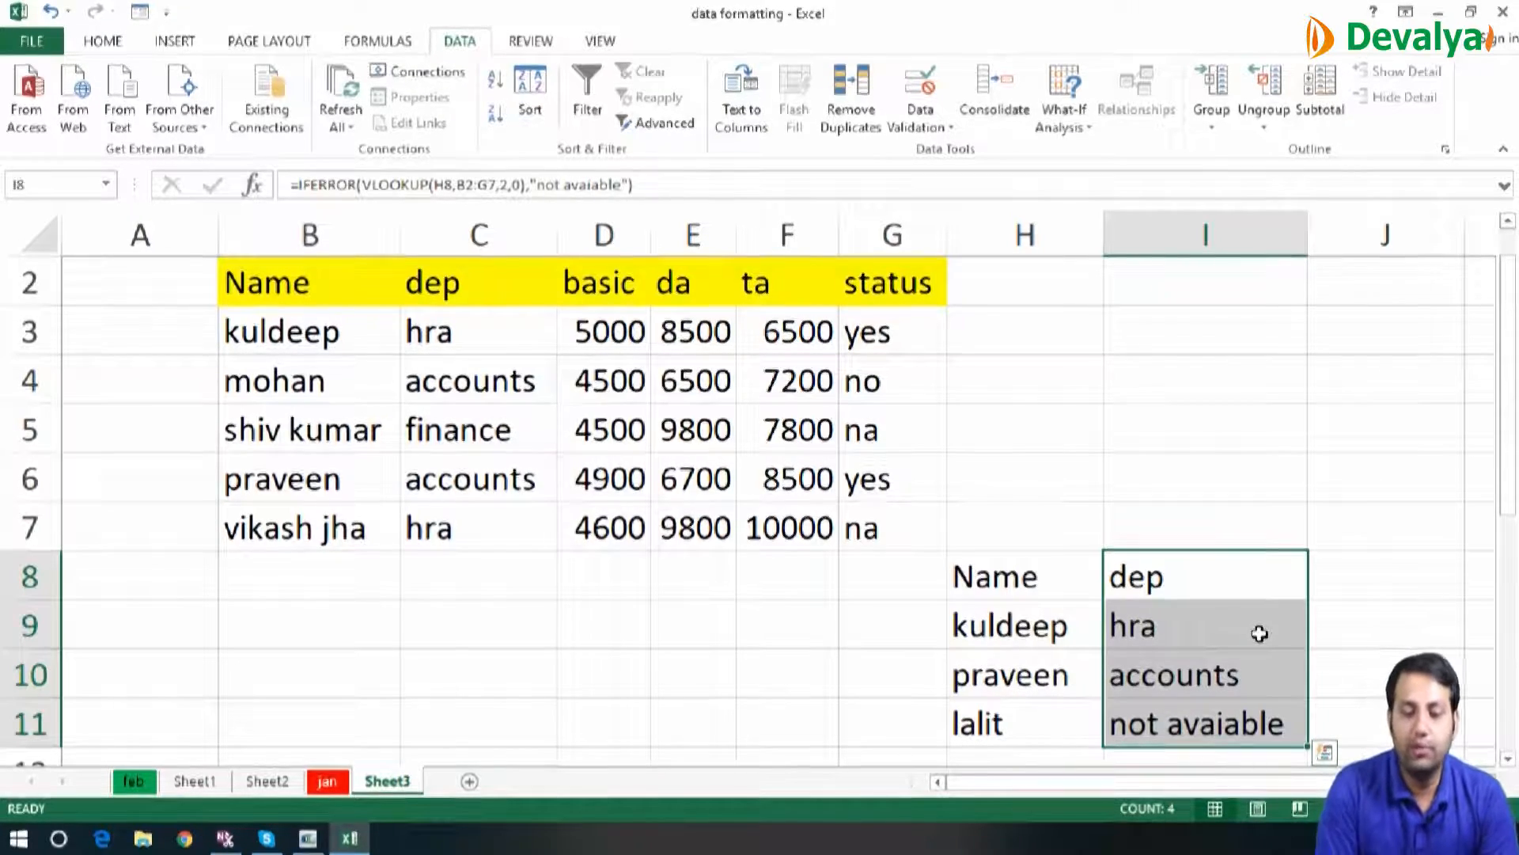
Clear the lookup formulas in I8:I11
key(Delete)
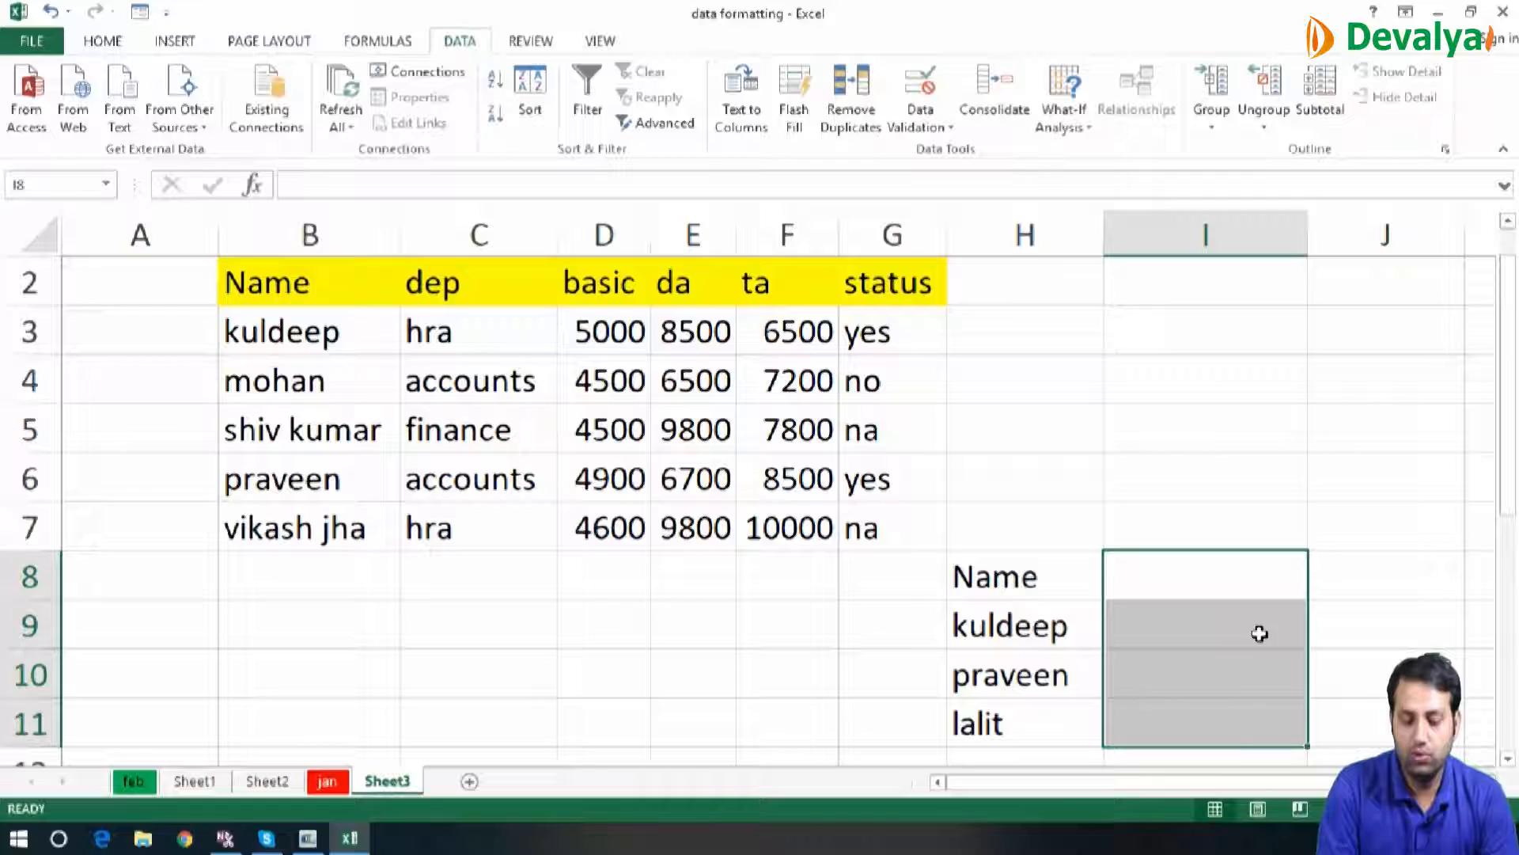
key(Left)
key(shift+Down)
key(shift+Down)
key(shift+Down)
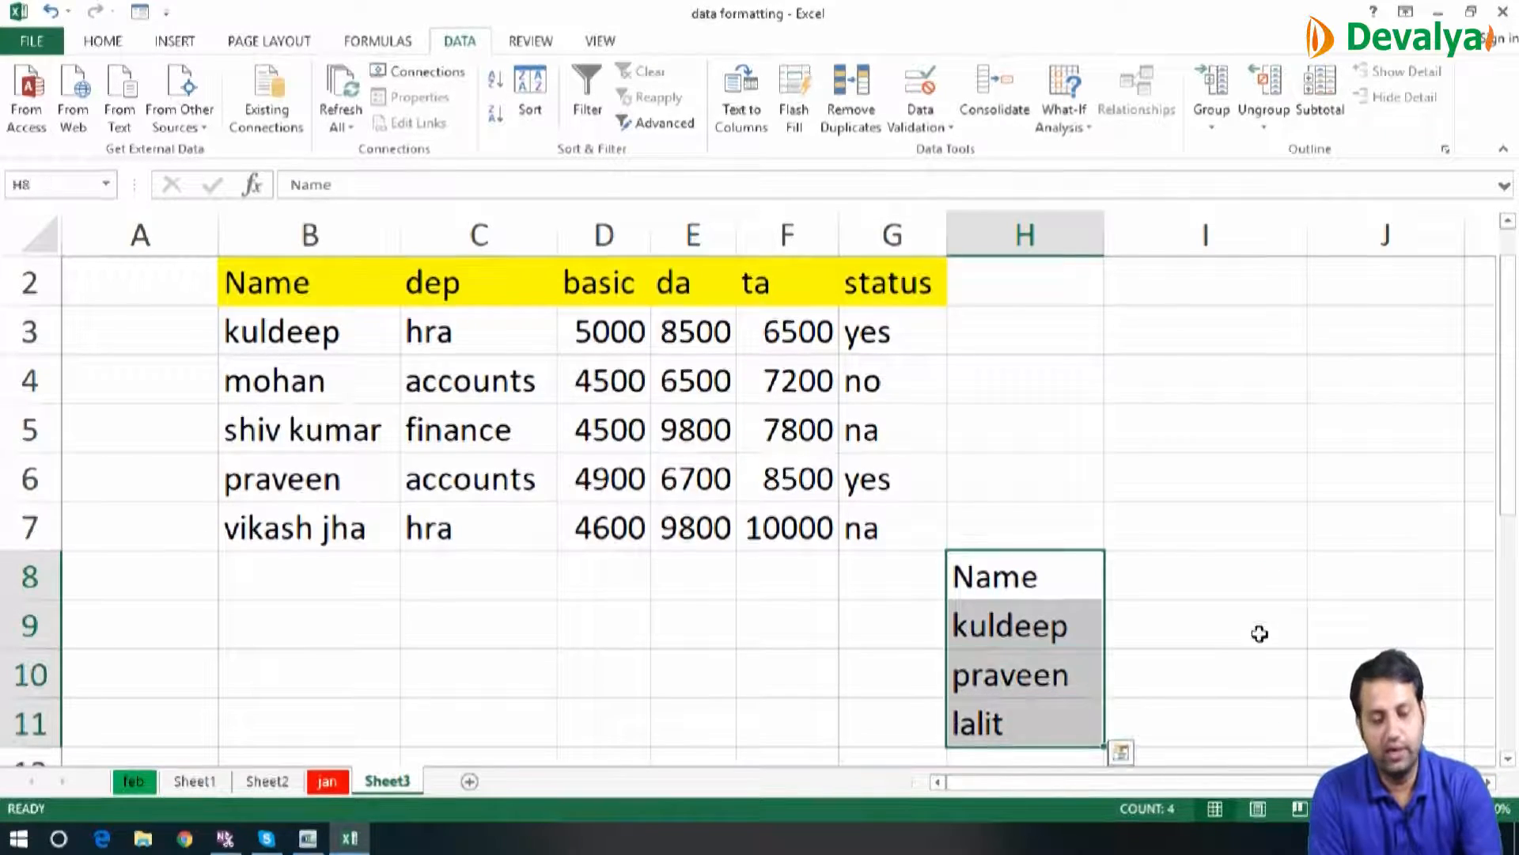
key(ctrl+q)
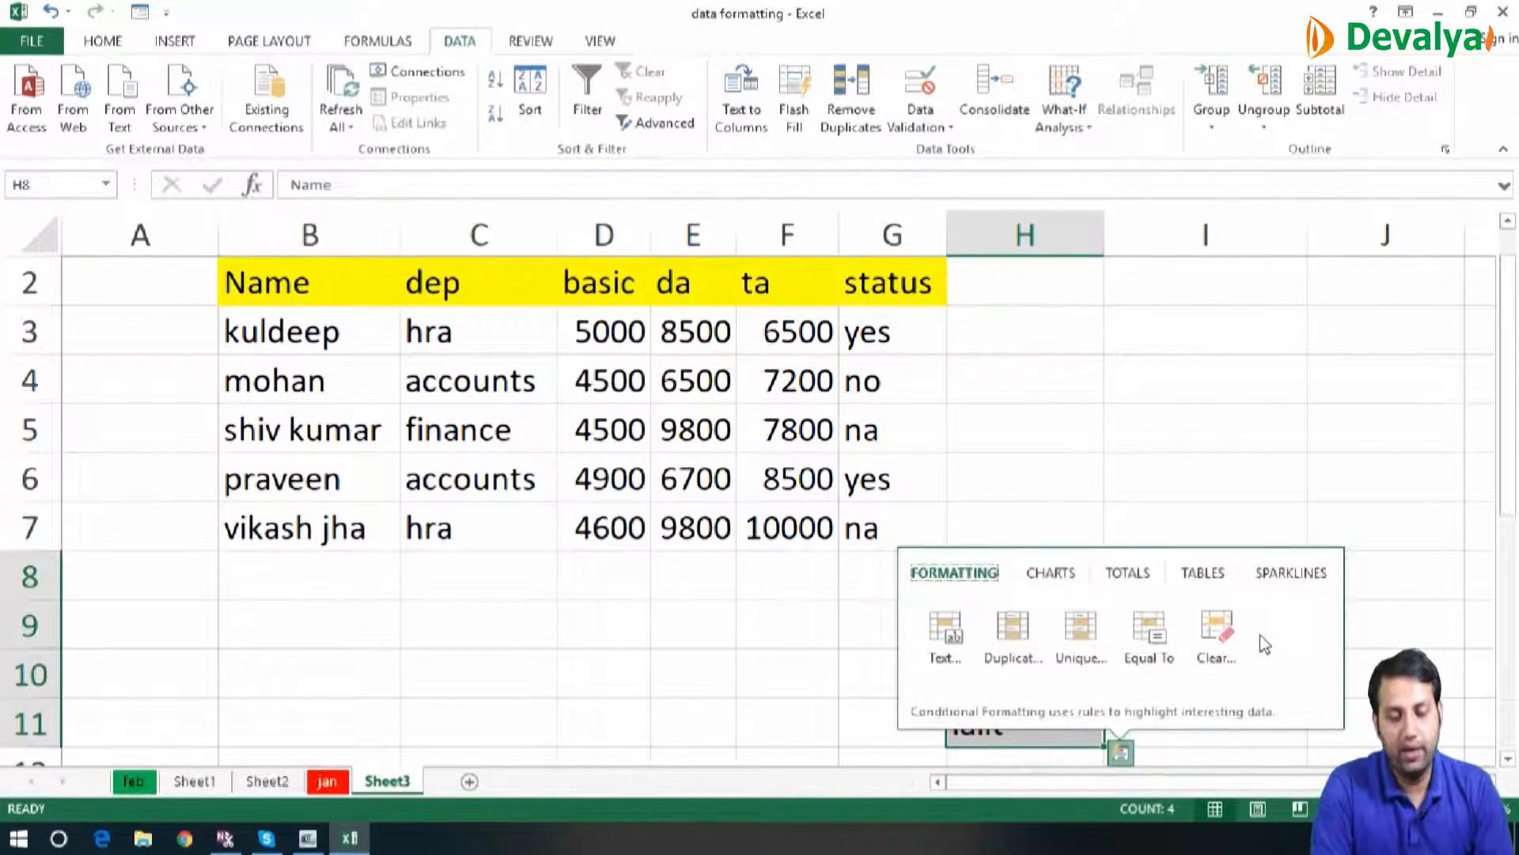
click(1144, 471)
Copy the name list in H8:H11 to a new worksheet, starting at cell E5
click(1065, 565)
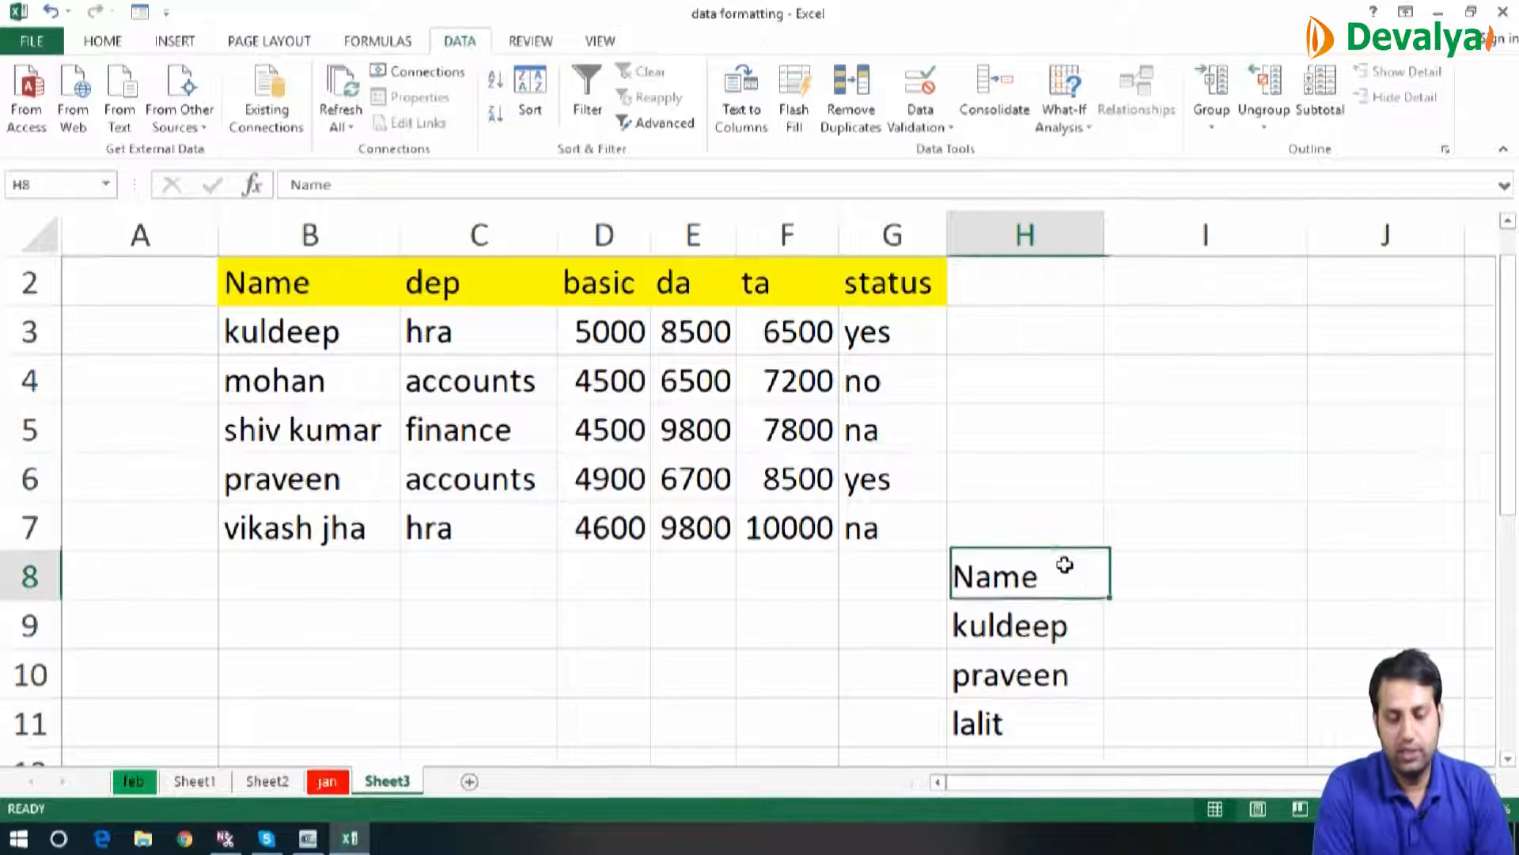
key(shift+Down)
key(shift+Down)
key(shift+Down)
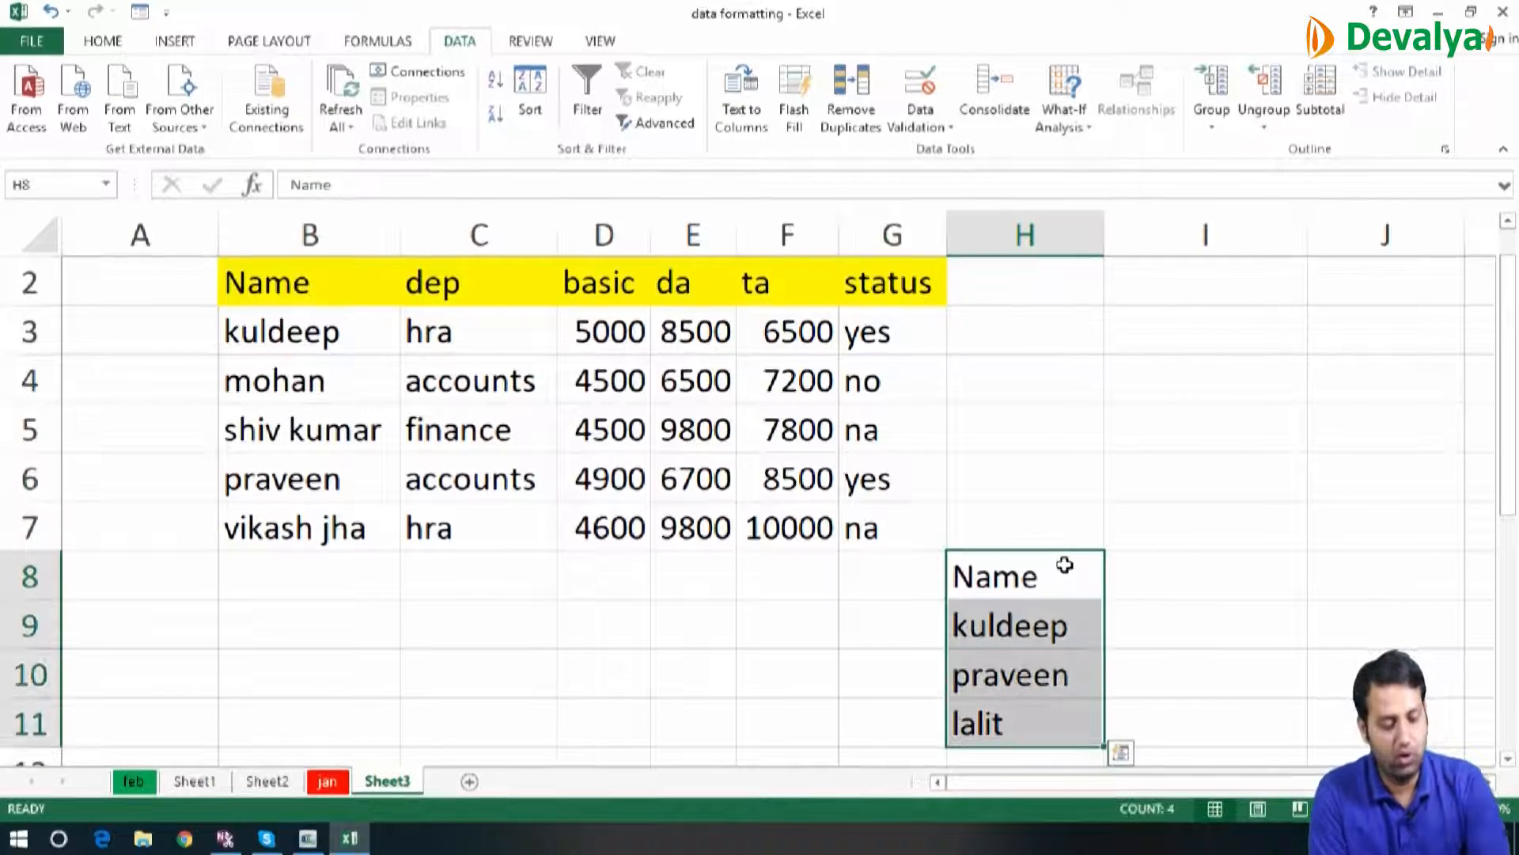
key(ctrl+c)
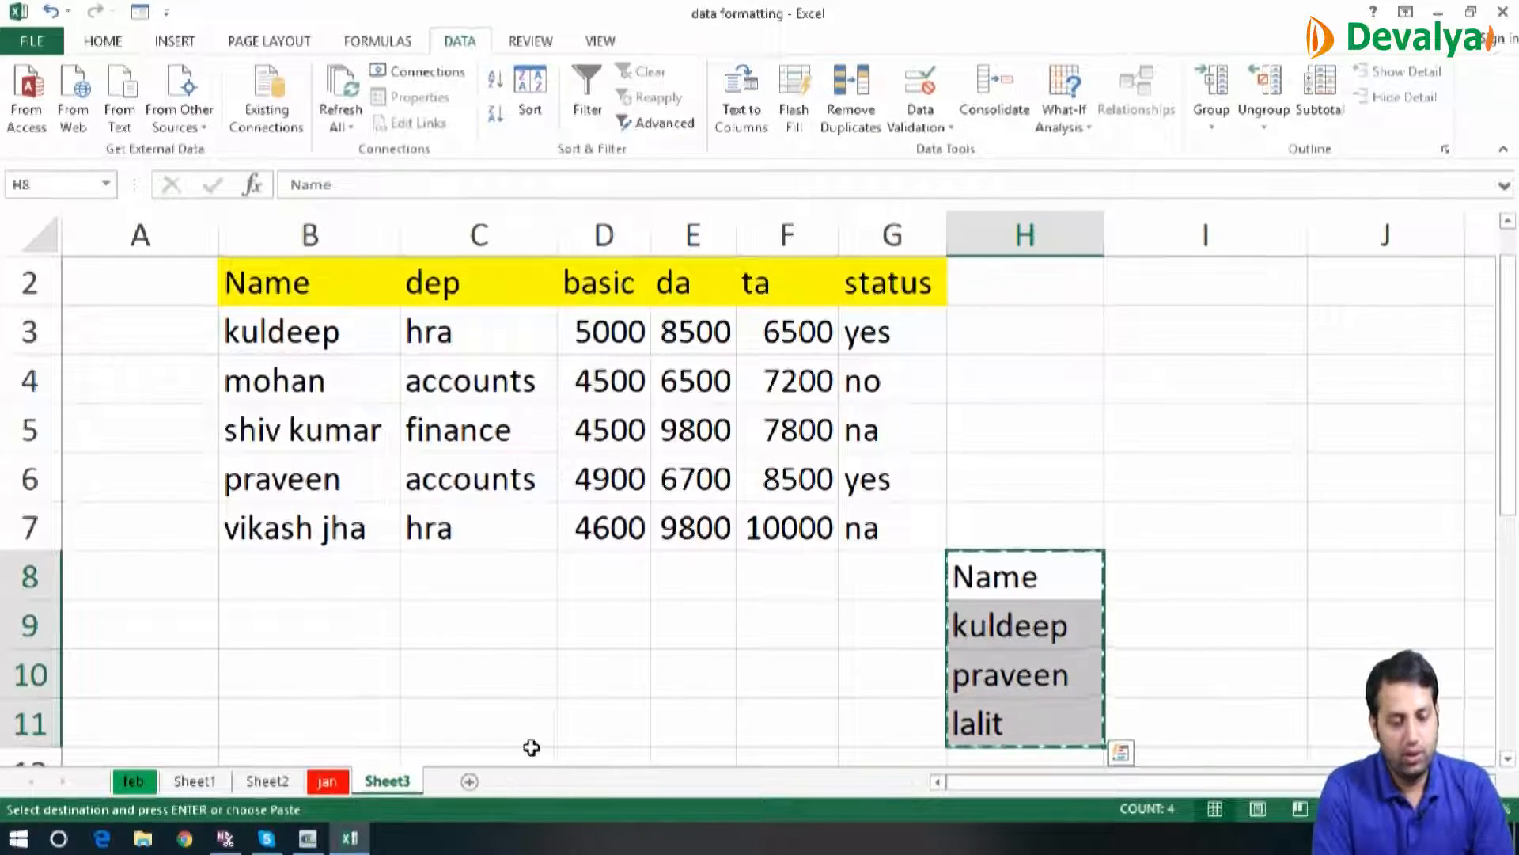
click(470, 782)
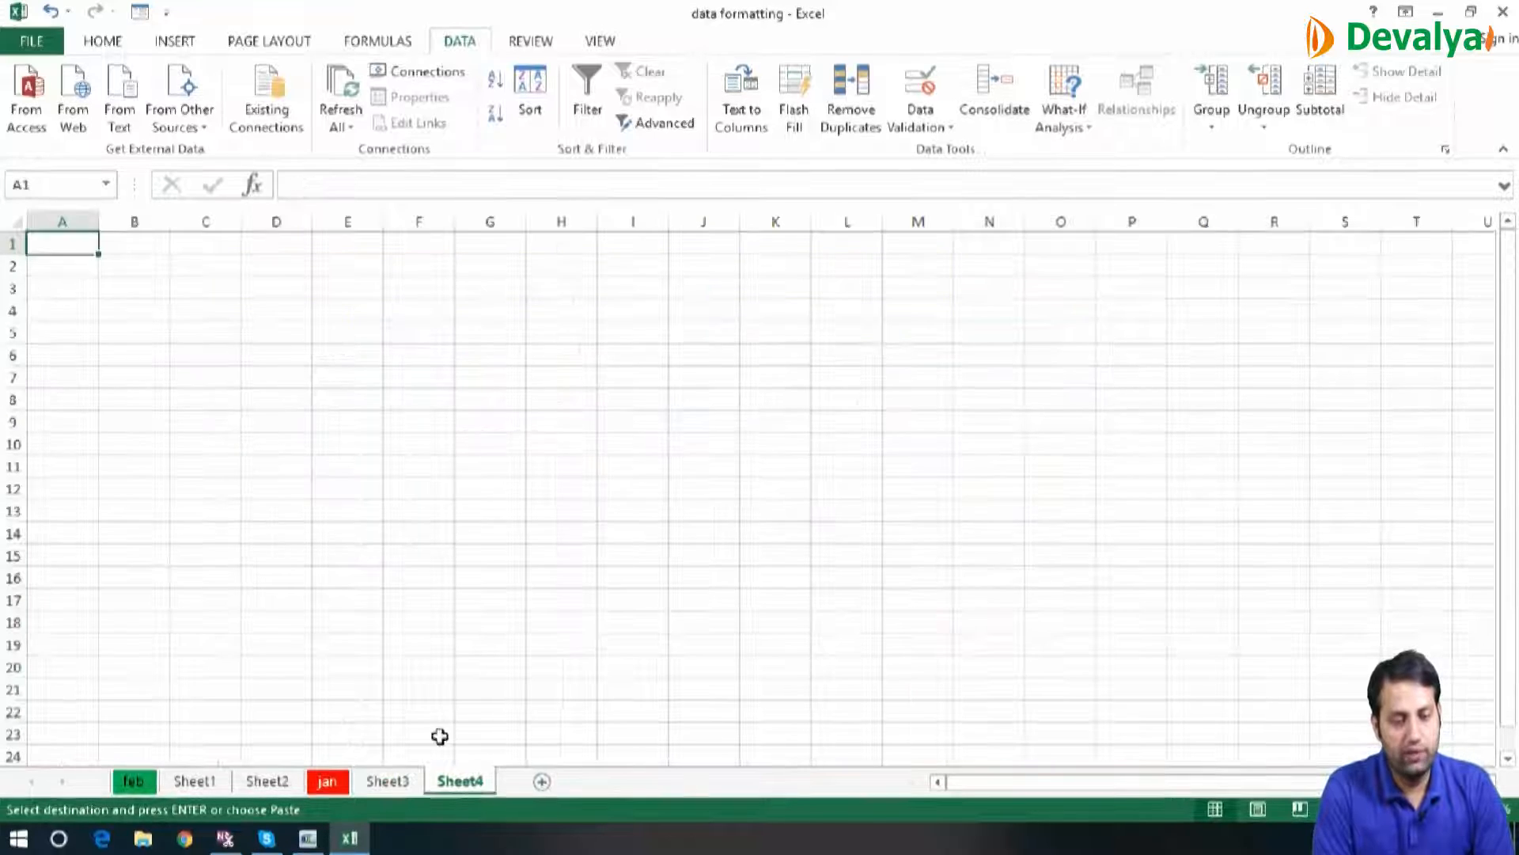
click(339, 342)
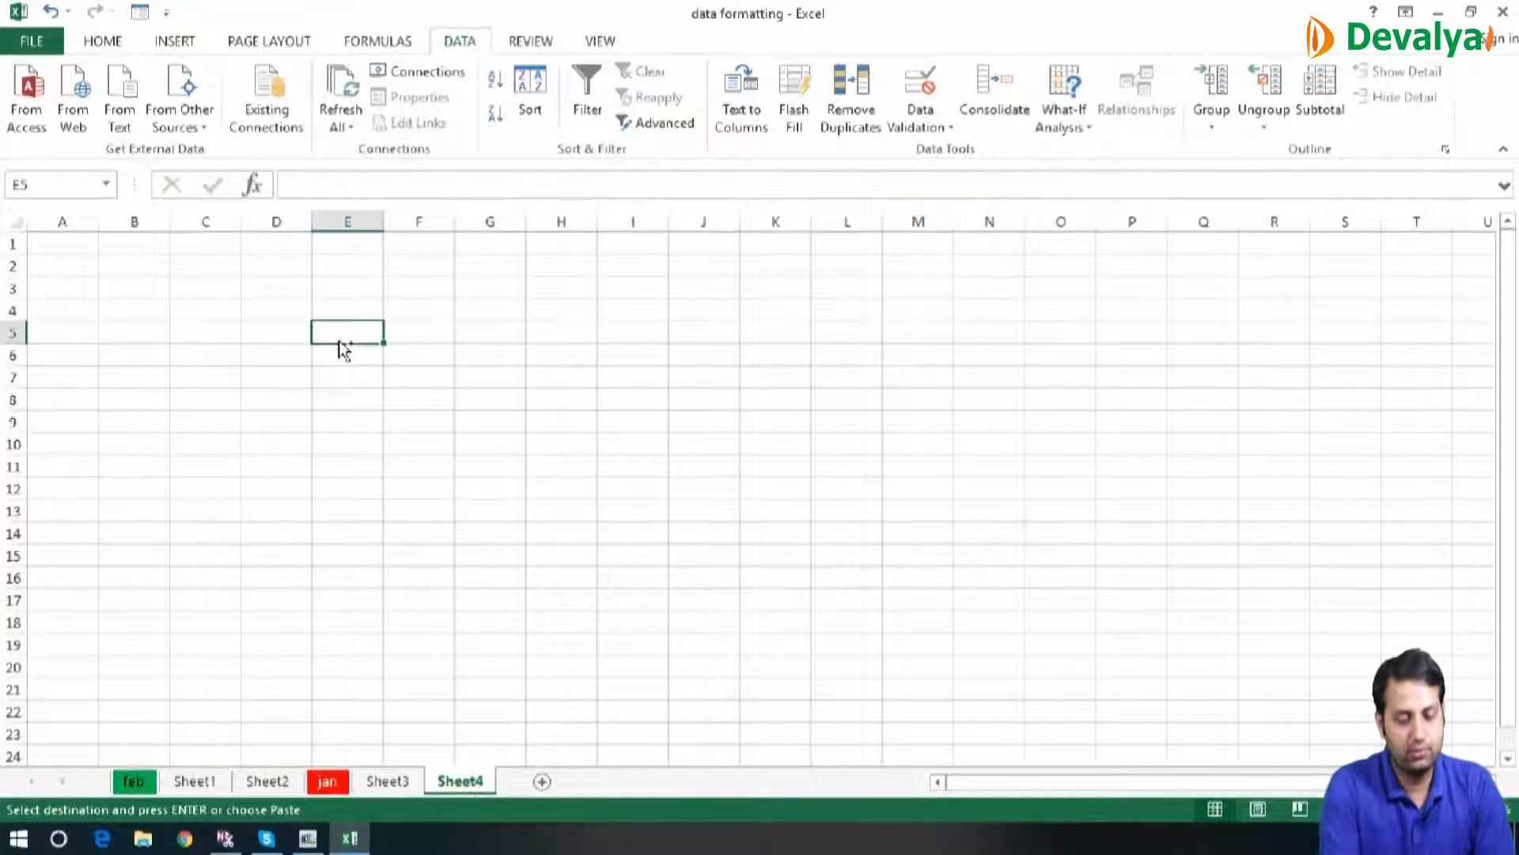
key(ctrl+v)
click(412, 332)
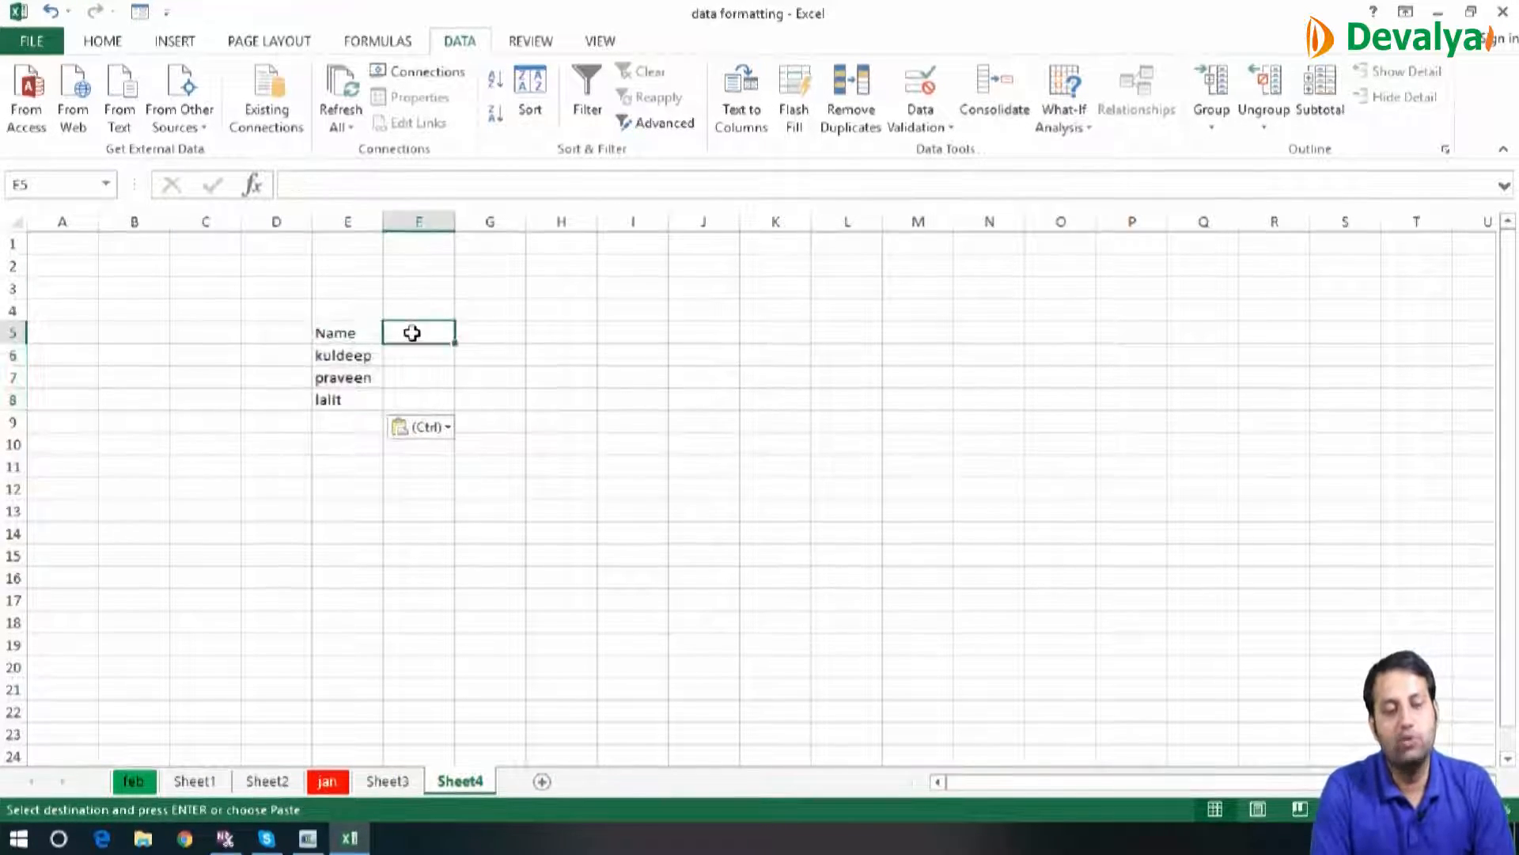
text(=)
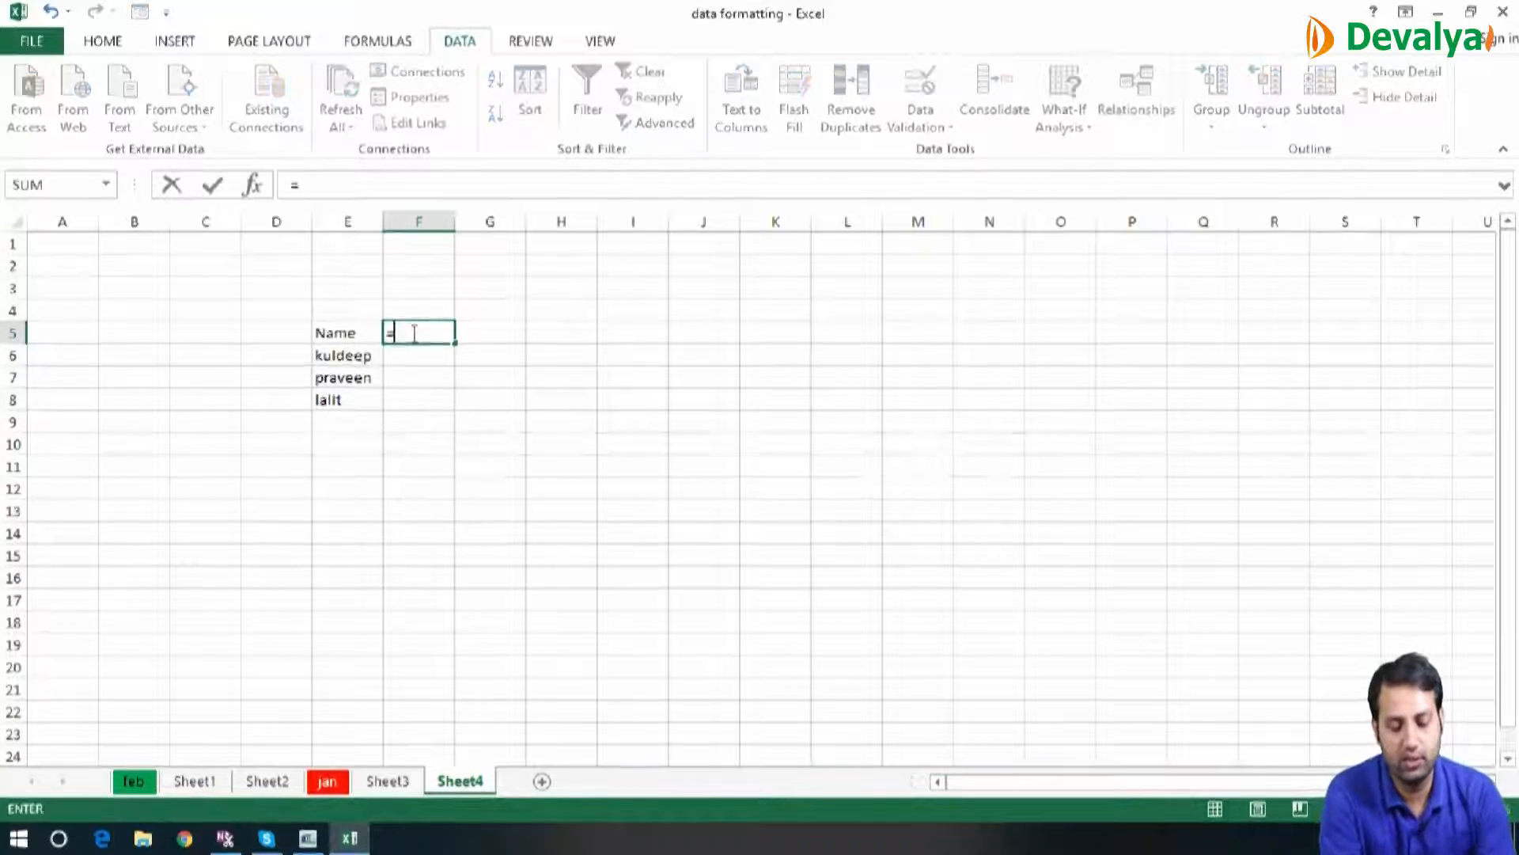
text(vl)
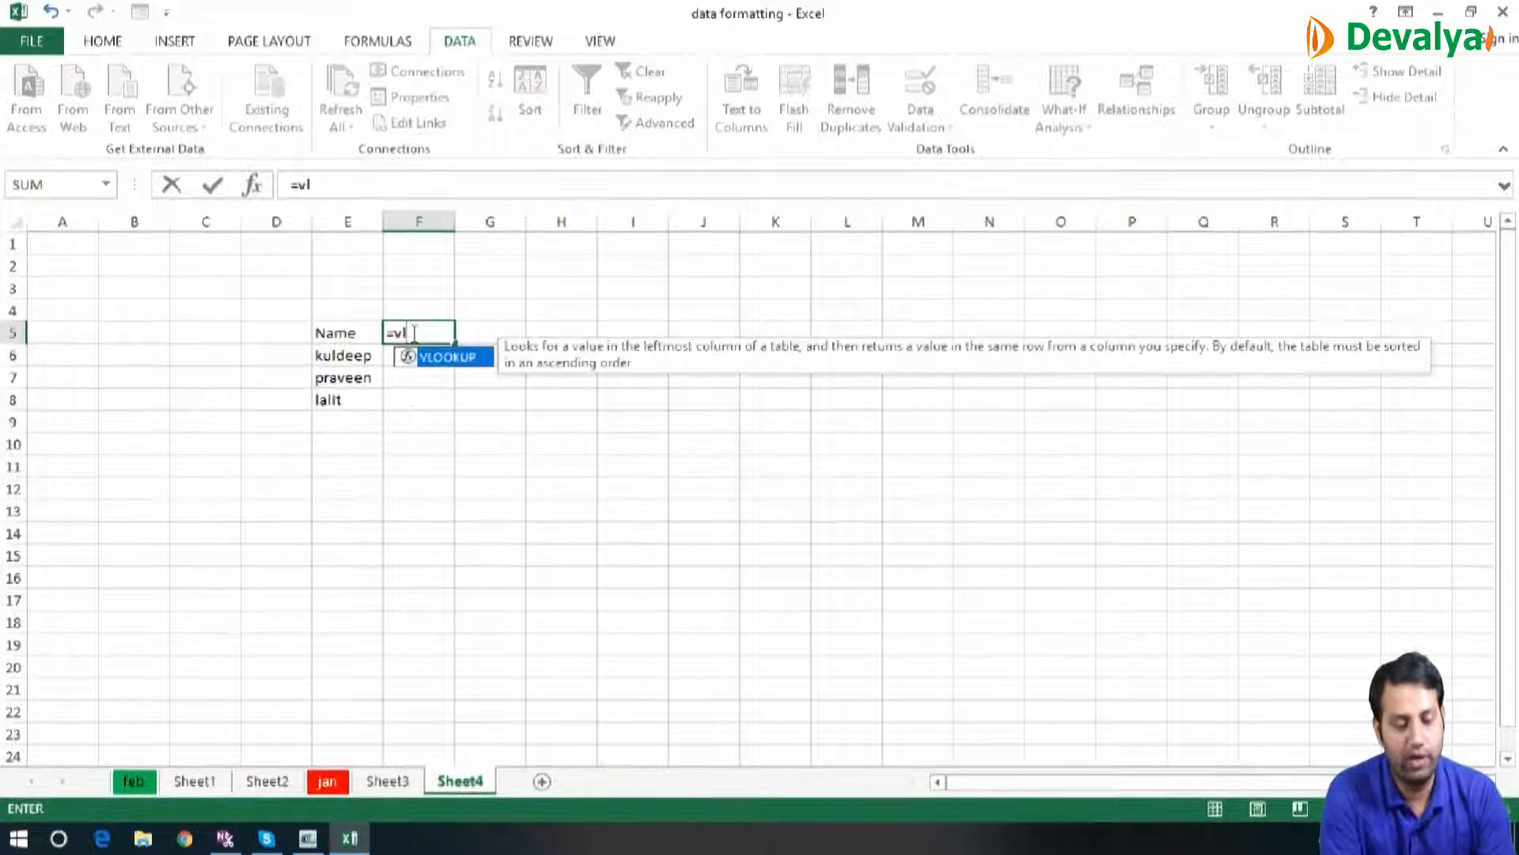
key(Tab)
key(BackSpace)
key(BackSpace)
key(BackSpace)
key(BackSpace)
key(BackSpace)
key(BackSpace)
key(BackSpace)
key(BackSpace)
key(BackSpace)
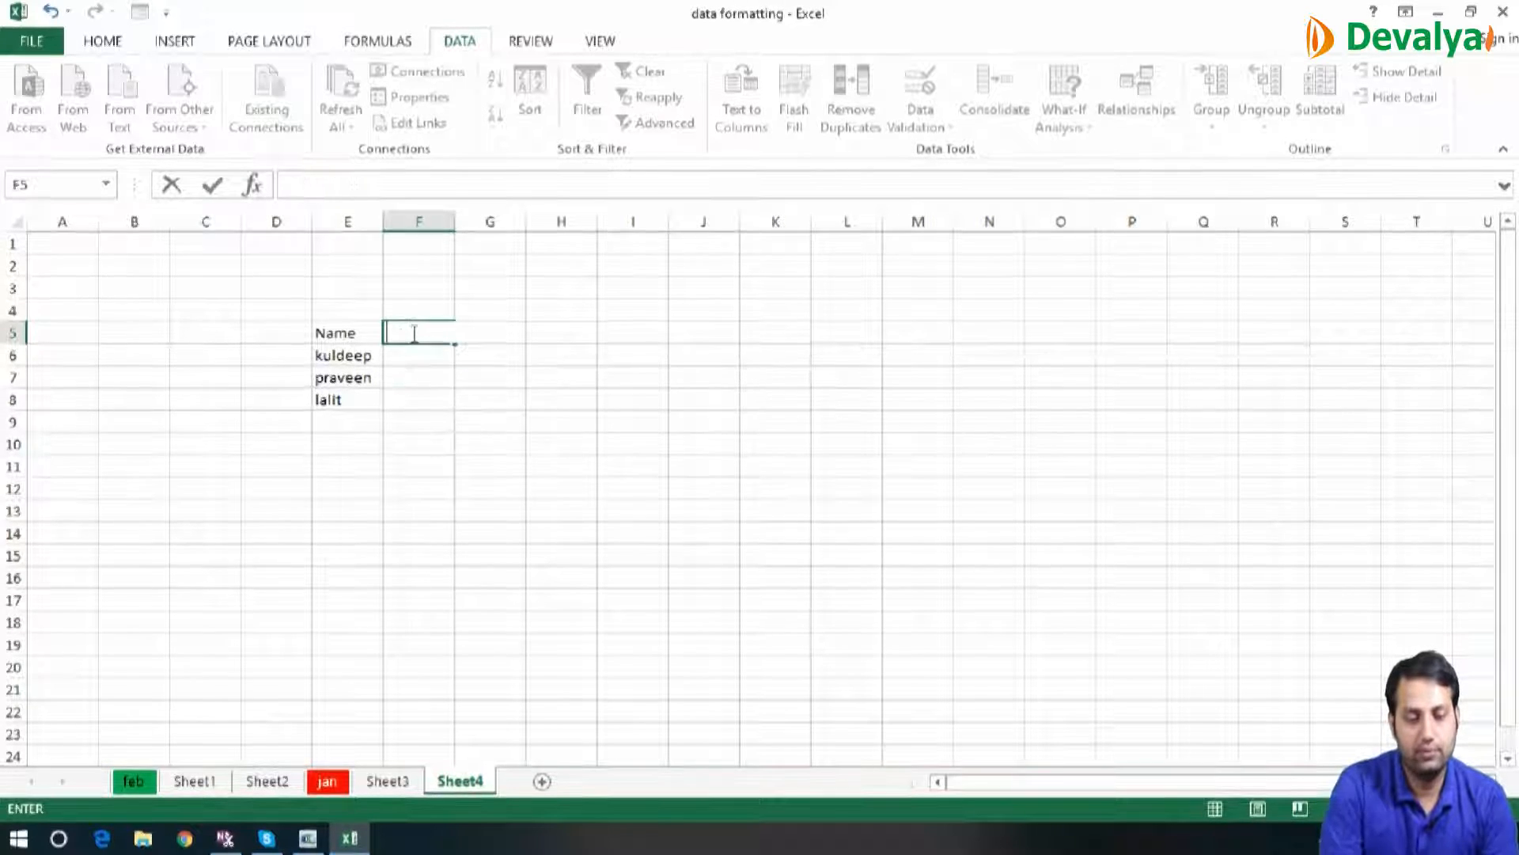
click(617, 424)
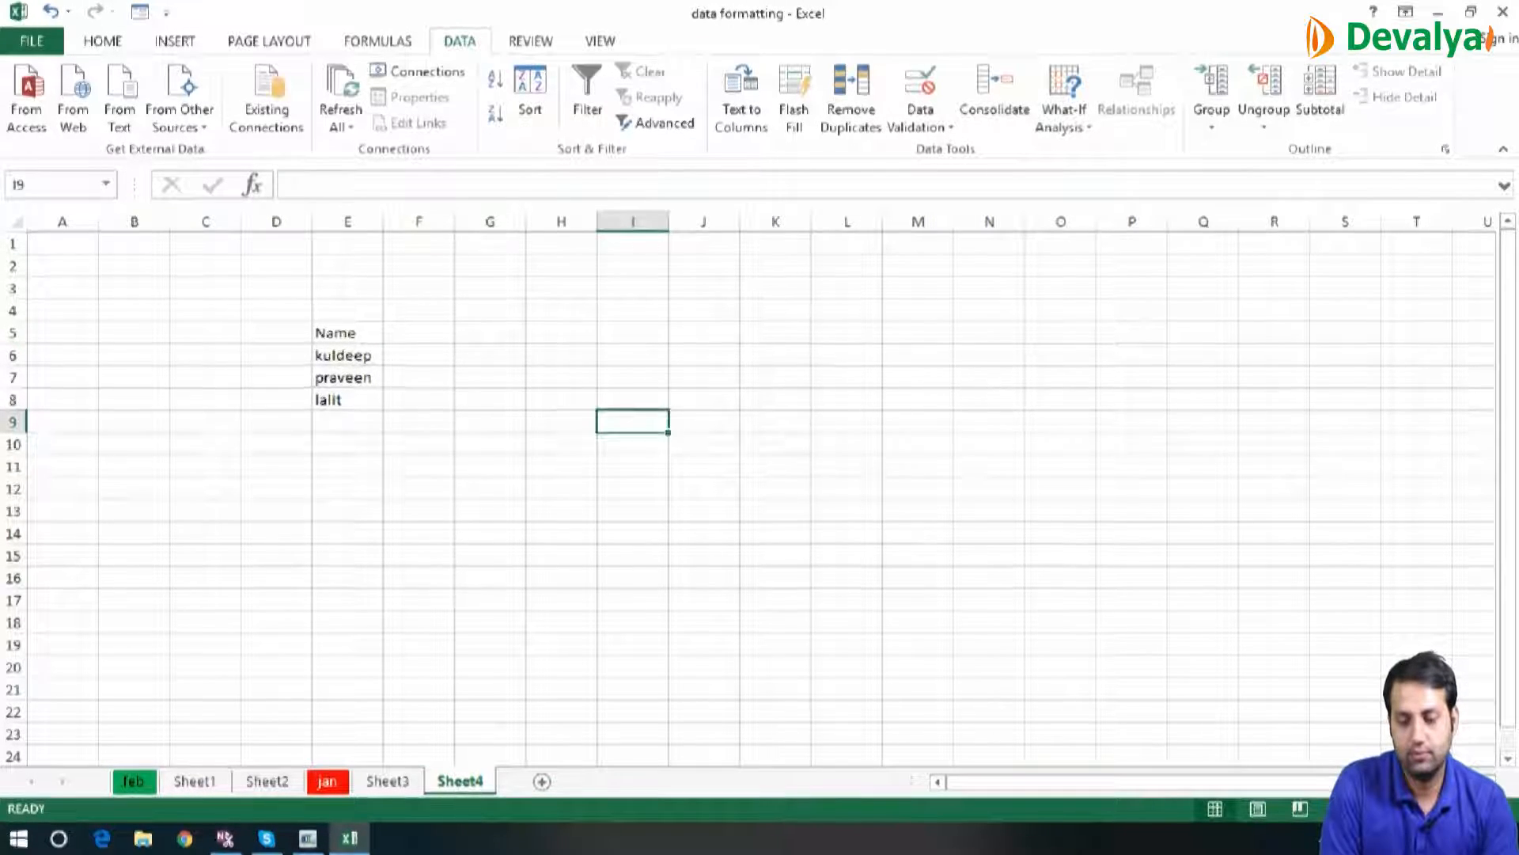
Start a VLOOKUP formula in F5 of the new sheet with E5 as the lookup value
scroll(634, 427, up, 6)
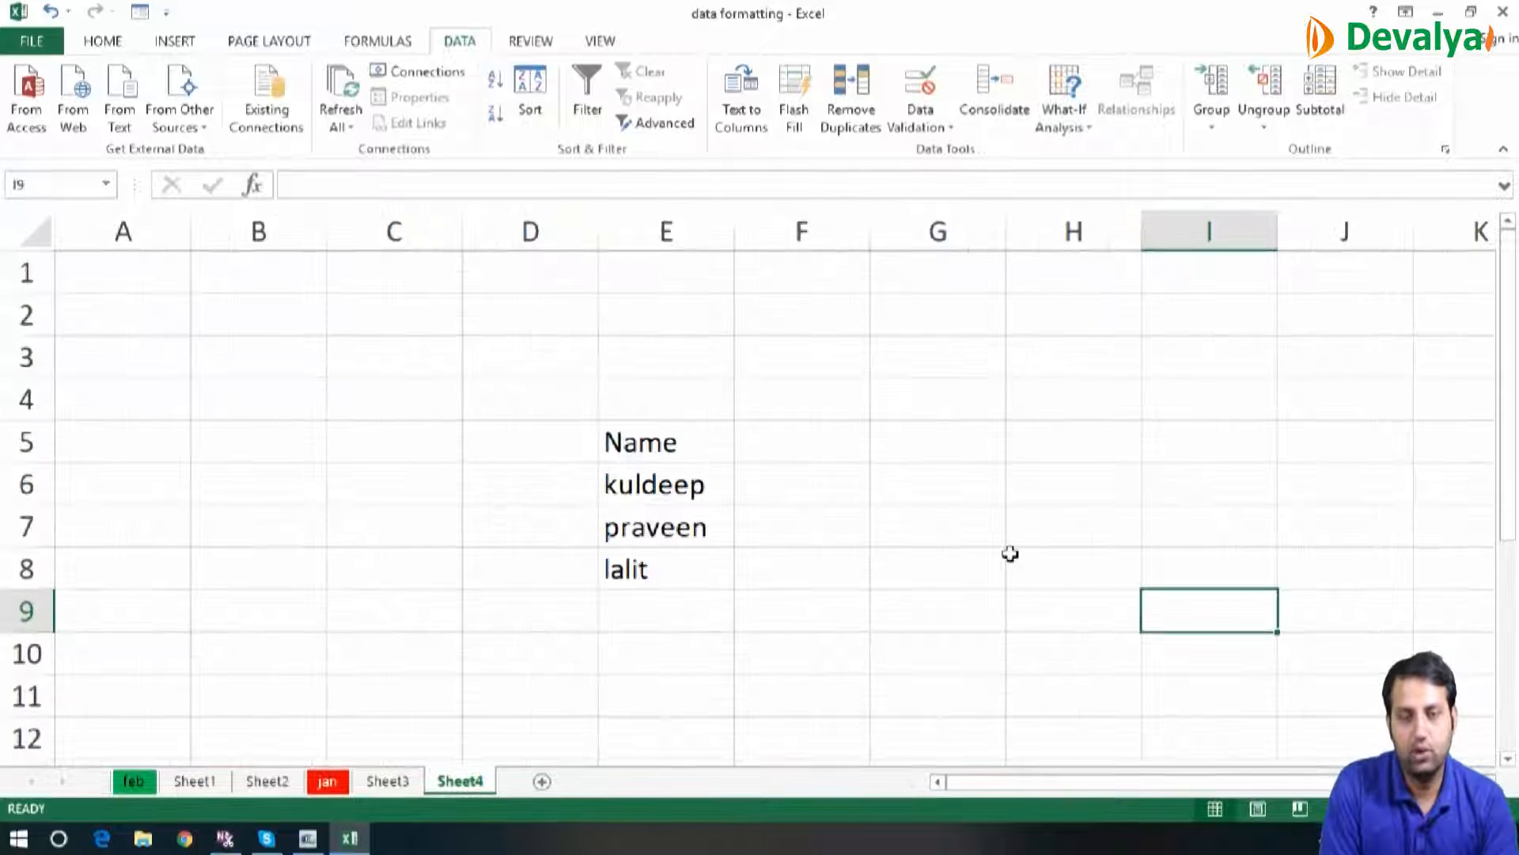
click(818, 445)
text(=)
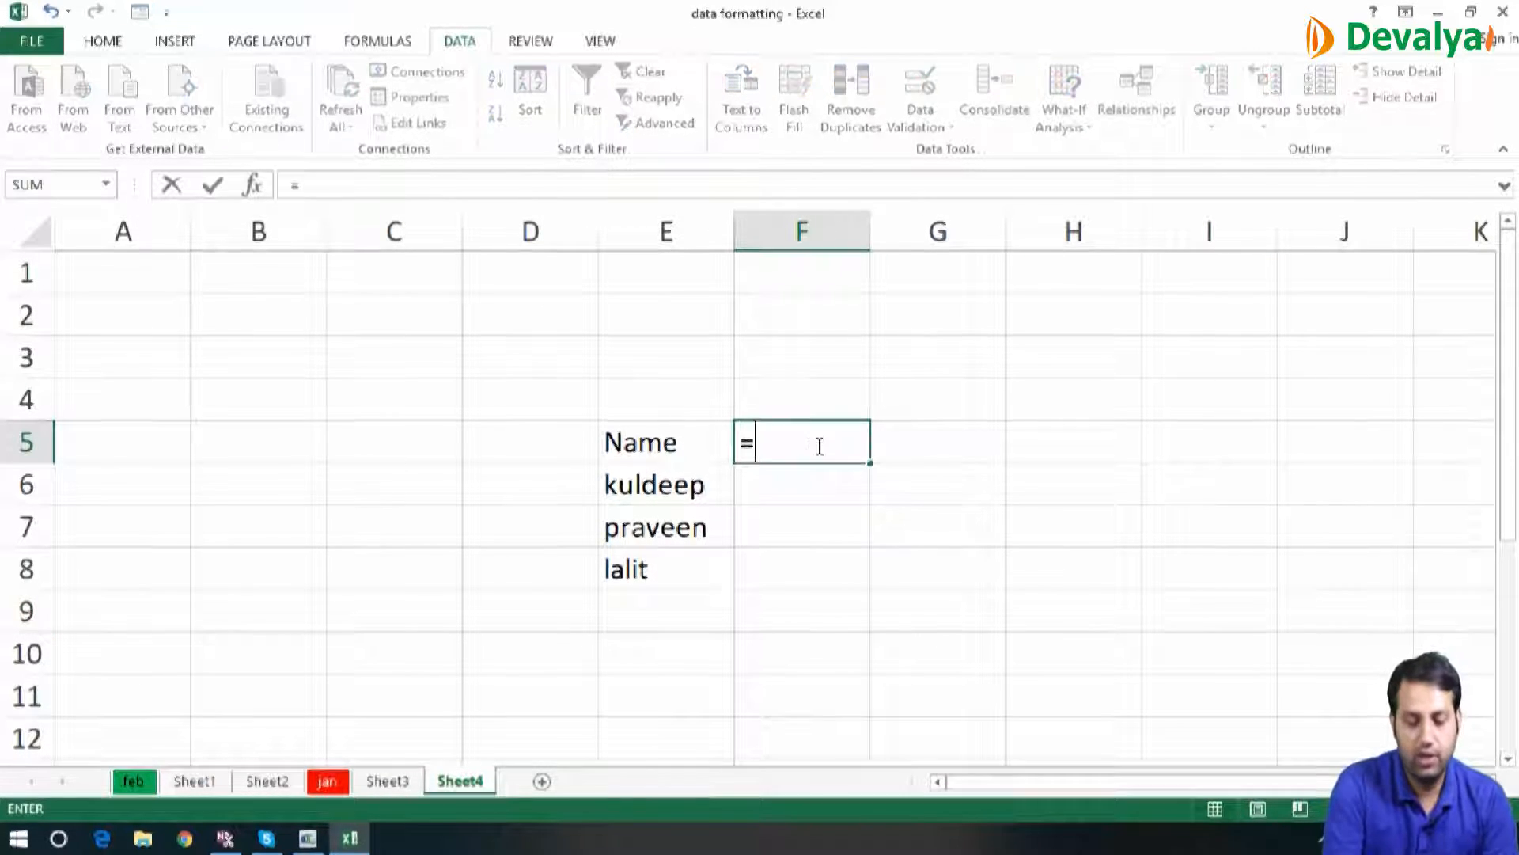
text(vlo)
key(Tab)
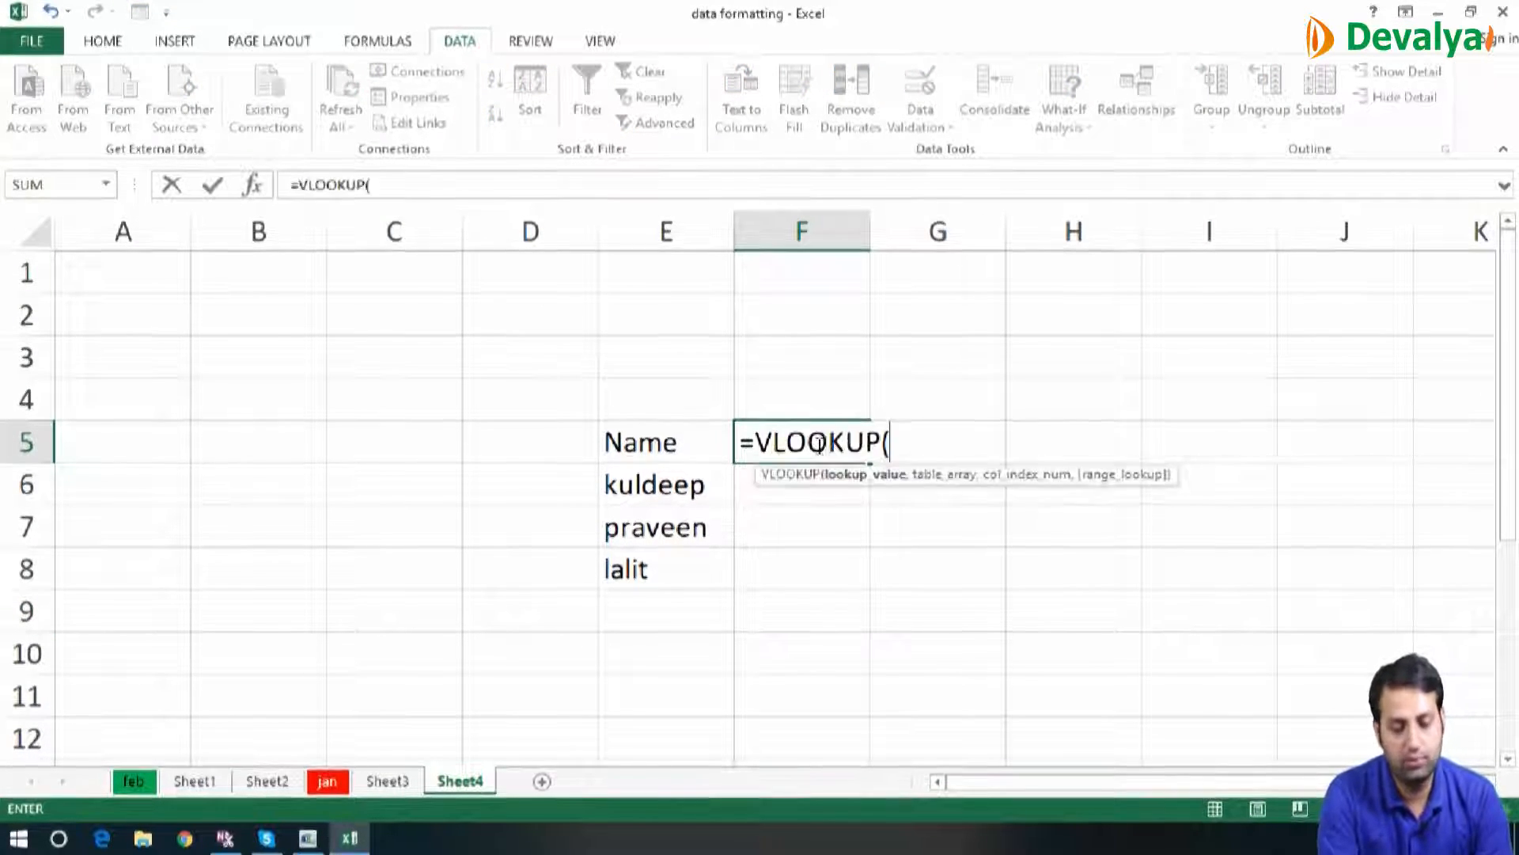
click(663, 440)
text(,)
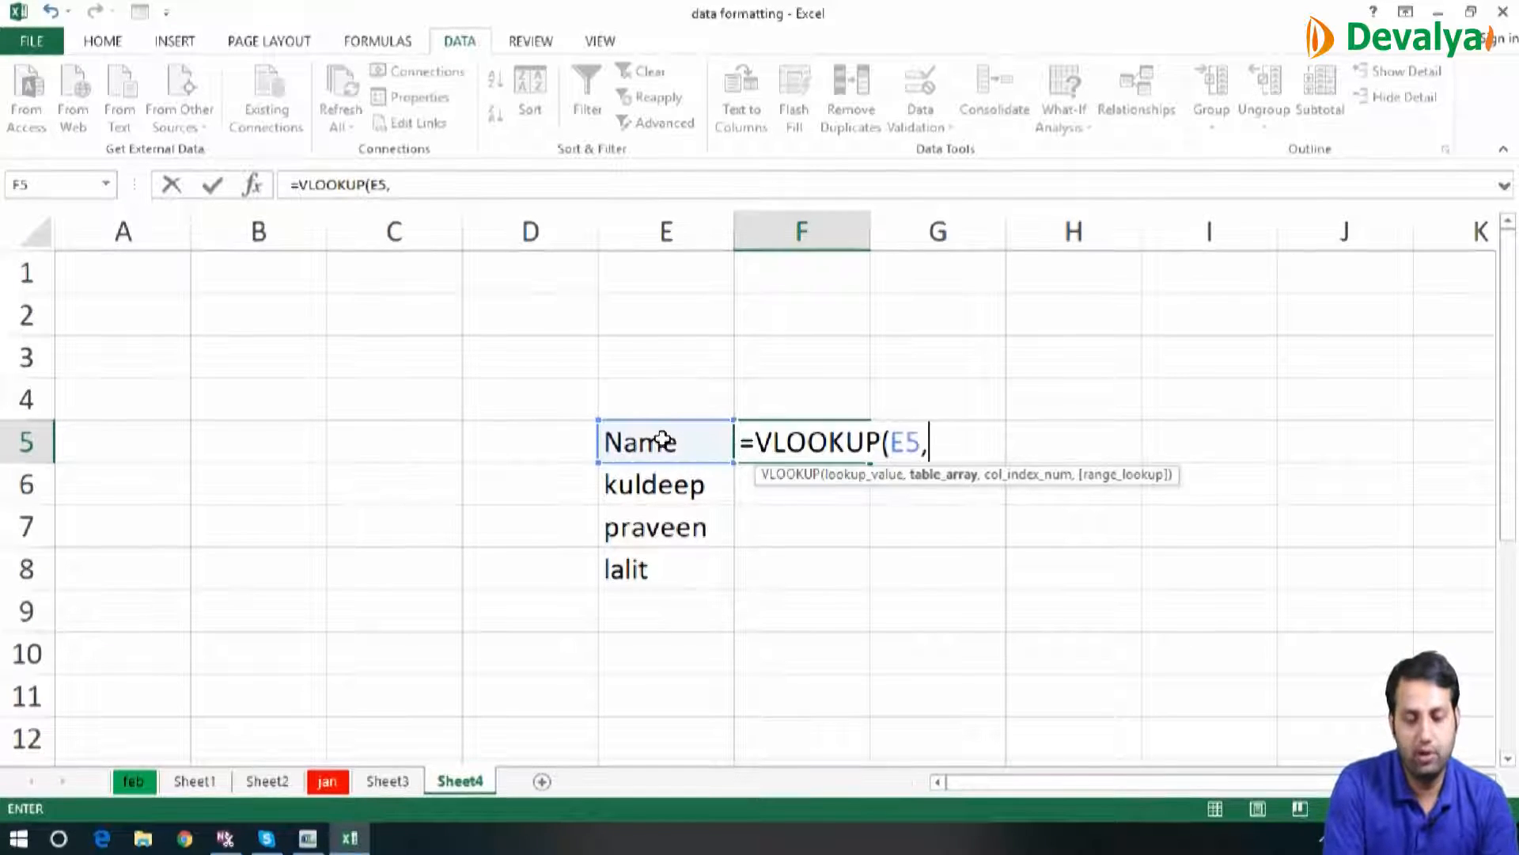
Set the formula's table array to the employee table B2:G7 on Sheet3
click(387, 781)
drag(308, 283, 317, 281)
key(shift+Right)
key(shift+Right)
key(shift+Right)
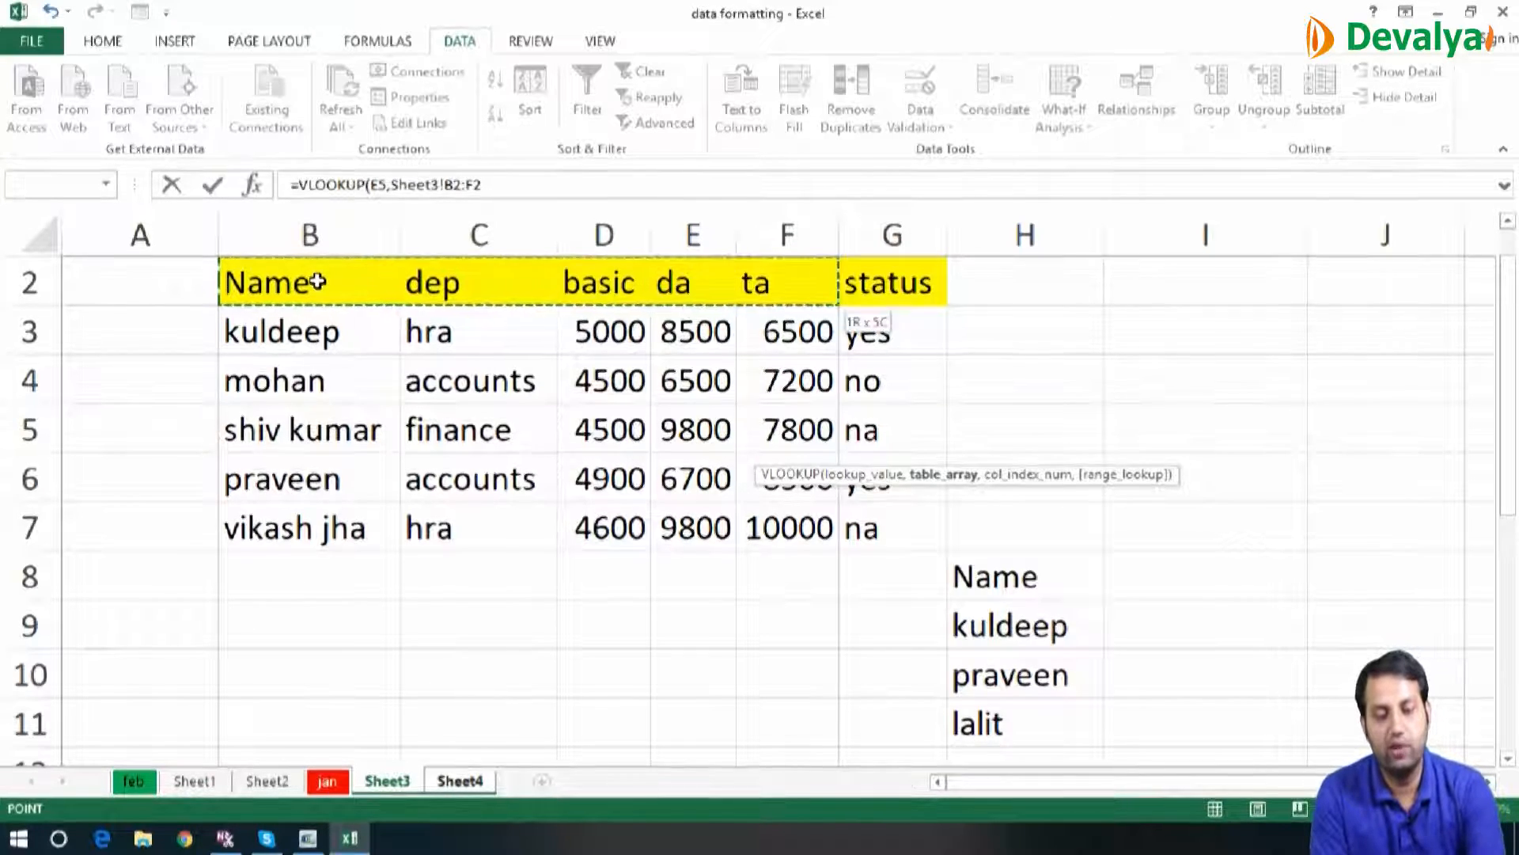
key(shift+Down)
key(shift+Down)
key(shift+Down)
key(shift+Down)
key(shift+Down)
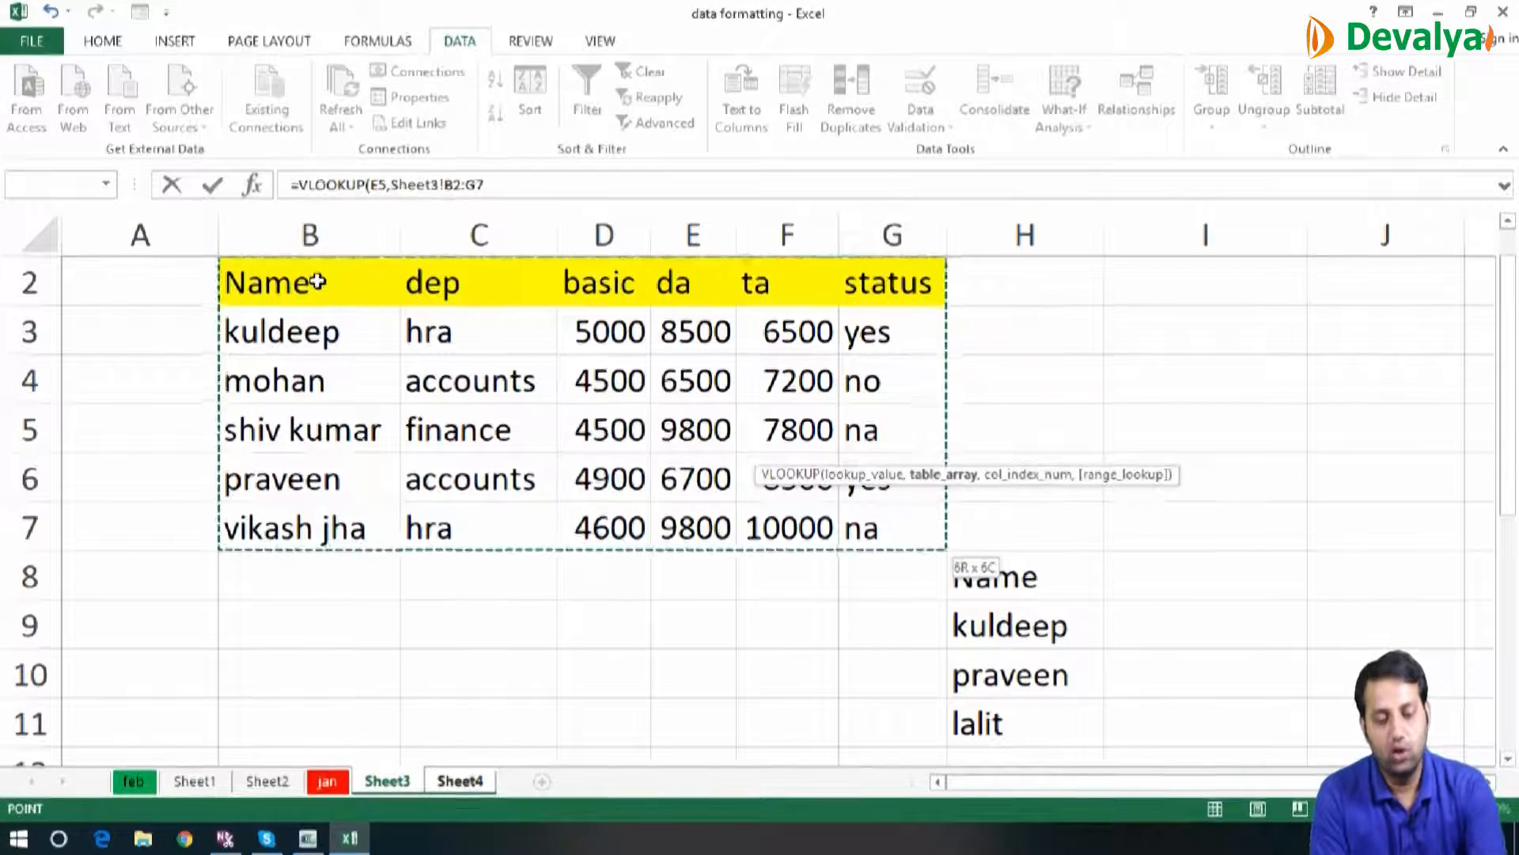
text(,)
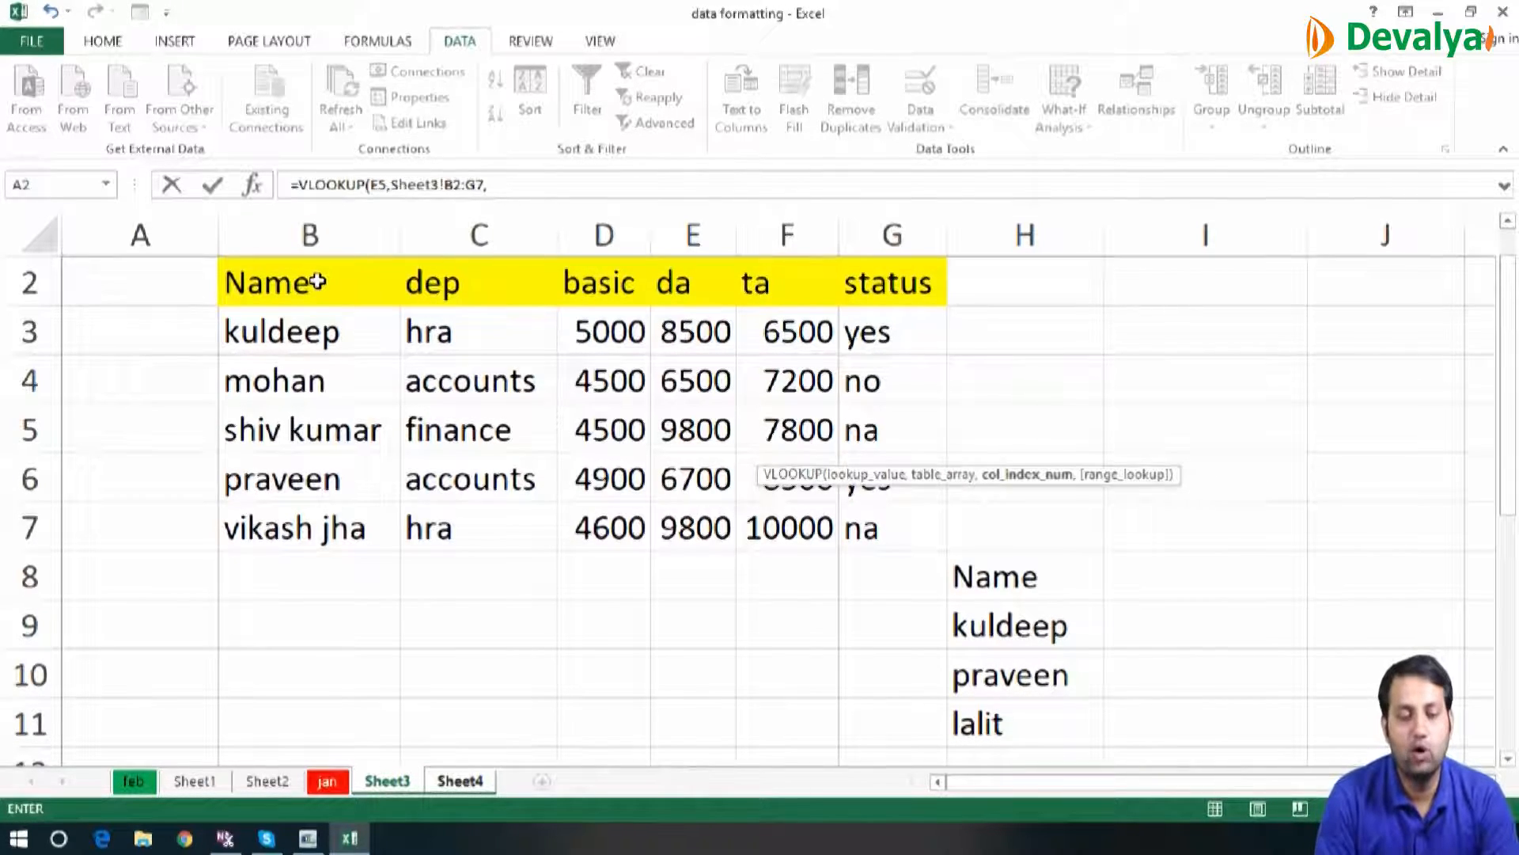
text(2,0))
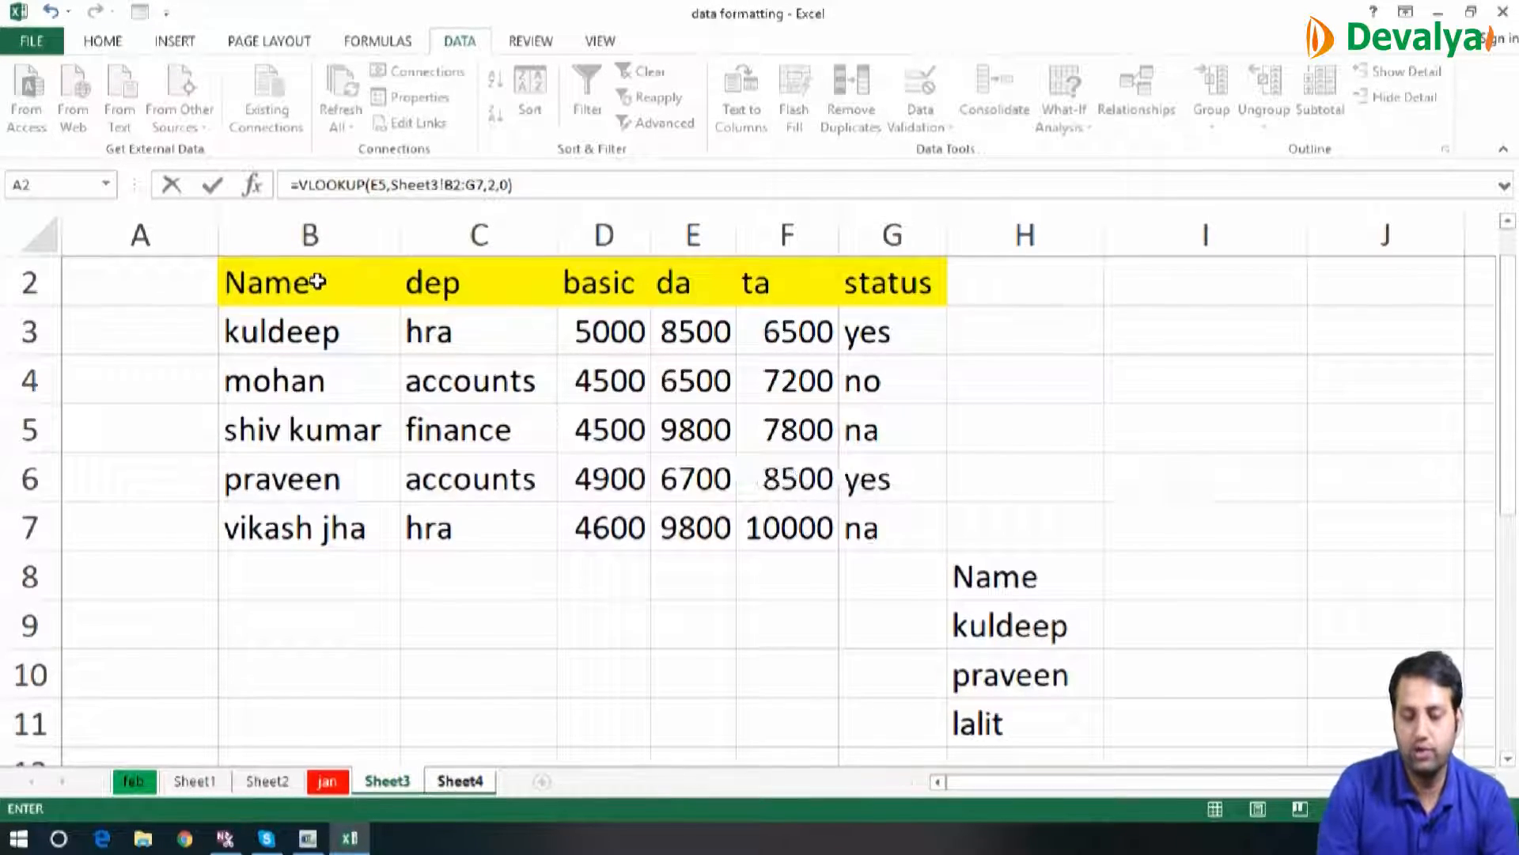
Complete the VLOOKUP with column index 2 and range lookup 0, and enter the formula
key(Return)
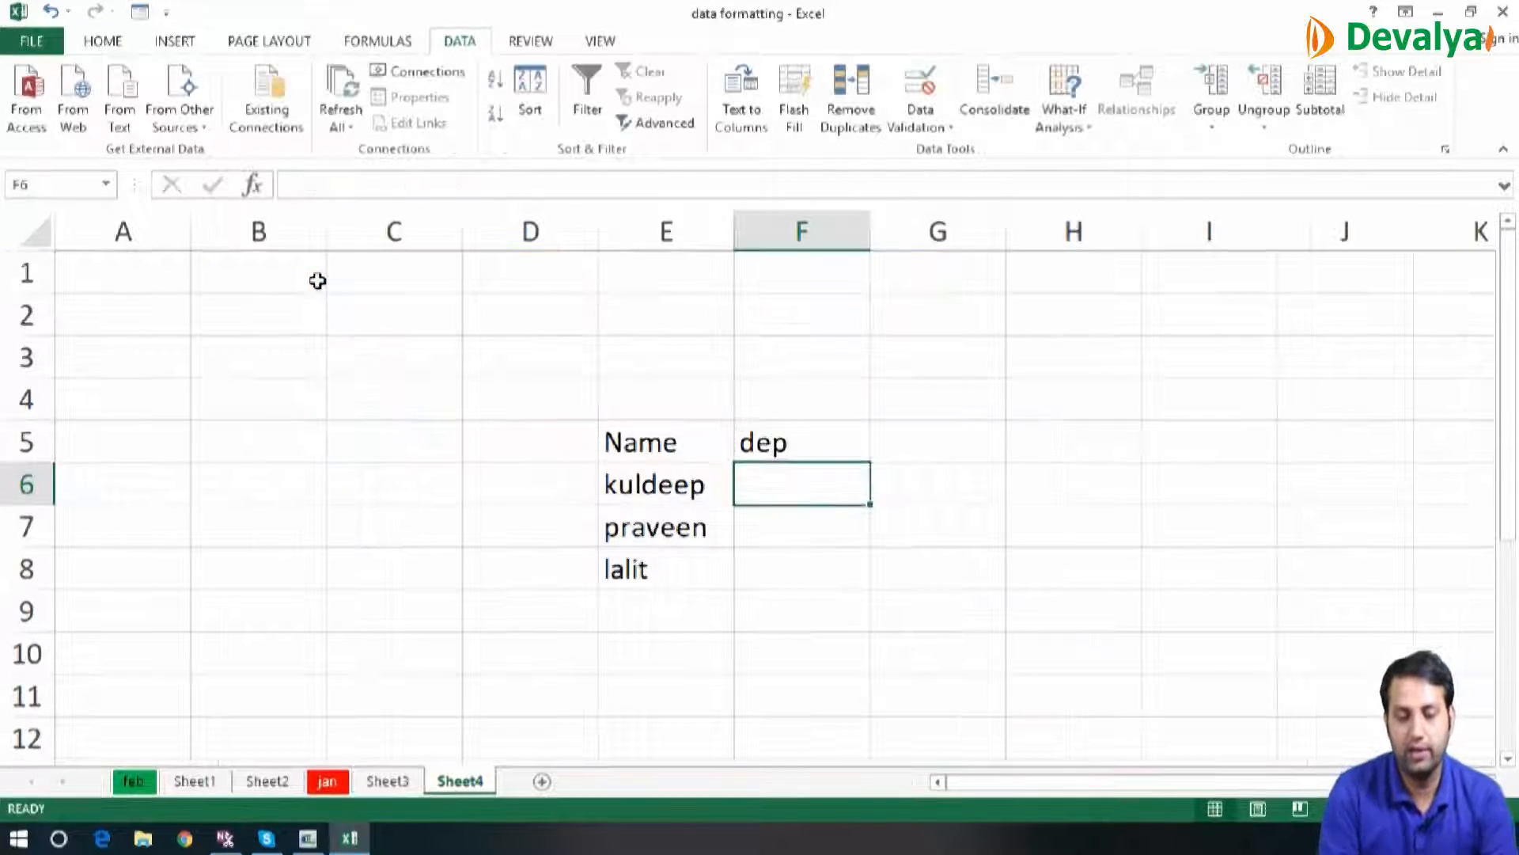
Fill the VLOOKUP formula from F5 down to F8
key(Up)
key(shift+Down)
key(shift+Down)
key(shift+Down)
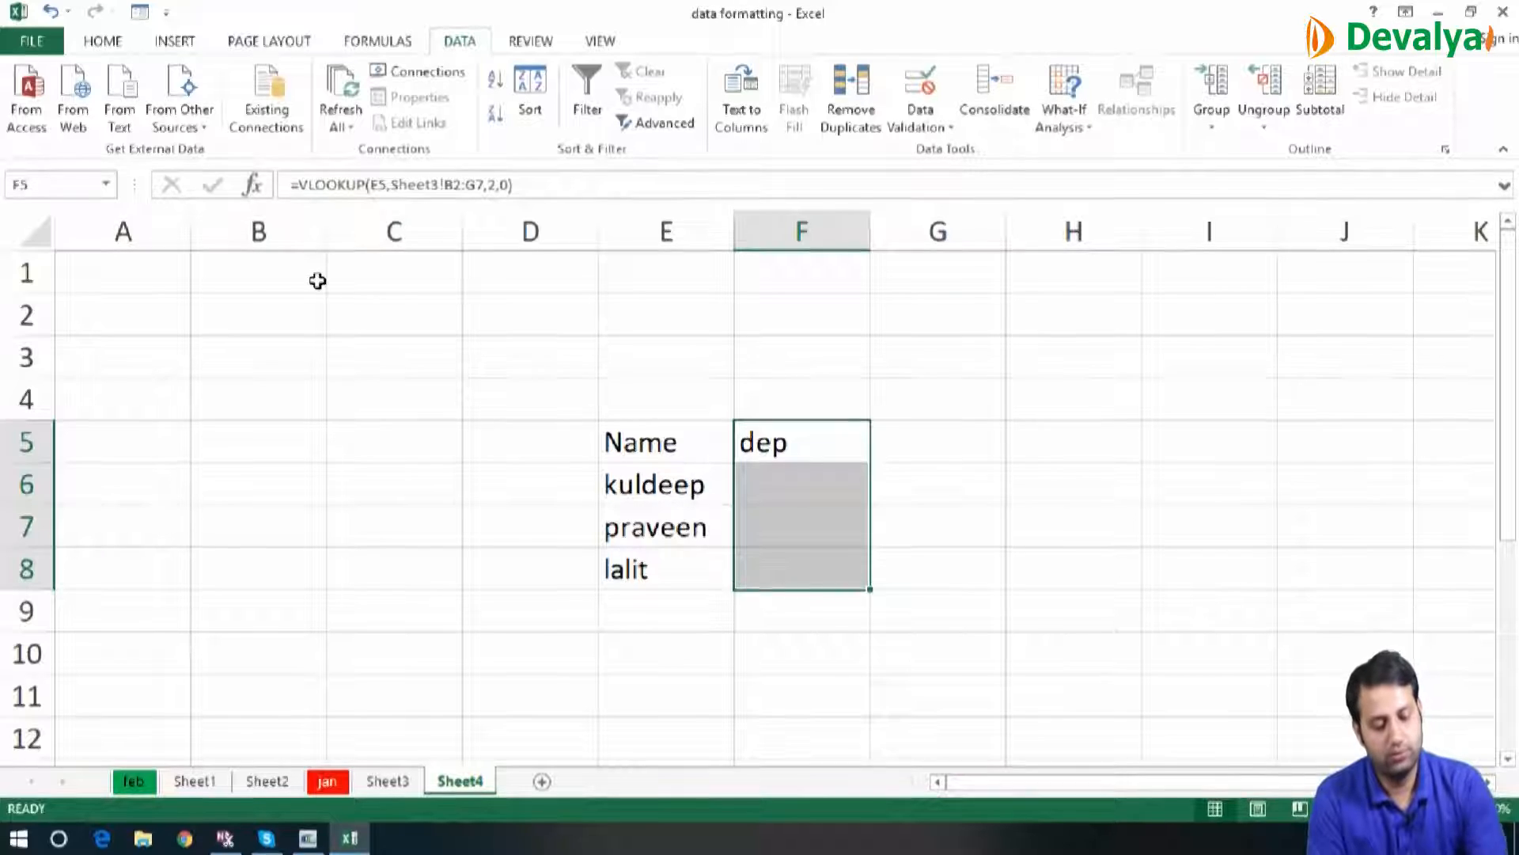
key(ctrl+d)
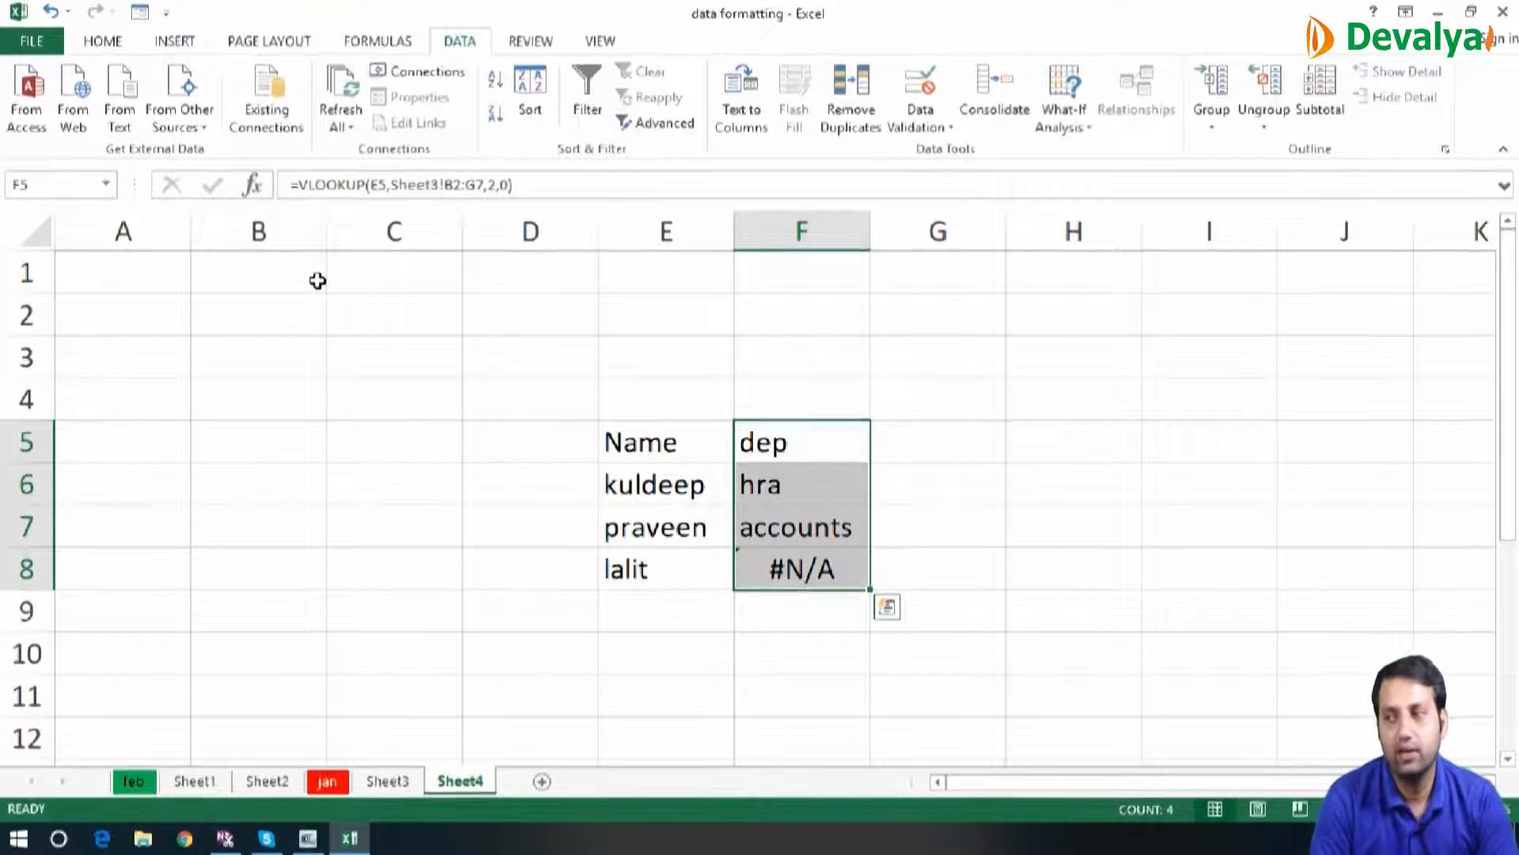
Wrap the VLOOKUP formula in F5 in an IFERROR function, ready for its error value
click(297, 181)
text(ief)
key(BackSpace)
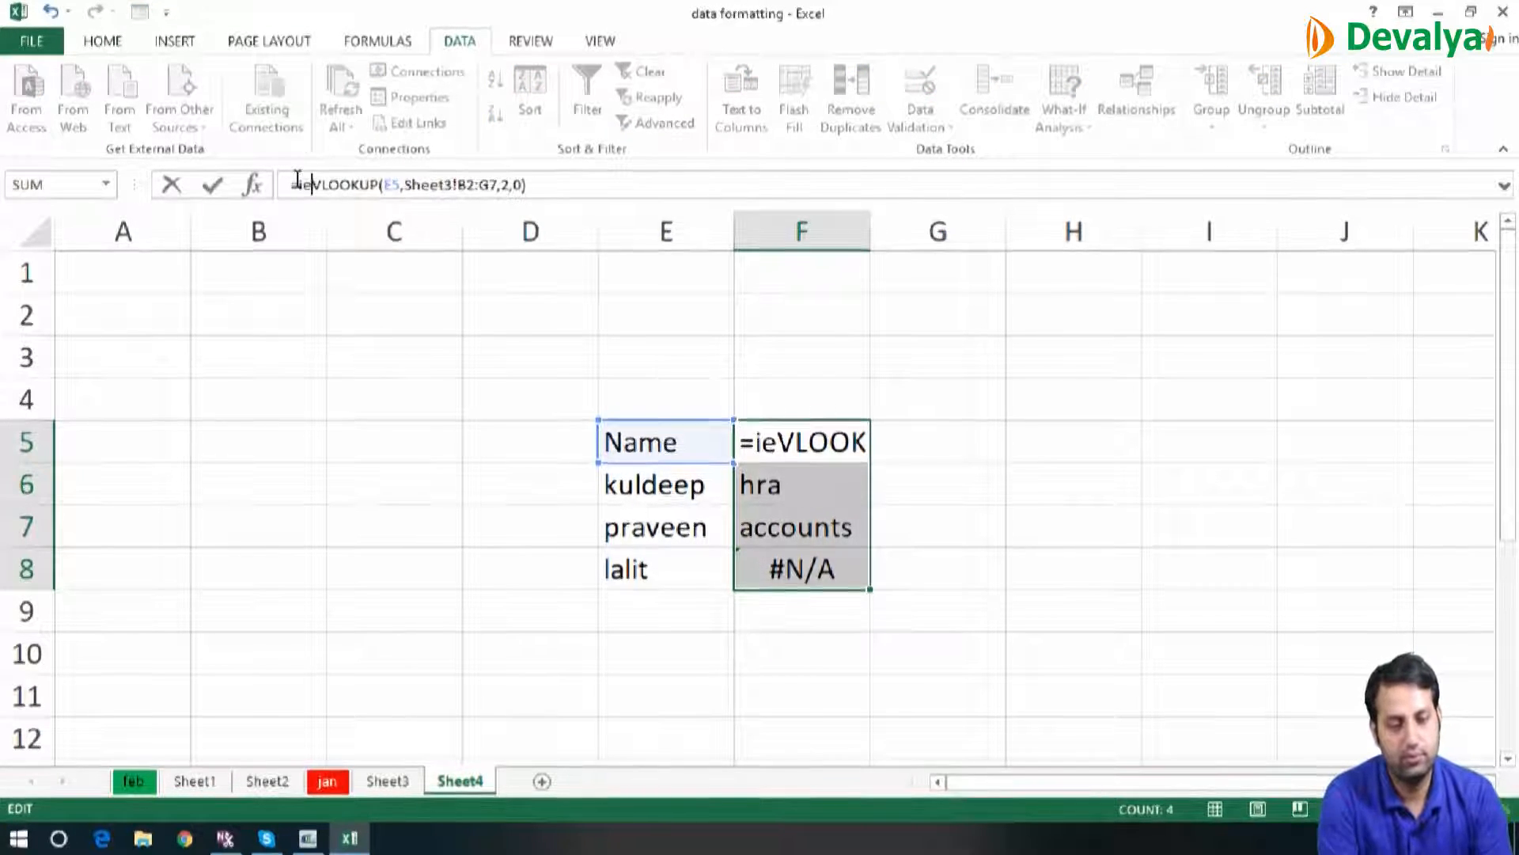
key(BackSpace)
text(fe)
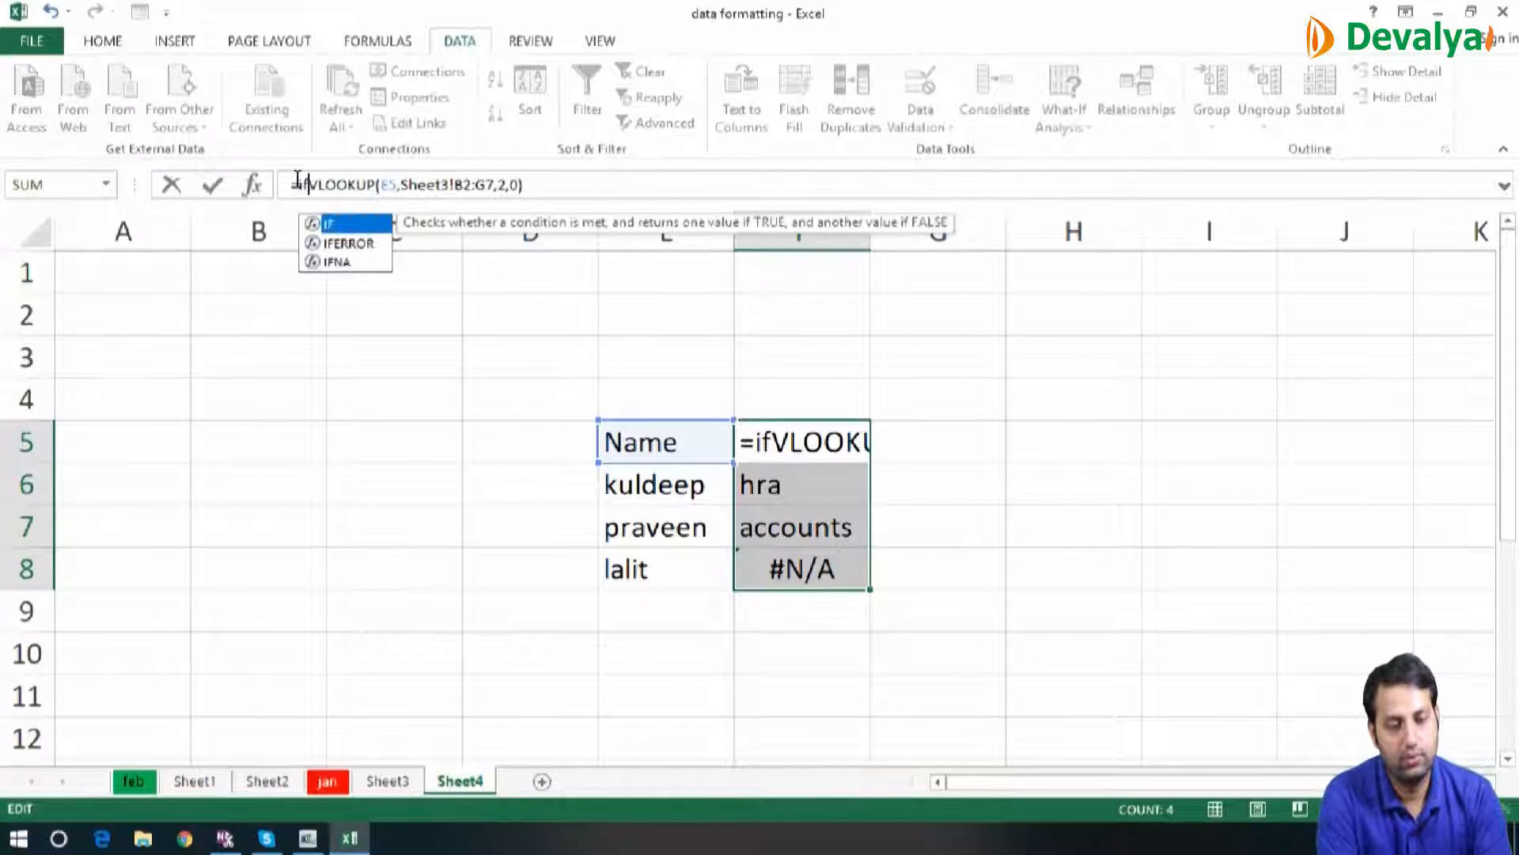
key(Tab)
click(610, 196)
text(,)
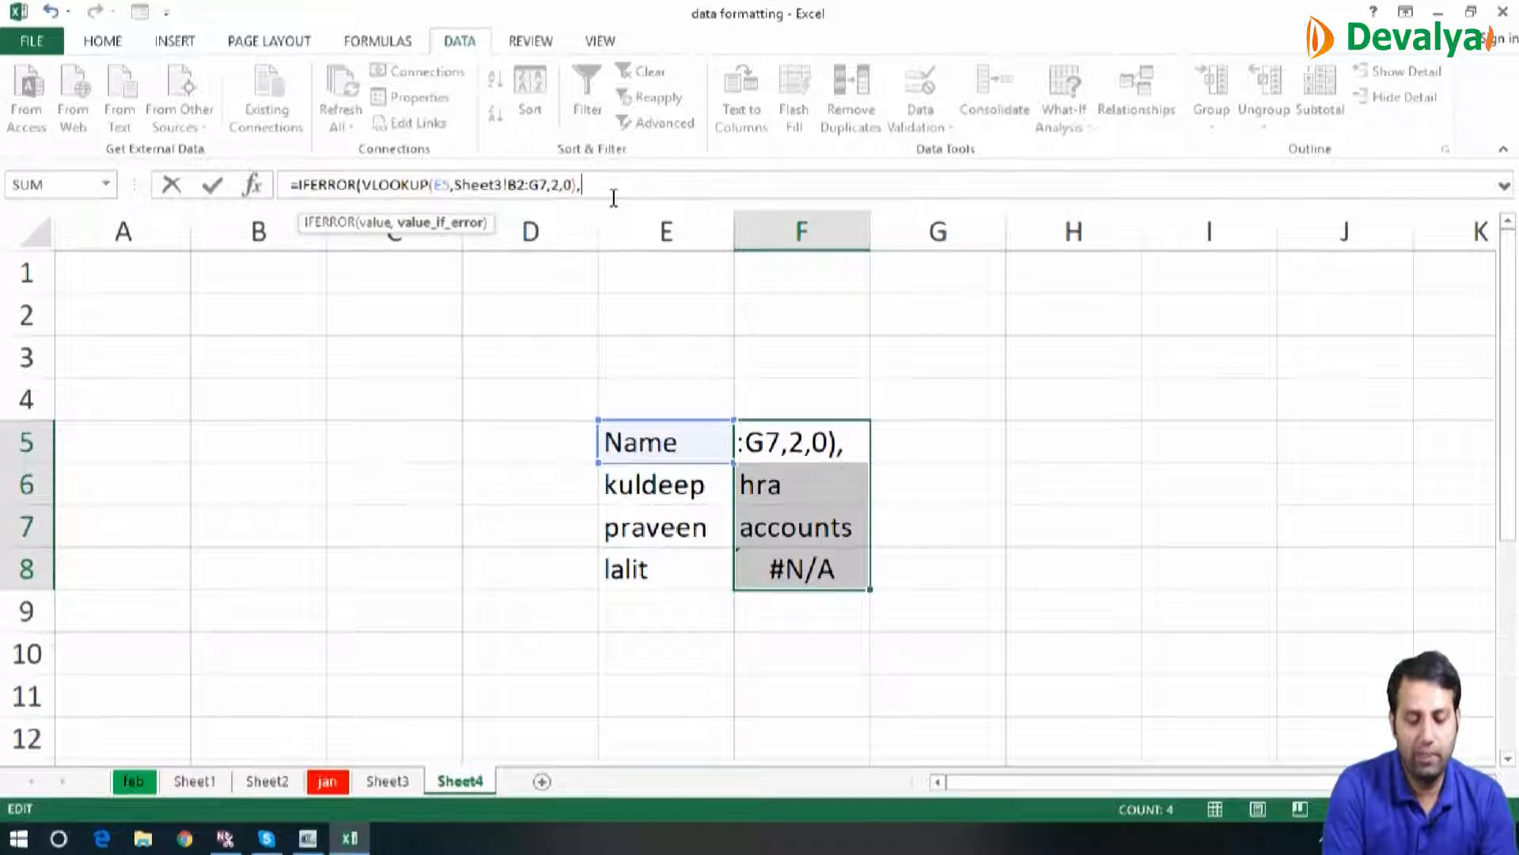
text("not a)
Set the IFERROR error value in F5 to "not matched" and enter the formula
key(BackSpace)
key(BackSpace)
text(matched)
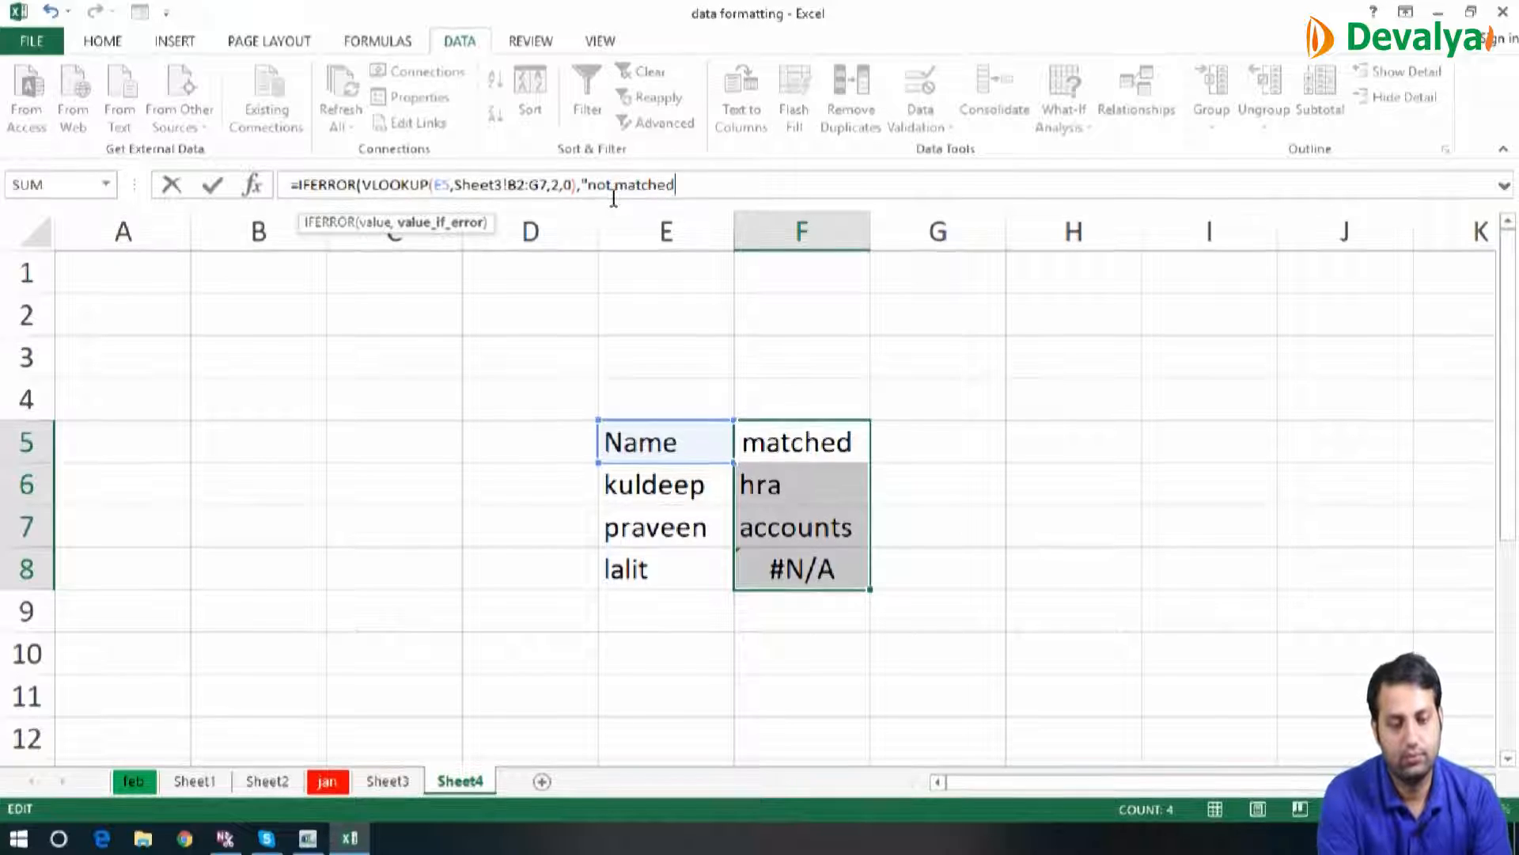
text("))
key(Return)
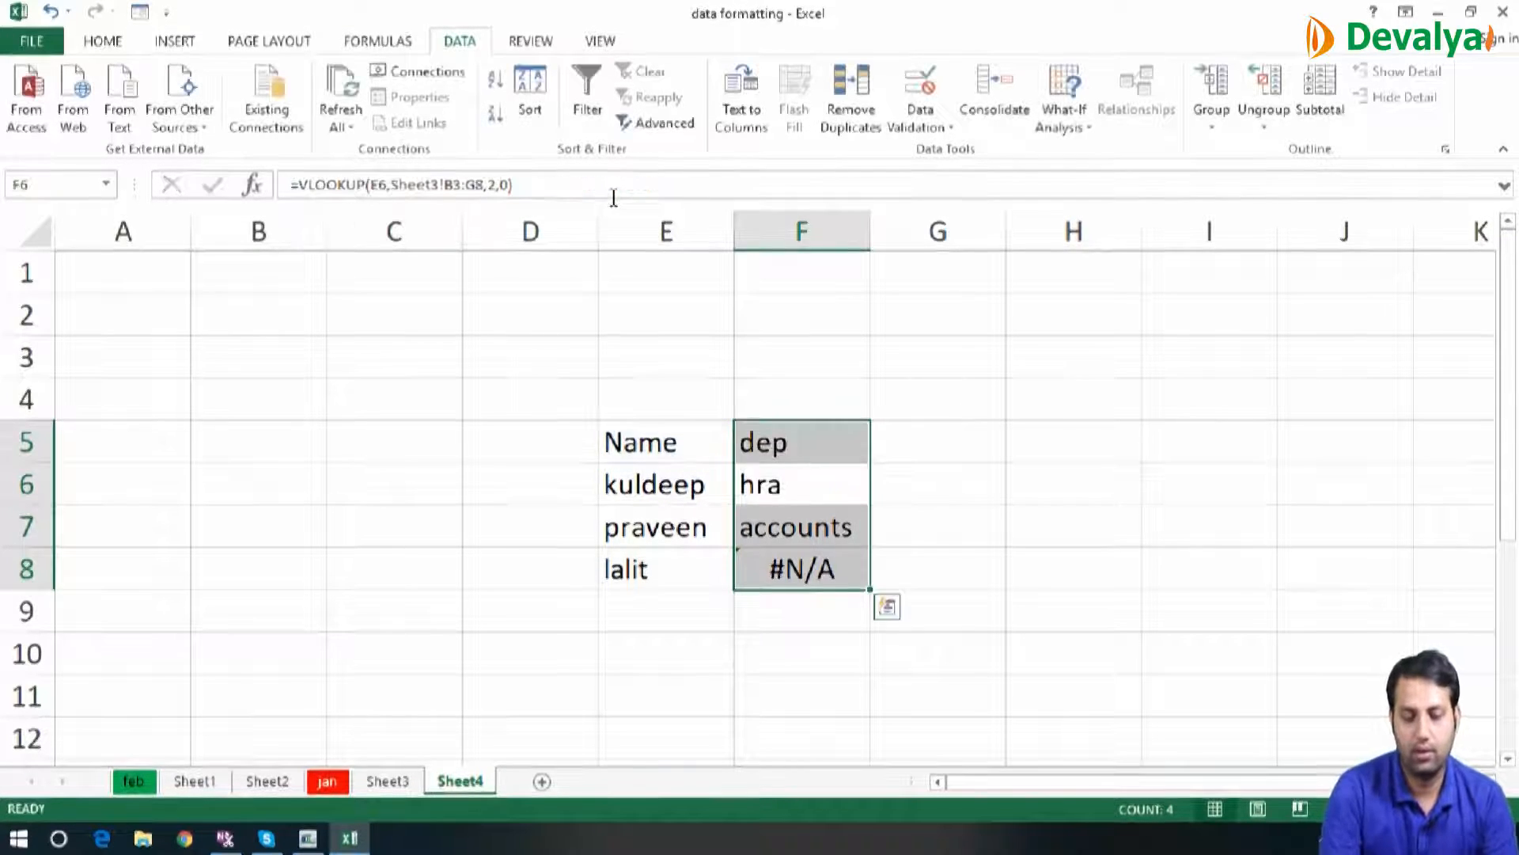
Fill the IFERROR formula from F5 down to F8 and autofit the width of column F
key(ctrl+d)
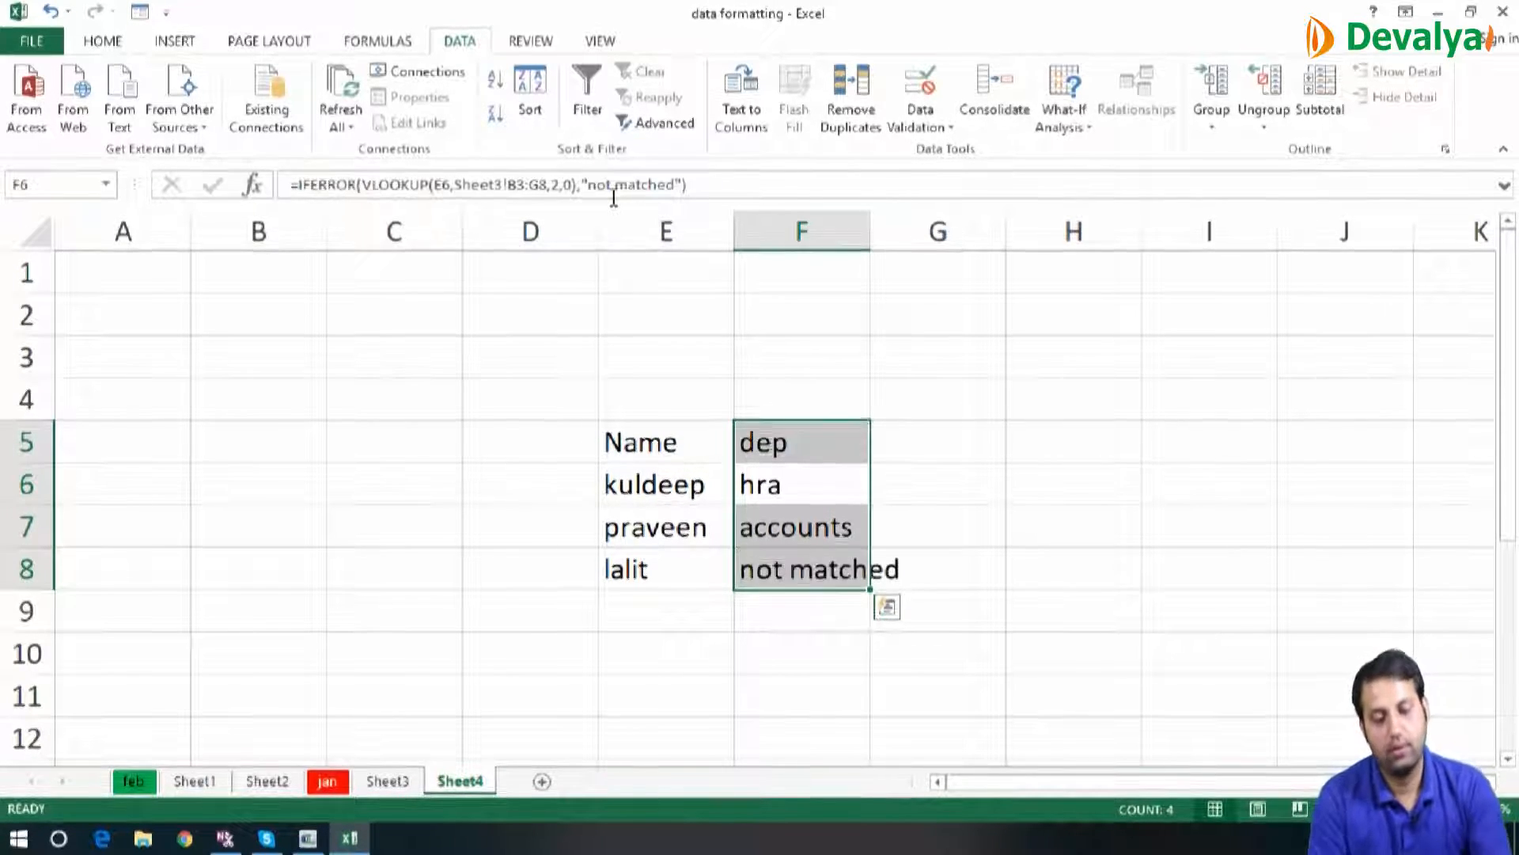
double_click(865, 231)
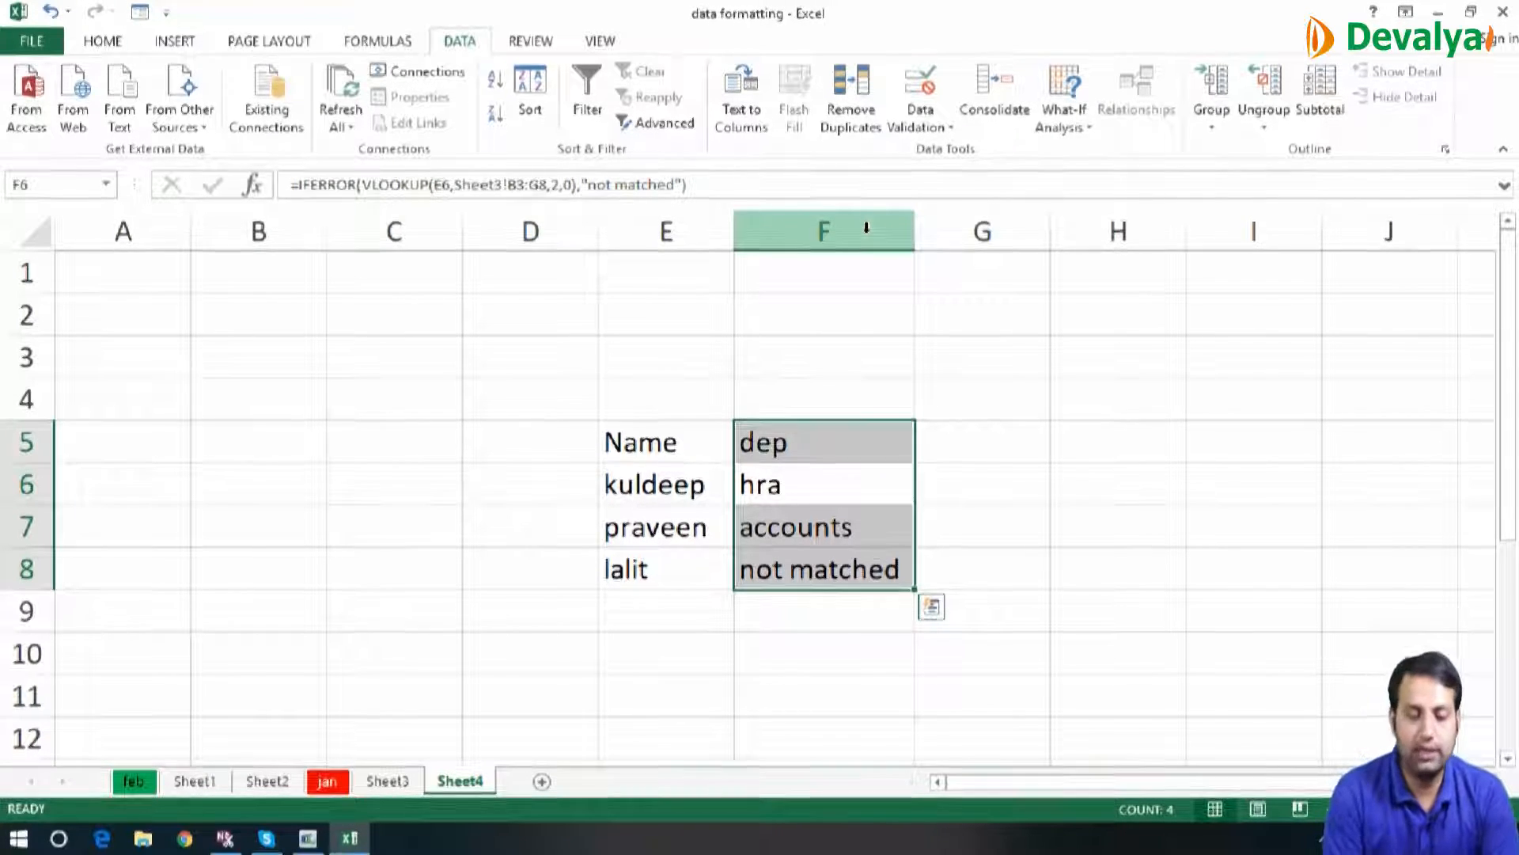
Clear the name list in H8:H11 on Sheet3
click(392, 782)
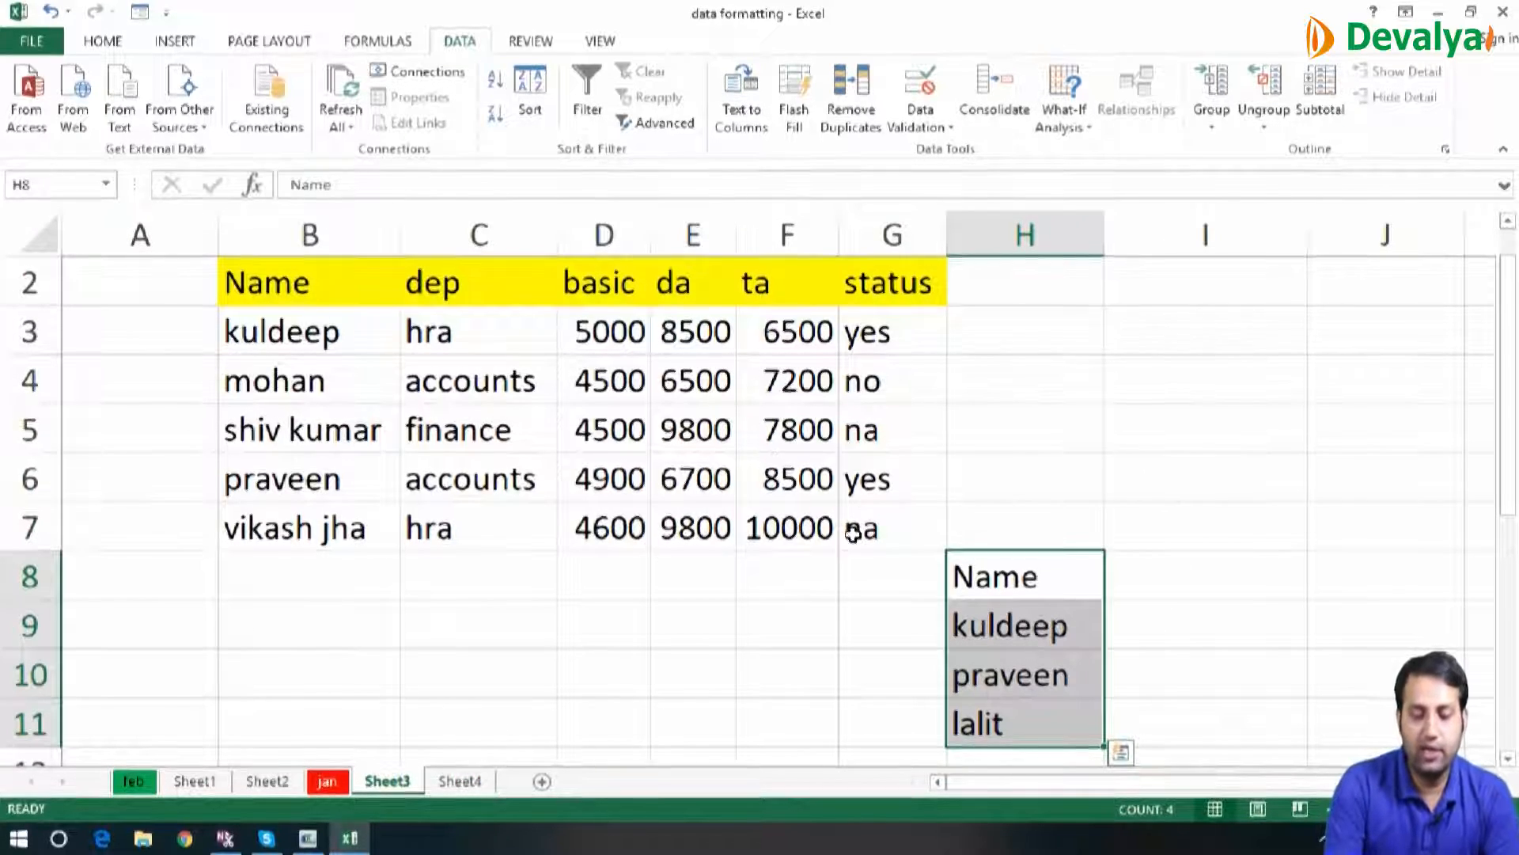
key(Delete)
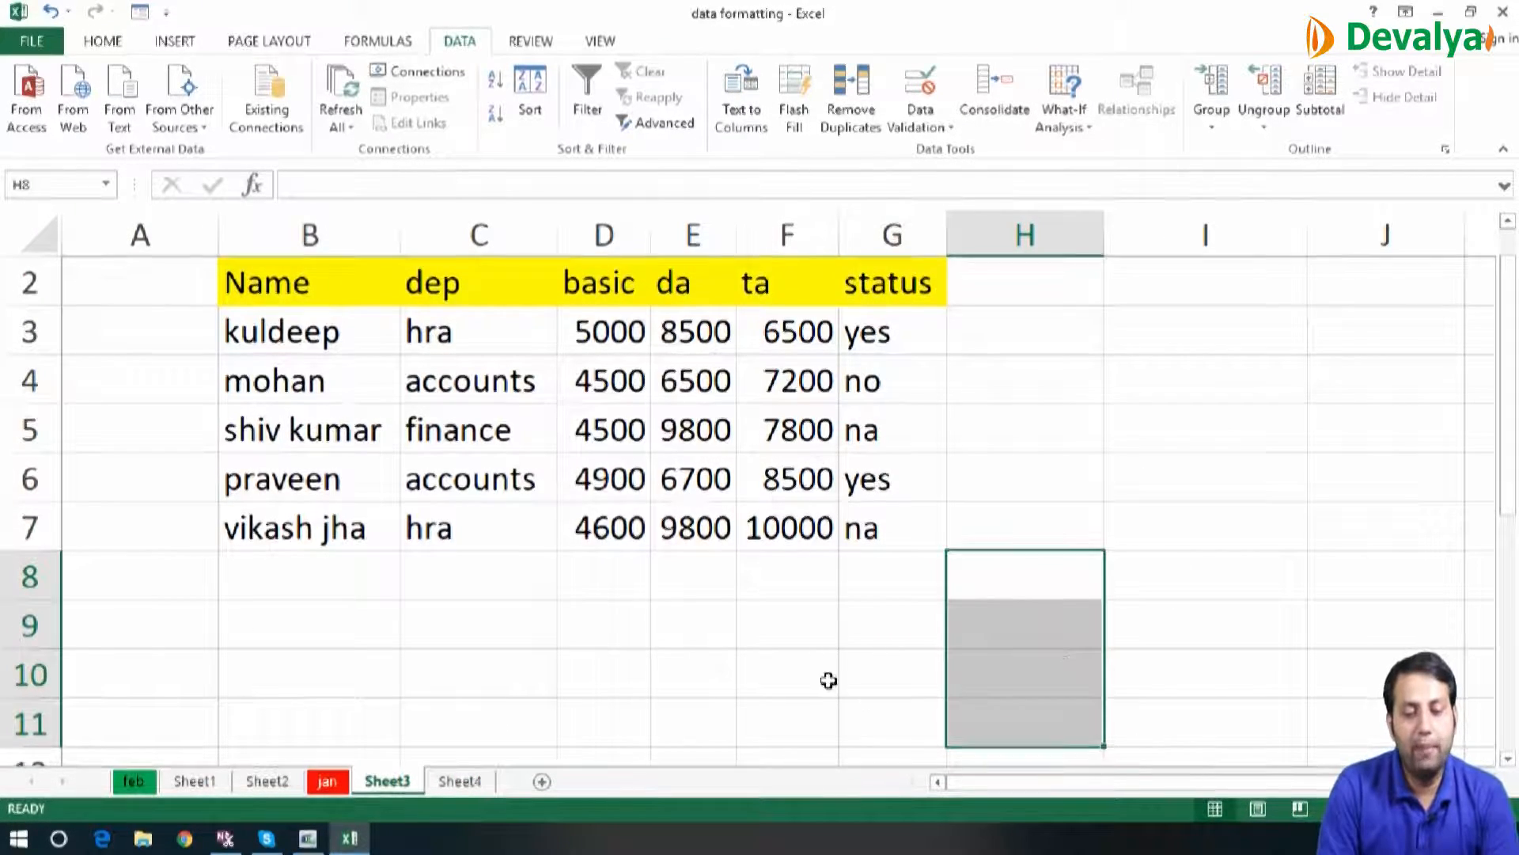
click(828, 681)
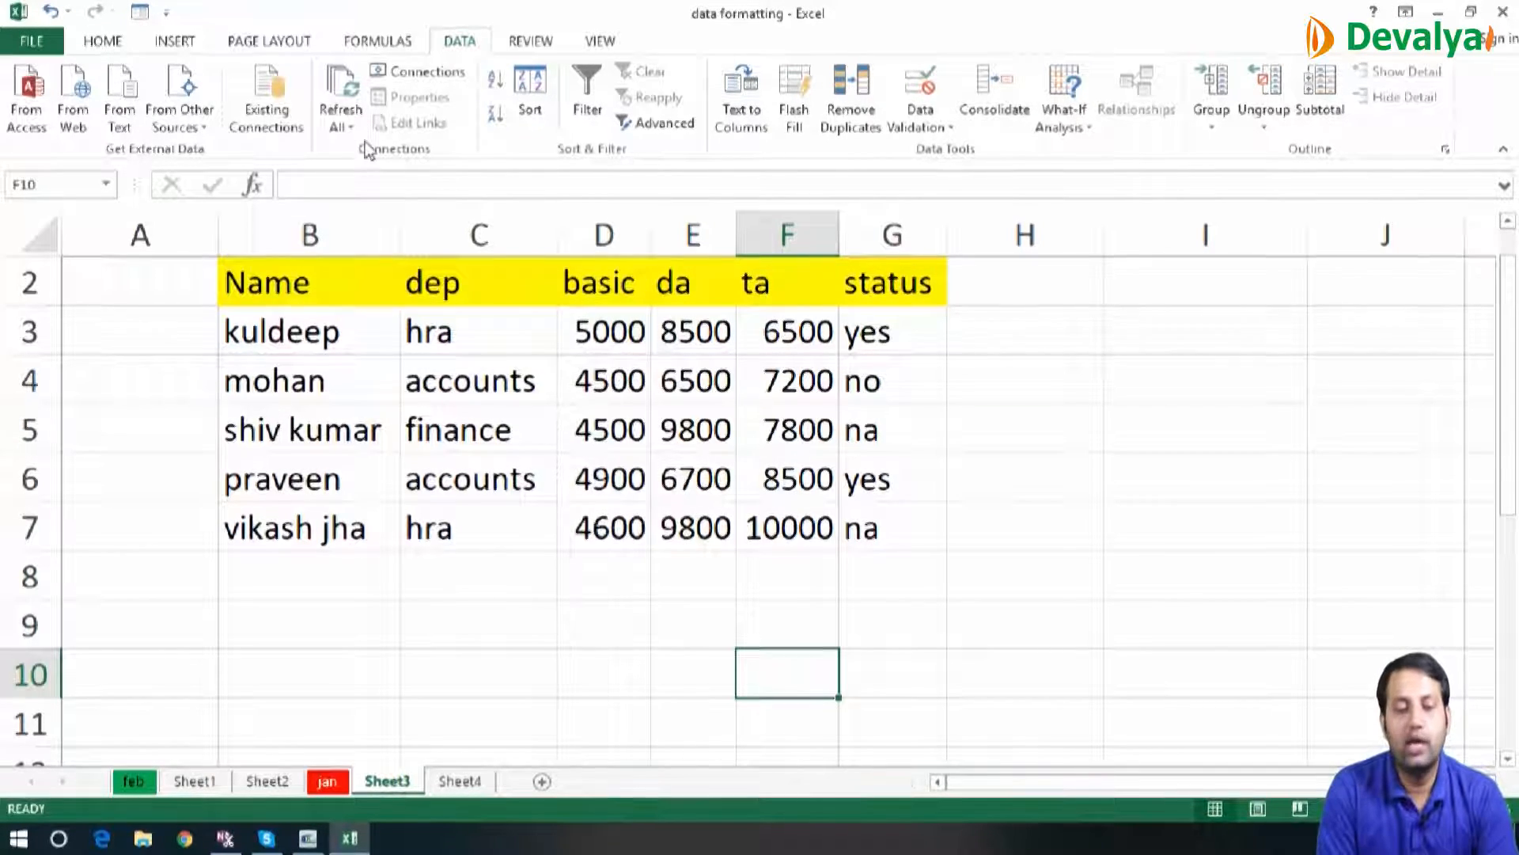
Copy the employee table B2:G7 on Sheet3
click(312, 271)
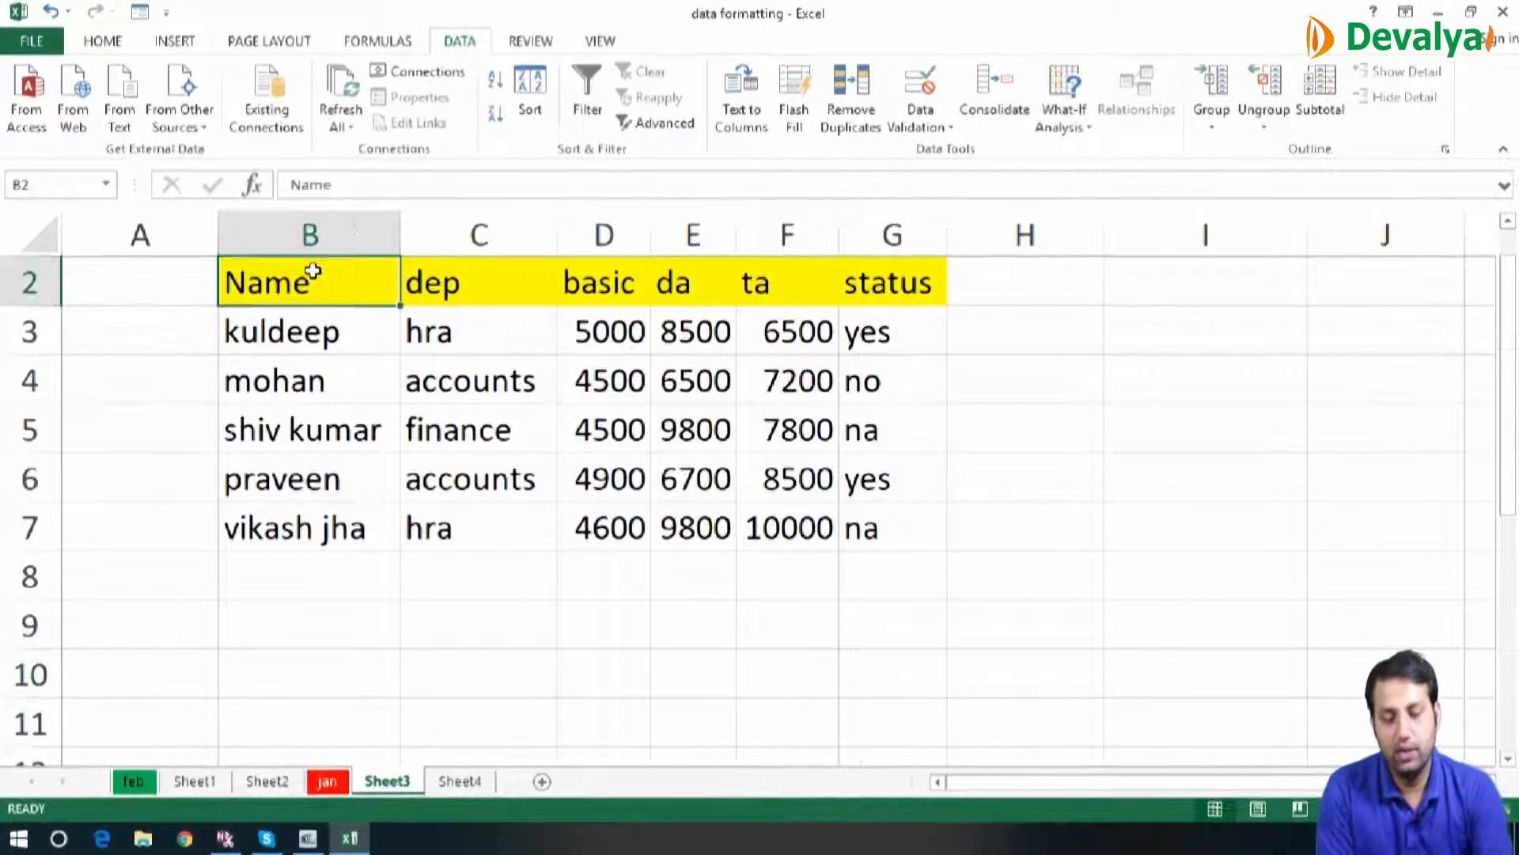
key(shift+Right)
key(shift+Right)
key(shift+Right)
key(shift+Right)
key(shift+Right)
key(shift+Down)
key(shift+Down)
key(shift+Down)
key(shift+Down)
key(shift+Down)
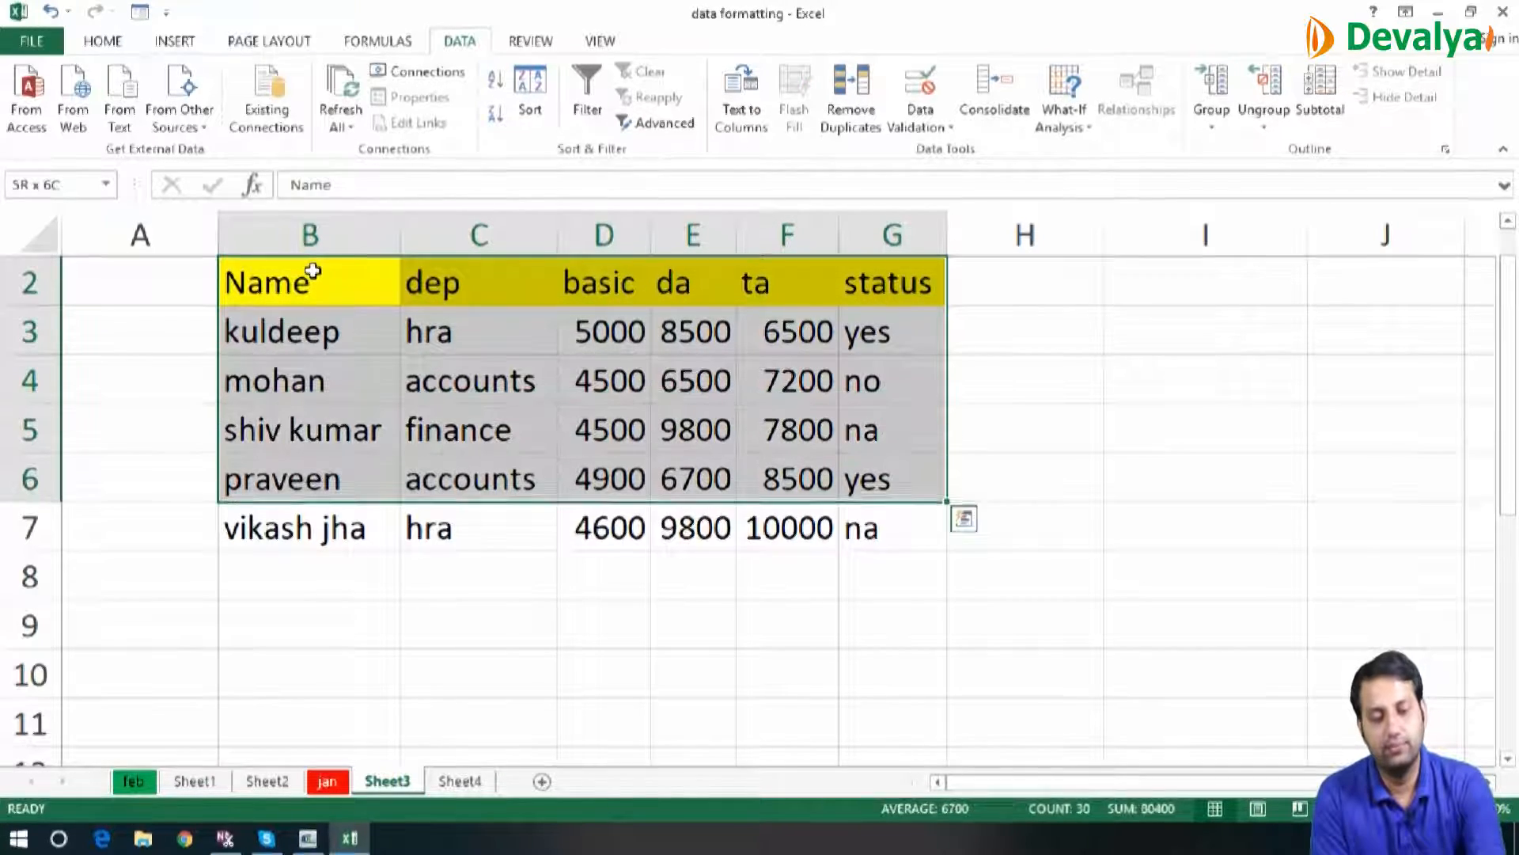
key(ctrl+c)
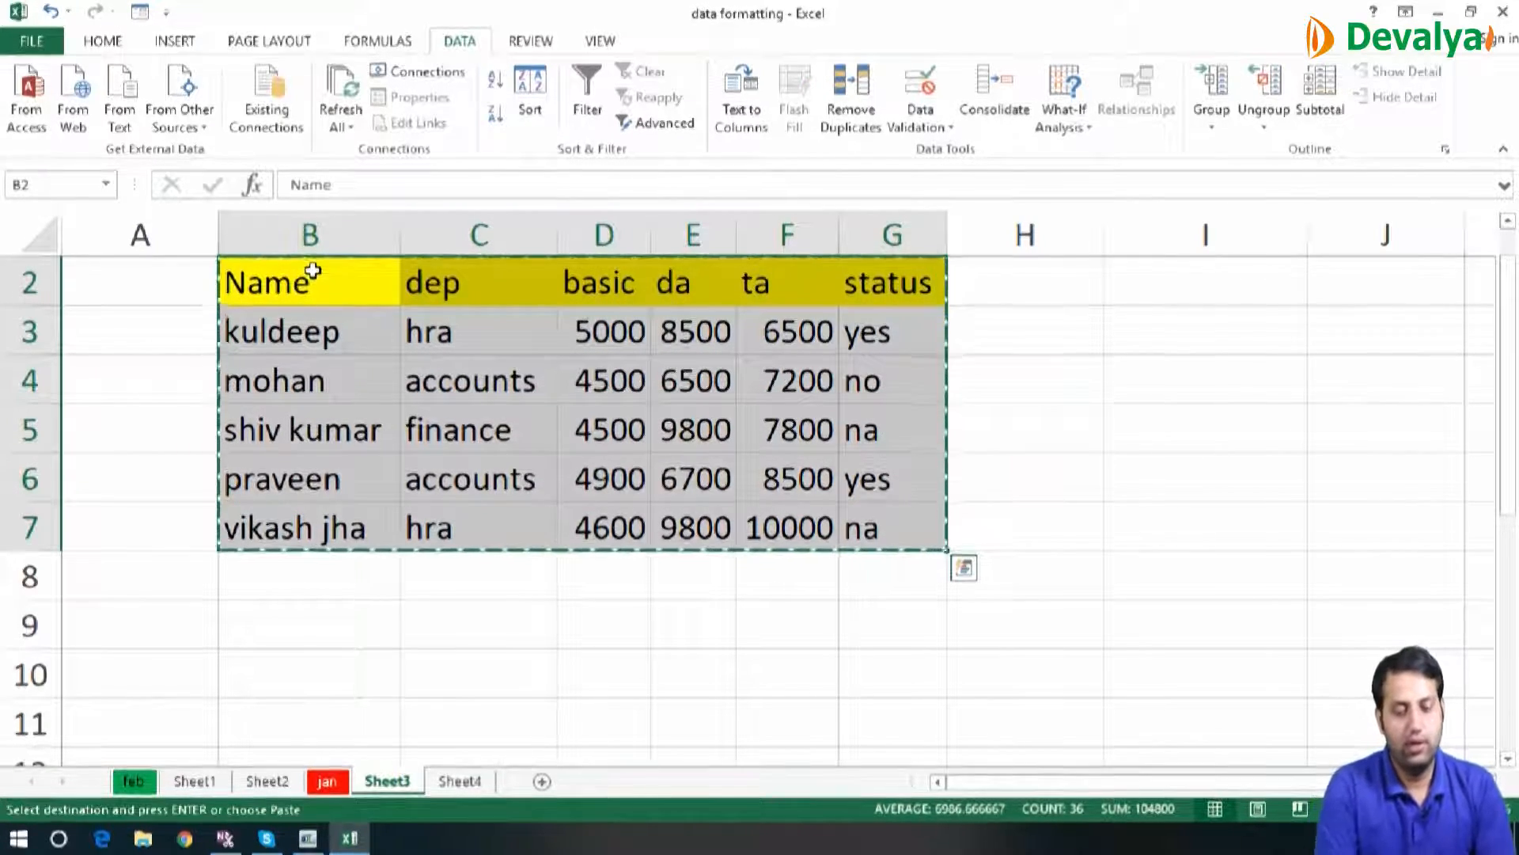
Add a new sheet and paste the copied employee table transposed at E5 using Paste Special
click(459, 780)
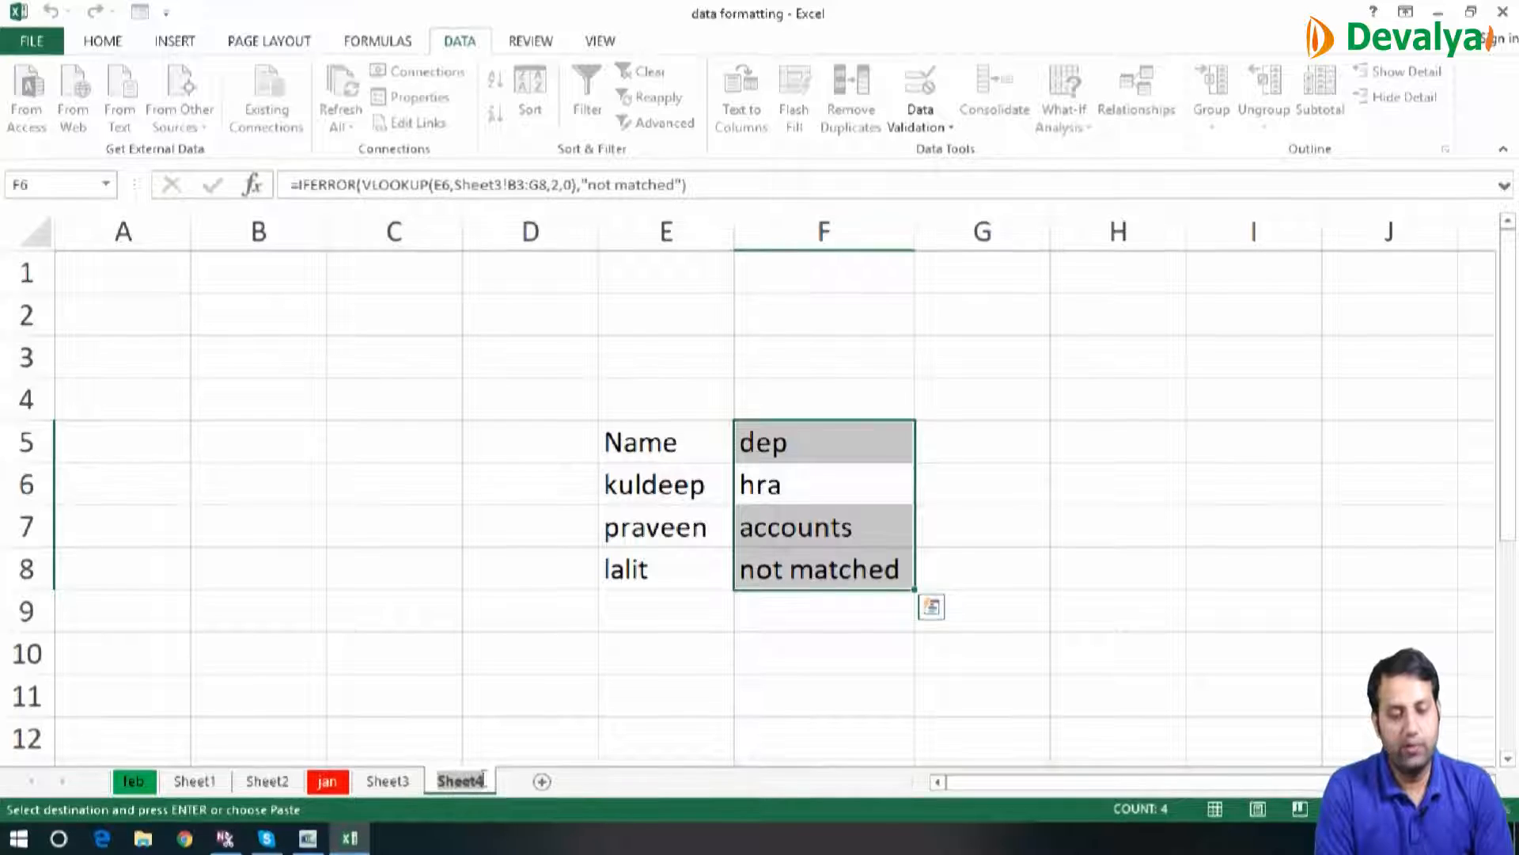
click(542, 782)
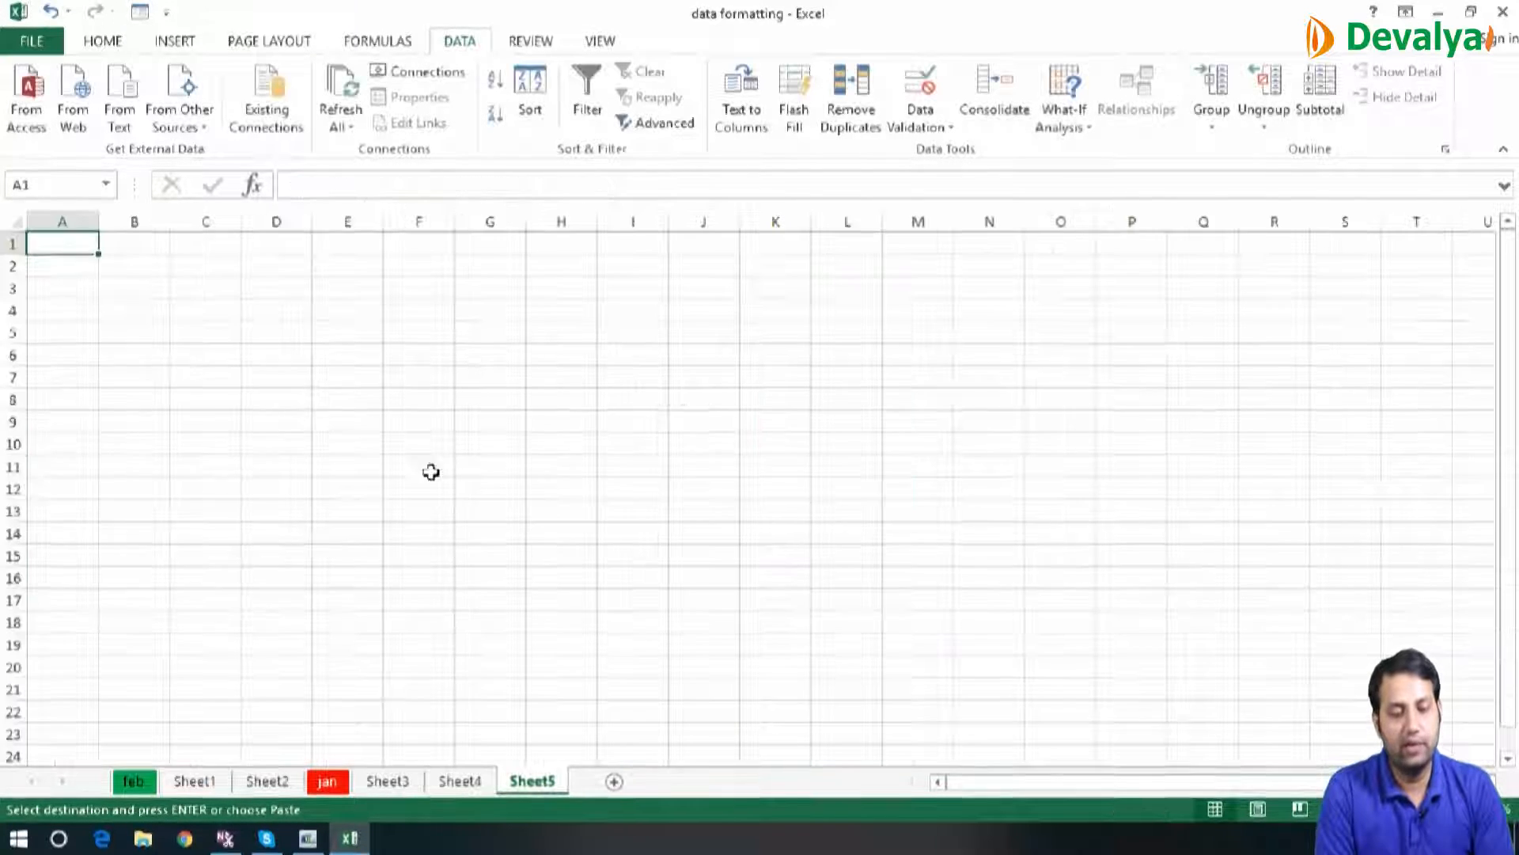
click(338, 331)
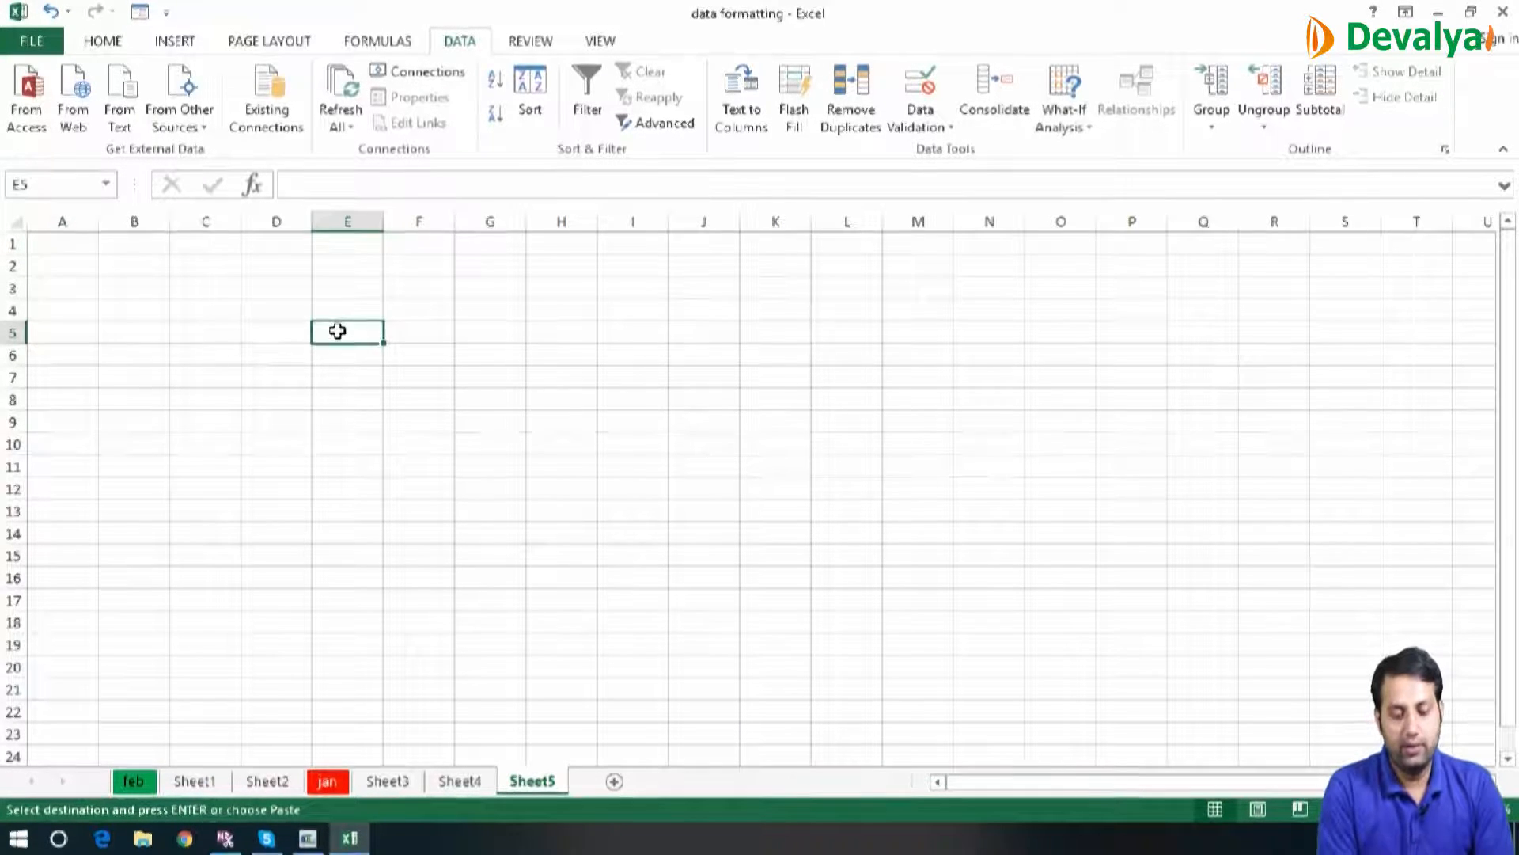
right_click(337, 330)
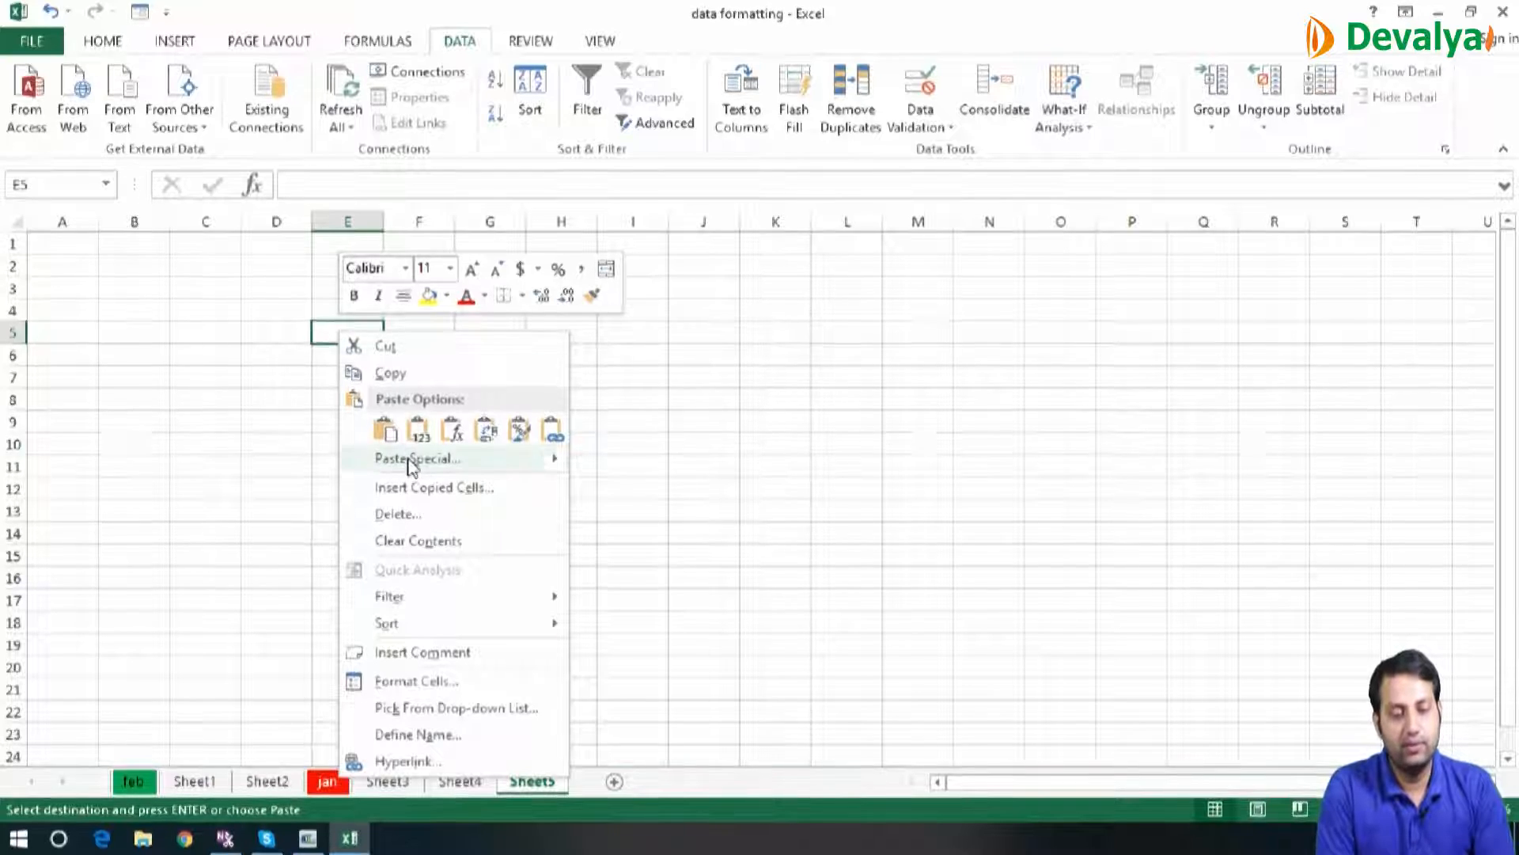
click(409, 458)
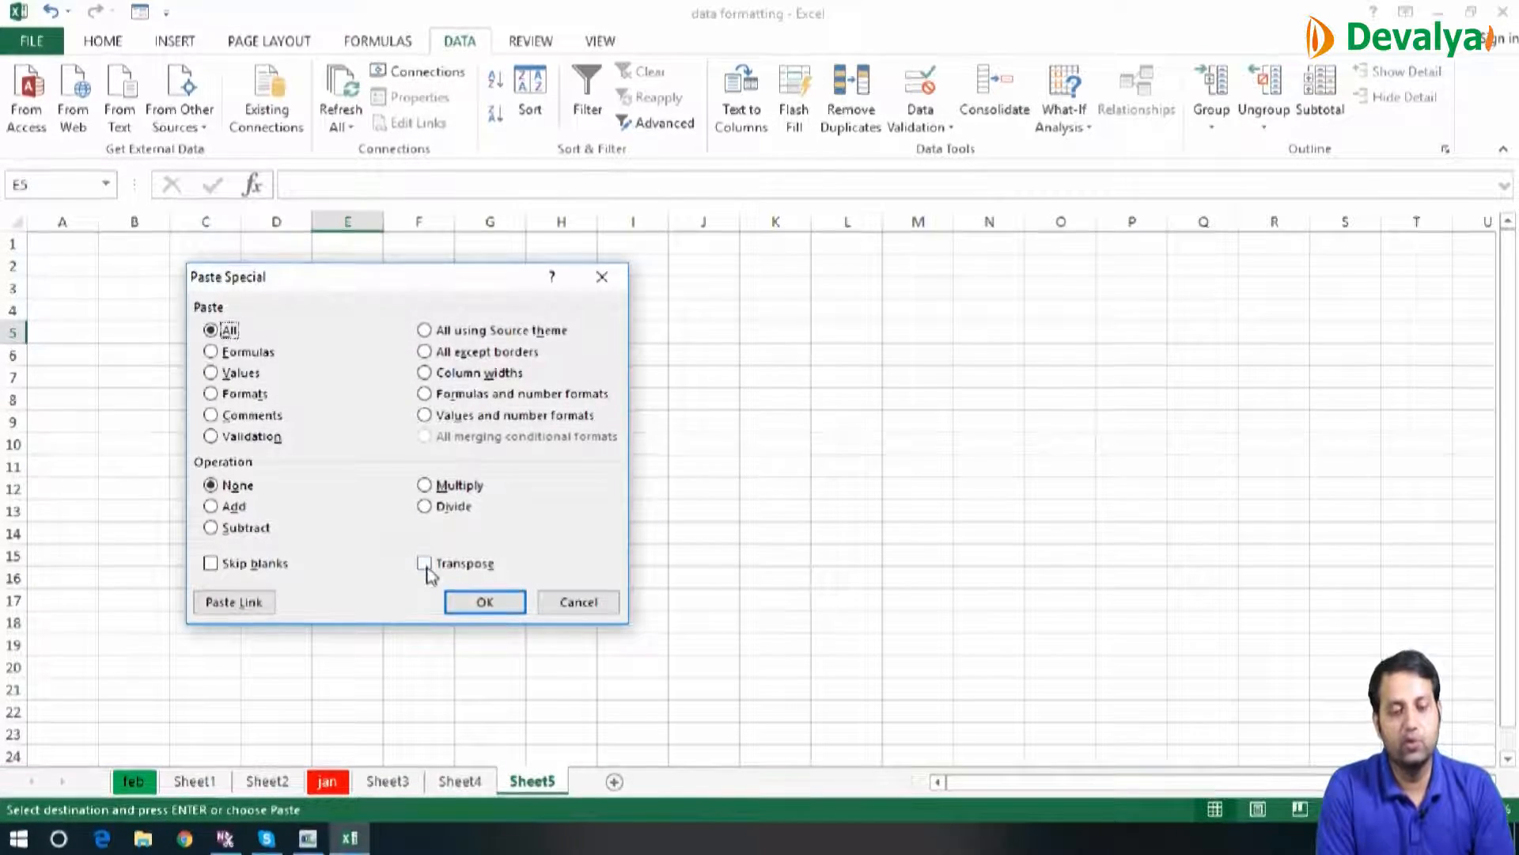
click(426, 565)
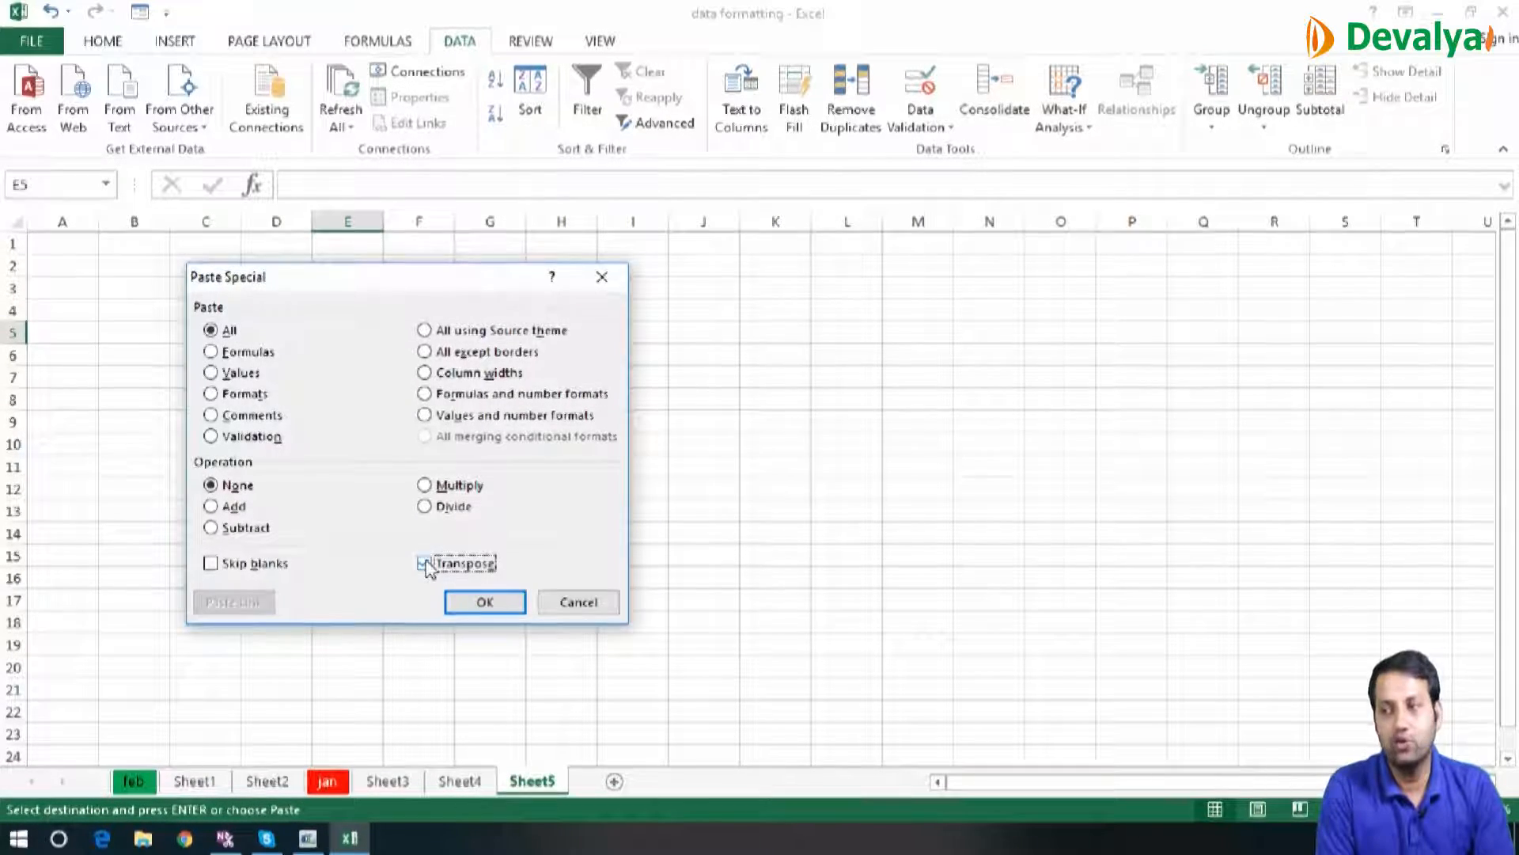
click(486, 603)
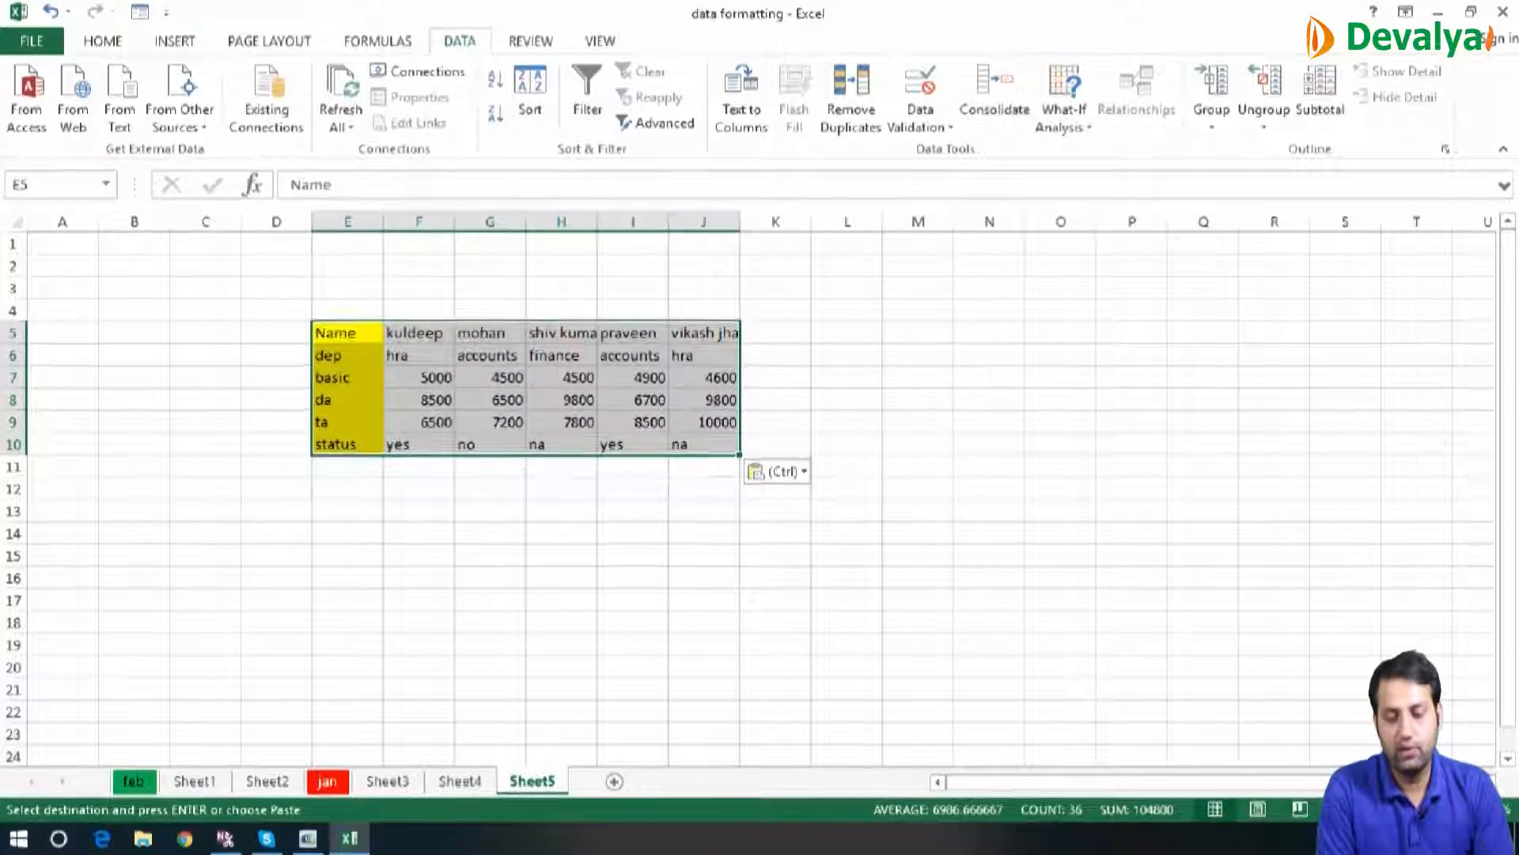
ctrl+scroll(1033, 745, up, 6)
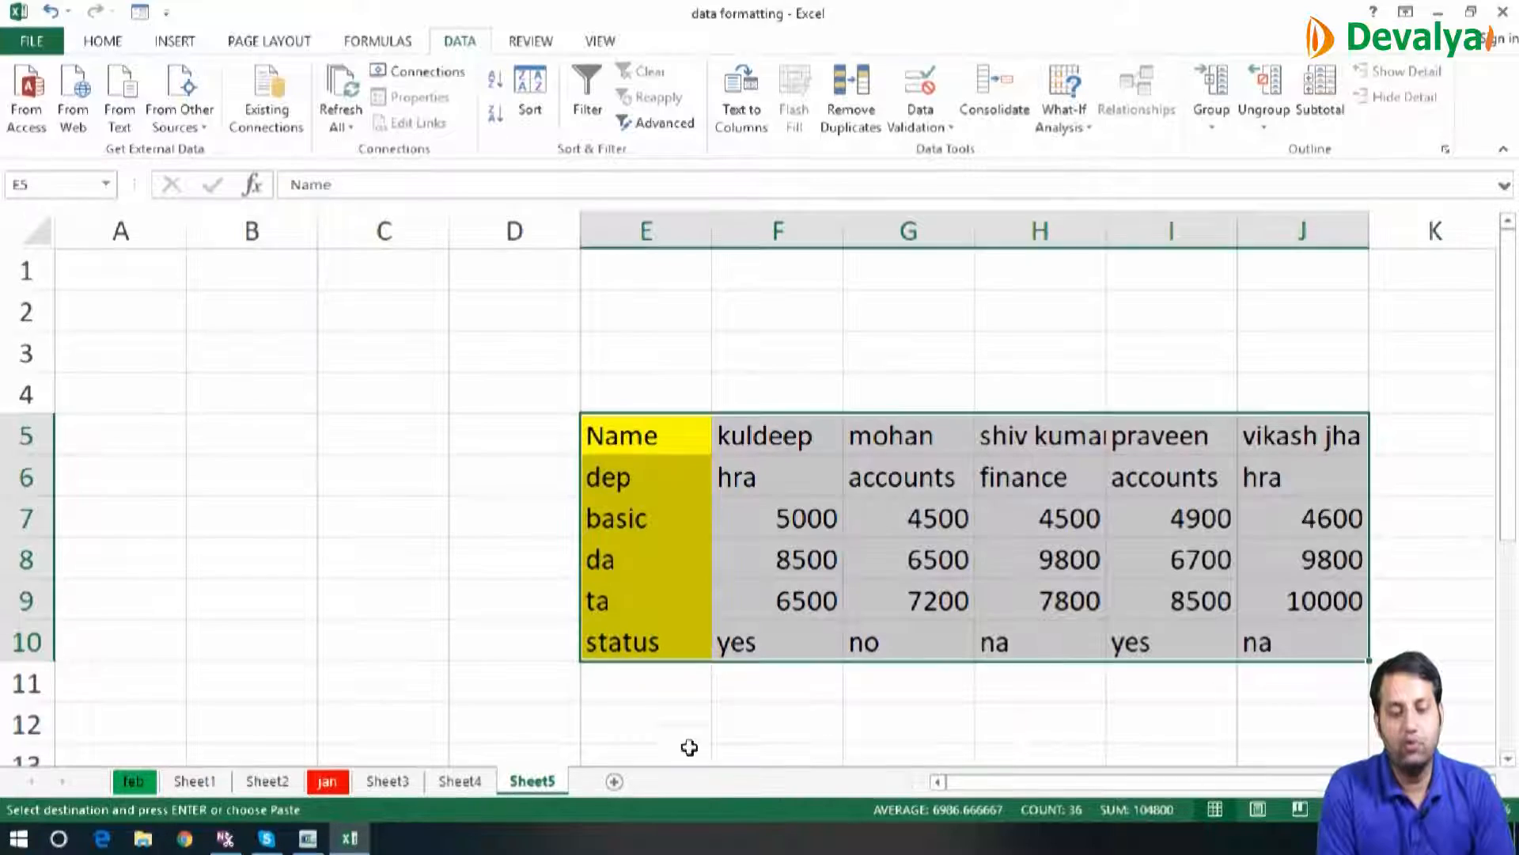
Enter the label Name in E12 and three employee first names across F12:H12 below the transposed table
click(668, 724)
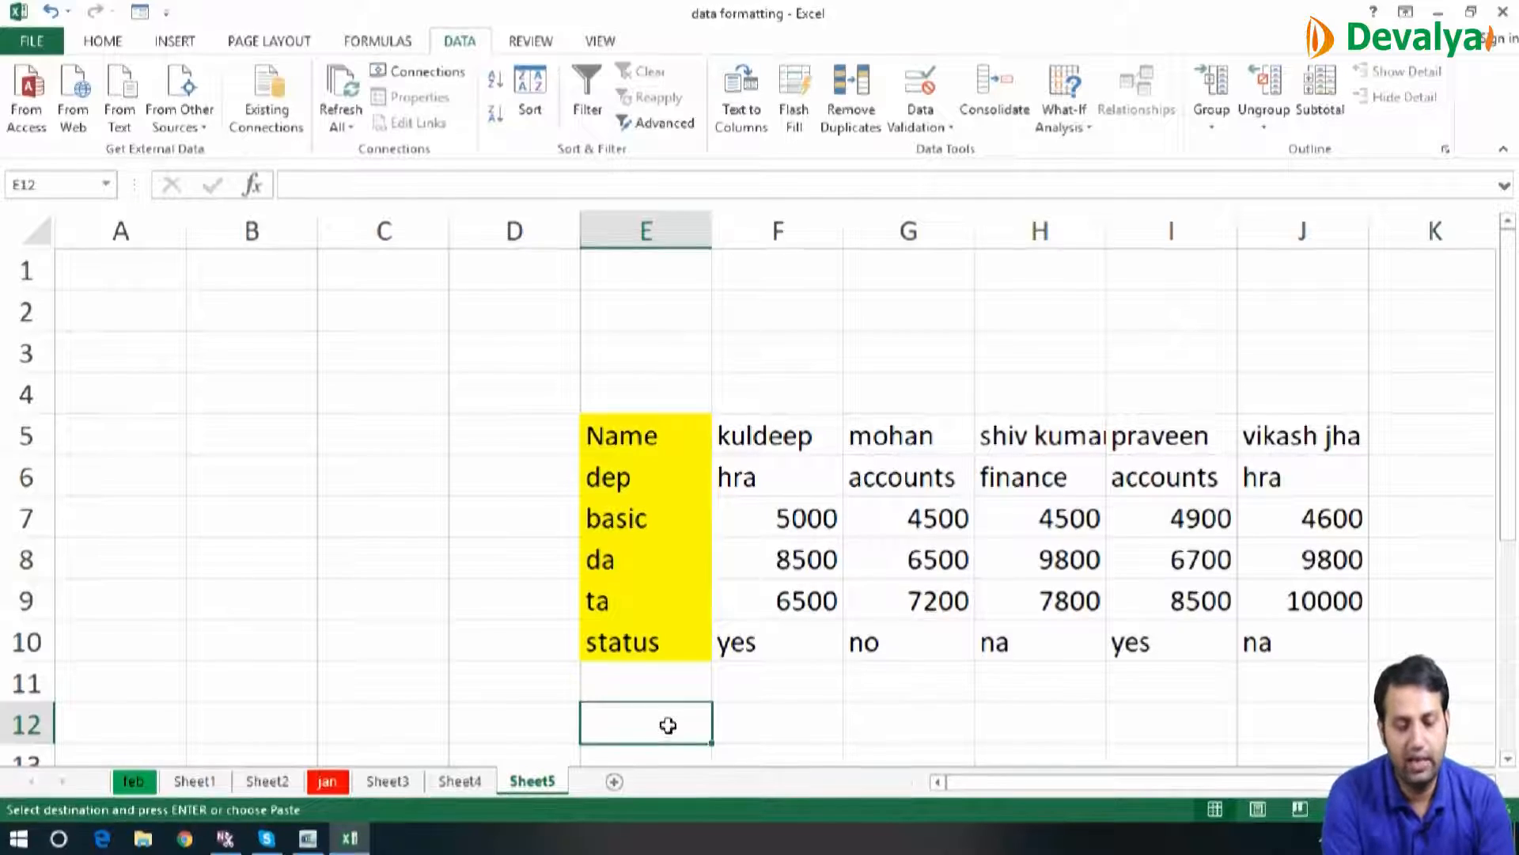
text(Name)
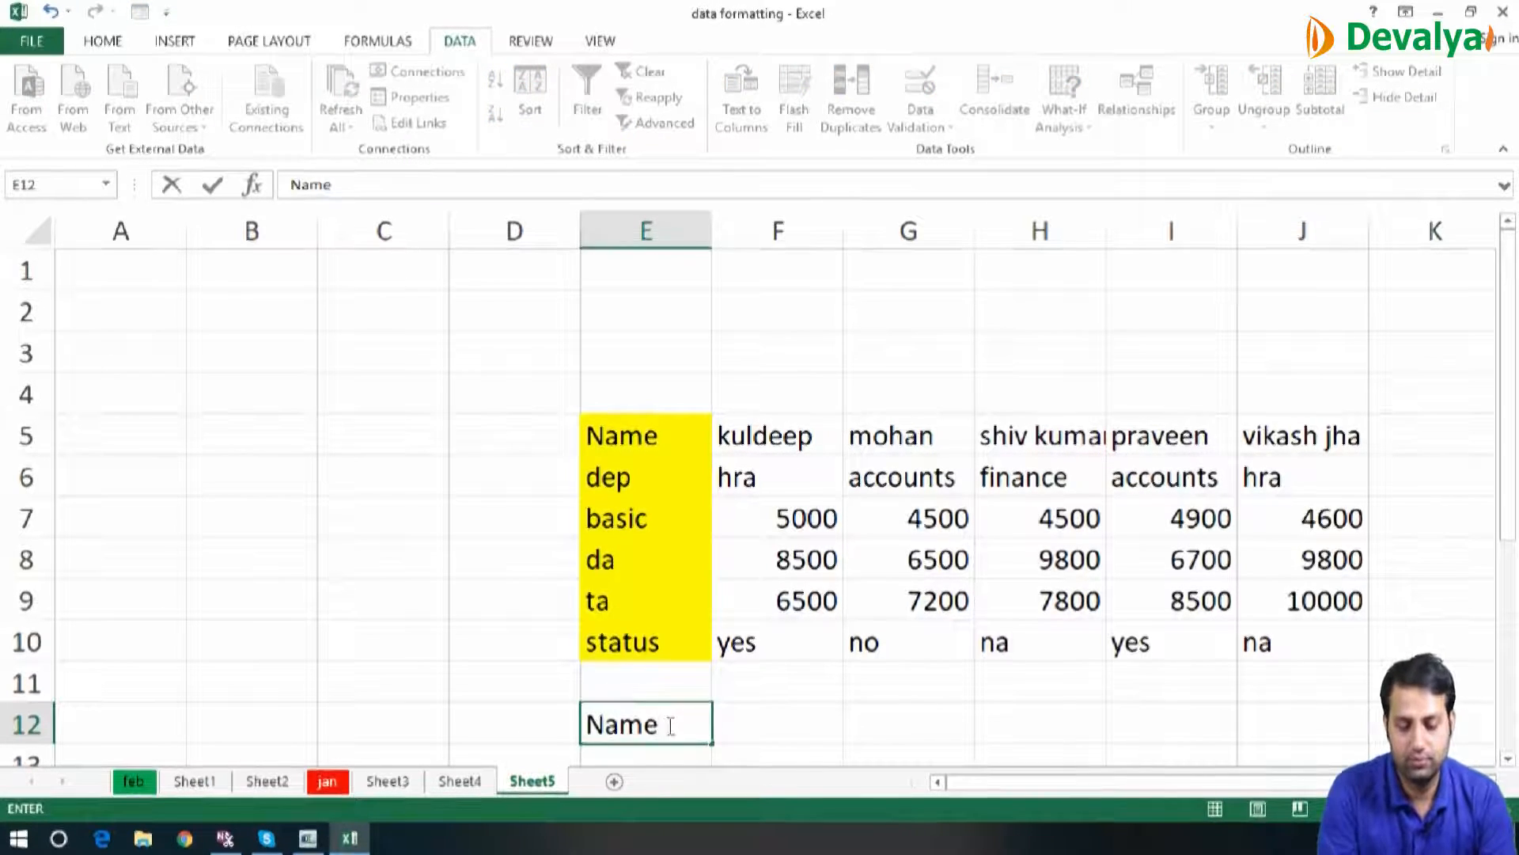
key(Tab)
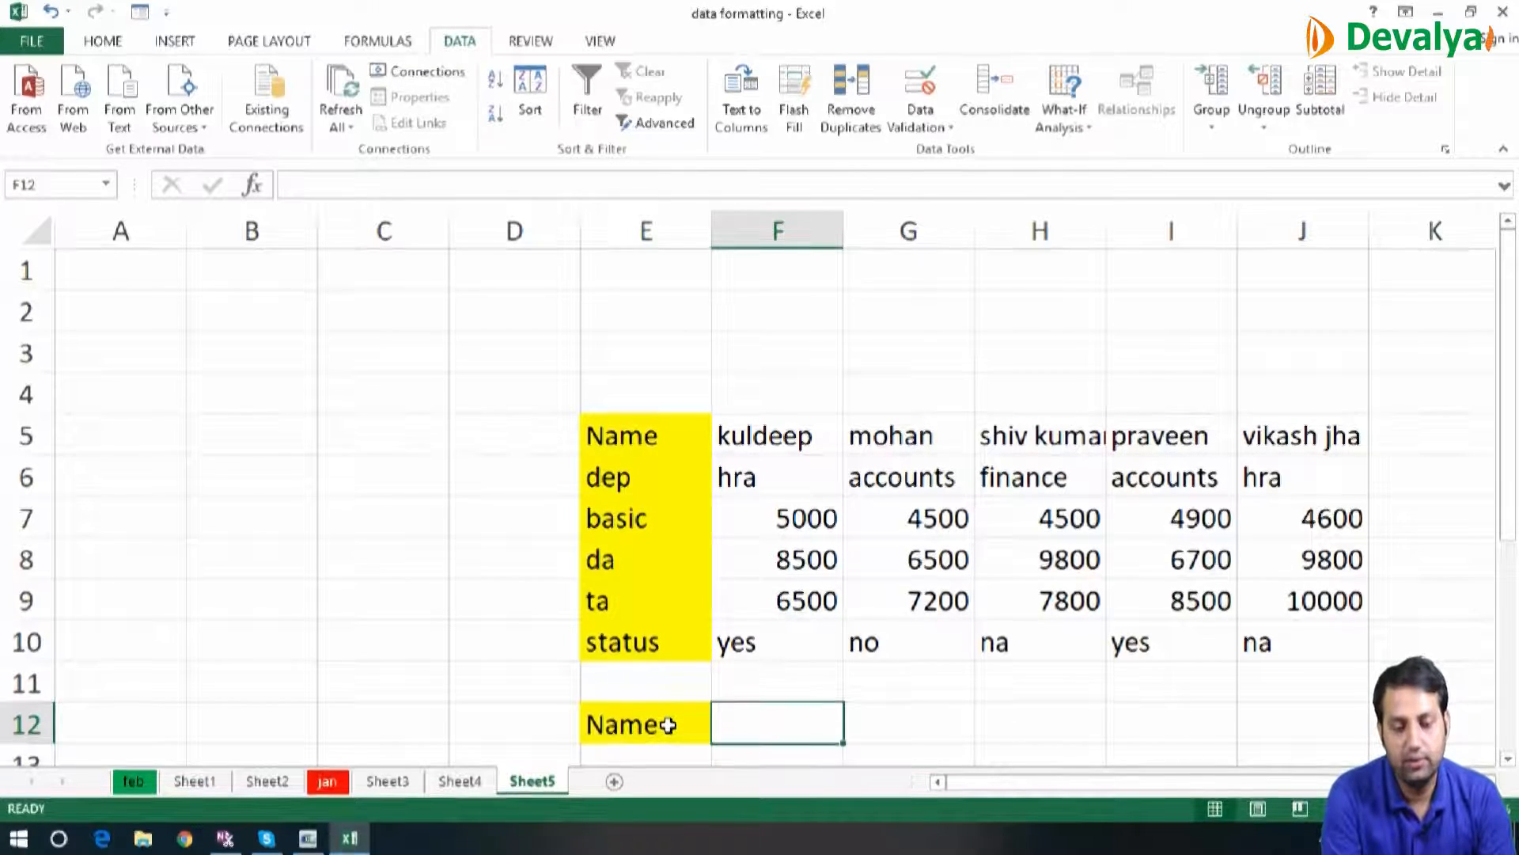
text(kuldeep)
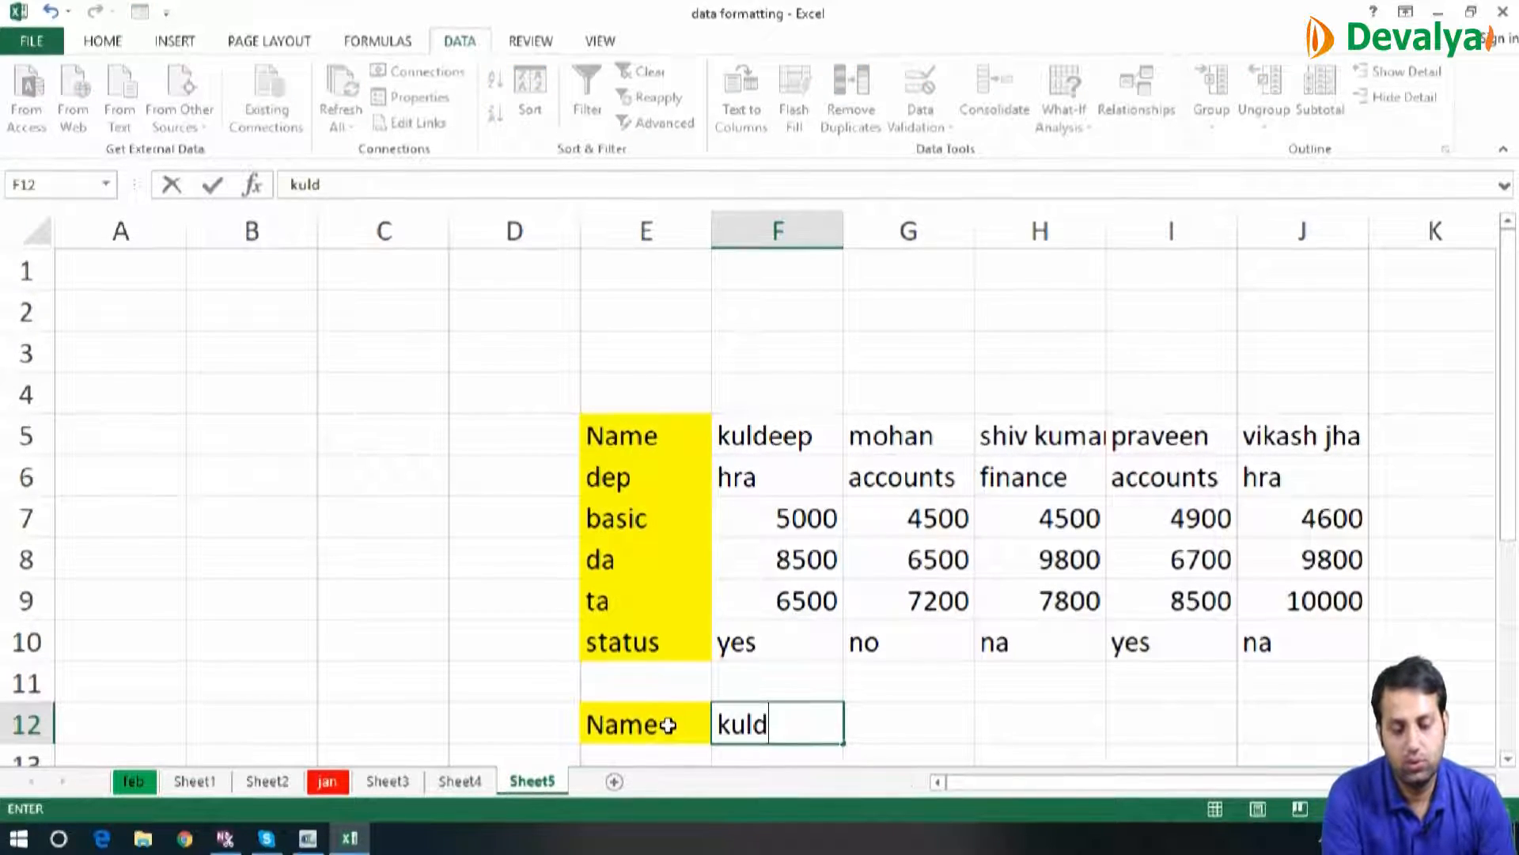
key(Tab)
text(mohan)
key(Tab)
text(lalit)
key(Return)
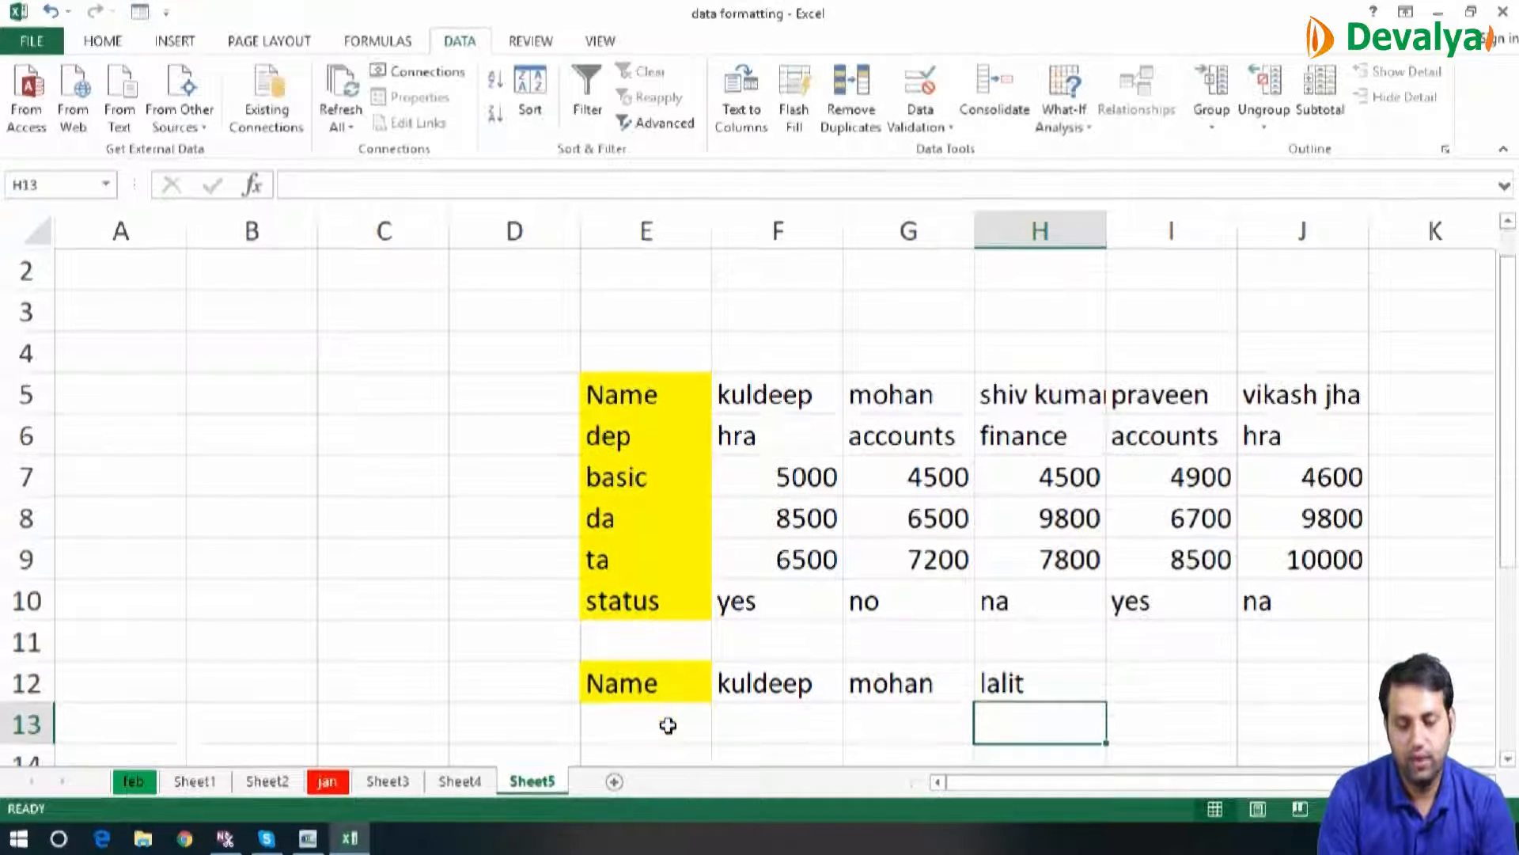
Start an HLOOKUP formula in E13 with E12 as the lookup value
key(Left)
key(Left)
key(Left)
text(=hl)
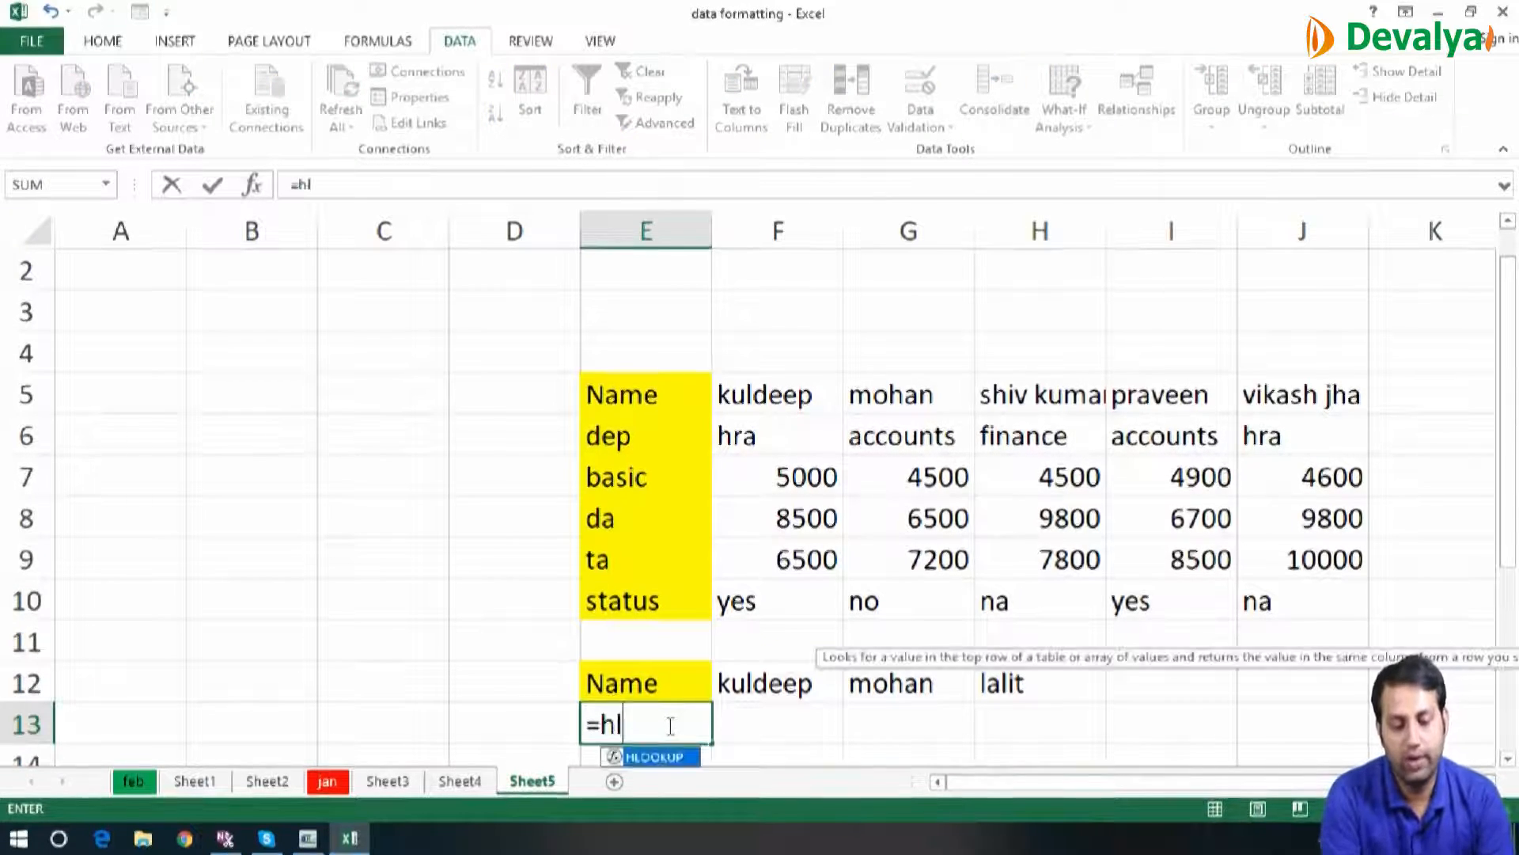
key(Tab)
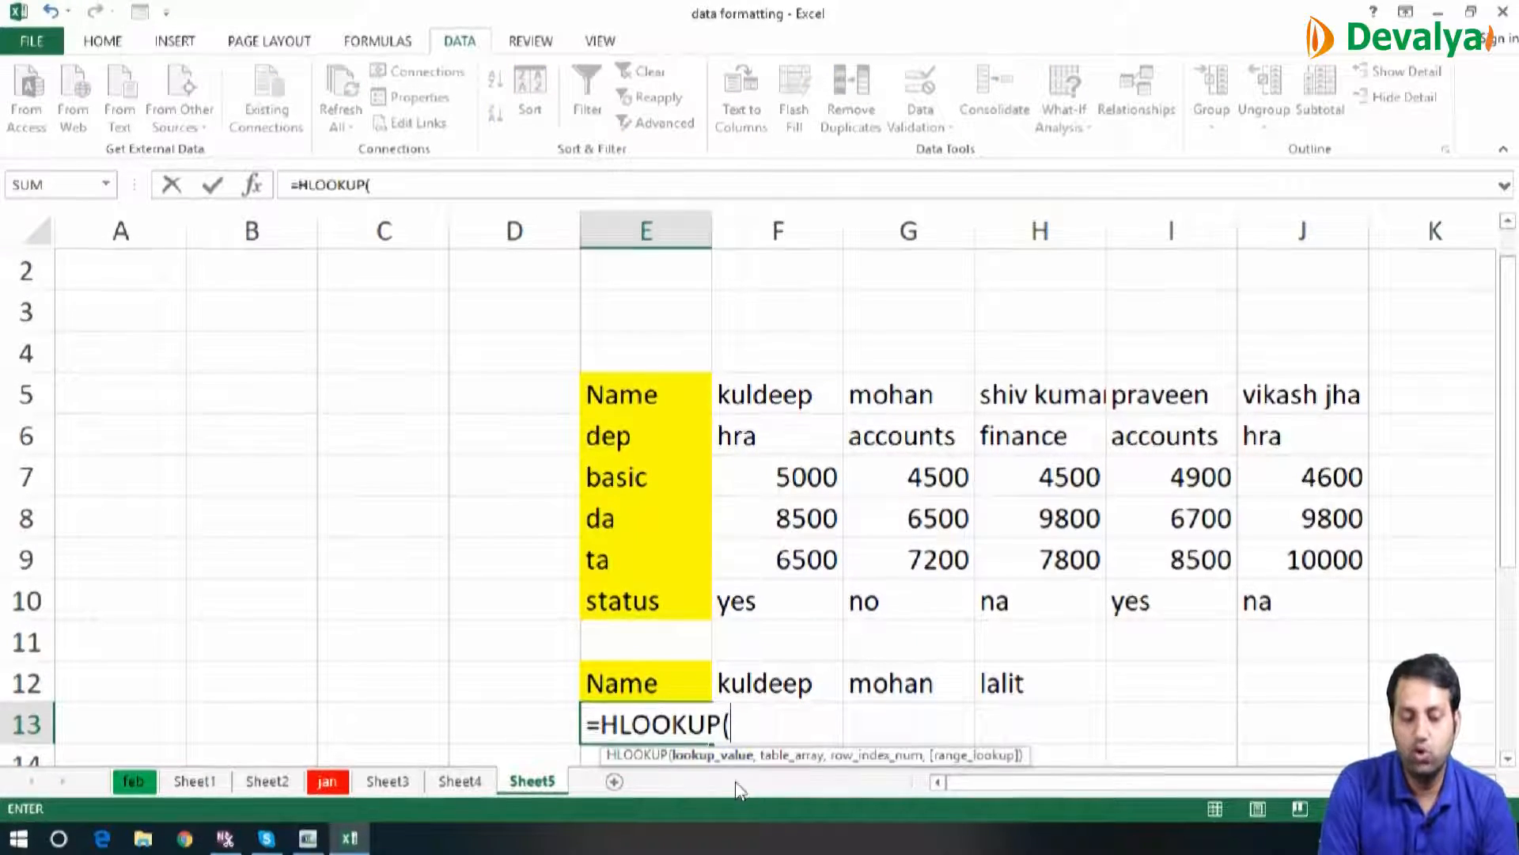
click(662, 682)
text(,)
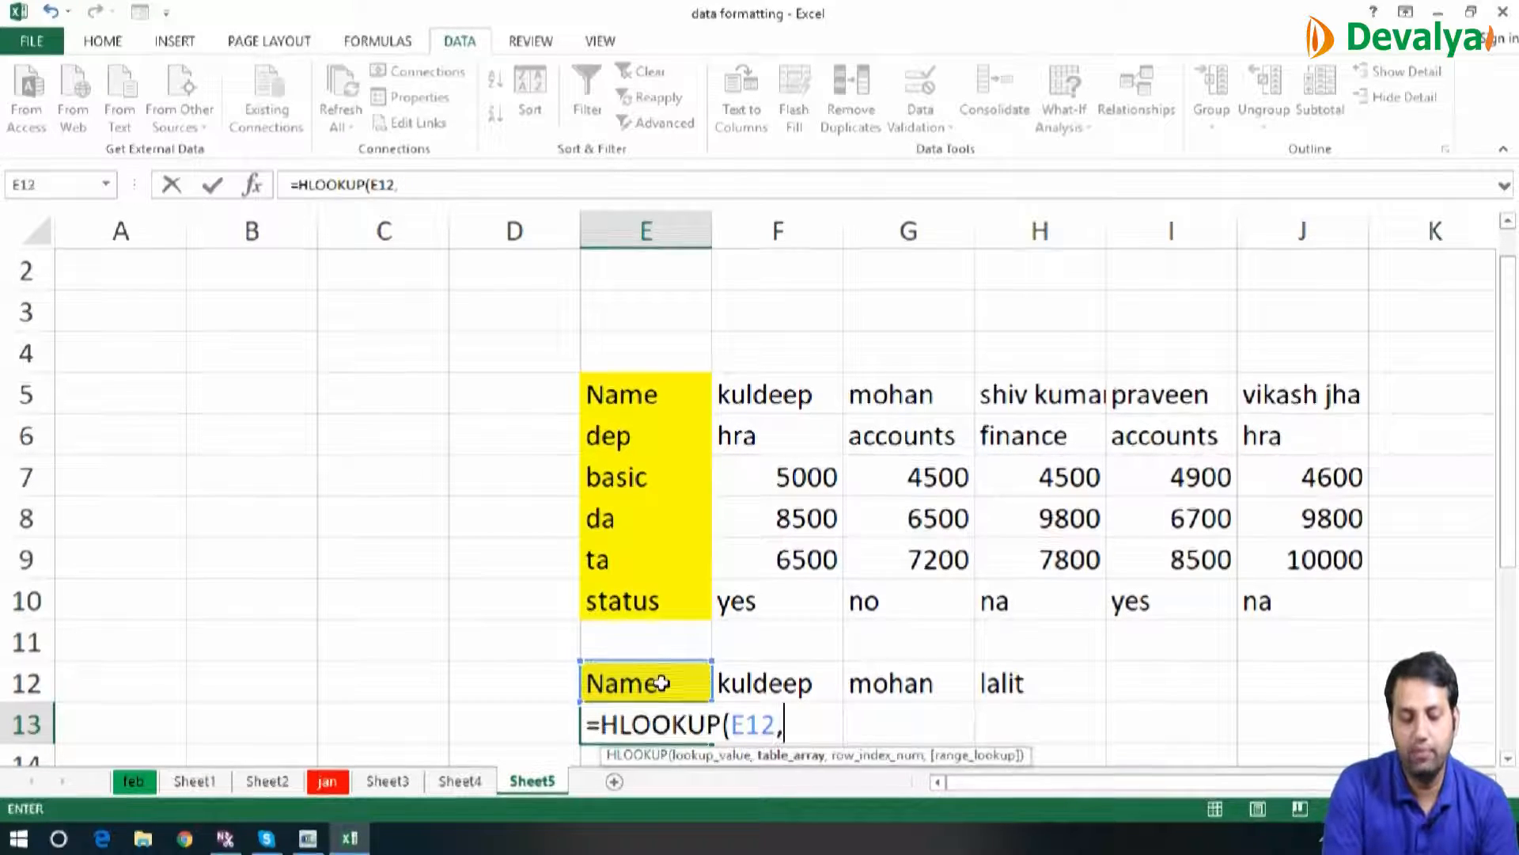
Try to complete the HLOOKUP in E13 with F5 as table array, row index 2 and range lookup 0
drag(651, 396, 1302, 601)
key(shift+Right)
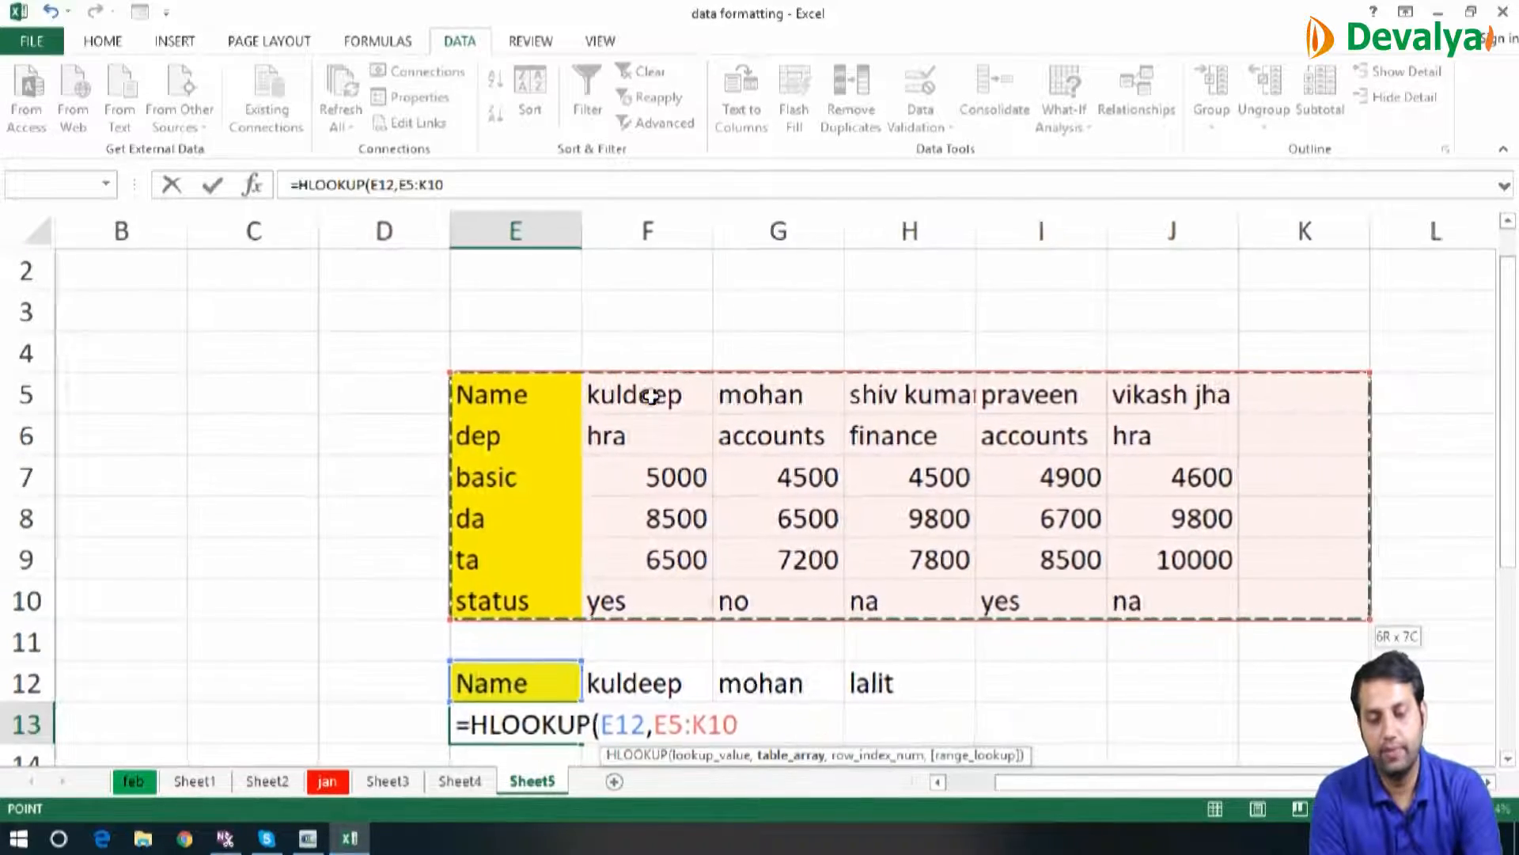
click(650, 396)
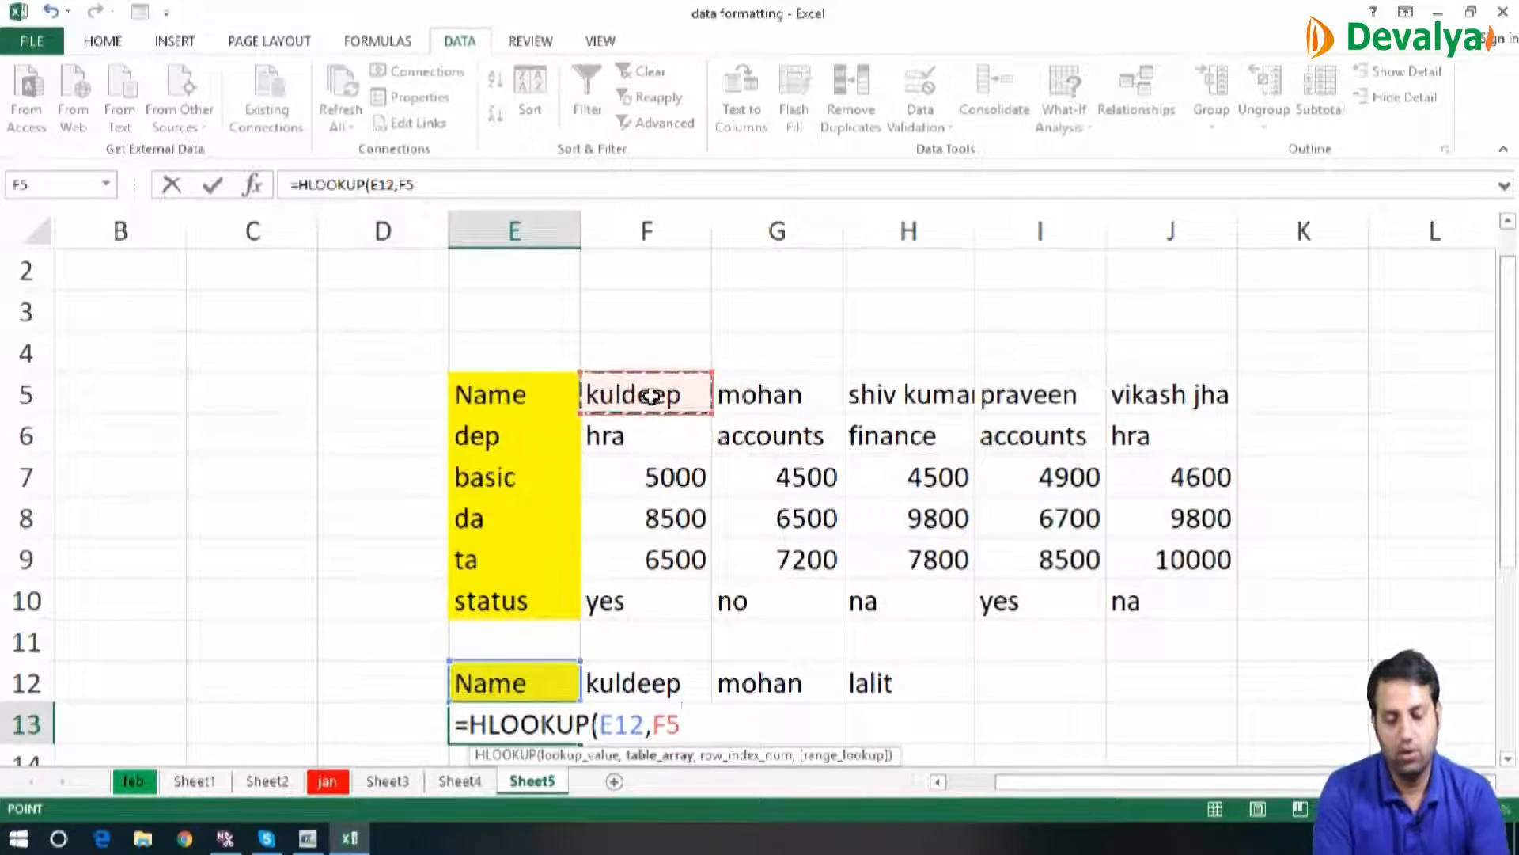
text(,)
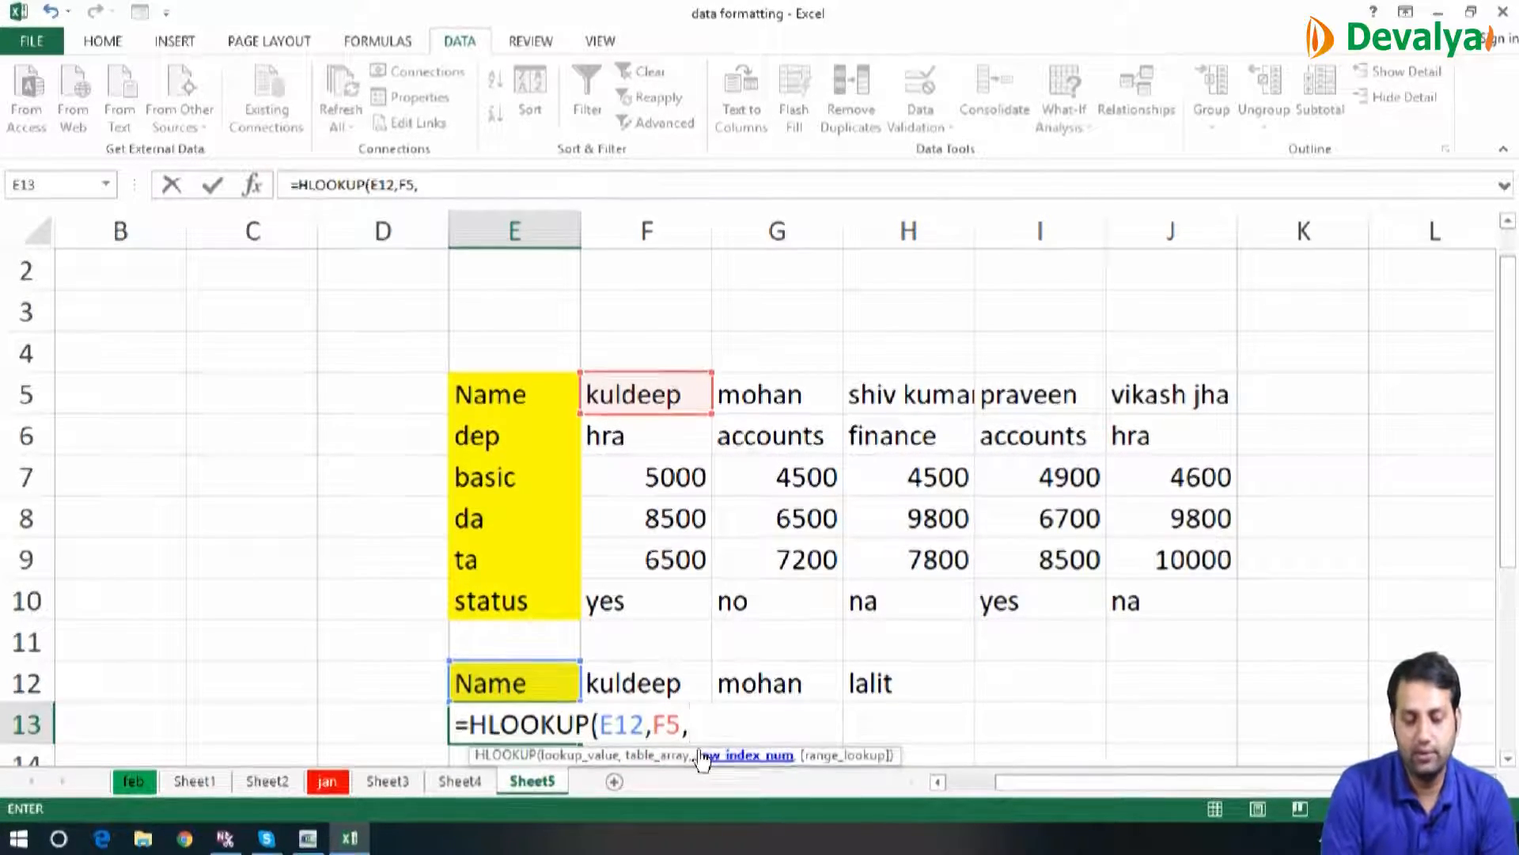
text(2)
text(,0))
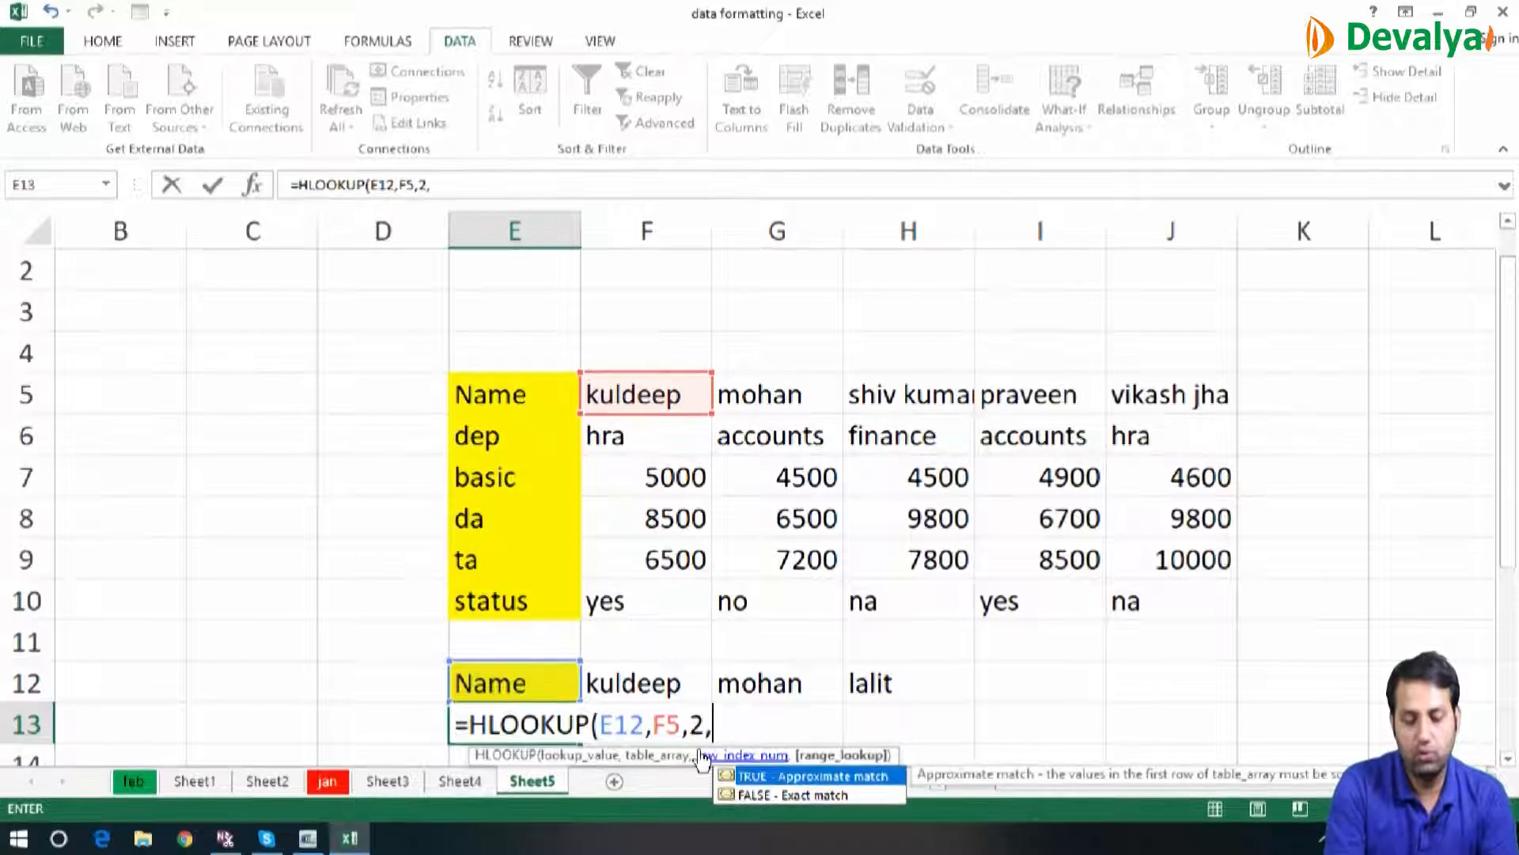
key(Return)
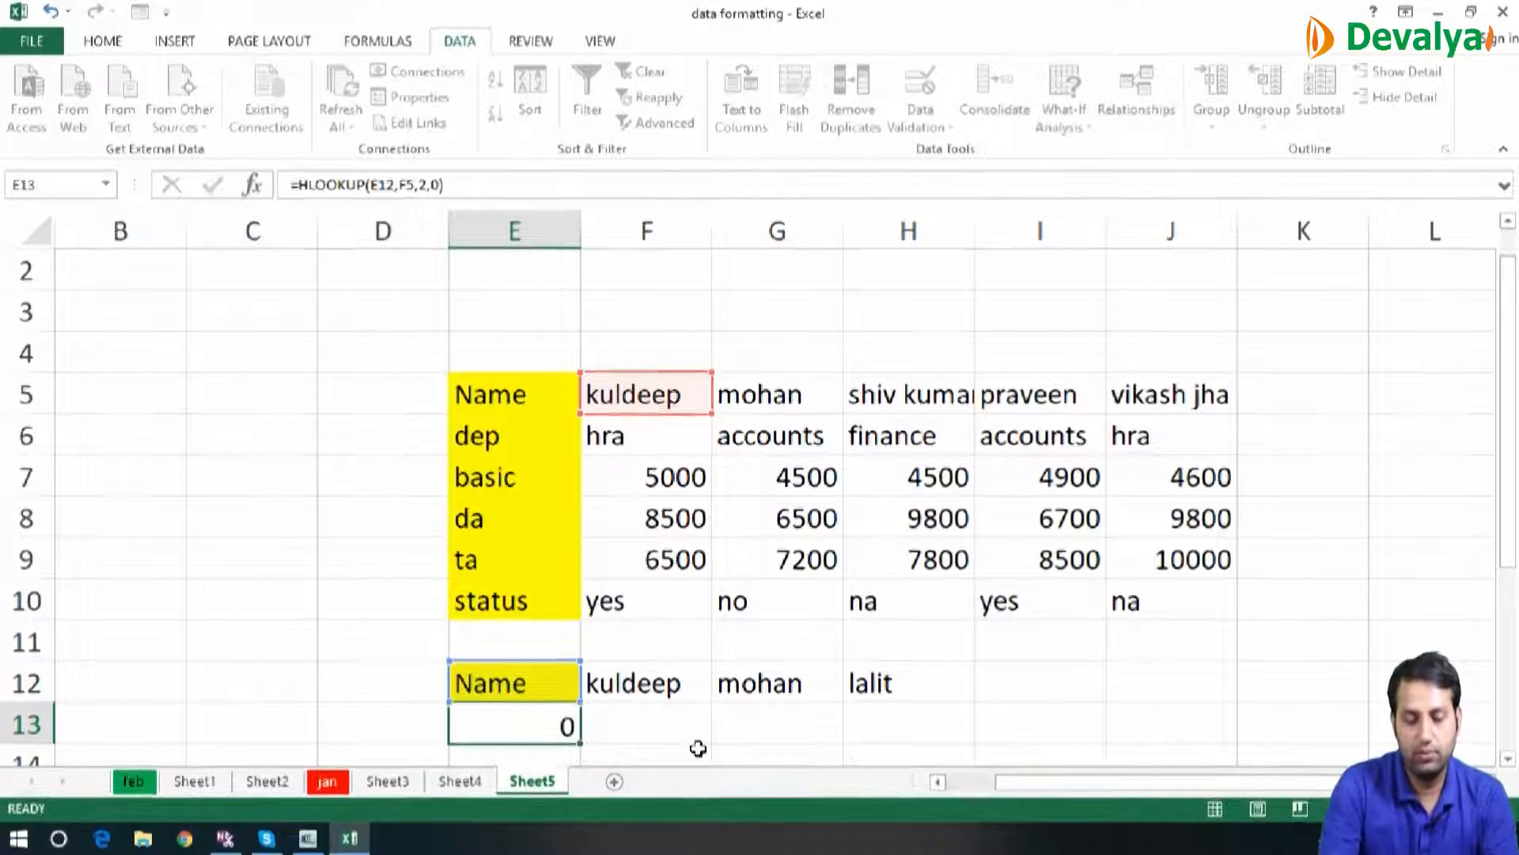
key(Up)
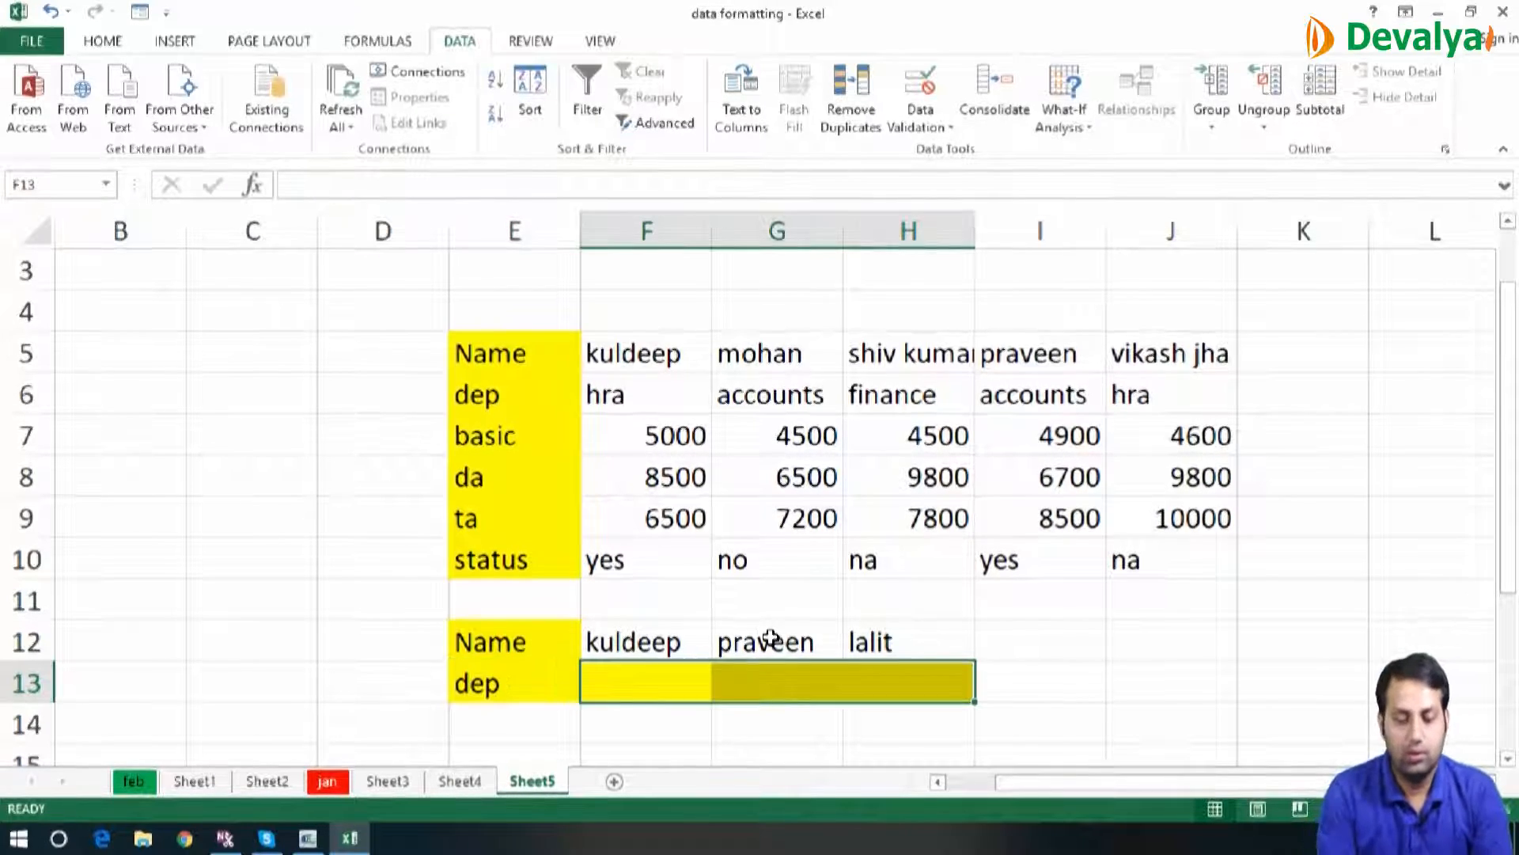
Replace the formula in E13 with an HLOOKUP of E12 in table E5:J10, row index 2, range lookup 0
key(Left)
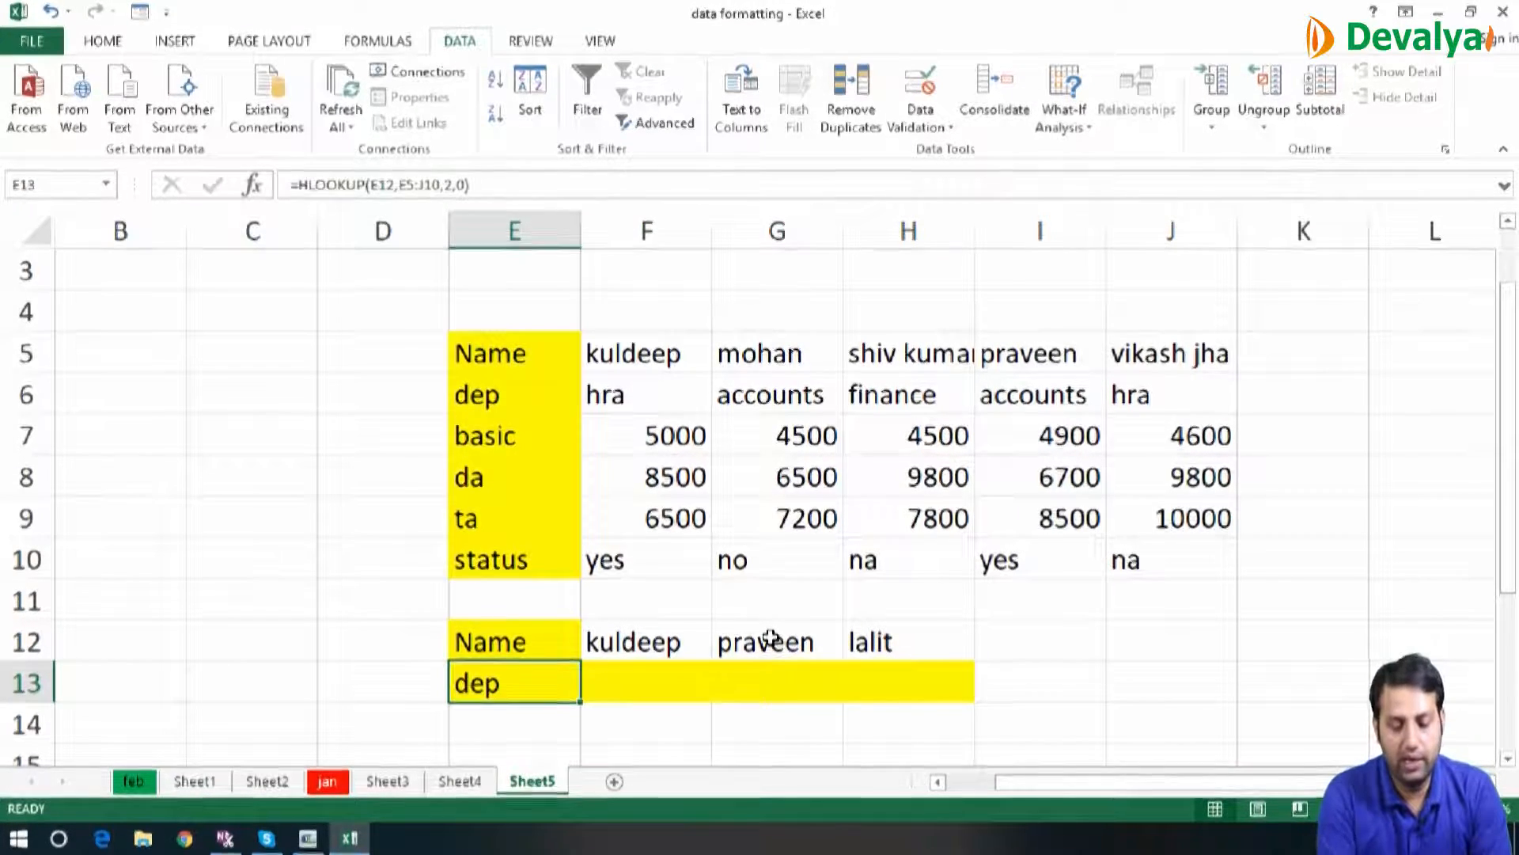
key(Delete)
text(=h)
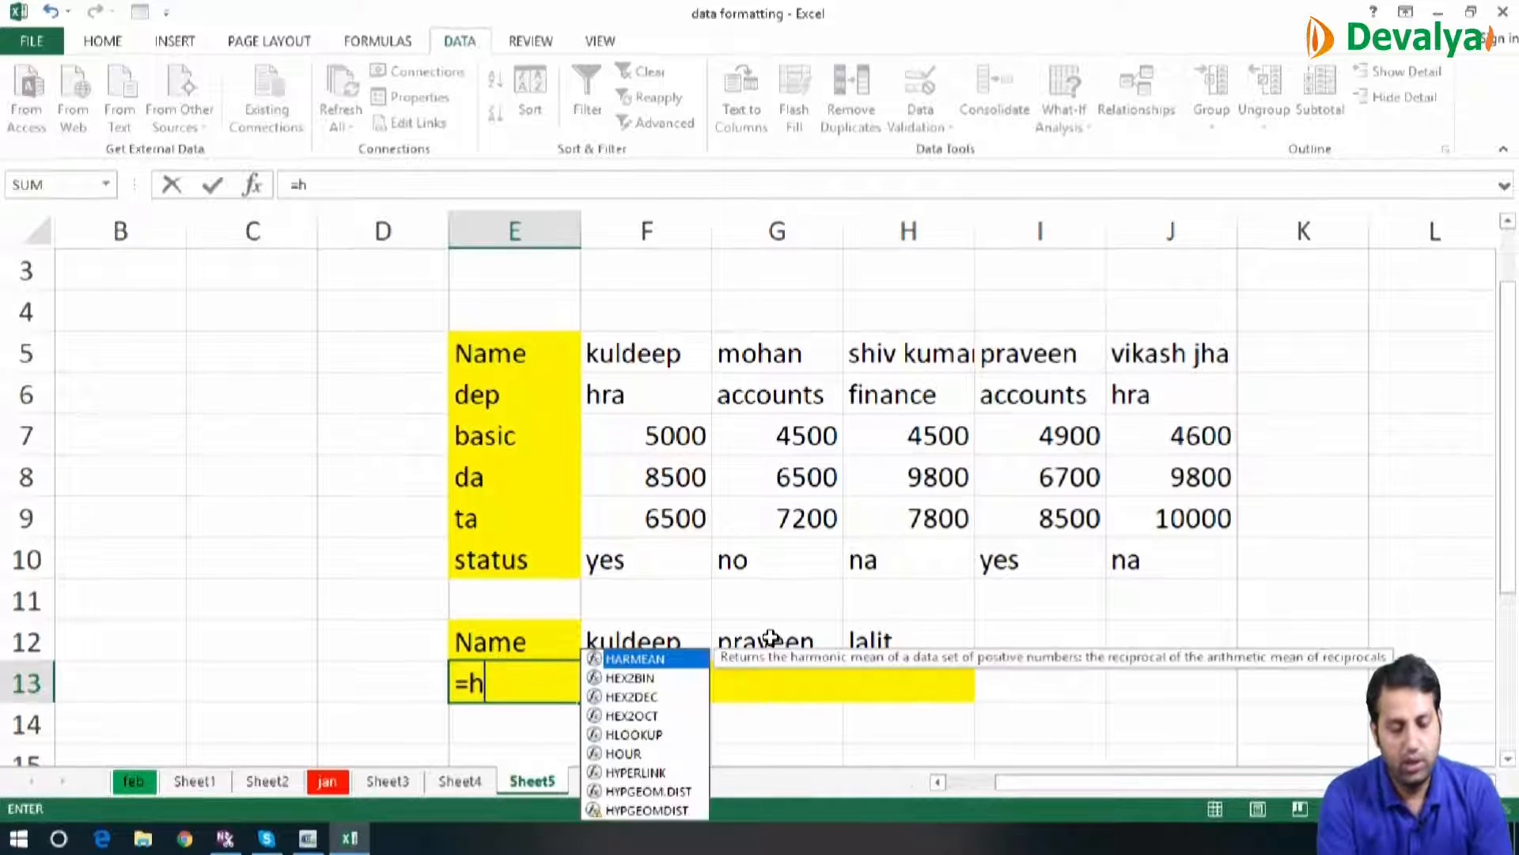
text(lo)
key(Tab)
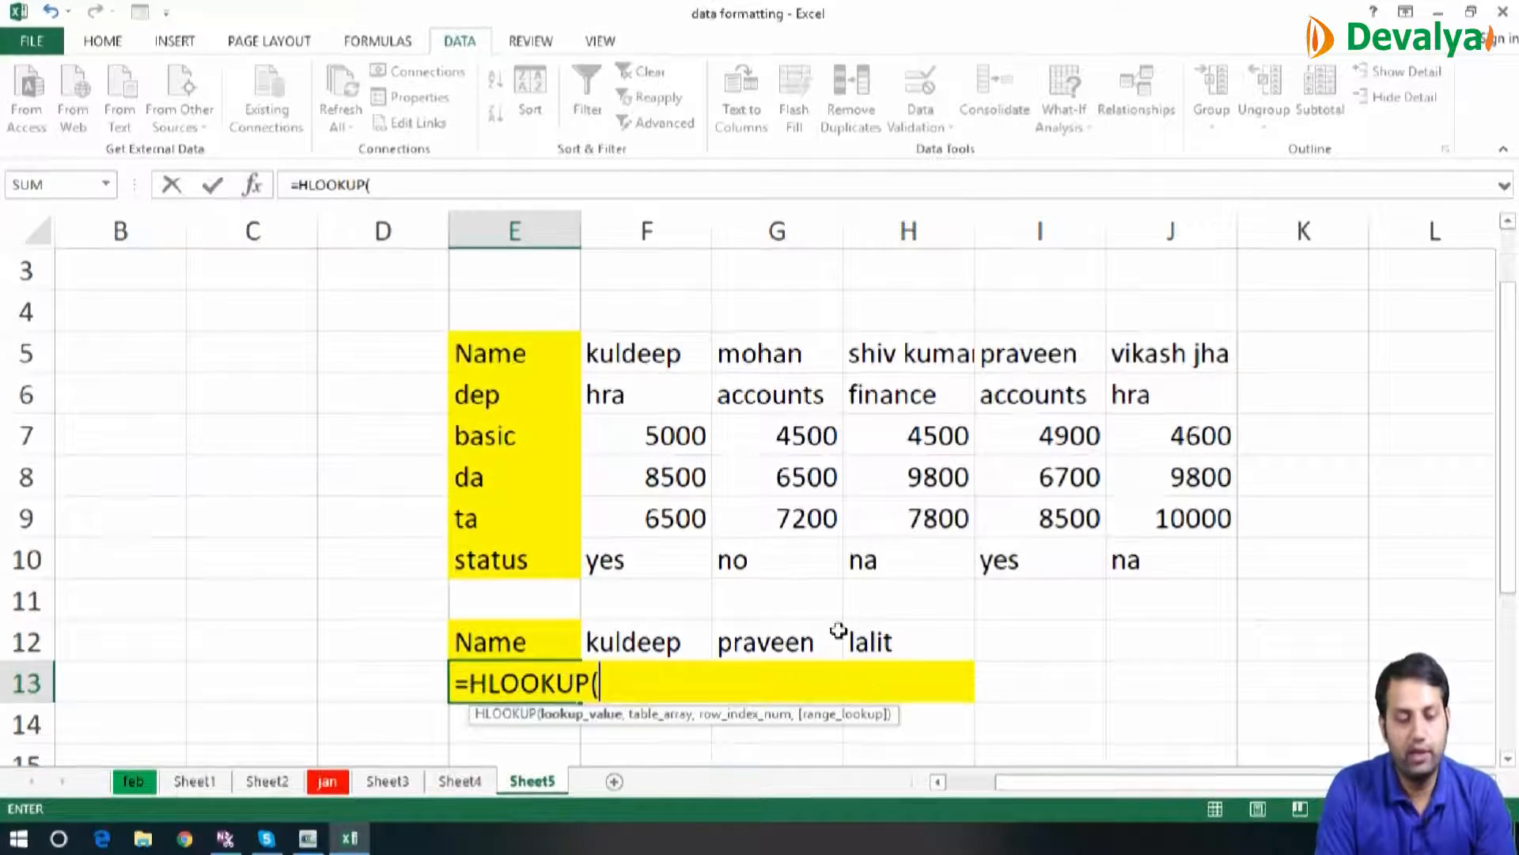
click(546, 633)
text(,)
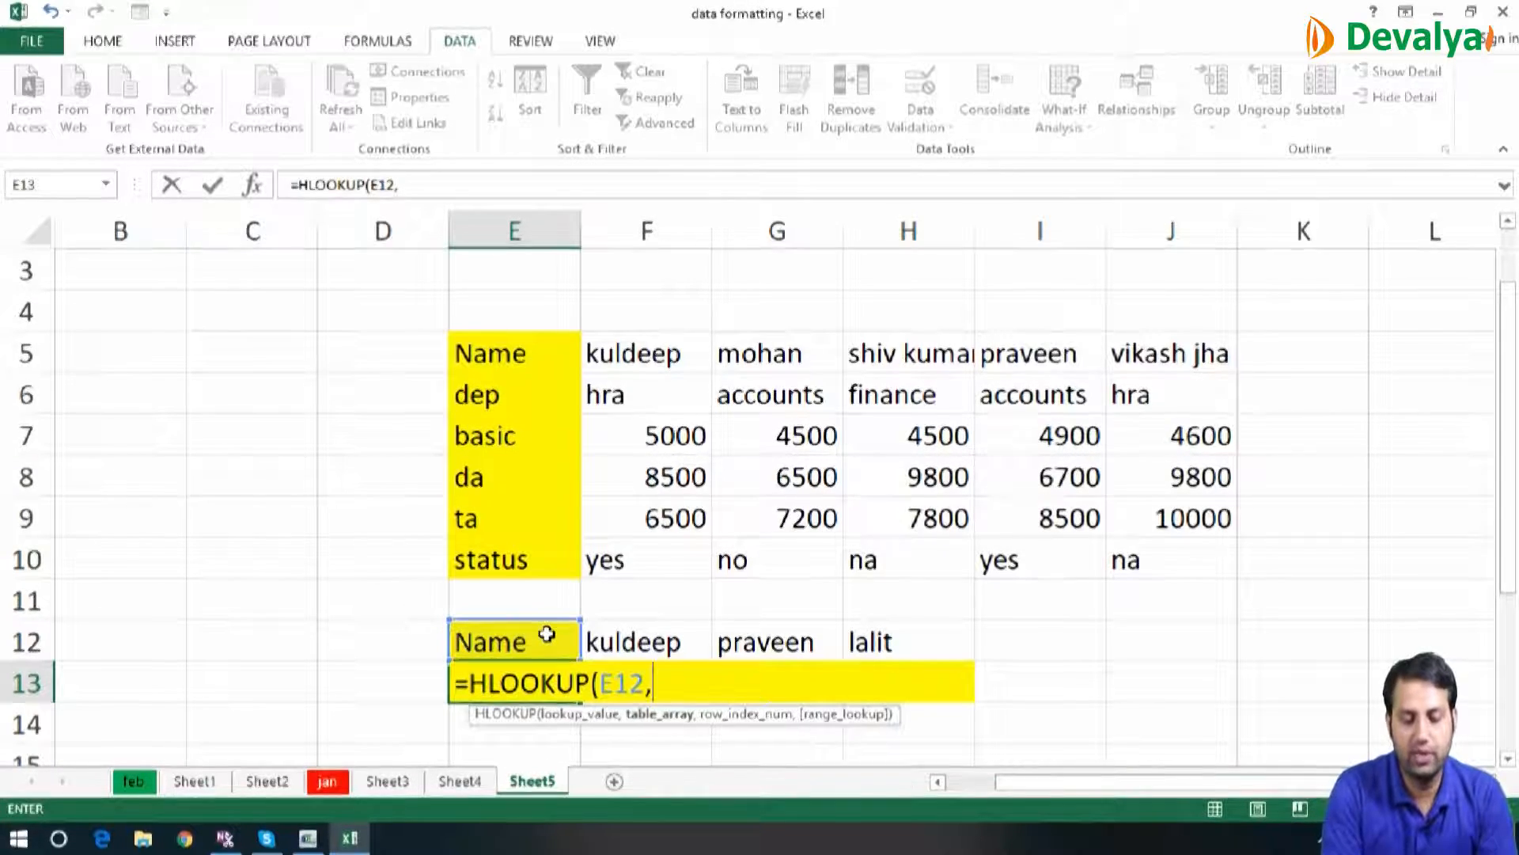
drag(526, 356, 1219, 564)
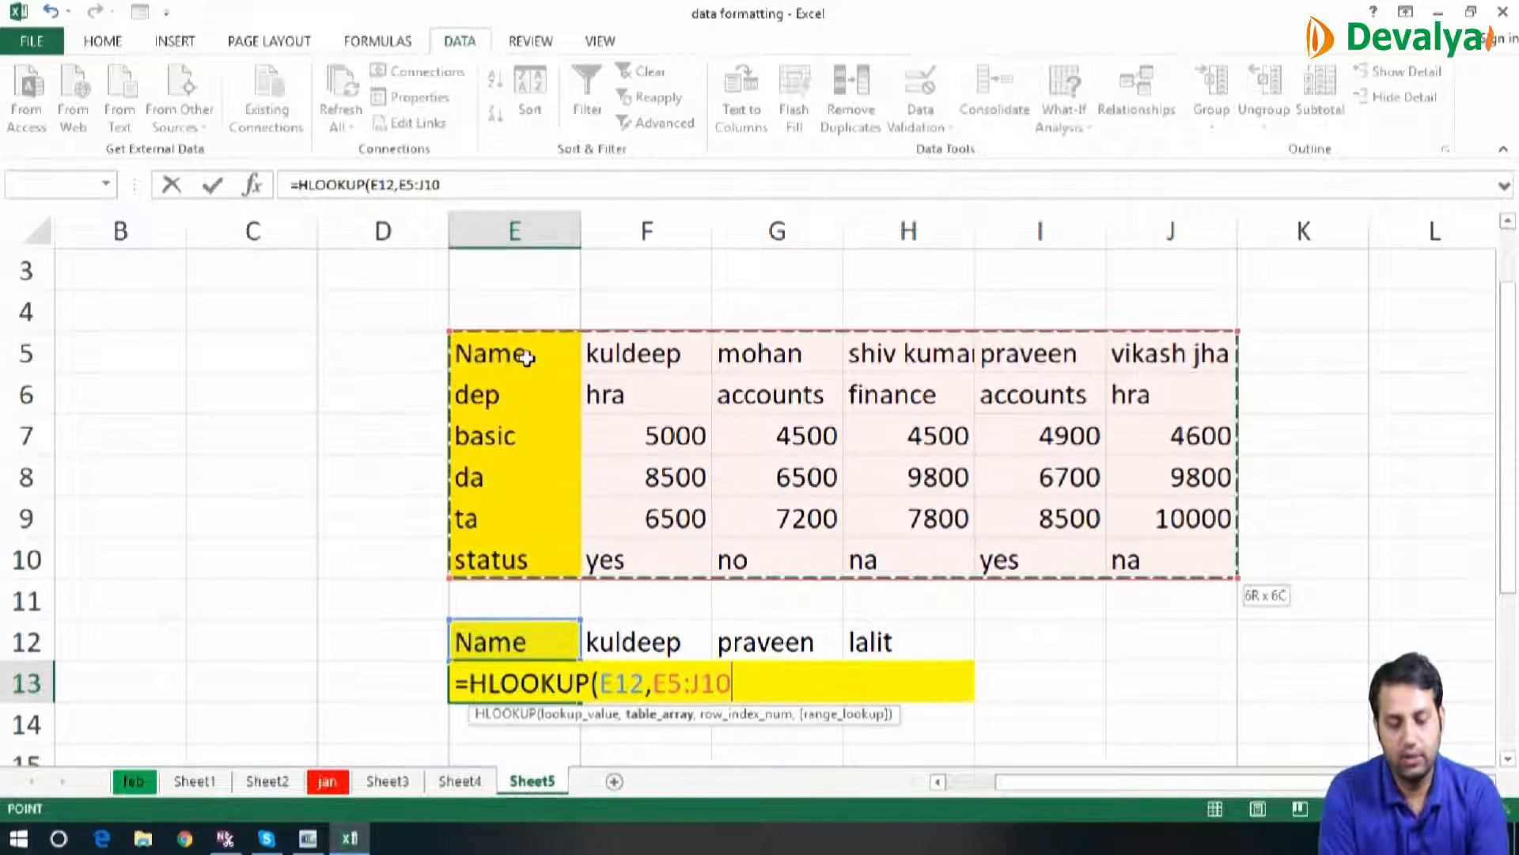
text(,)
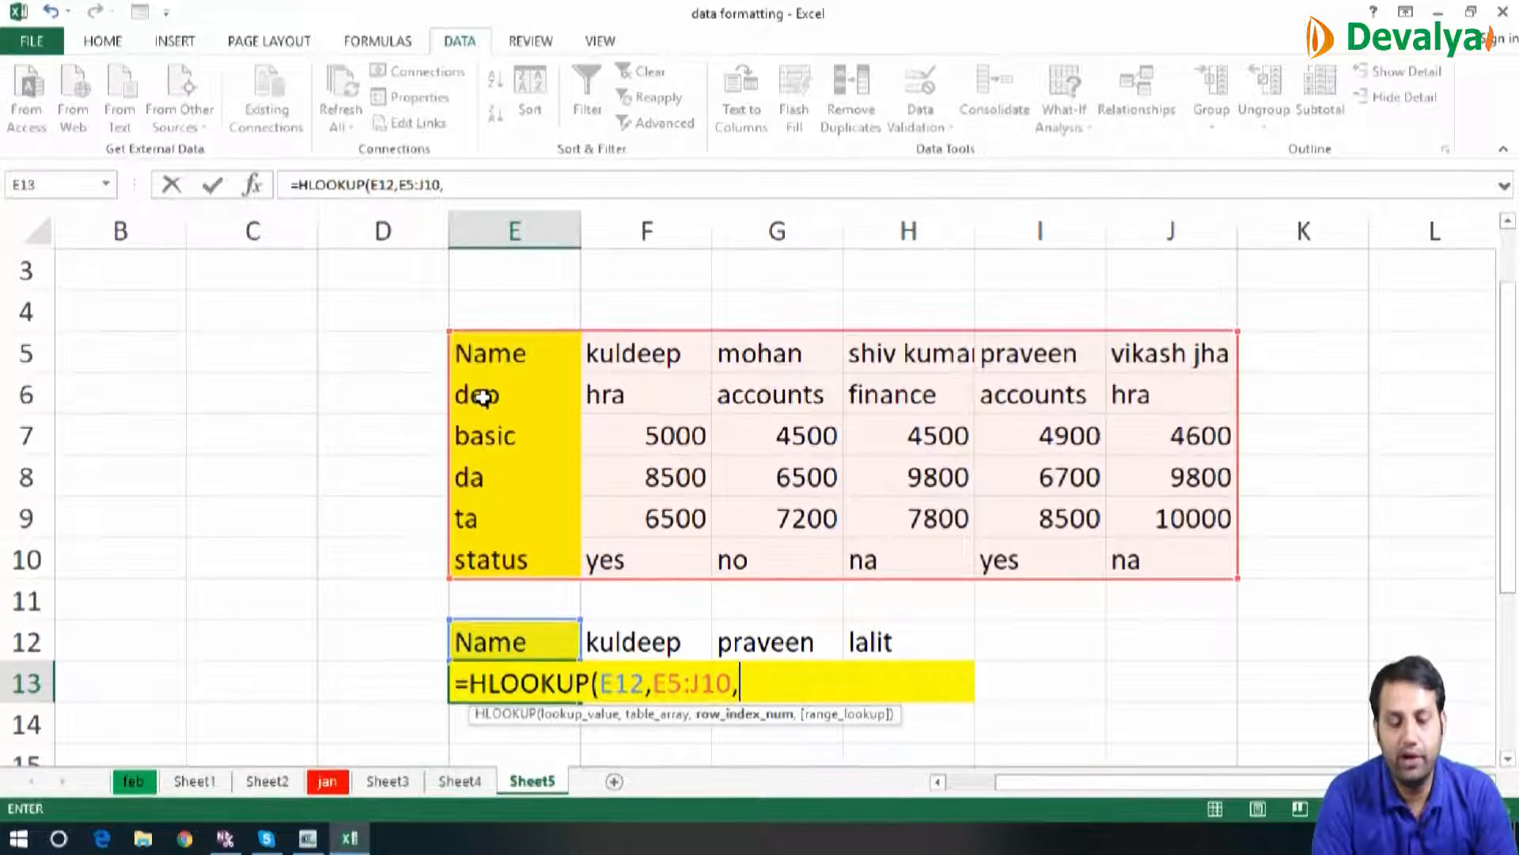
text(,0))
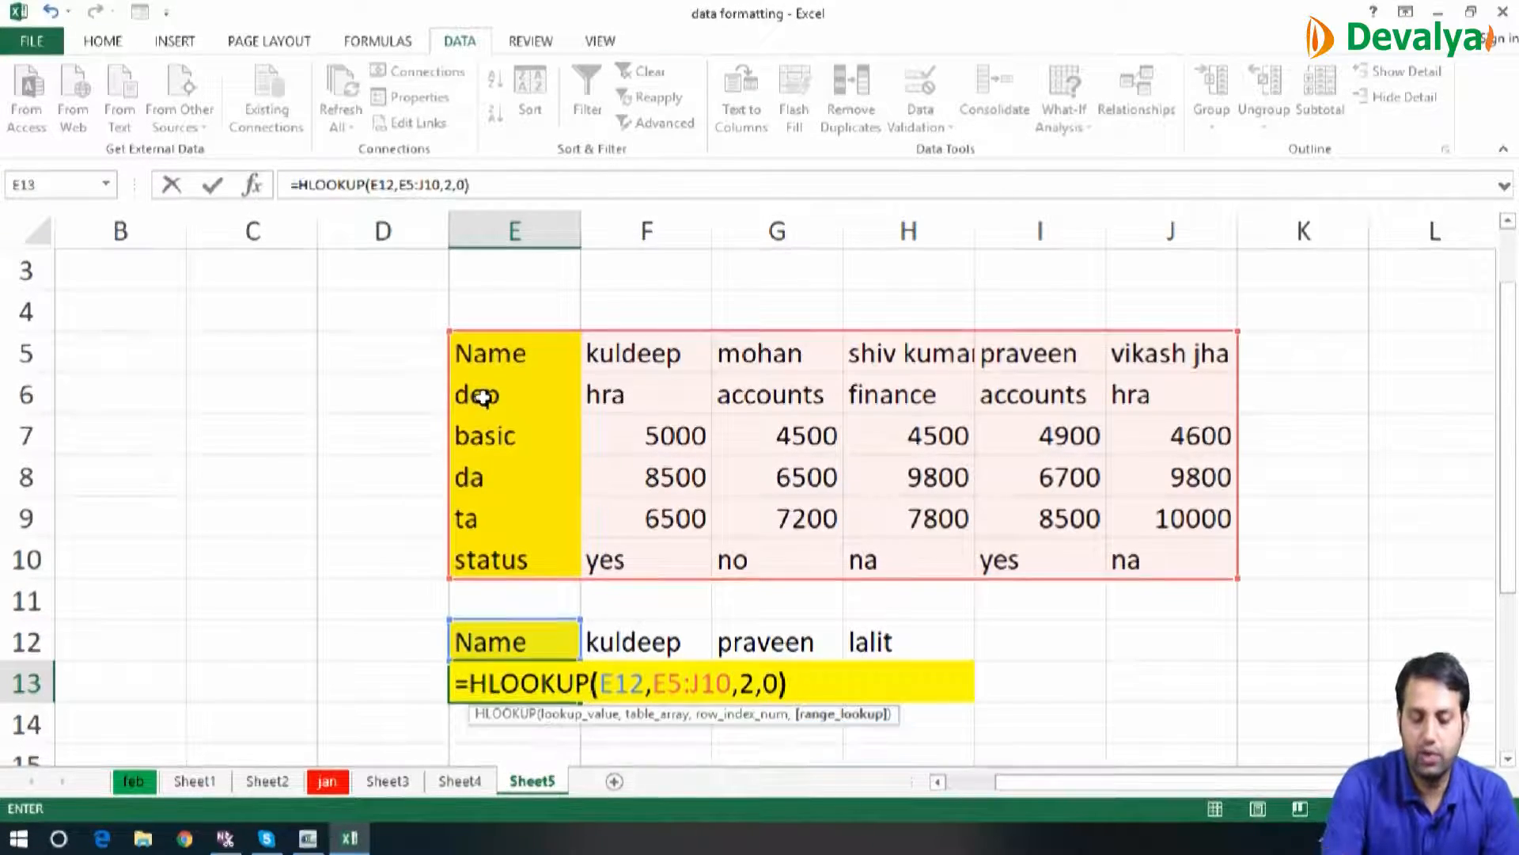
key(Return)
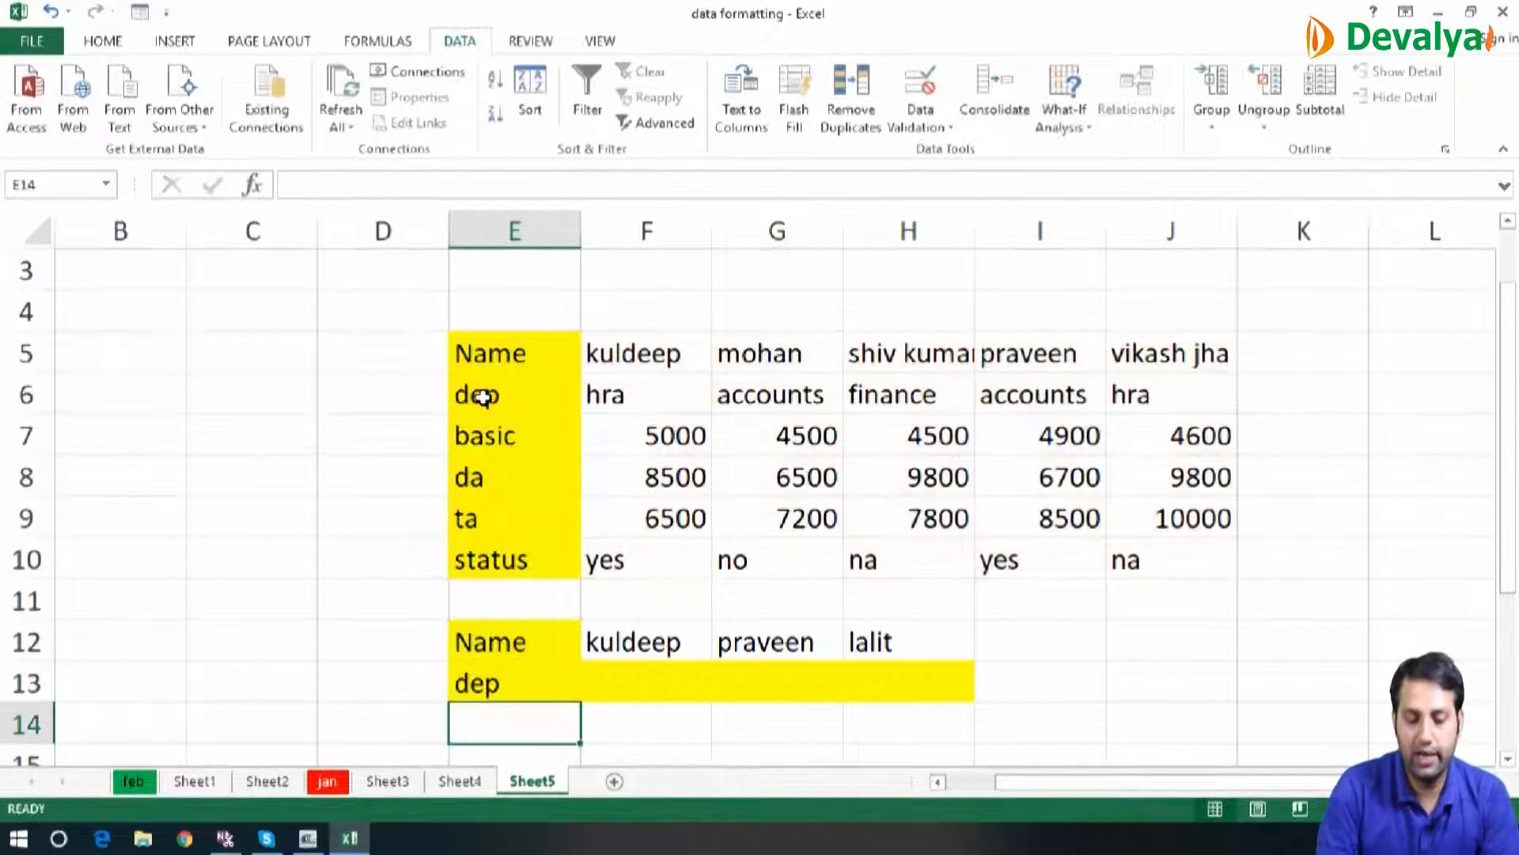
Fill the HLOOKUP formula from E13 across to H13
key(Up)
key(shift+Right)
key(shift+Right)
key(shift+Right)
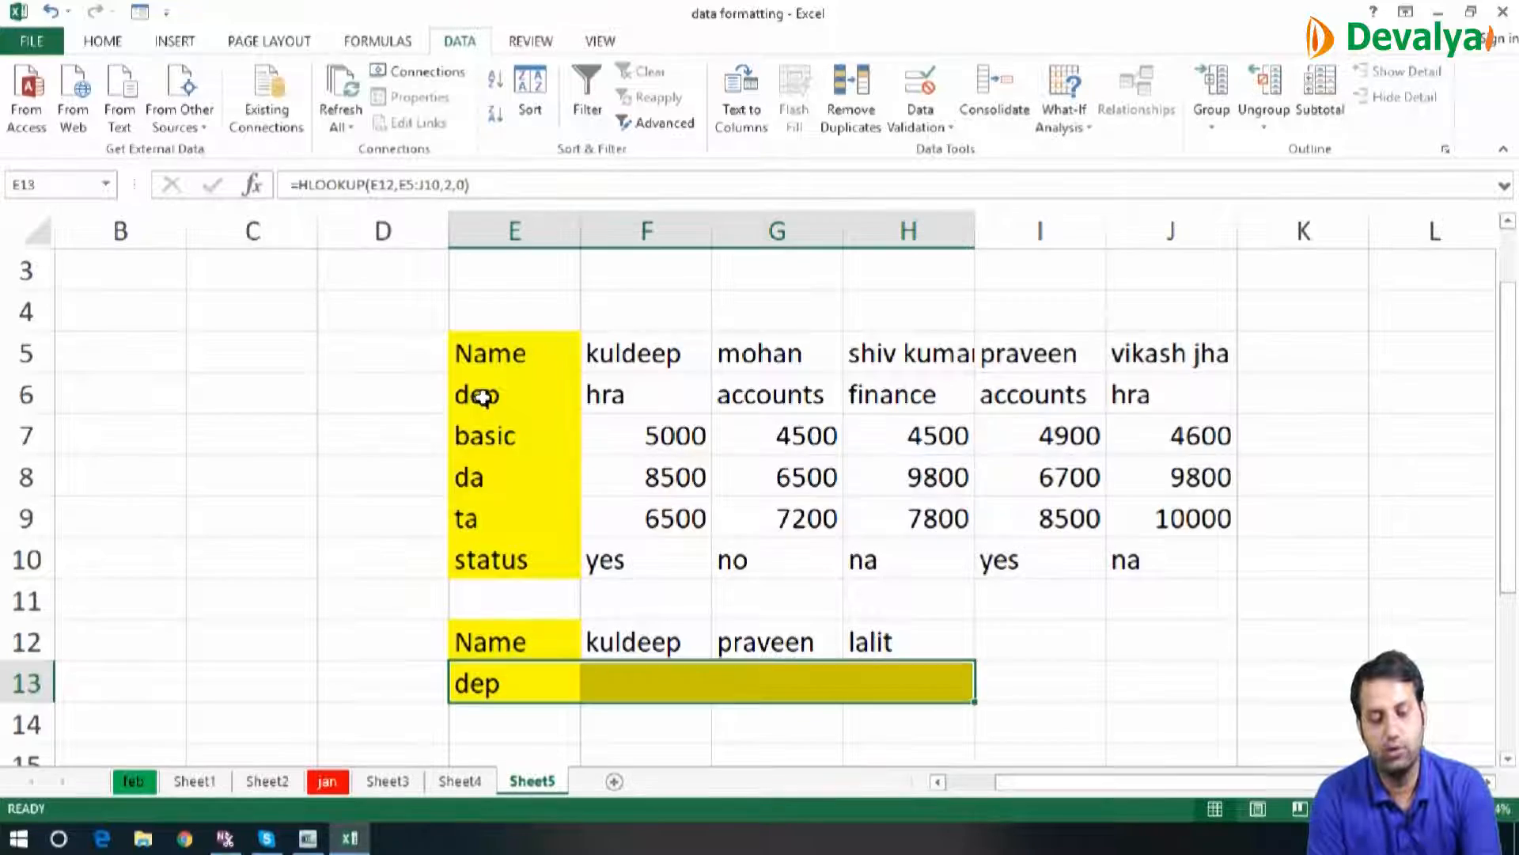
key(ctrl+r)
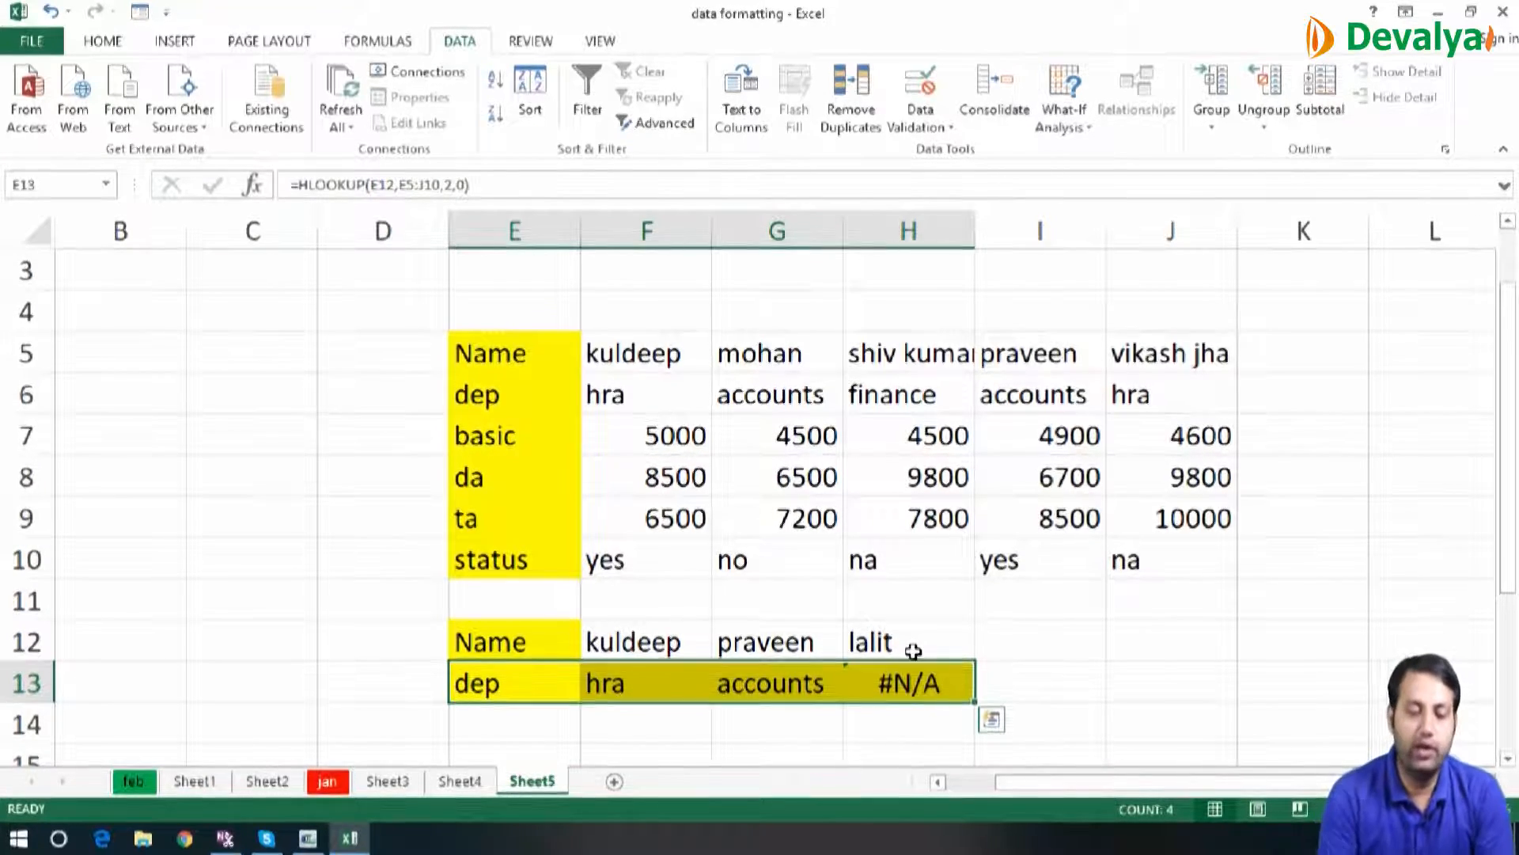
Add a new sheet and enter 50, 60, 70 and 80 down cells C2:C5
click(615, 782)
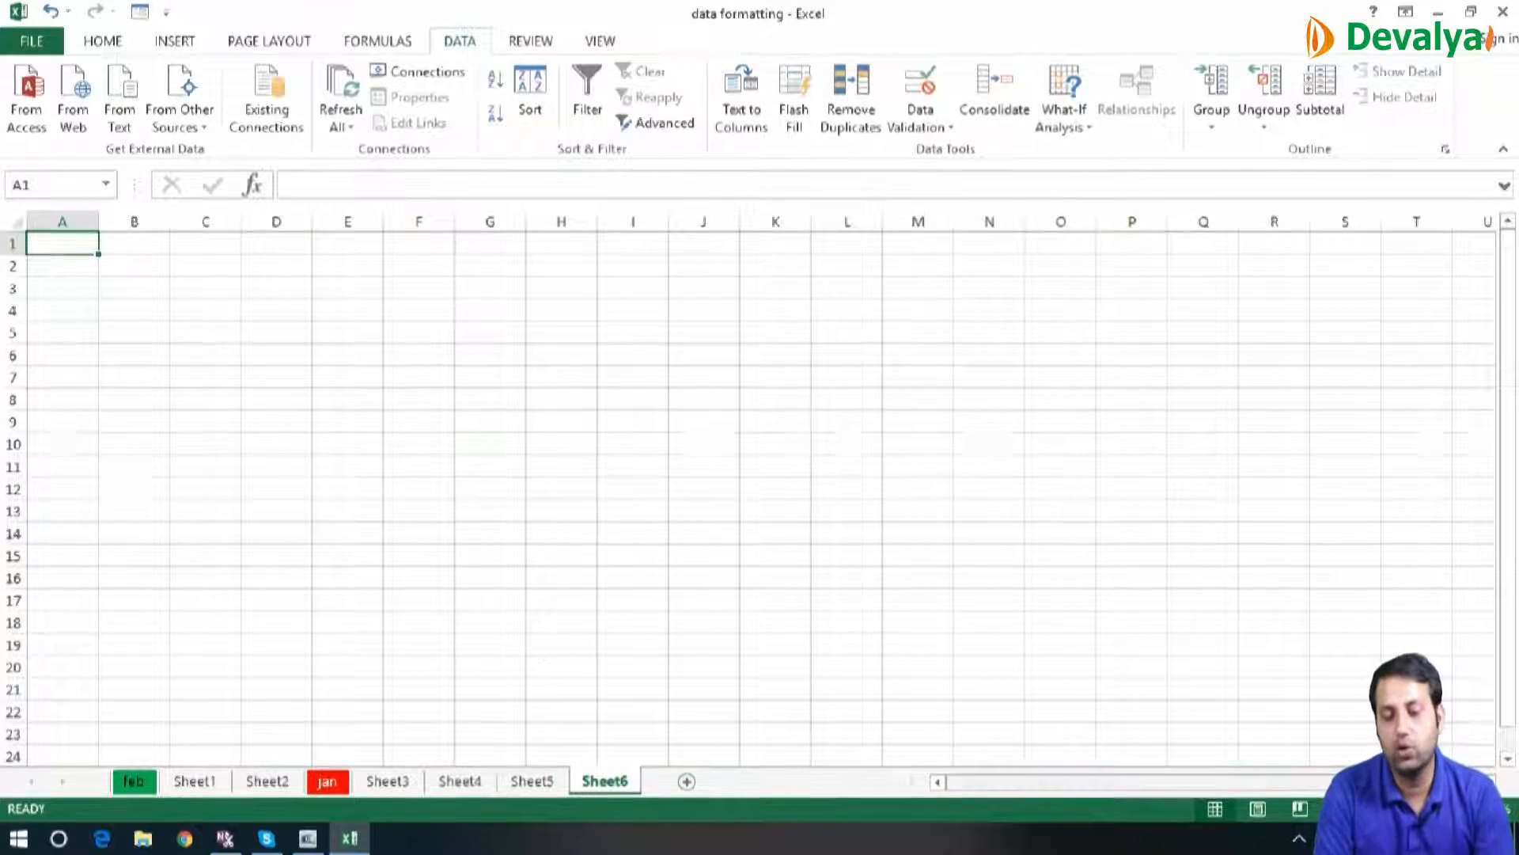
scroll(903, 512, up, 5)
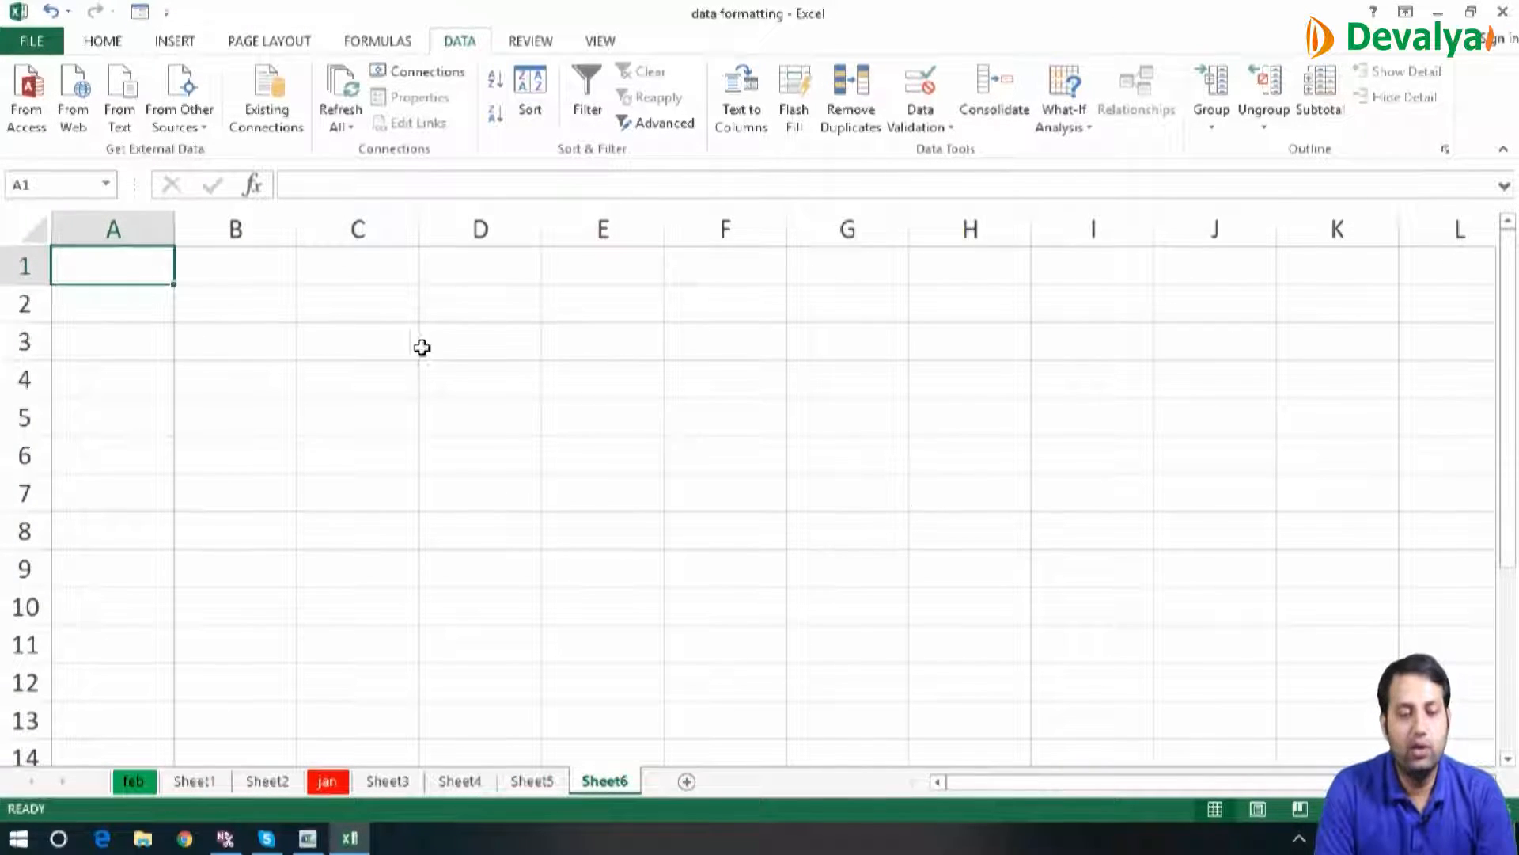
click(399, 303)
text(50)
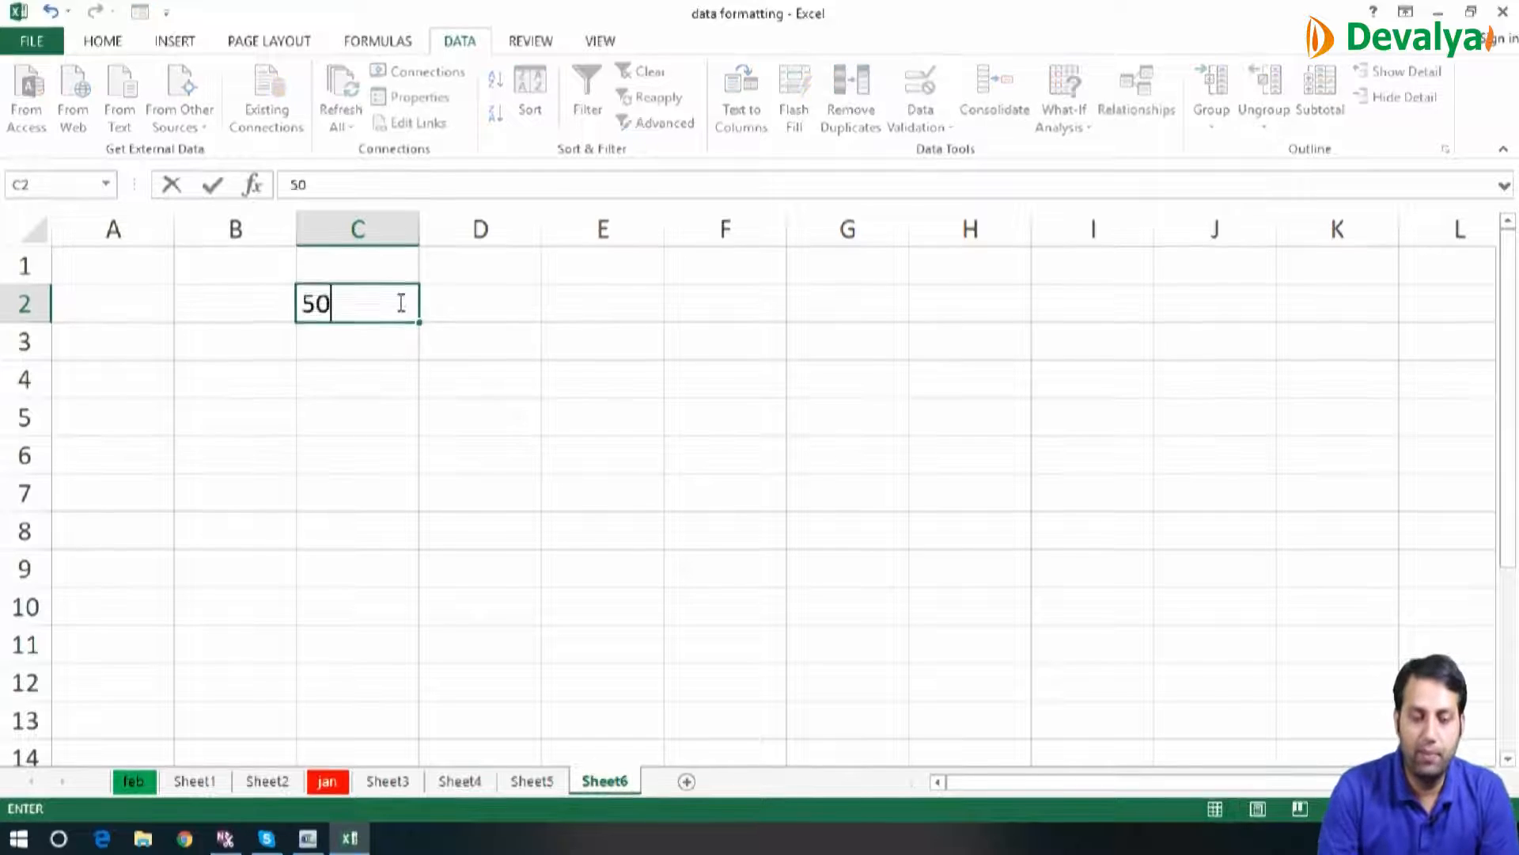
key(Return)
text(60)
key(Return)
text(70)
key(Return)
text(80)
key(Return)
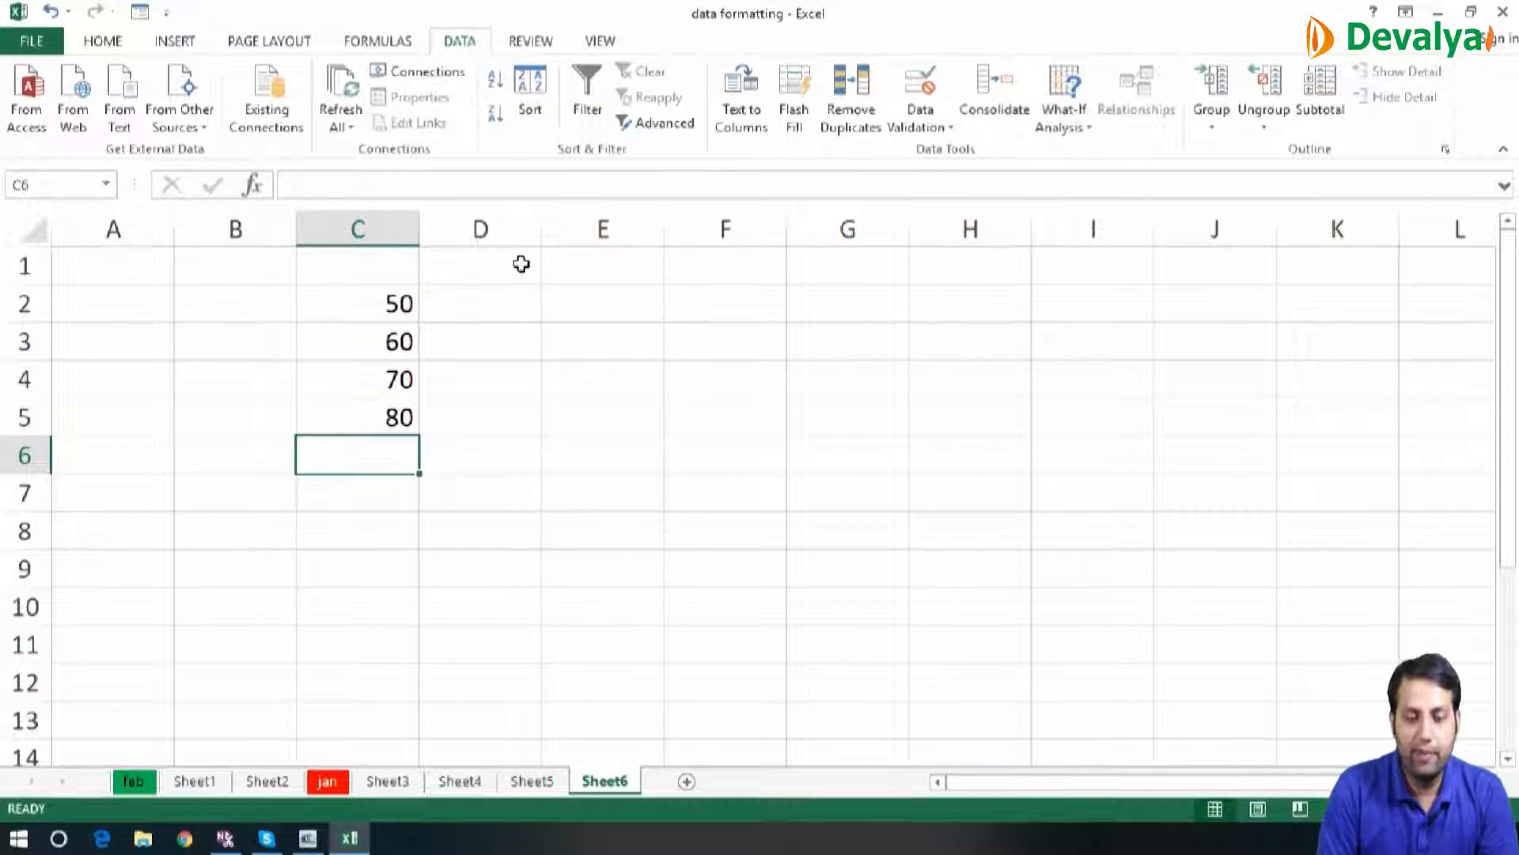
Enter the multiplier 100 in cell D1 above the results column
key(Right)
key(Up)
key(Up)
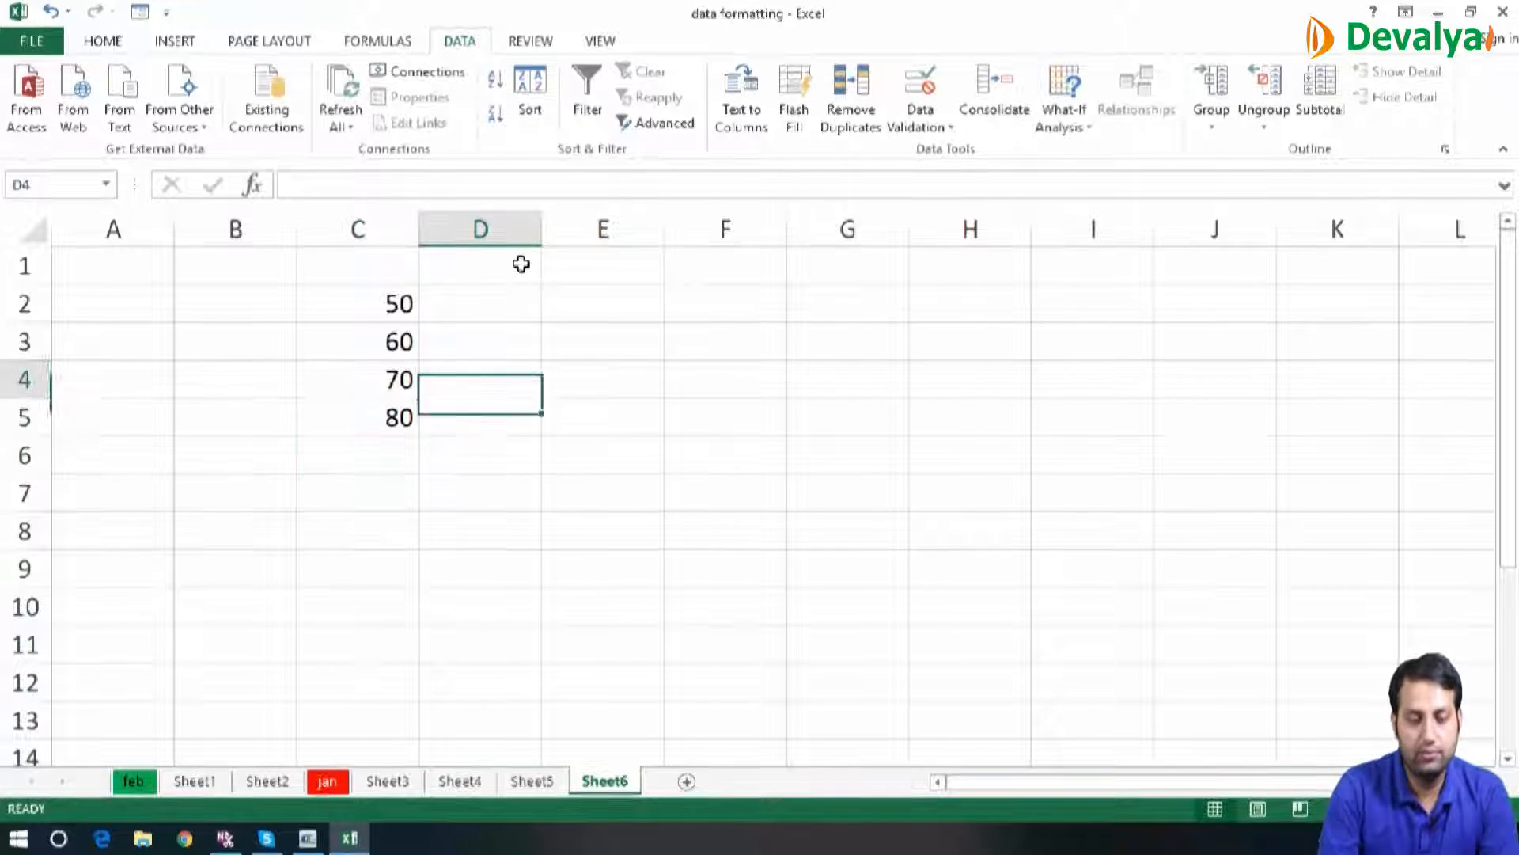
key(Up)
key(Up)
key(Up)
text(100)
key(Return)
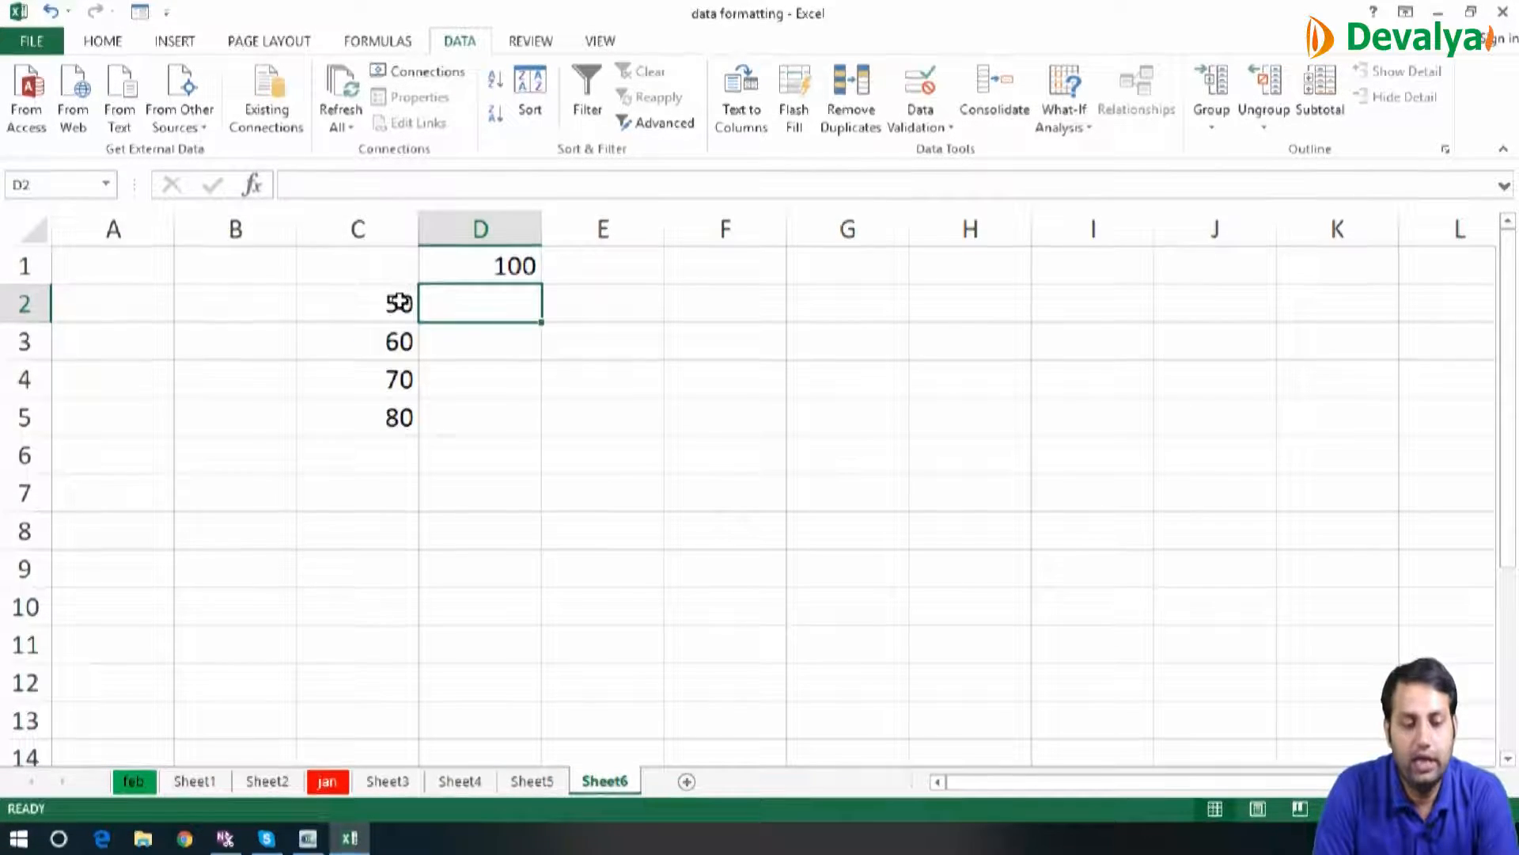
Try multiplying C2 by D1 with relative references in D2 and fill the formula down to D5
text(=)
key(Left)
text(*)
click(509, 279)
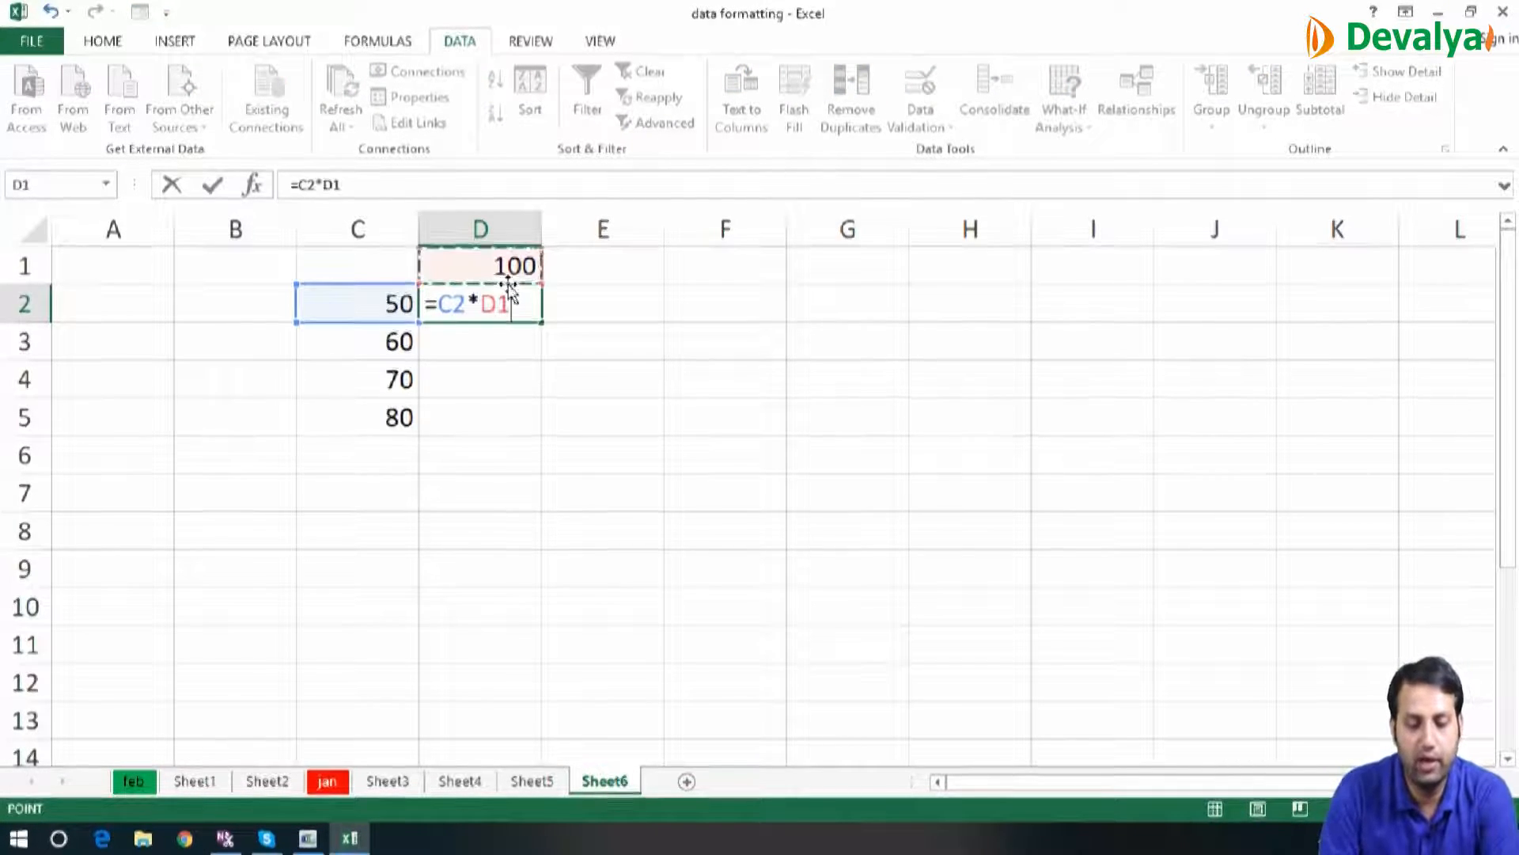
key(Return)
key(Up)
key(shift+Down)
key(shift+Down)
key(shift+Down)
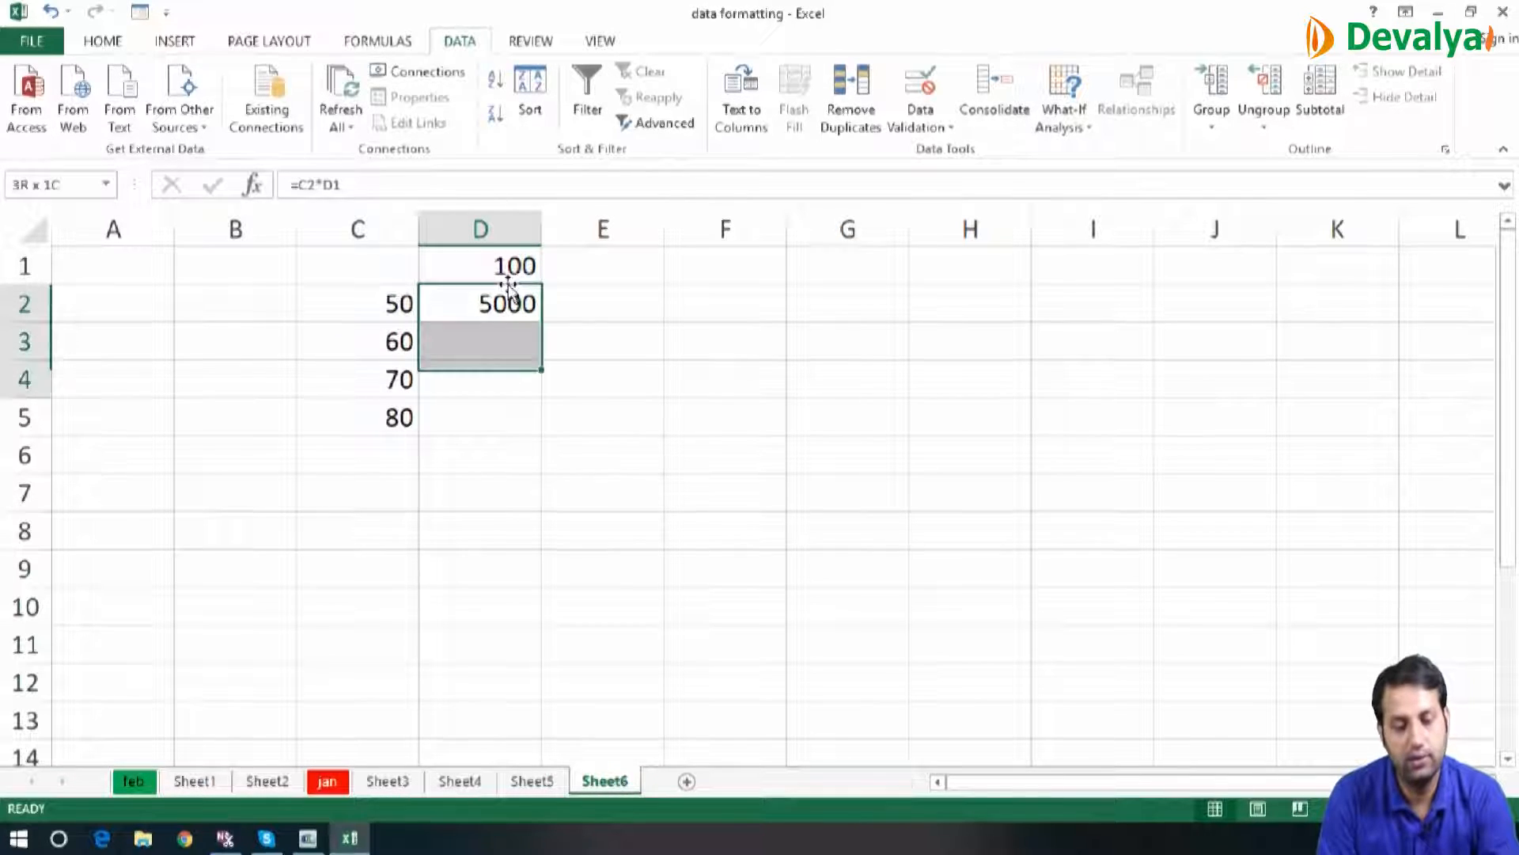
key(ctrl+d)
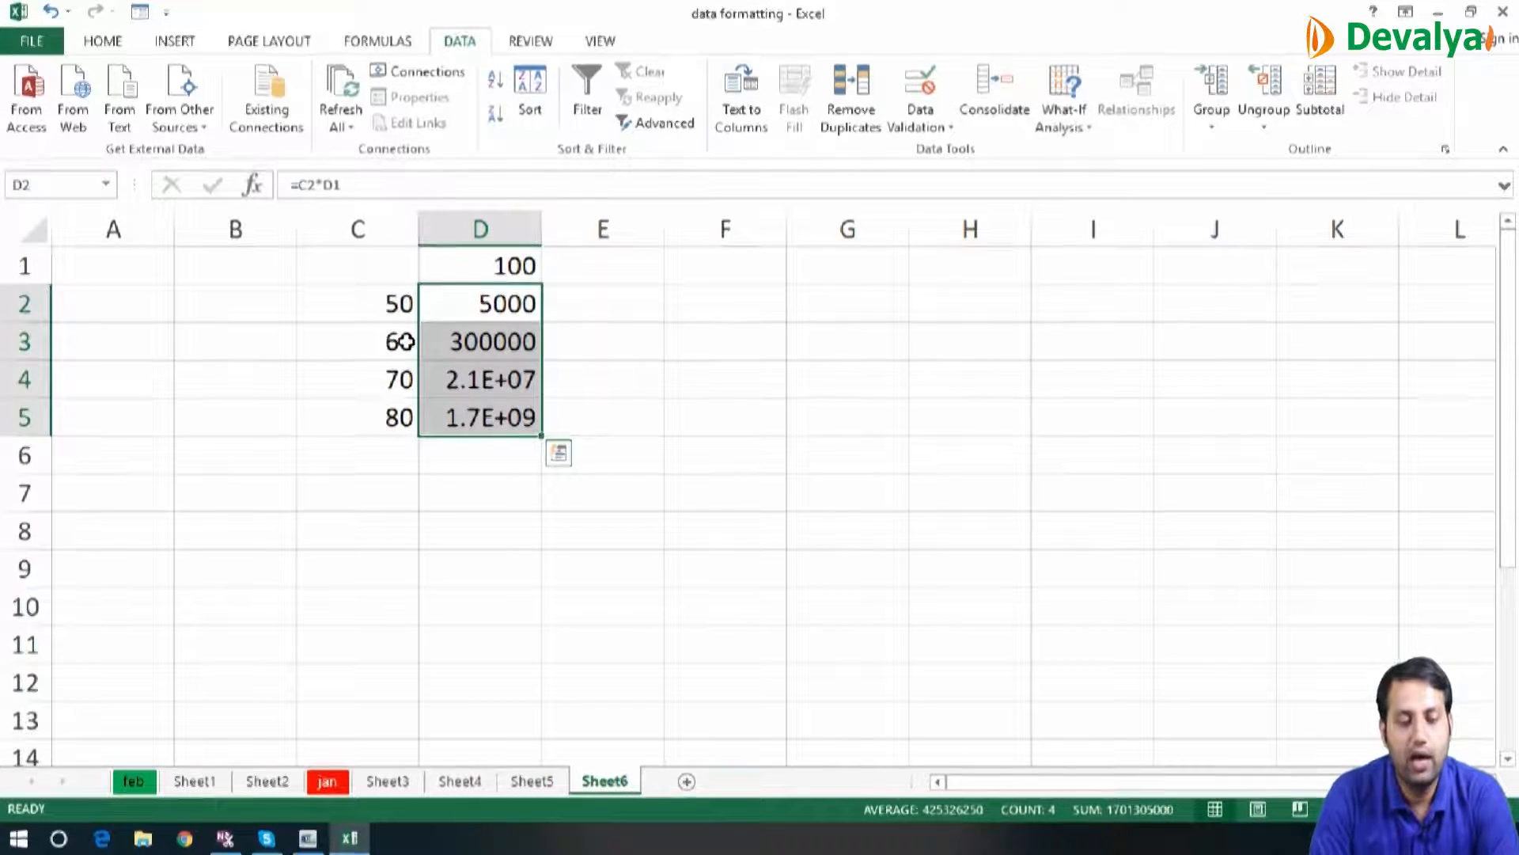
Inspect the copied formula in D3, and clear the multiplication formulas from D2:D5
click(492, 339)
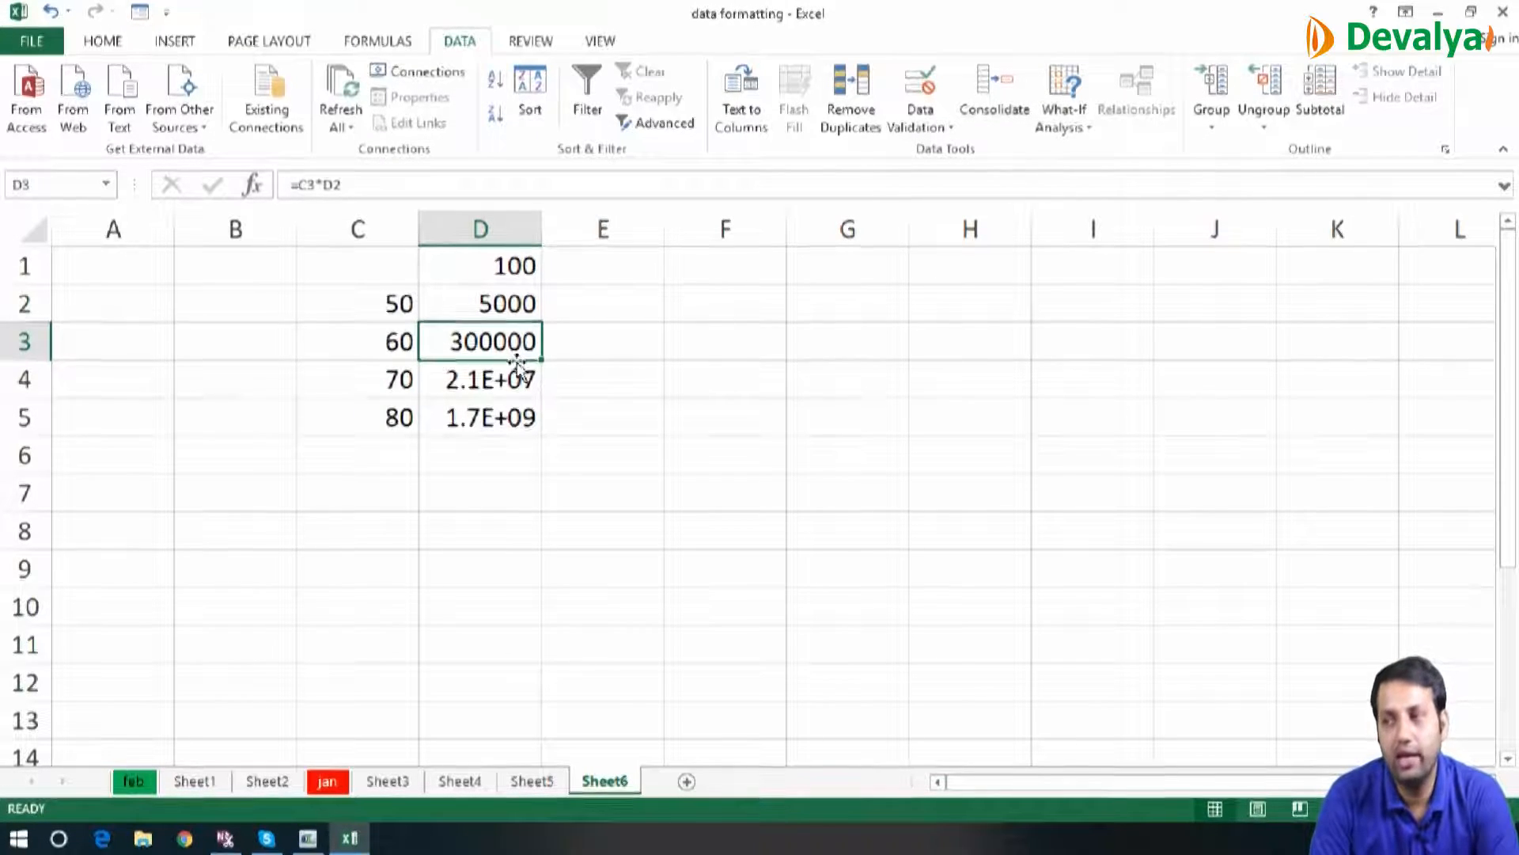
key(Delete)
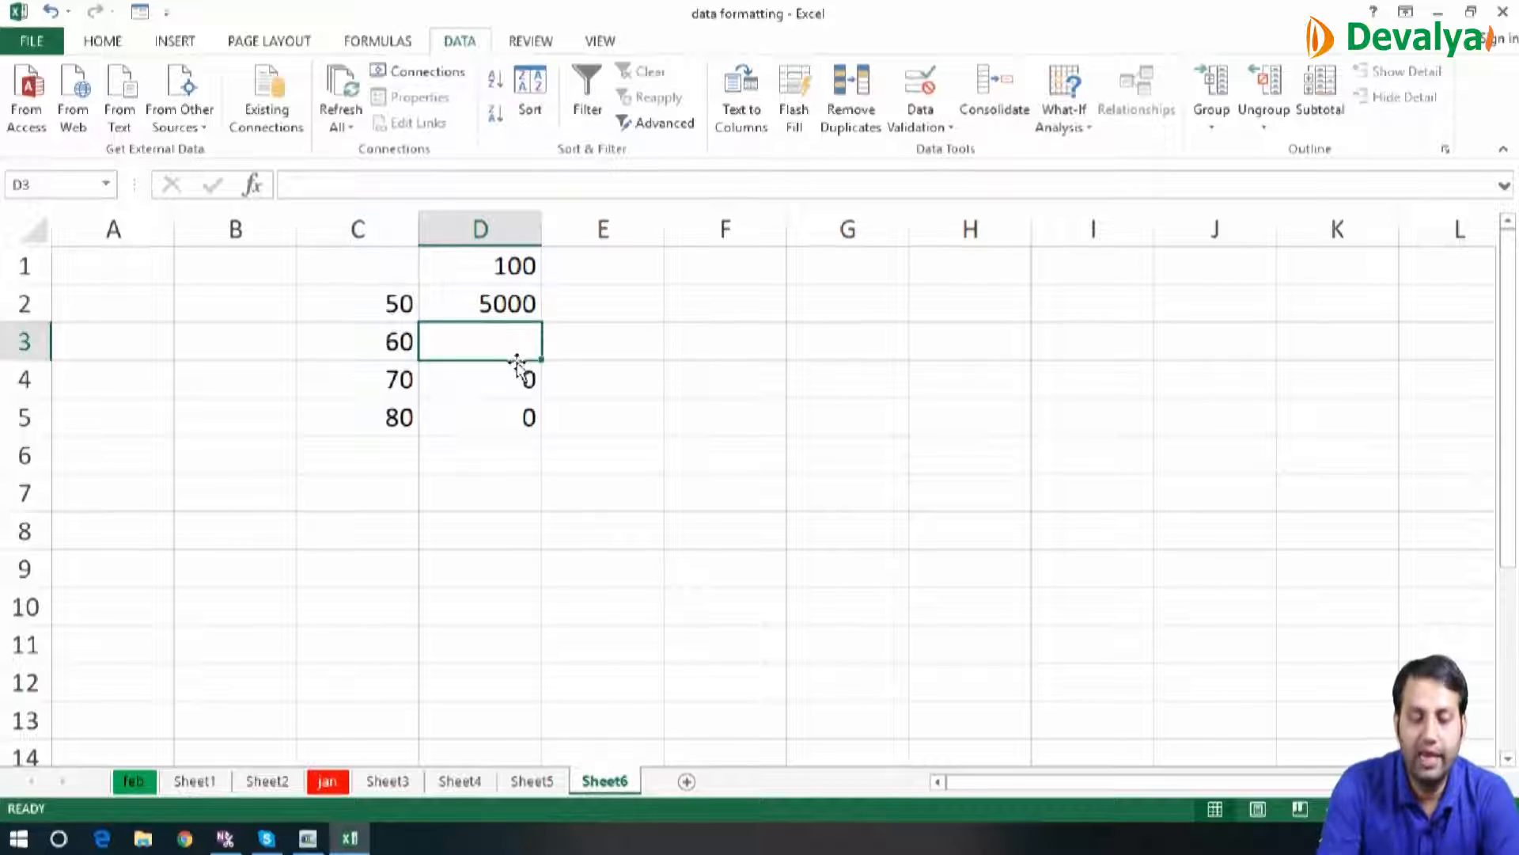
key(Up)
key(shift+Down)
key(shift+Down)
key(shift+Down)
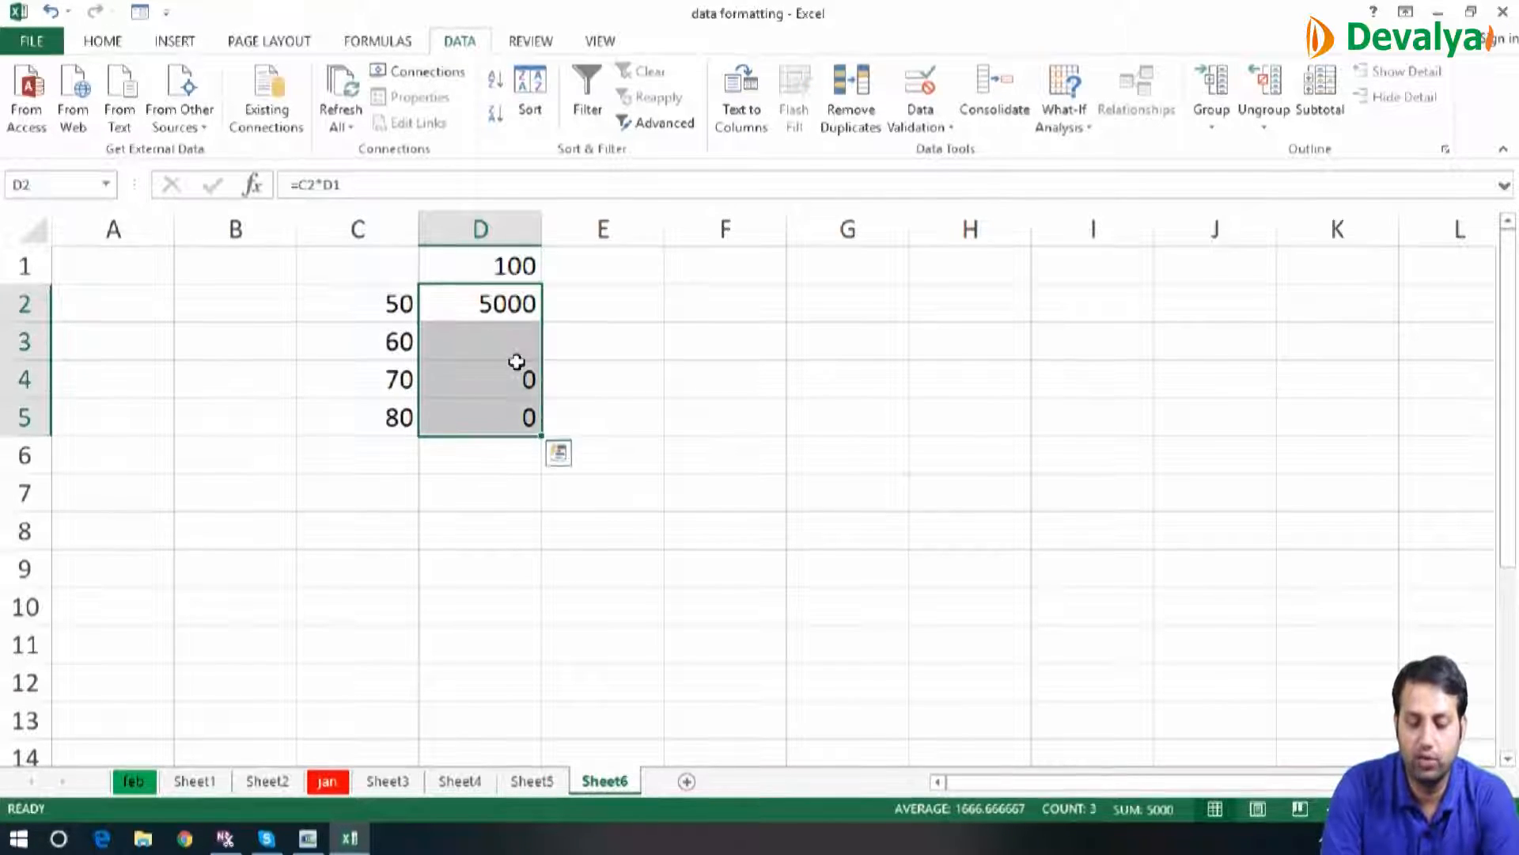
key(Delete)
Enter the formula =C2*$D$1 in D2, locking the multiplier as an absolute reference
key(Up)
key(Down)
text(=)
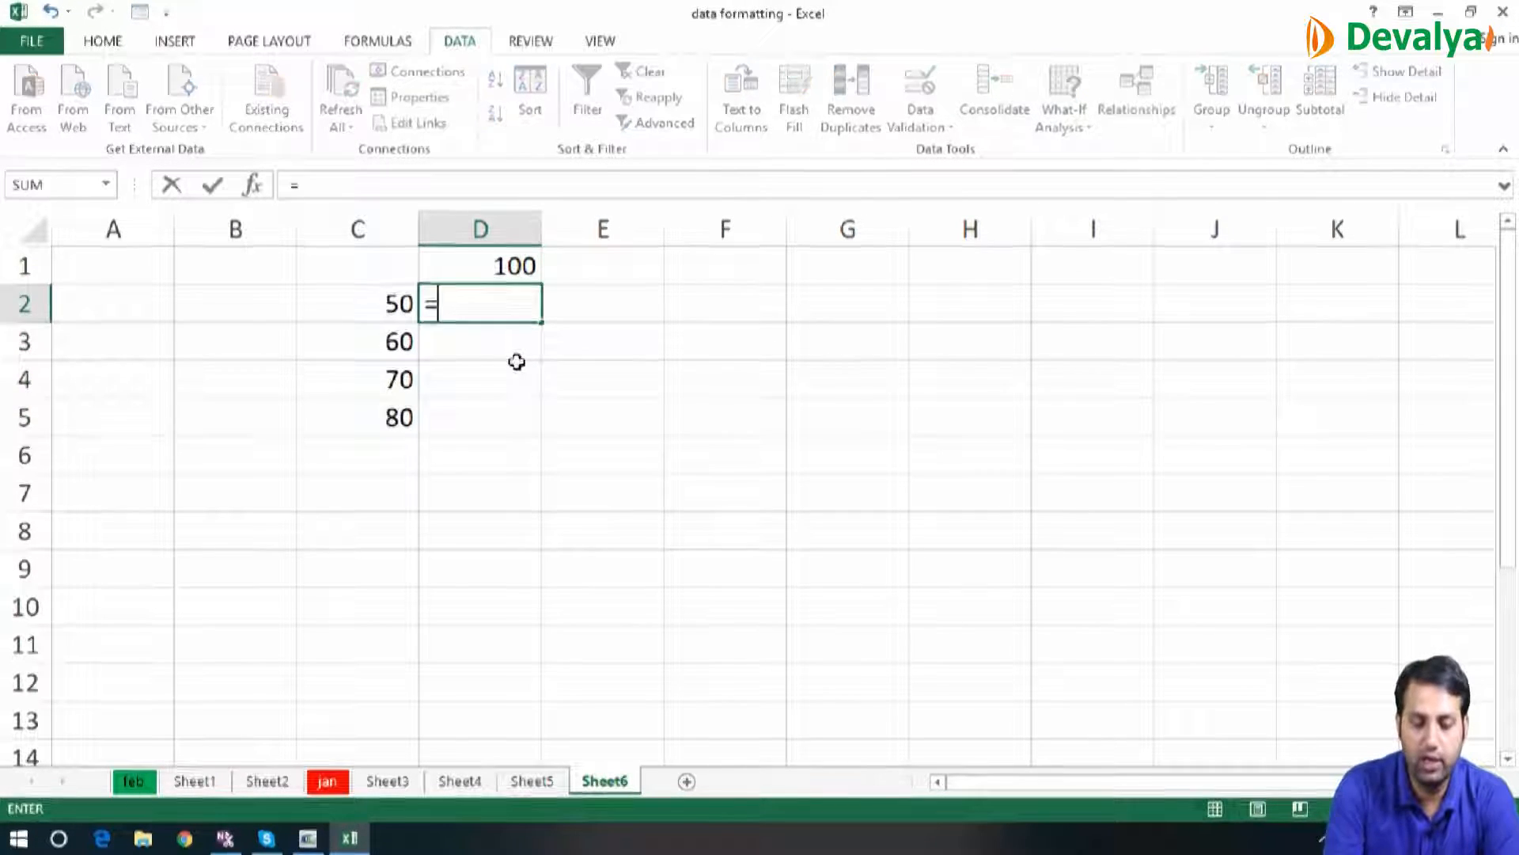
click(380, 305)
text(*)
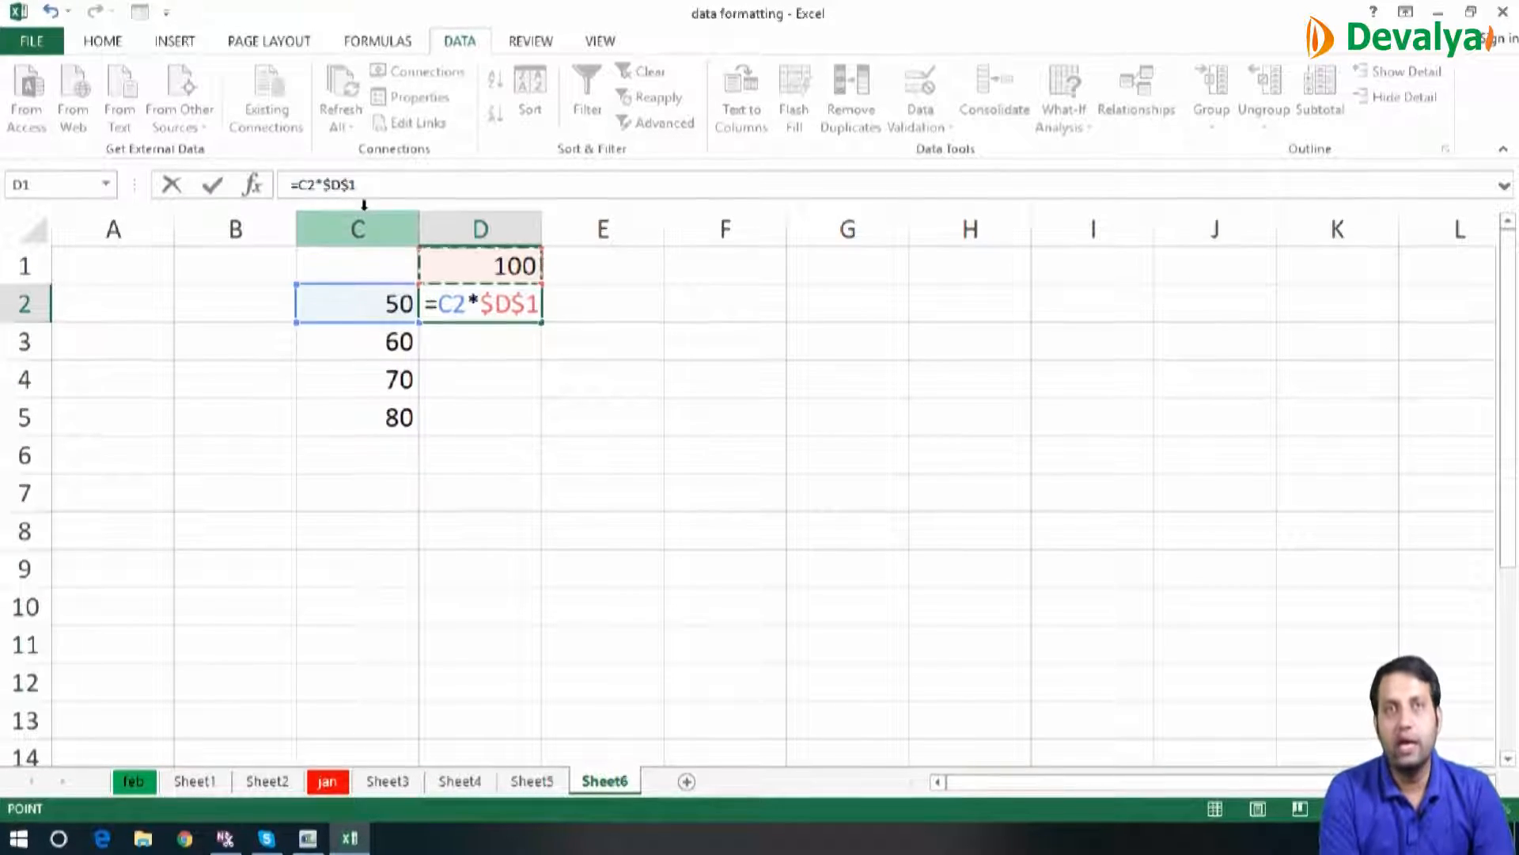
key(Return)
Fill the absolute-reference formula from D2 down to D5
key(Up)
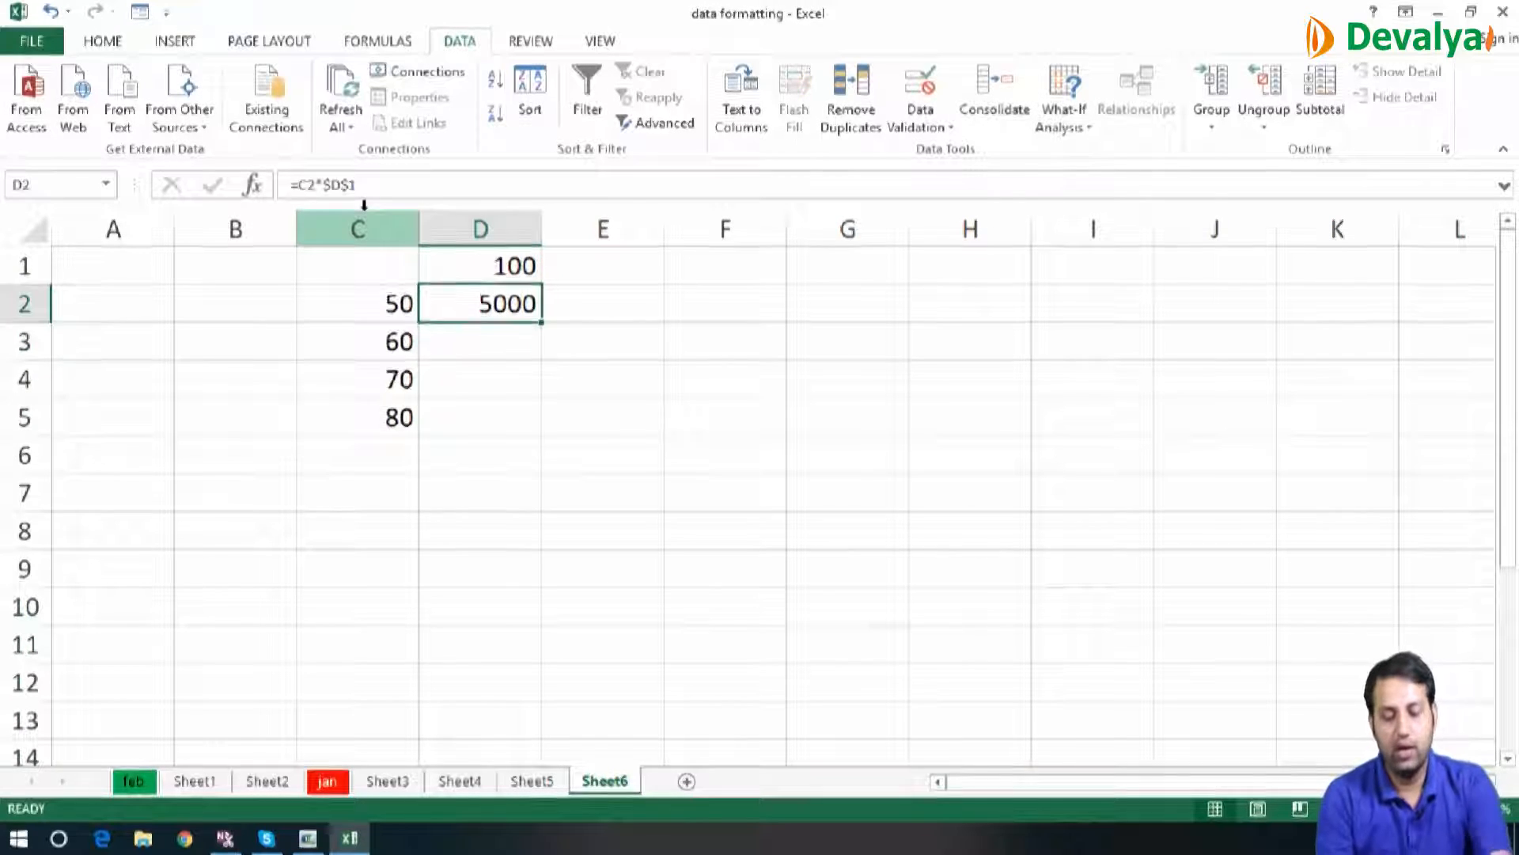
key(shift+Down)
key(shift+Down)
key(shift+Down)
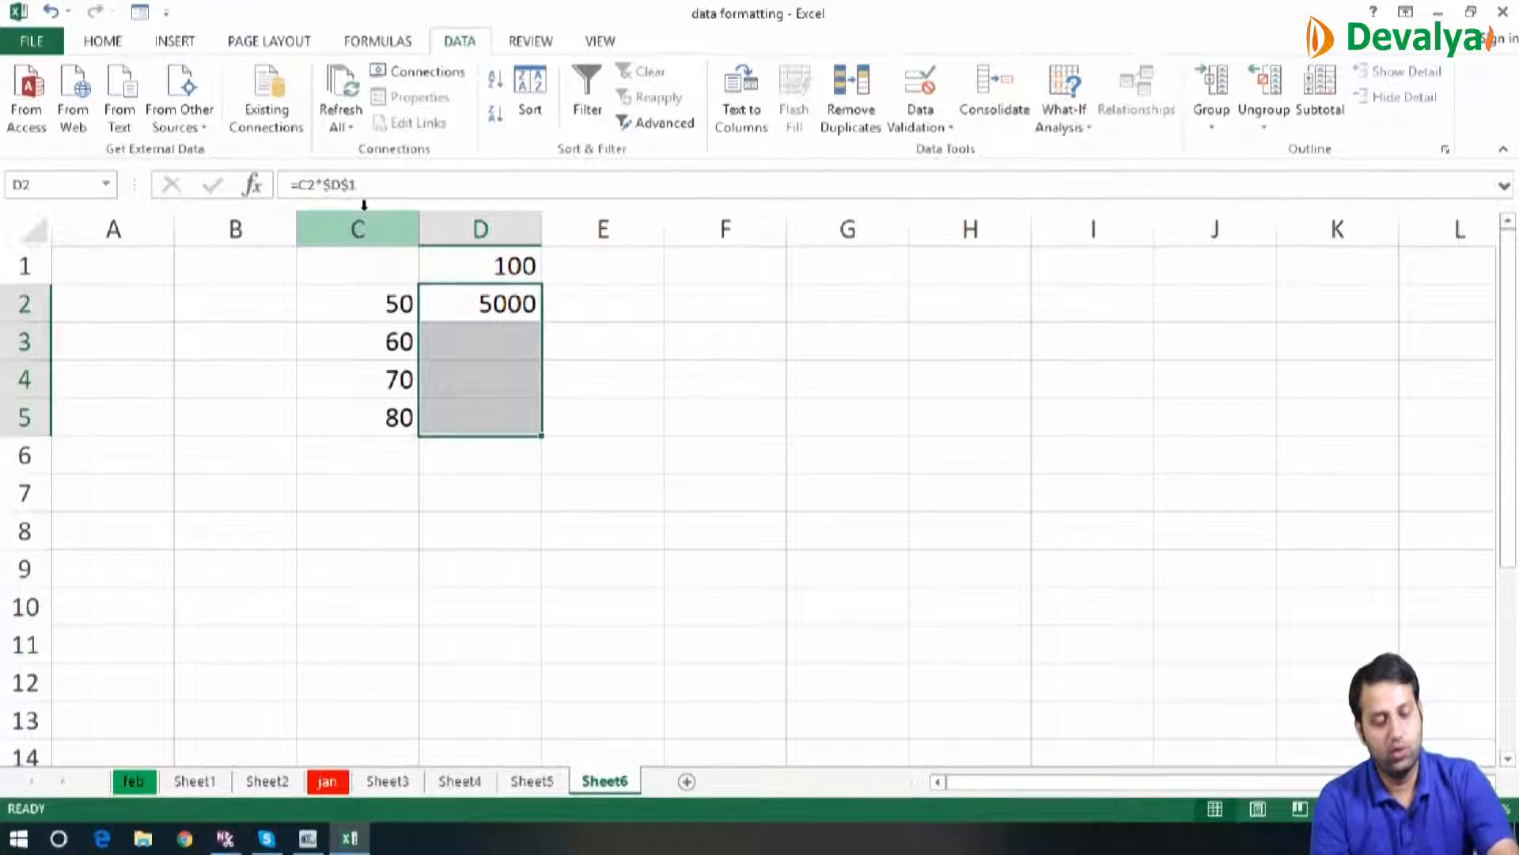
key(ctrl+d)
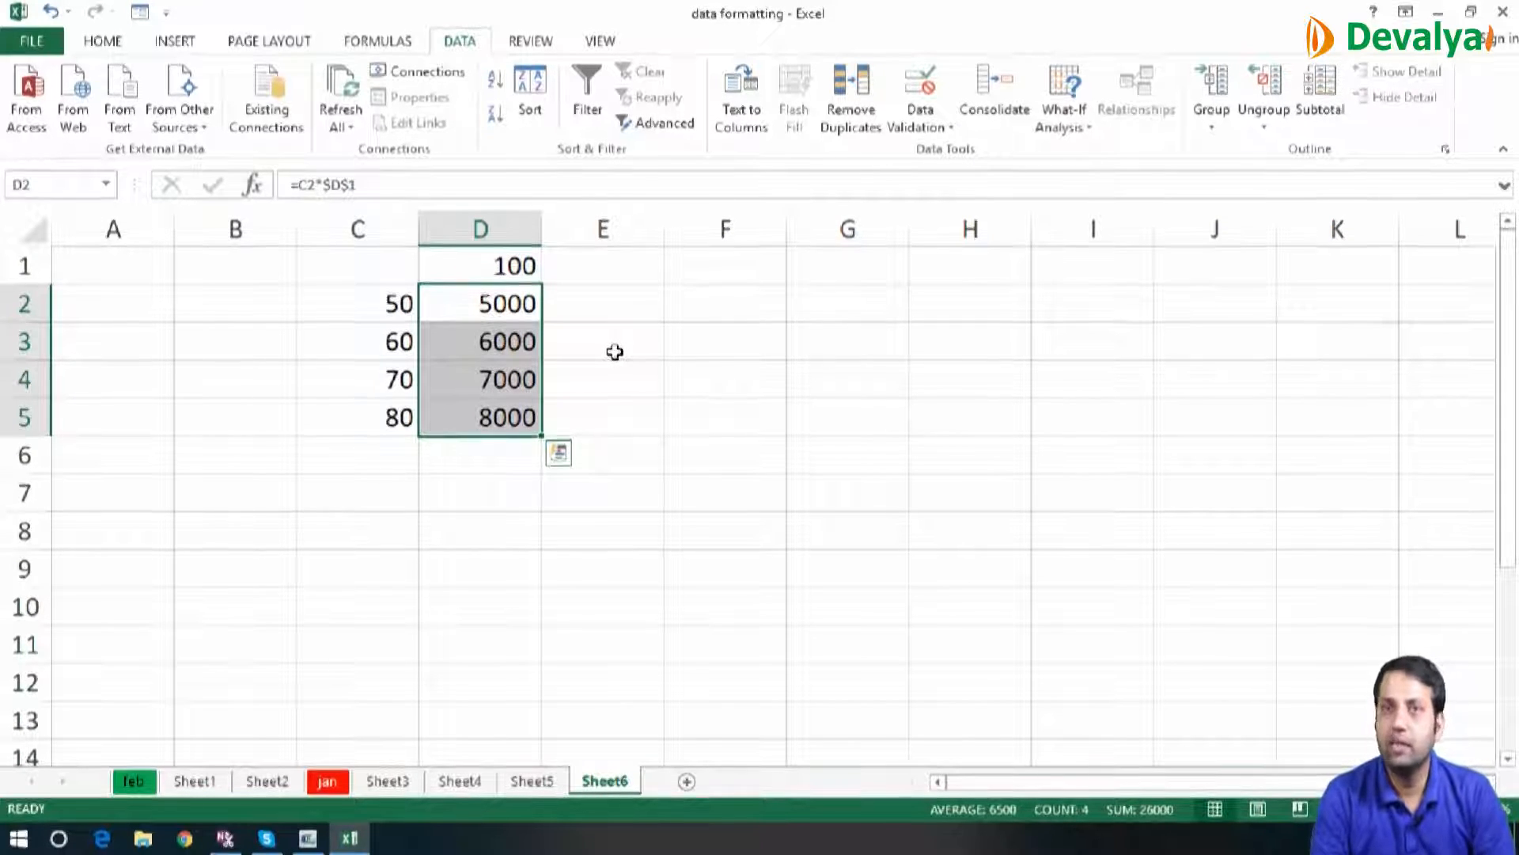
Enter 10, 20, 30, 40 and 50 down cells C8:C12 as the row values of a second table
key(Down)
key(Down)
key(Down)
key(Down)
key(Down)
key(Down)
key(Down)
key(Down)
key(Down)
key(Down)
key(Down)
key(Up)
key(Up)
key(Up)
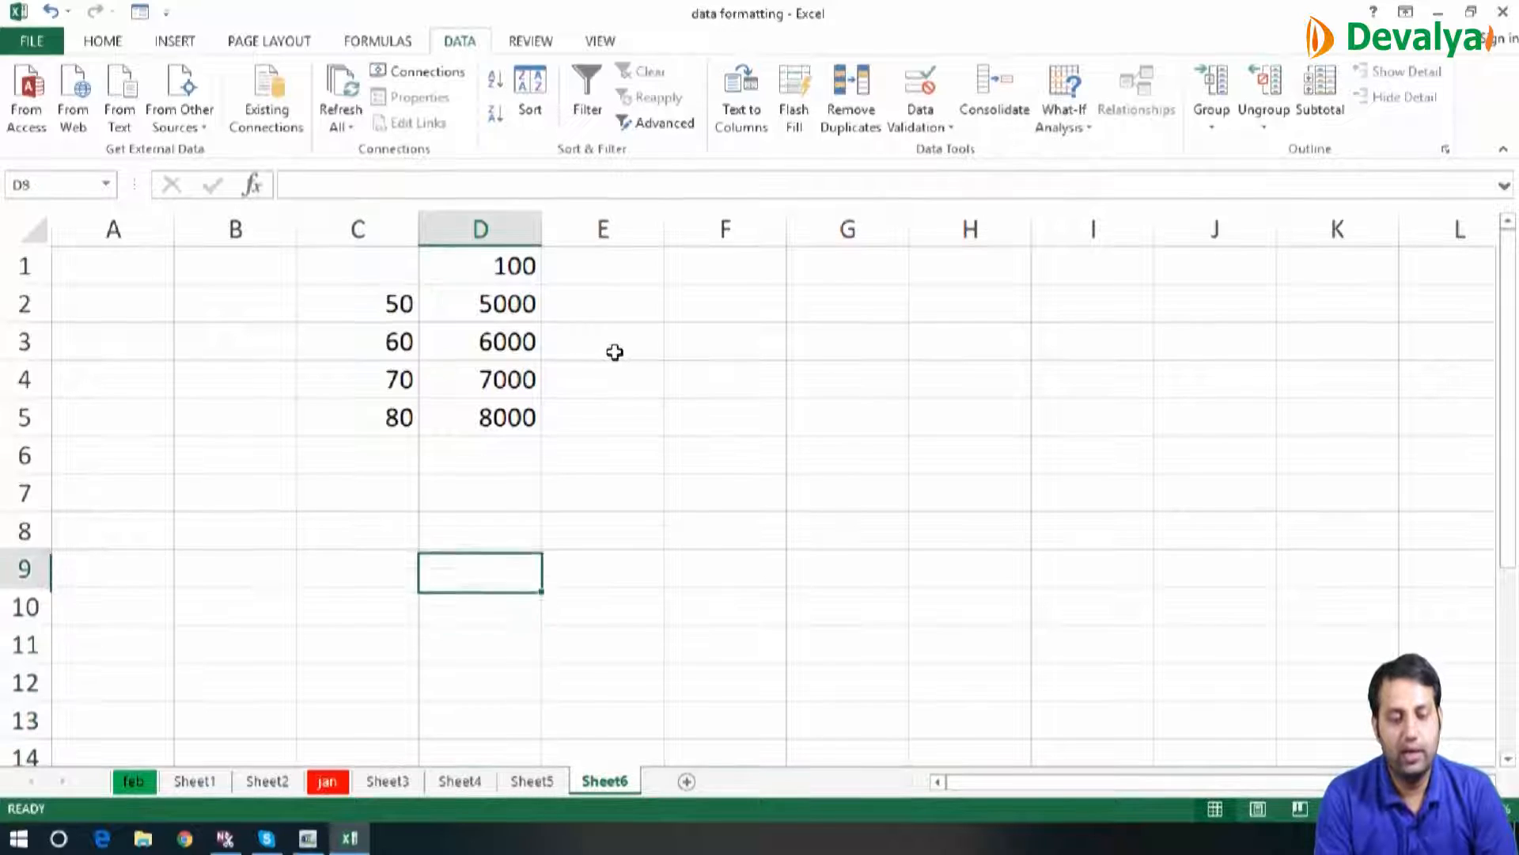
key(Up)
key(Up)
key(Left)
text(10)
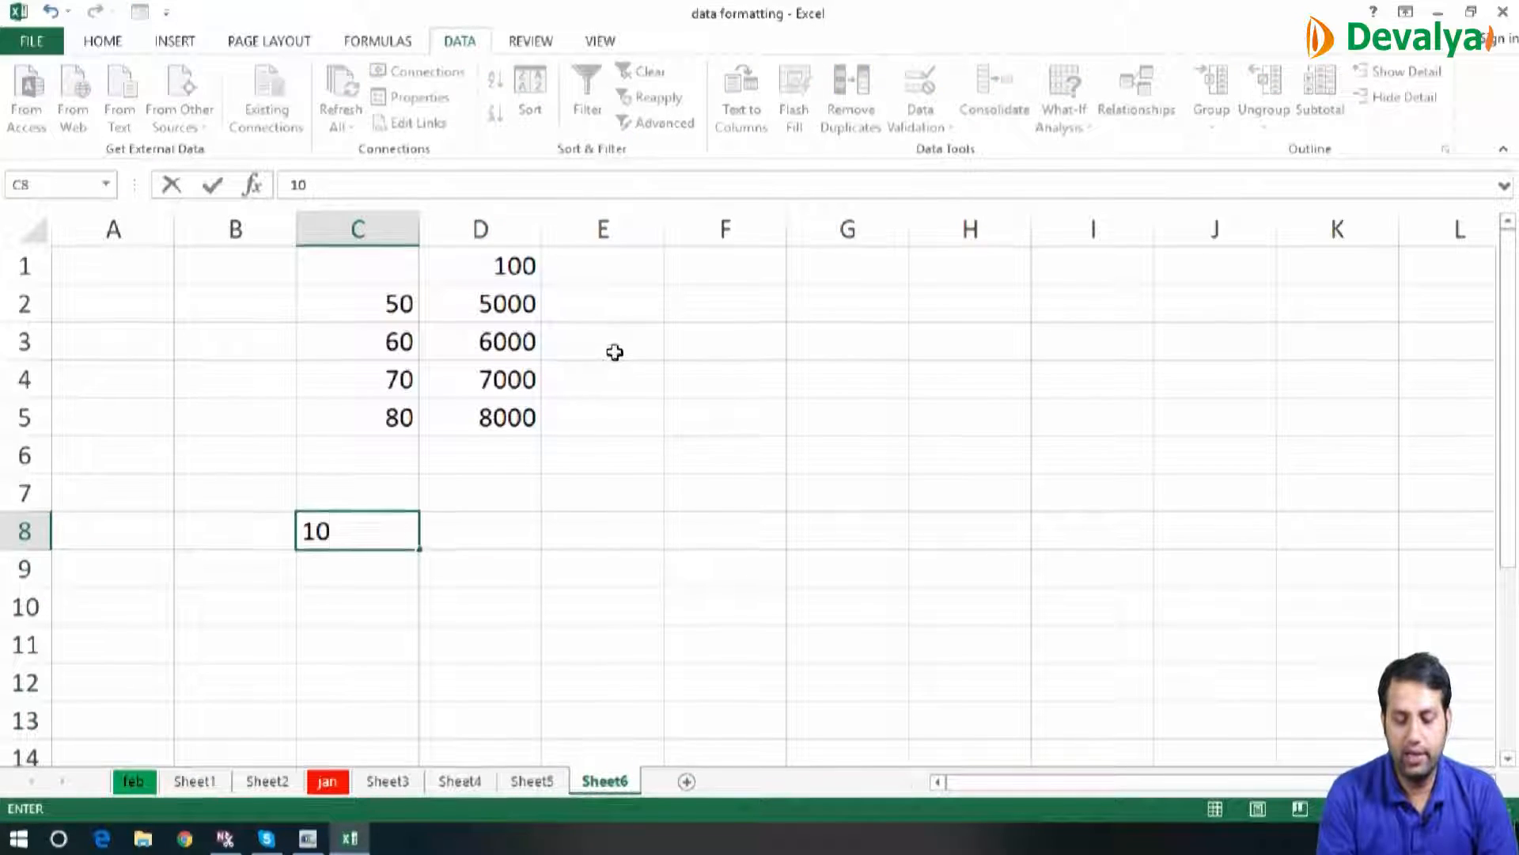
key(Return)
text(20)
key(Return)
text(30)
key(Return)
text(4.0)
key(BackSpace)
key(BackSpace)
text(0)
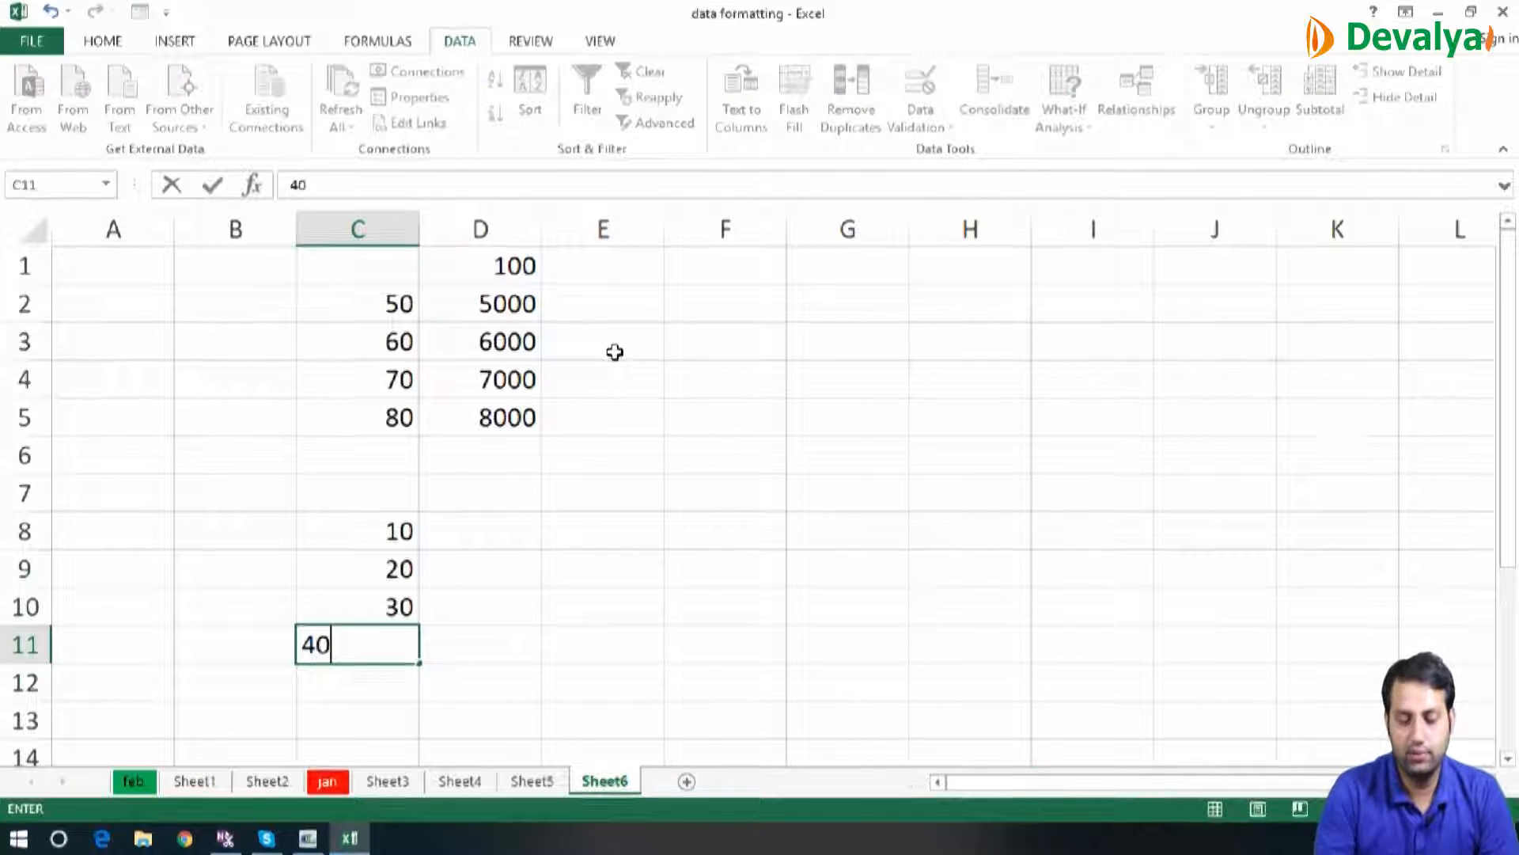
key(Return)
text(50)
key(Return)
text(6)
key(Escape)
Enter 50, 60, 40 and 80 across D7:G7 as column headings and select D8, the first result cell
key(Right)
key(Right)
key(Up)
key(Up)
key(Up)
key(Up)
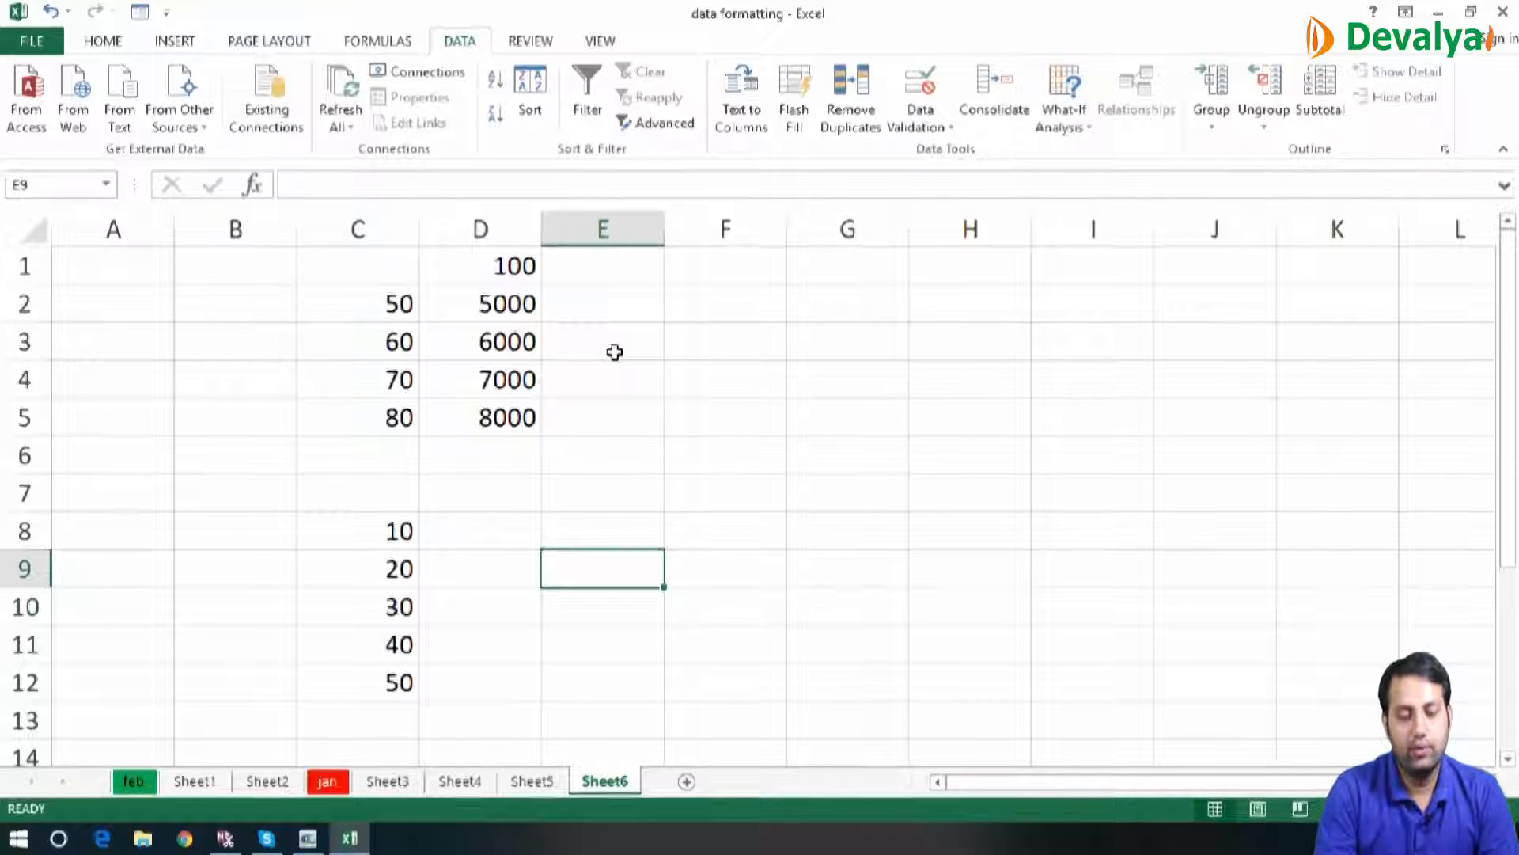
key(Left)
key(Up)
key(Up)
text(50)
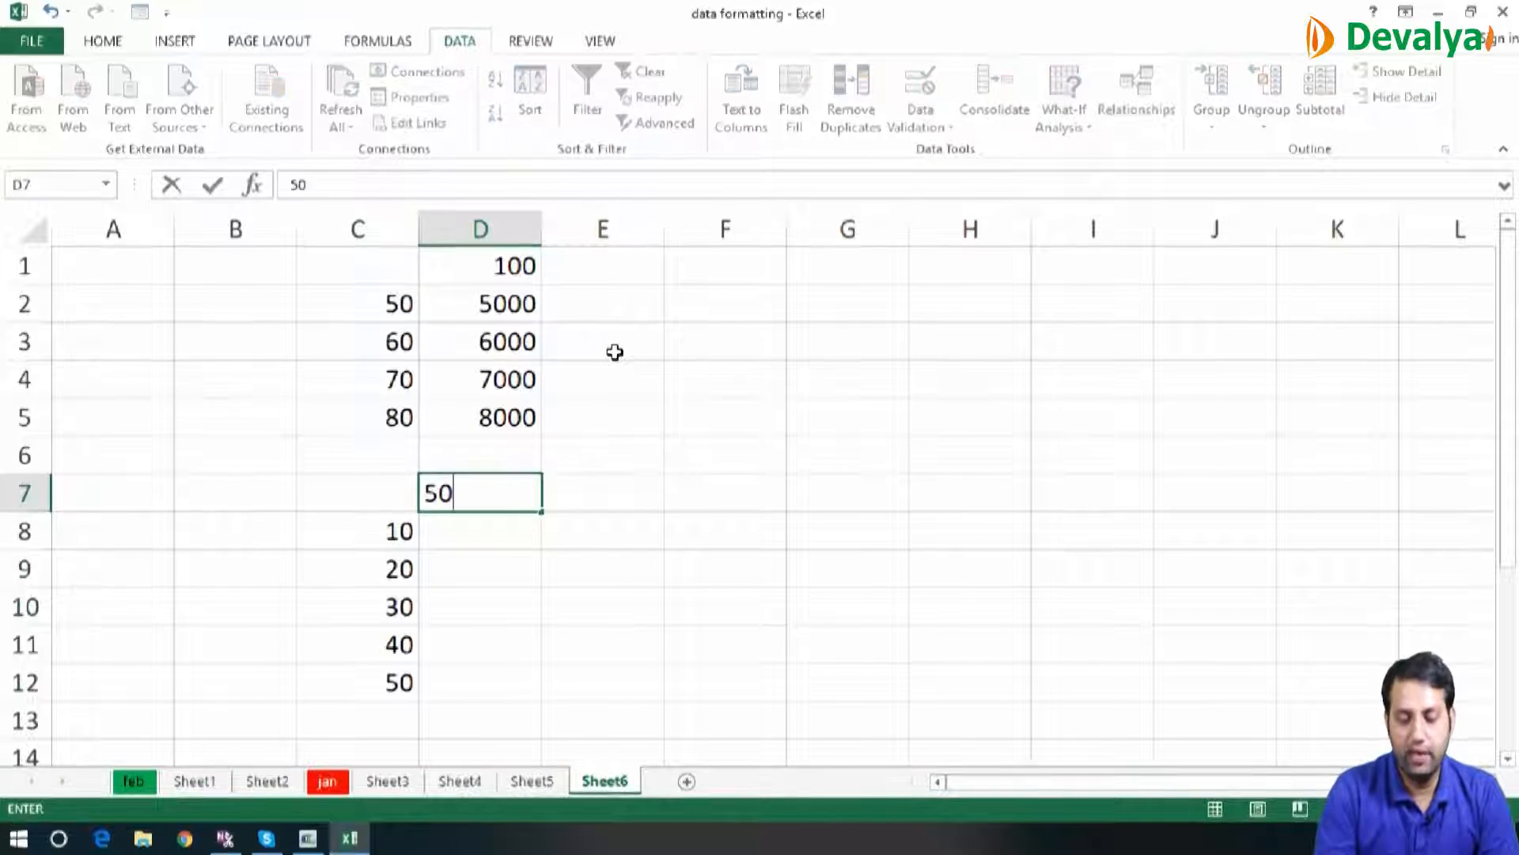
key(Right)
text(60)
key(Right)
text(40)
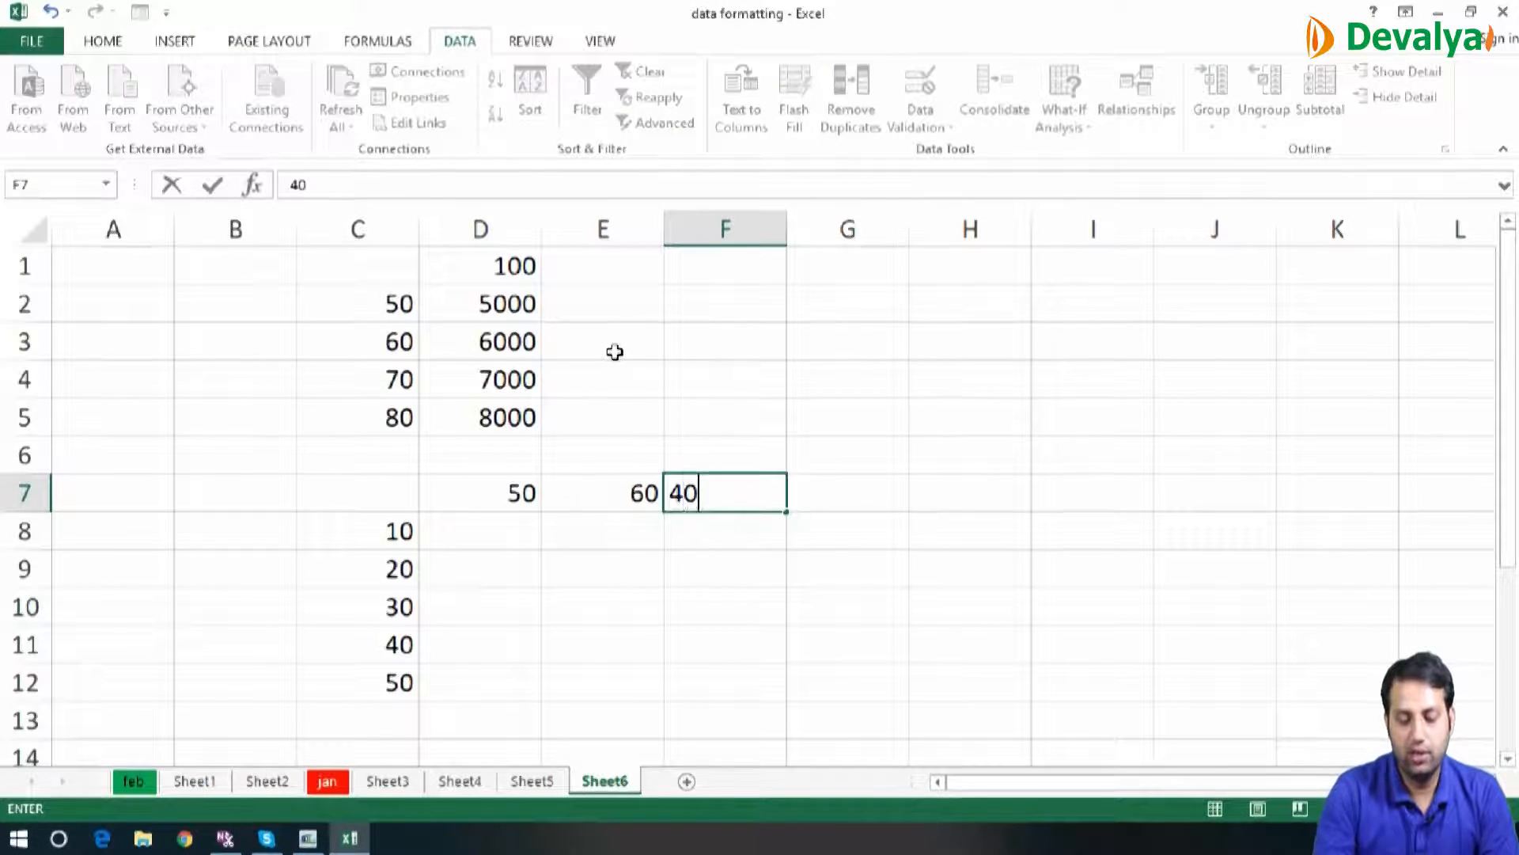
key(Right)
text(80)
key(Return)
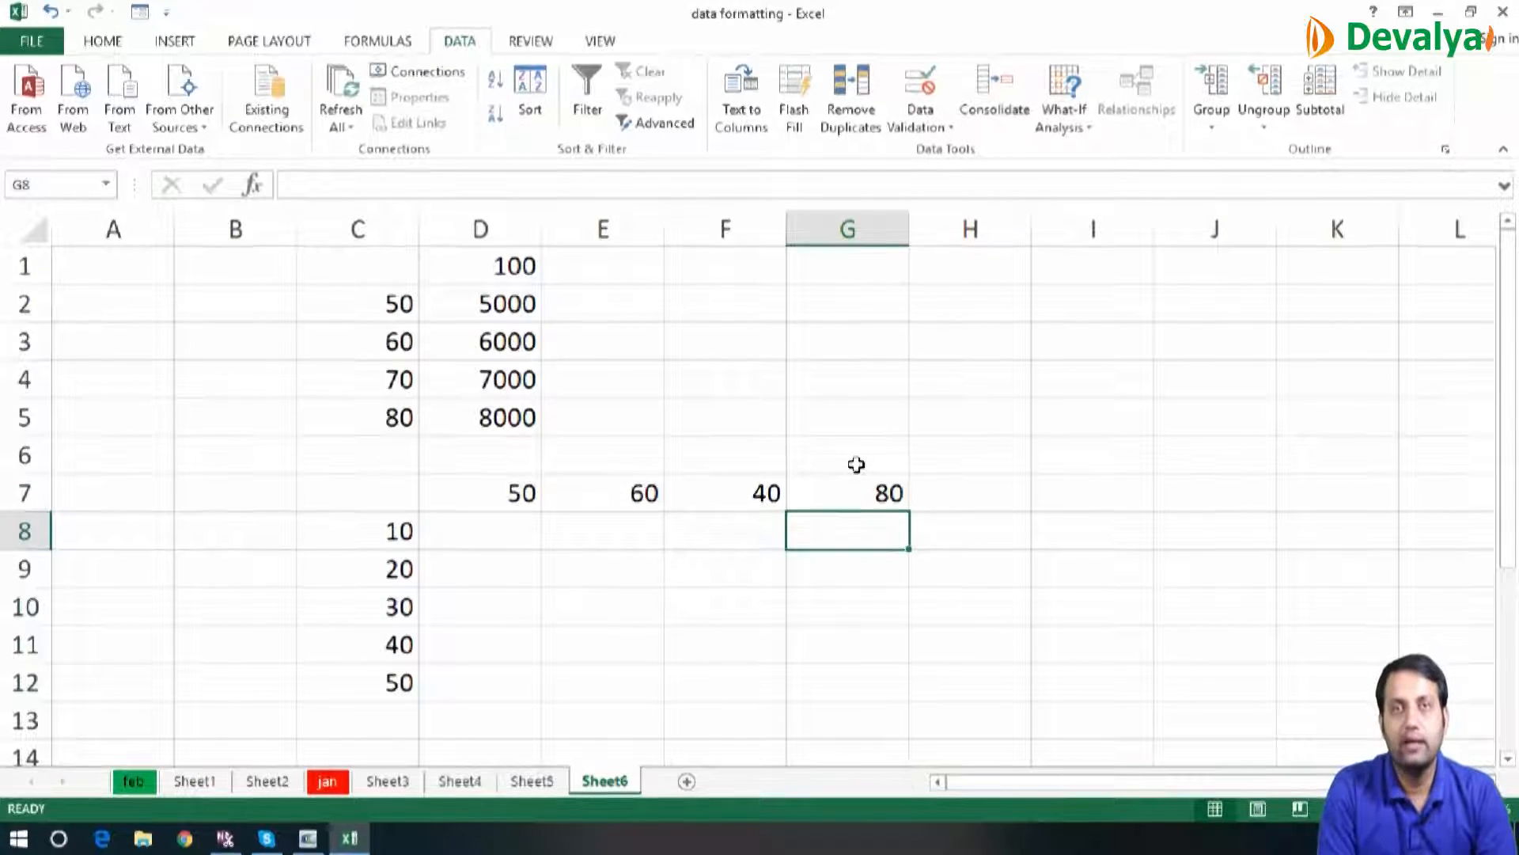
click(490, 519)
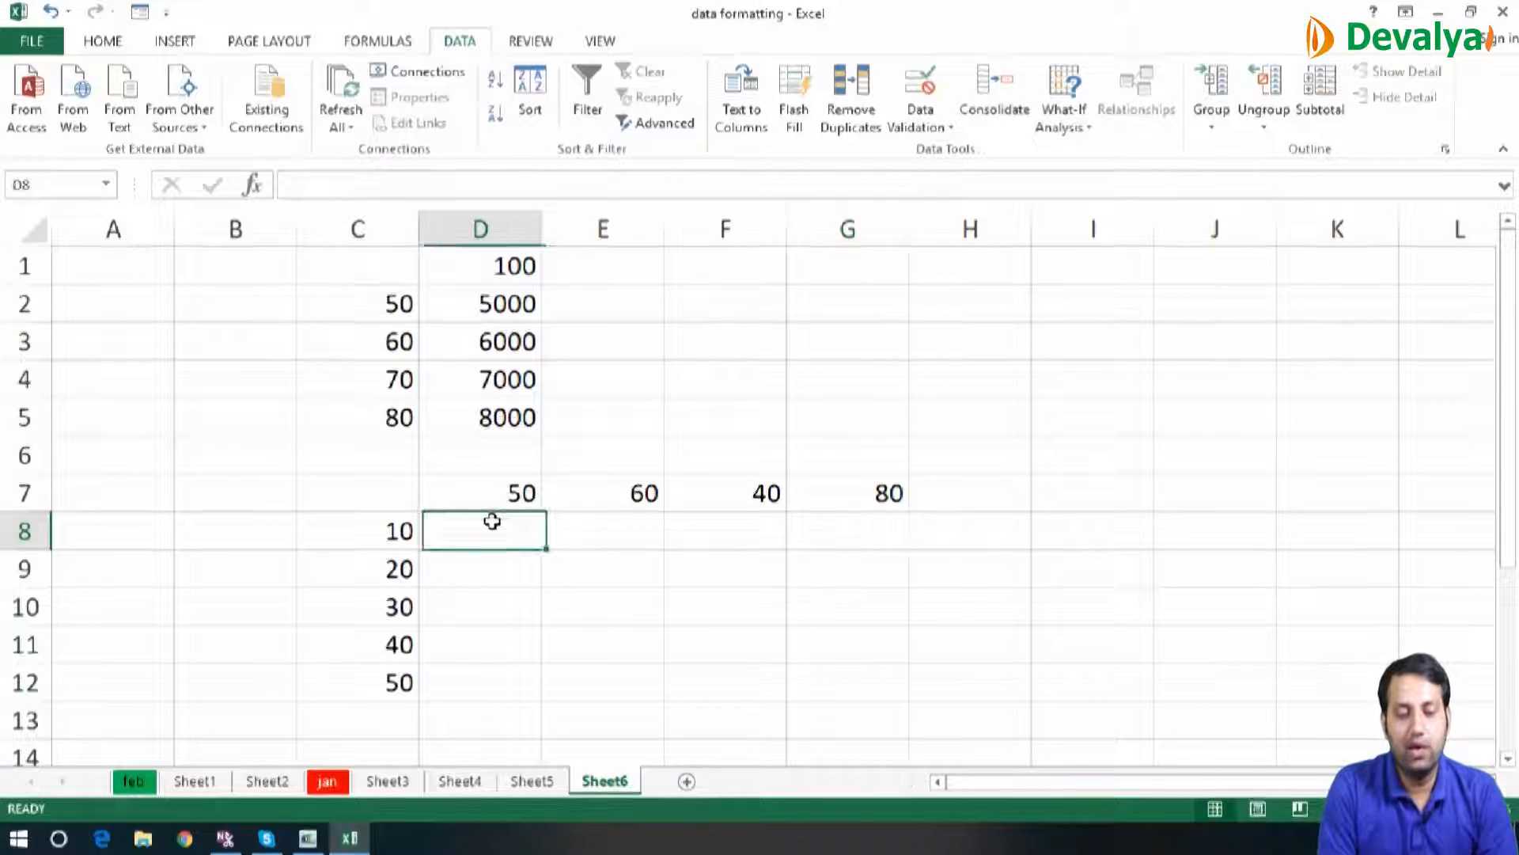
Enter the relative-reference formula =C8*D7 in D8
text(=)
click(400, 529)
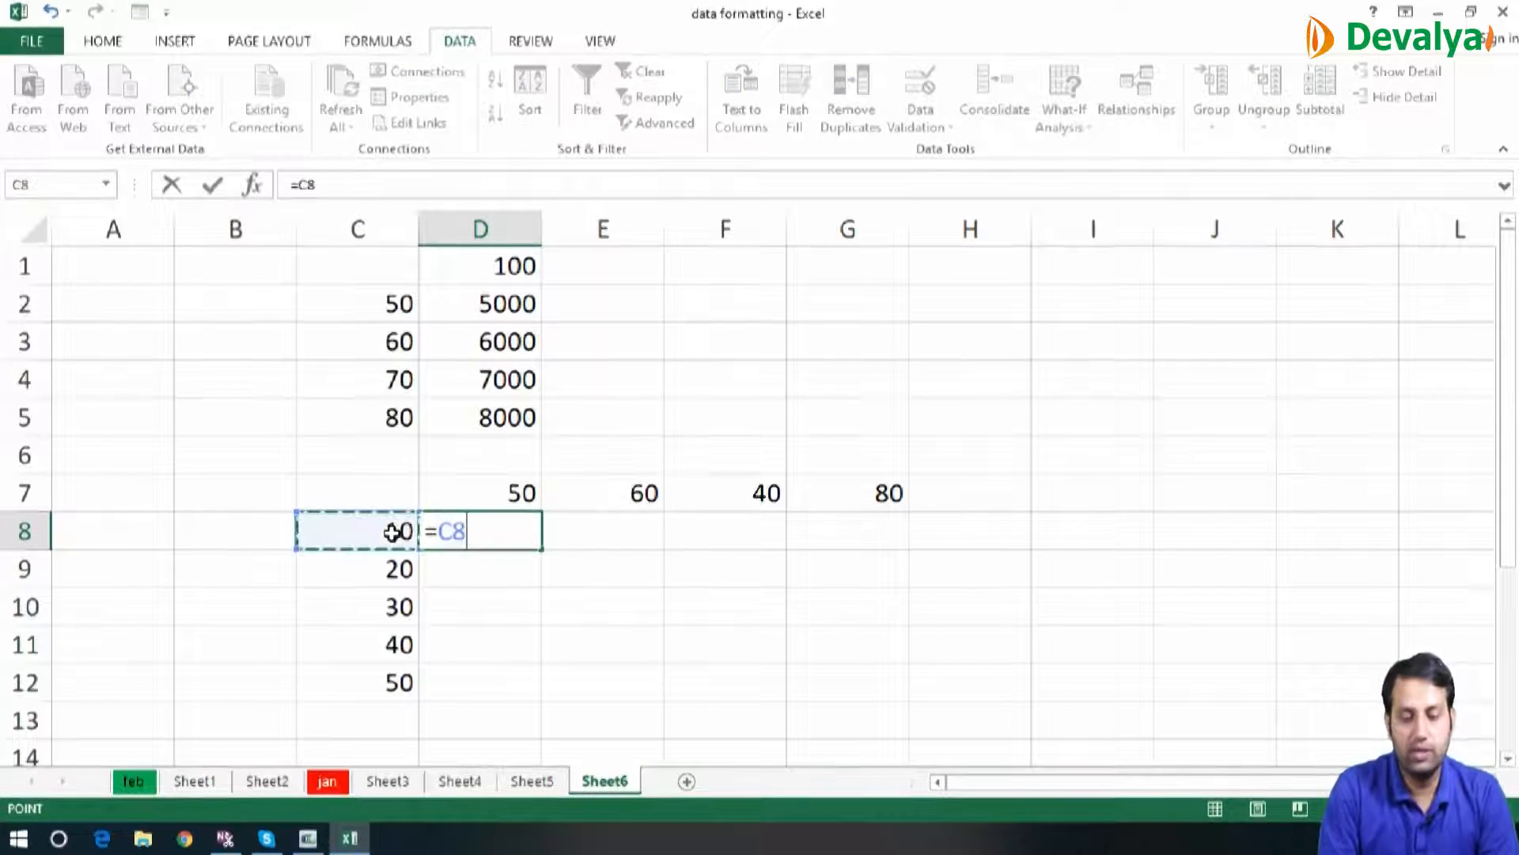
text(*)
click(484, 486)
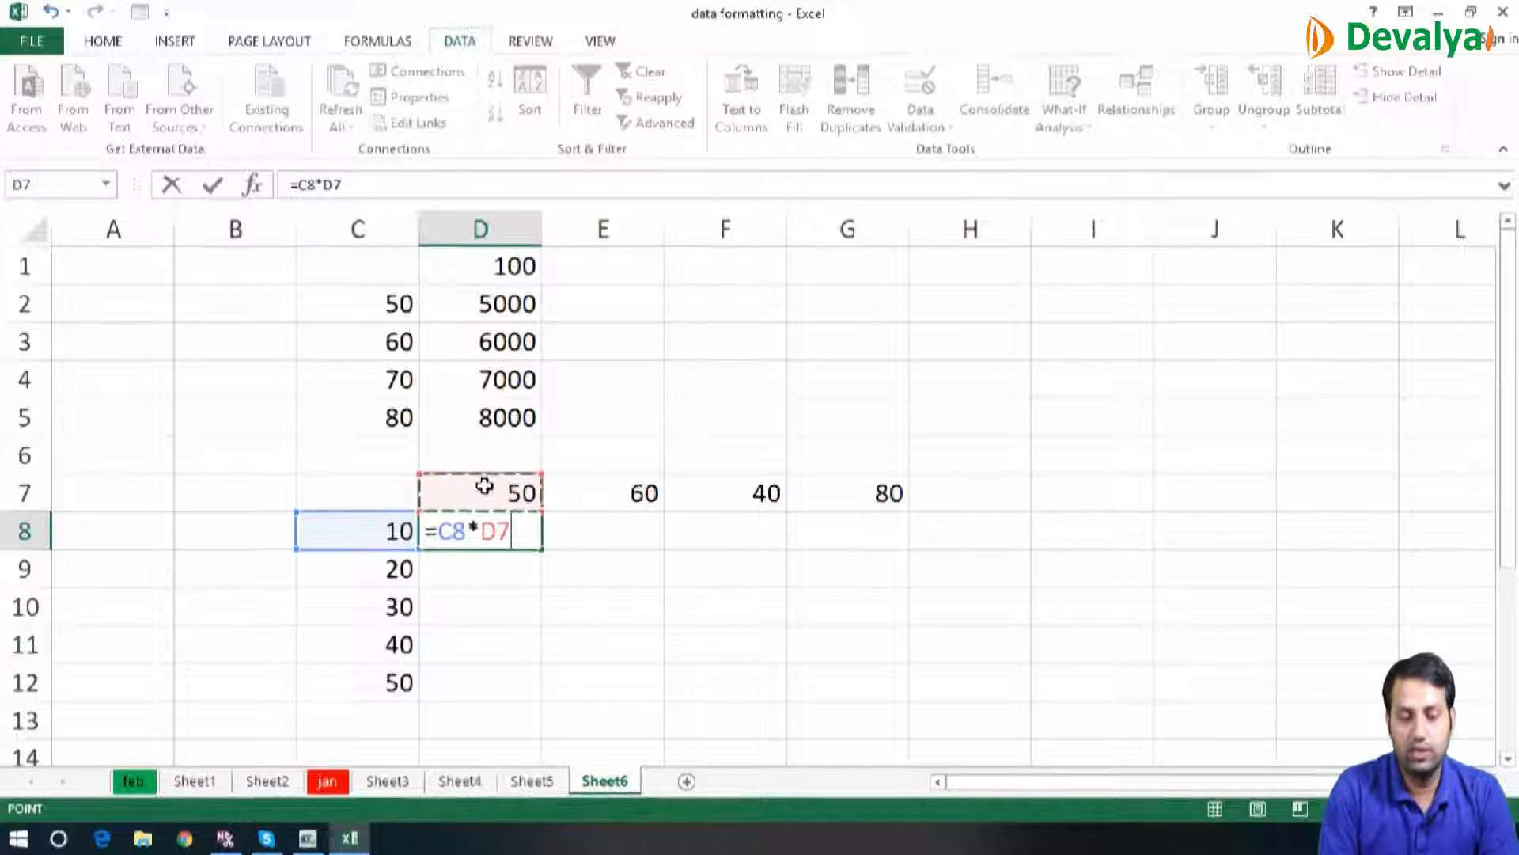
key(Return)
Fill the relative-reference formula from D8 down and across the range D8:H12
key(Up)
key(shift+Down)
key(shift+Down)
key(shift+Down)
key(shift+Down)
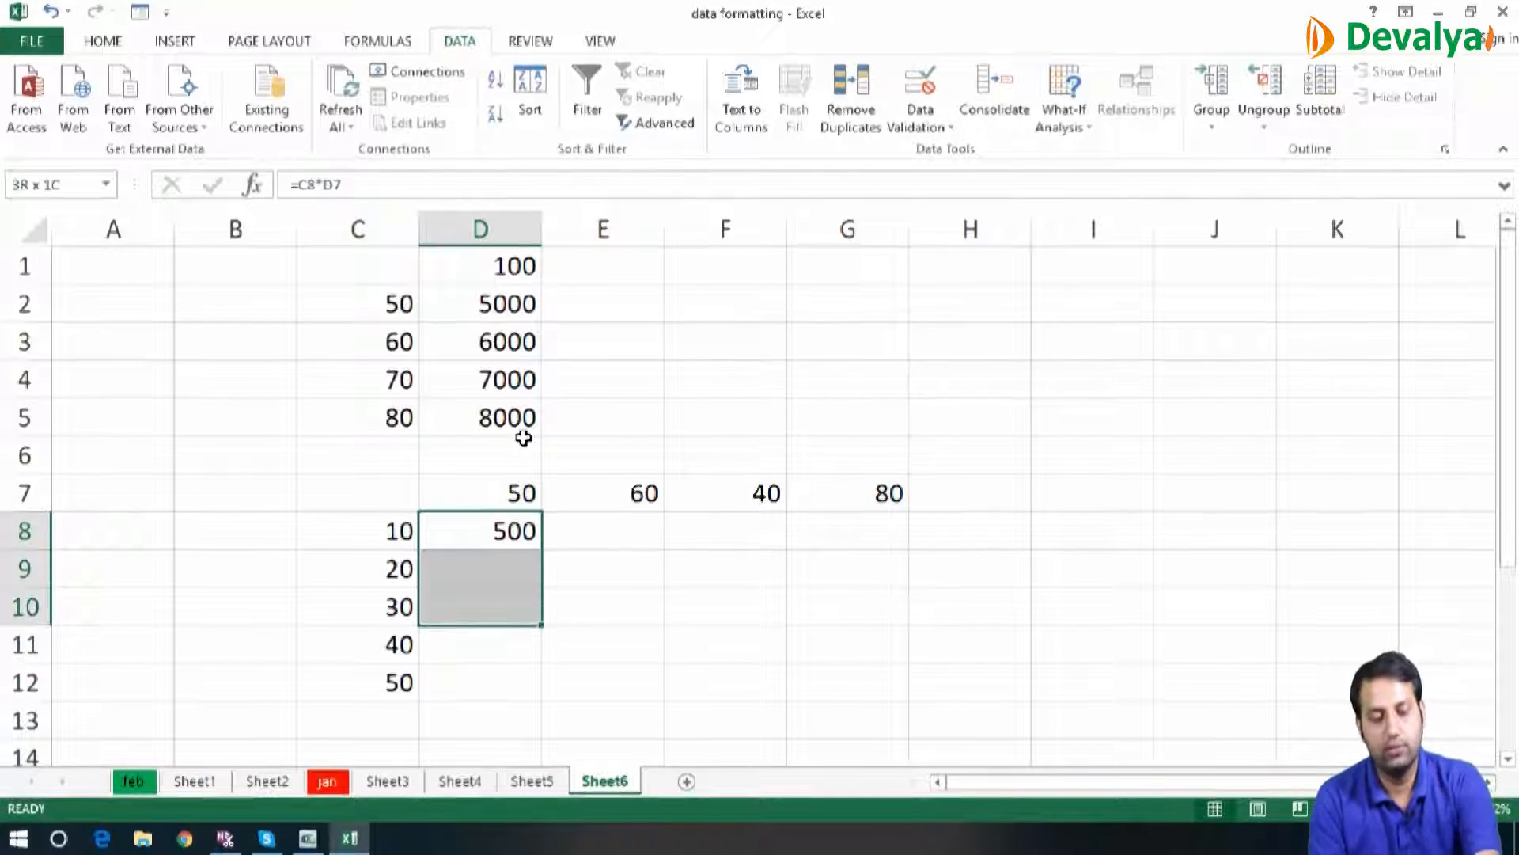
key(shift+Right)
key(shift+Right)
key(shift+Right)
key(shift+Right)
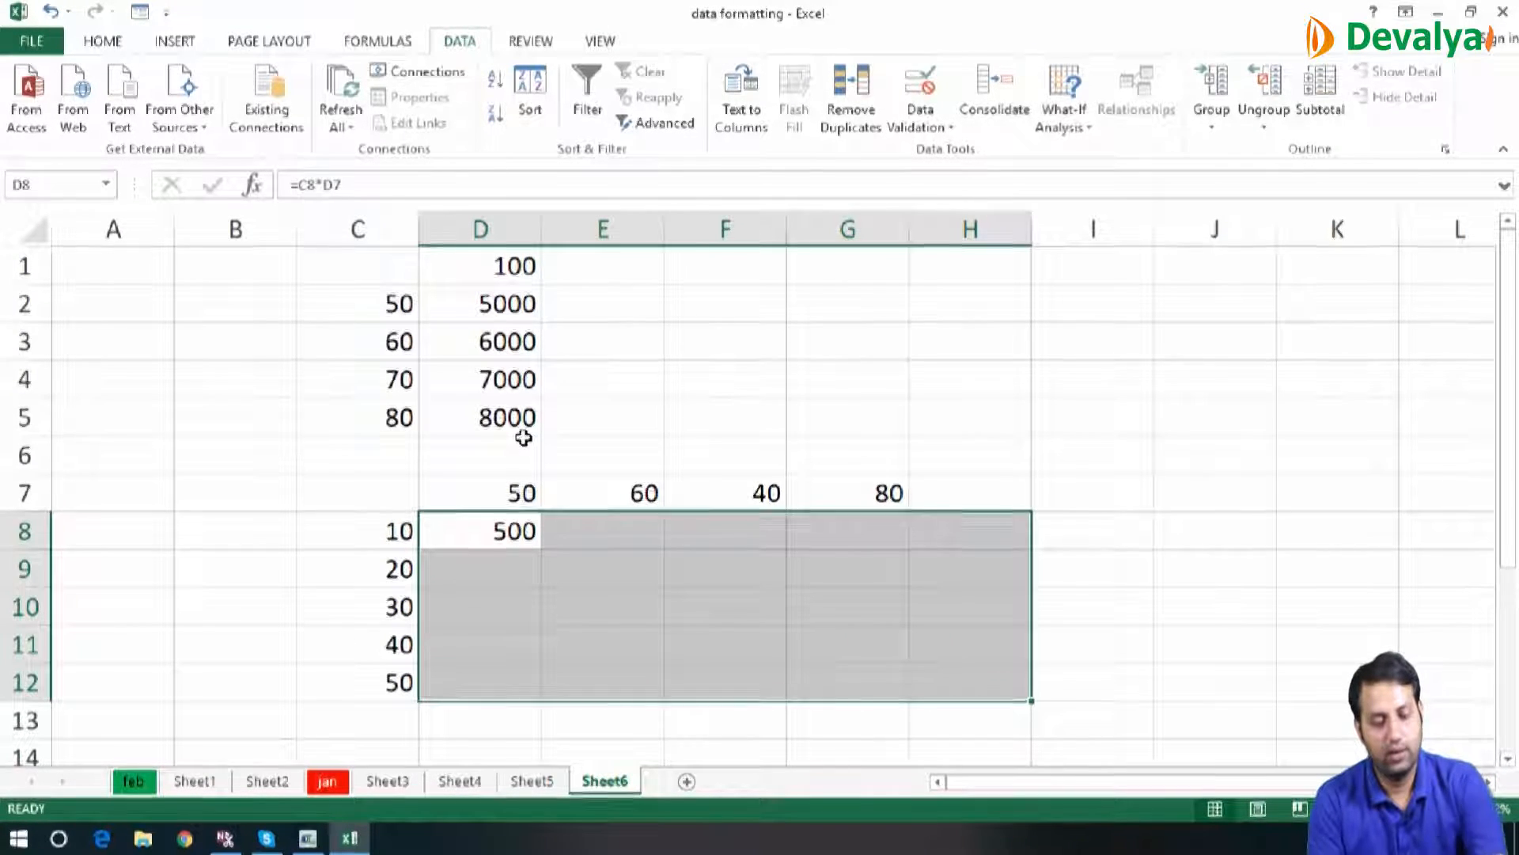
key(ctrl+d)
key(ctrl+r)
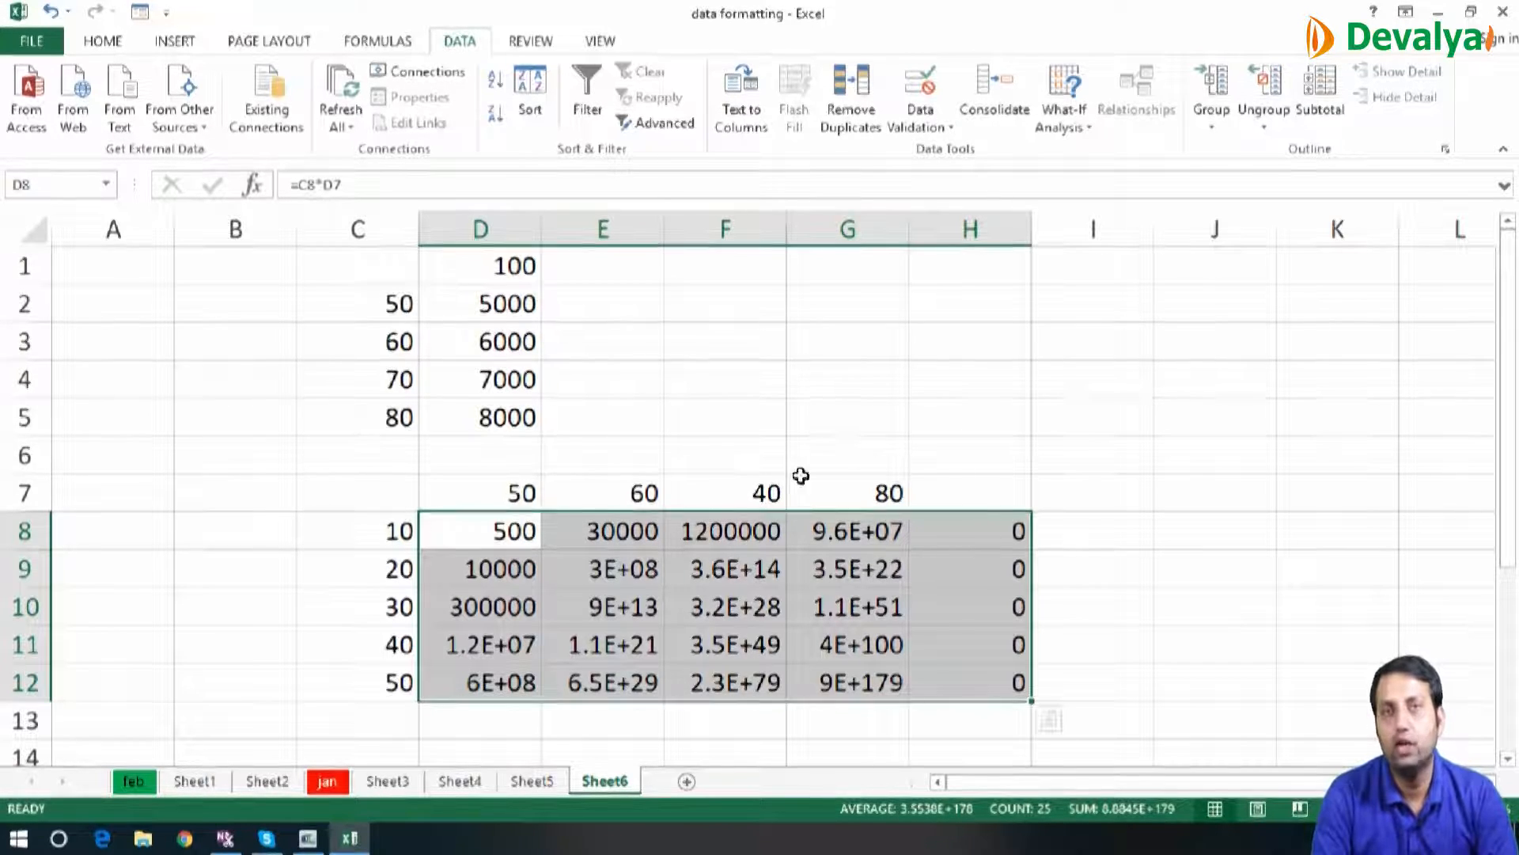
Clear the filled results from D8:H12 and reselect D8
key(Delete)
key(Up)
key(Down)
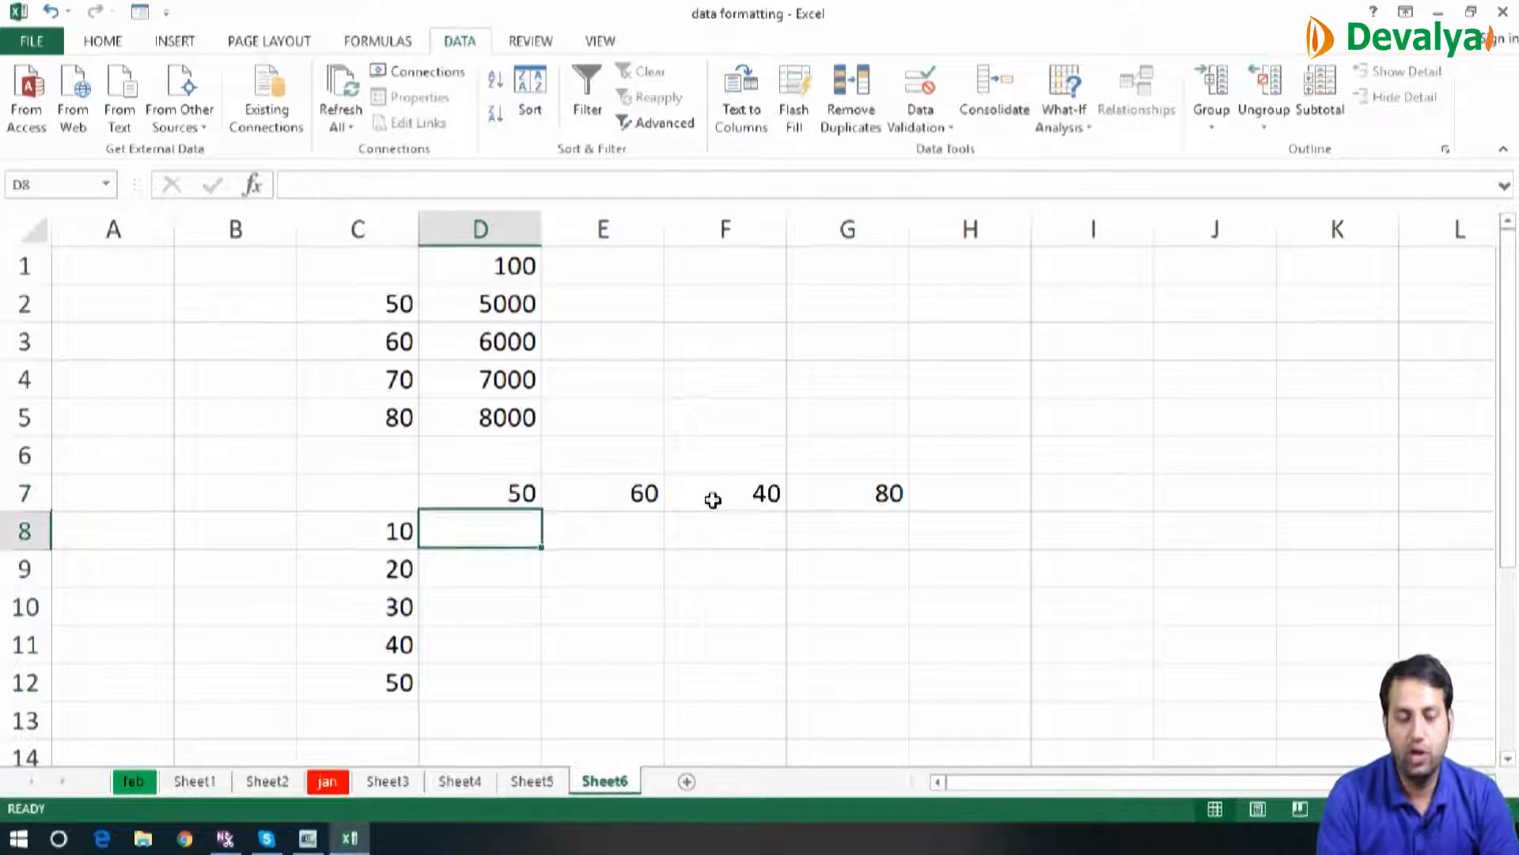
Enter the mixed-reference formula =$C8*D$7 in D8, locking column C and row 7
text(=)
click(400, 530)
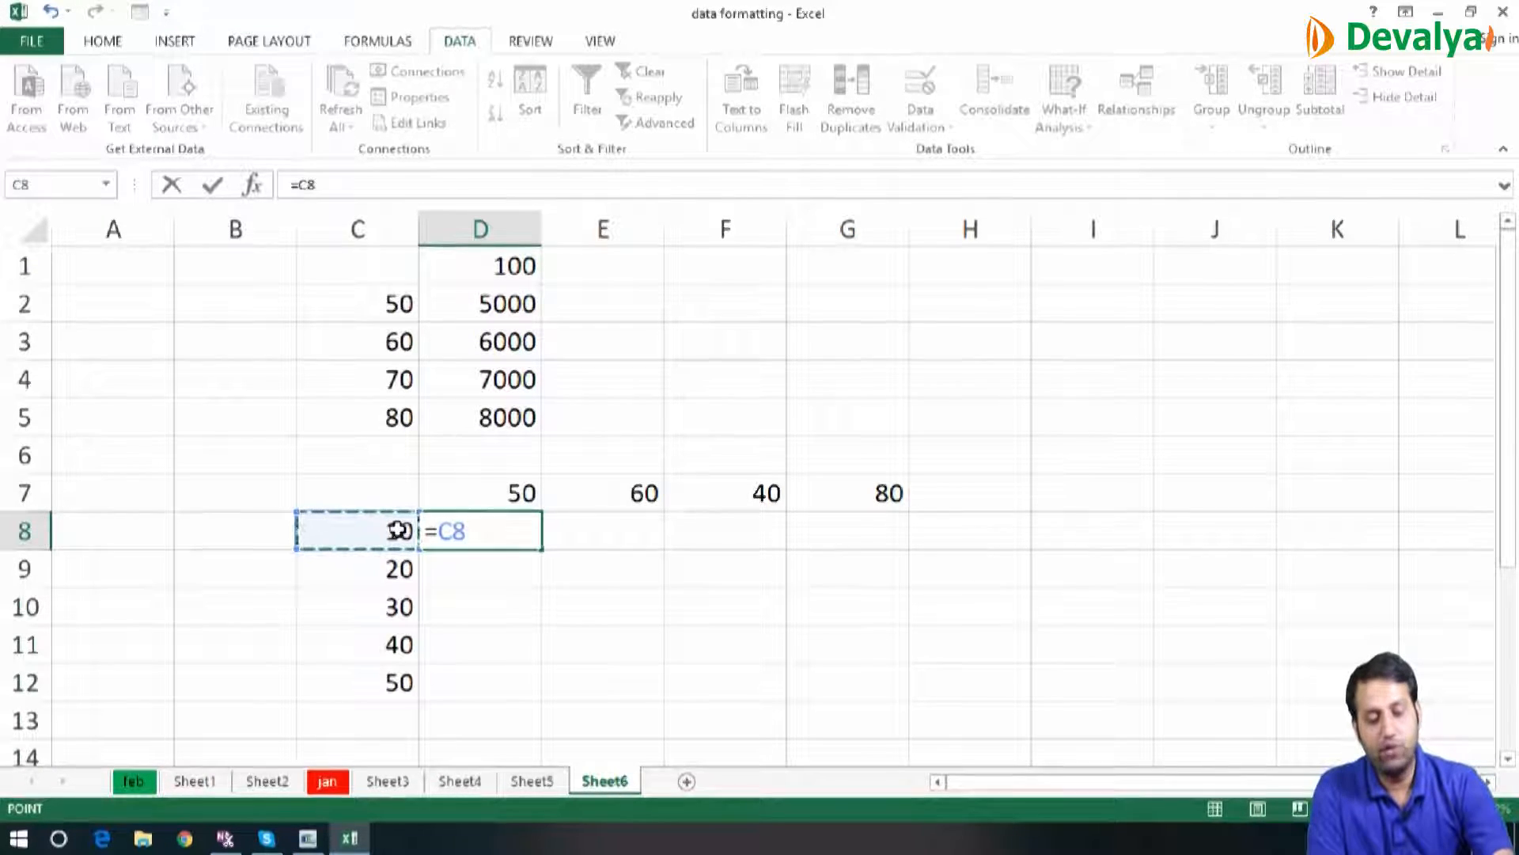
key(F4)
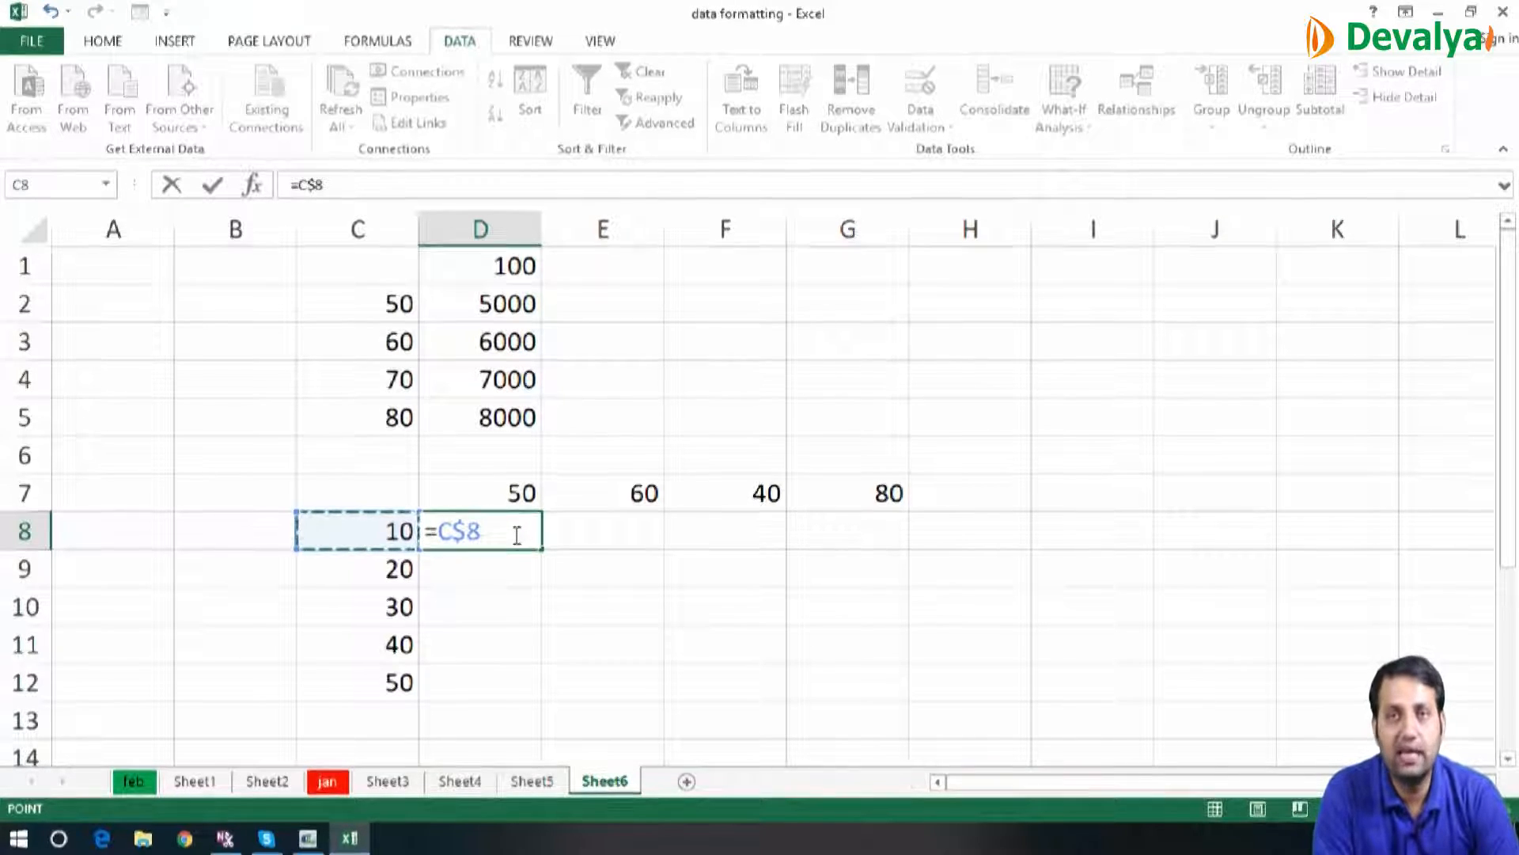
key(F4)
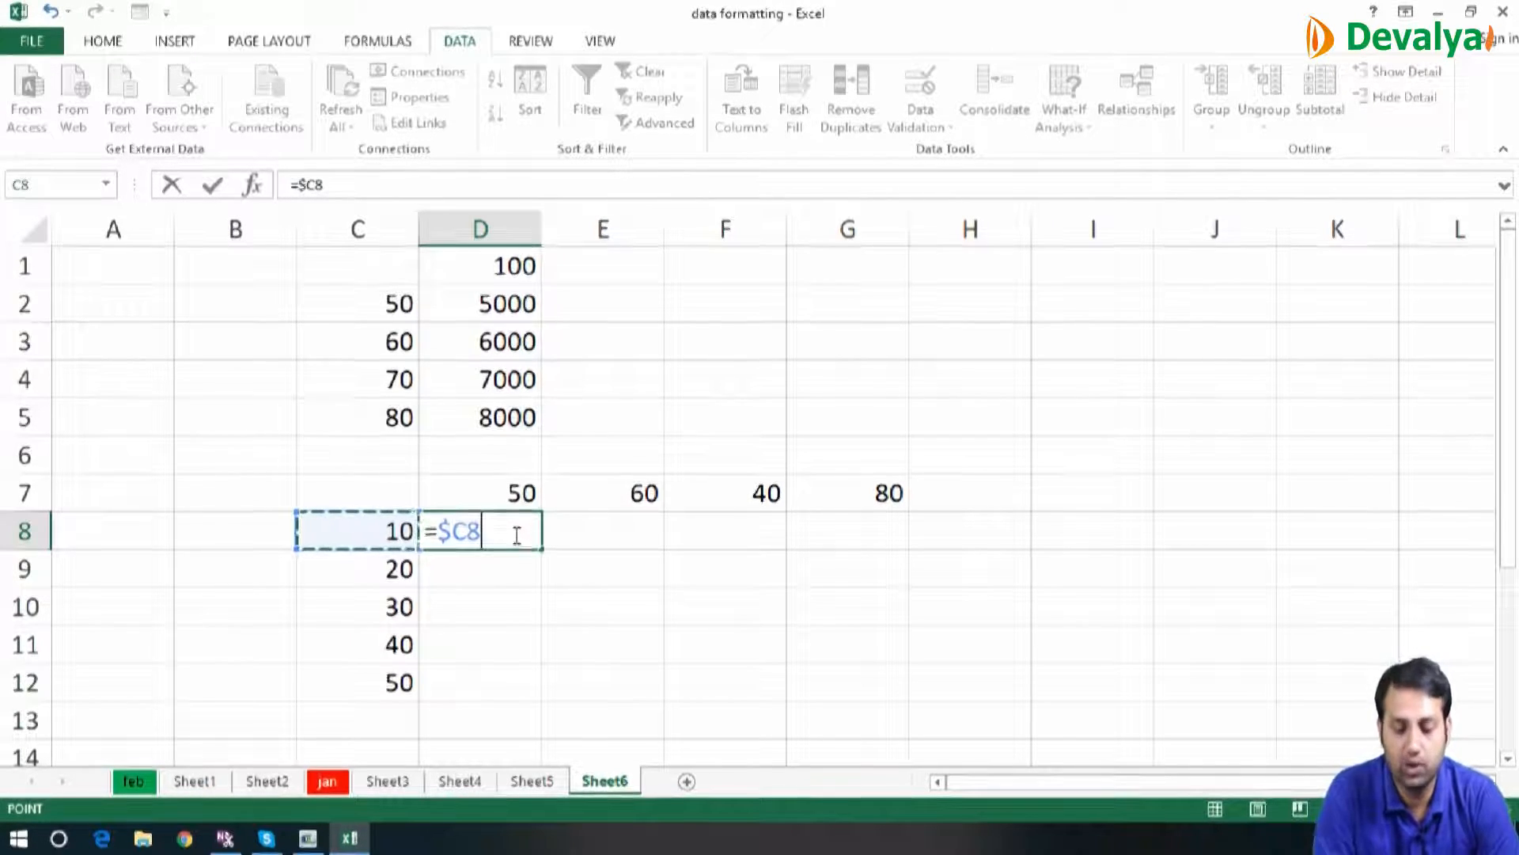
text(*)
click(506, 494)
key(F4)
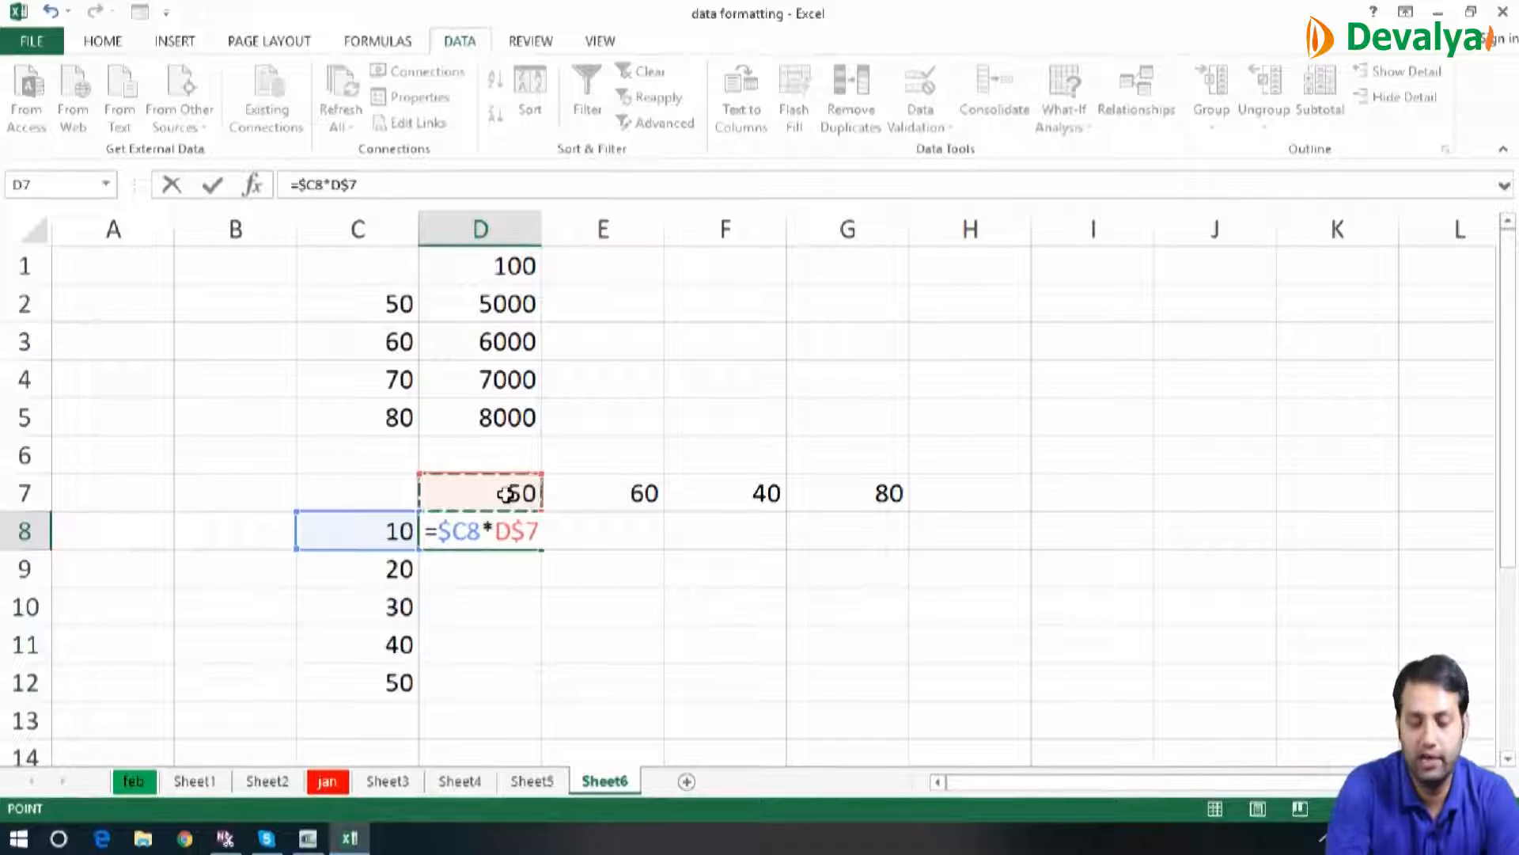
key(Return)
Fill the mixed-reference multiplication formula from D8 down and across D8:G12
key(Up)
key(shift+Down)
key(shift+Down)
key(shift+Down)
key(shift+Down)
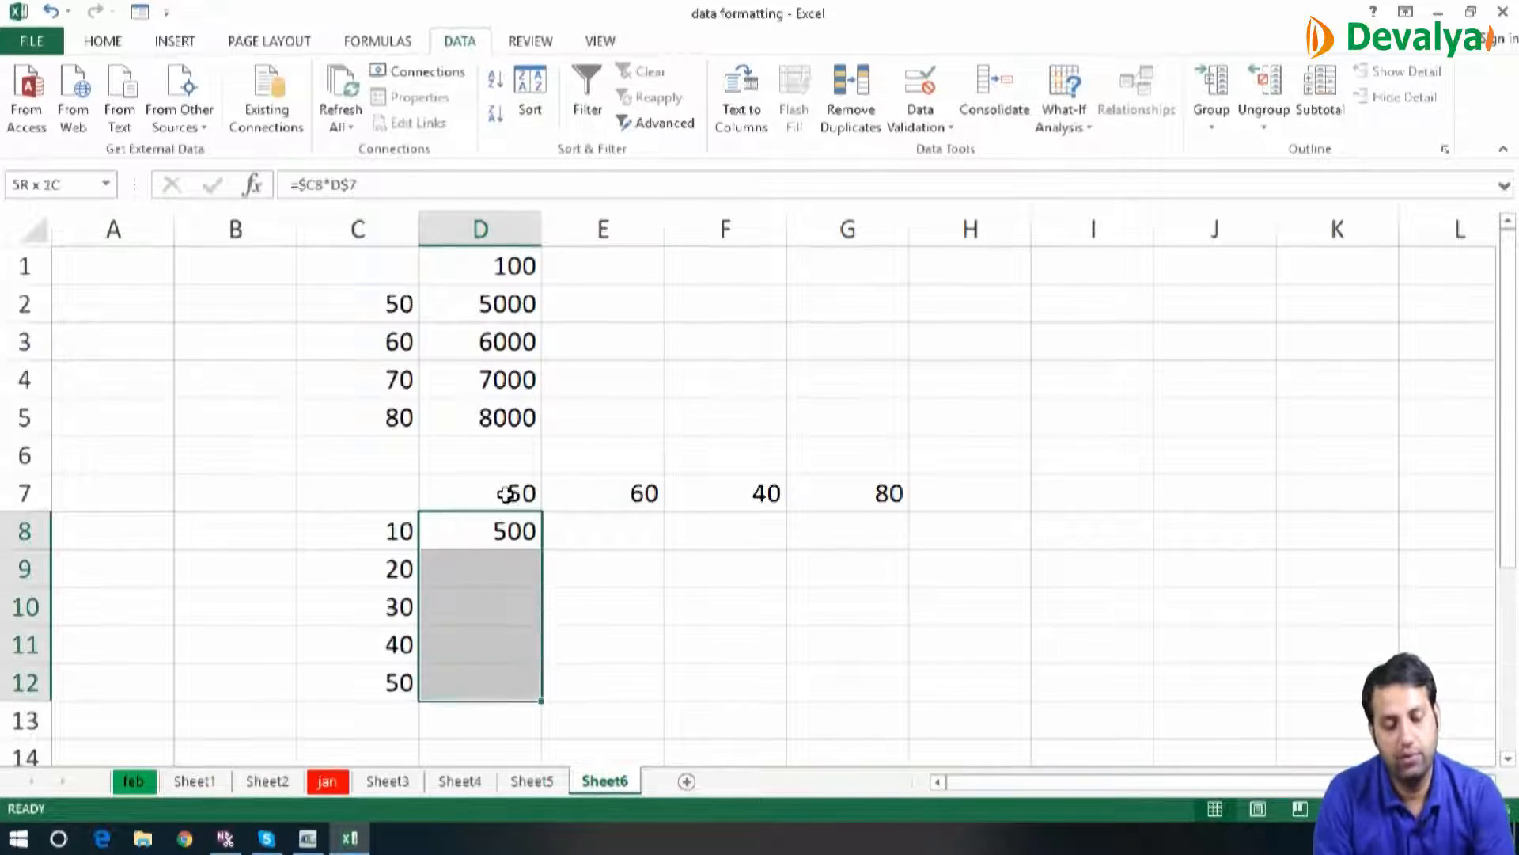
key(shift+Right)
key(shift+Right)
key(shift+Right)
key(ctrl+d)
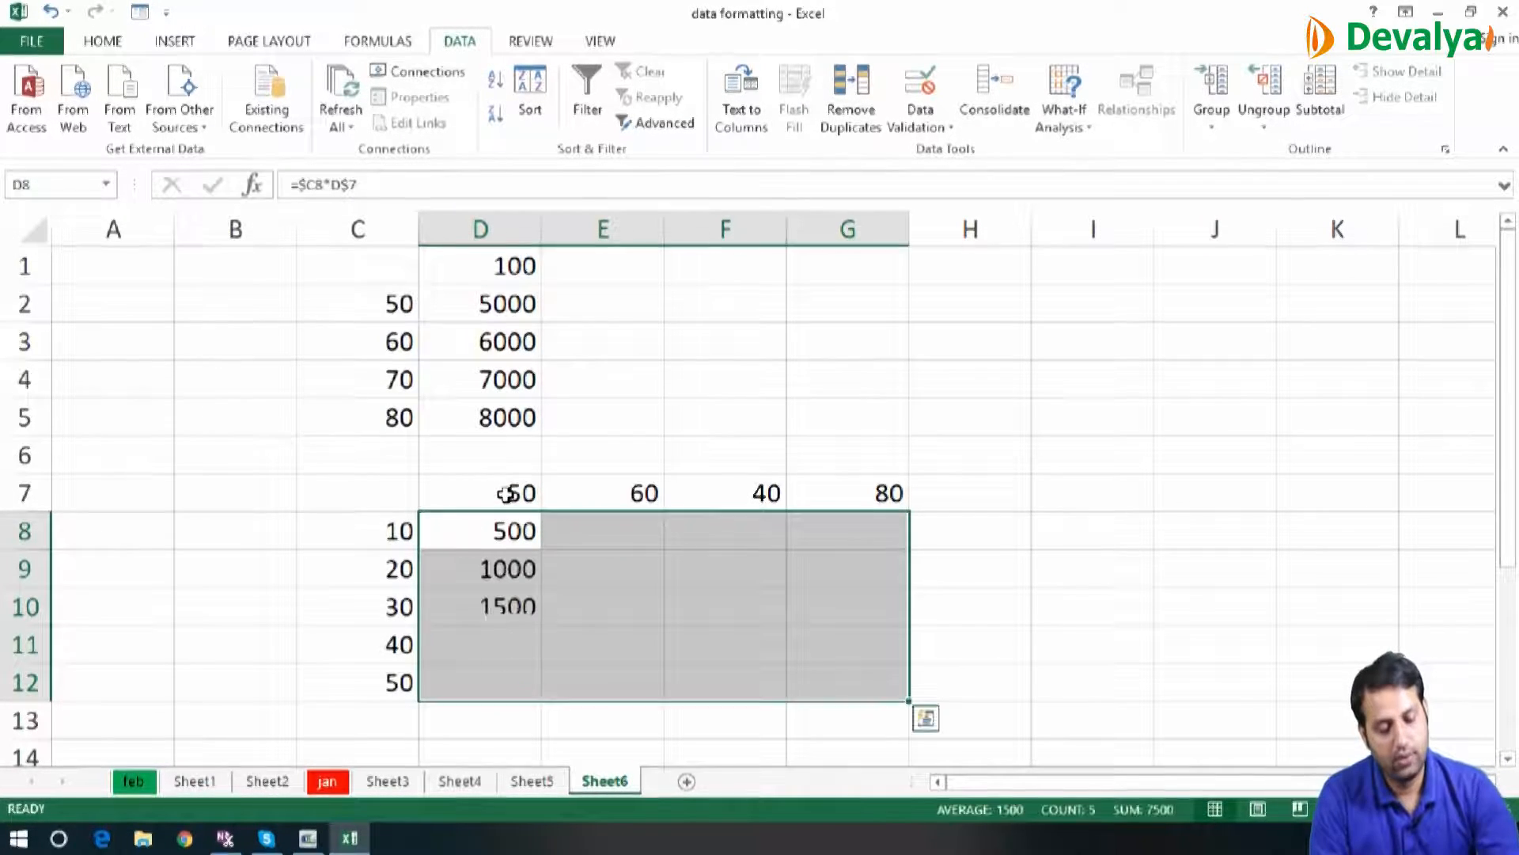
key(ctrl+r)
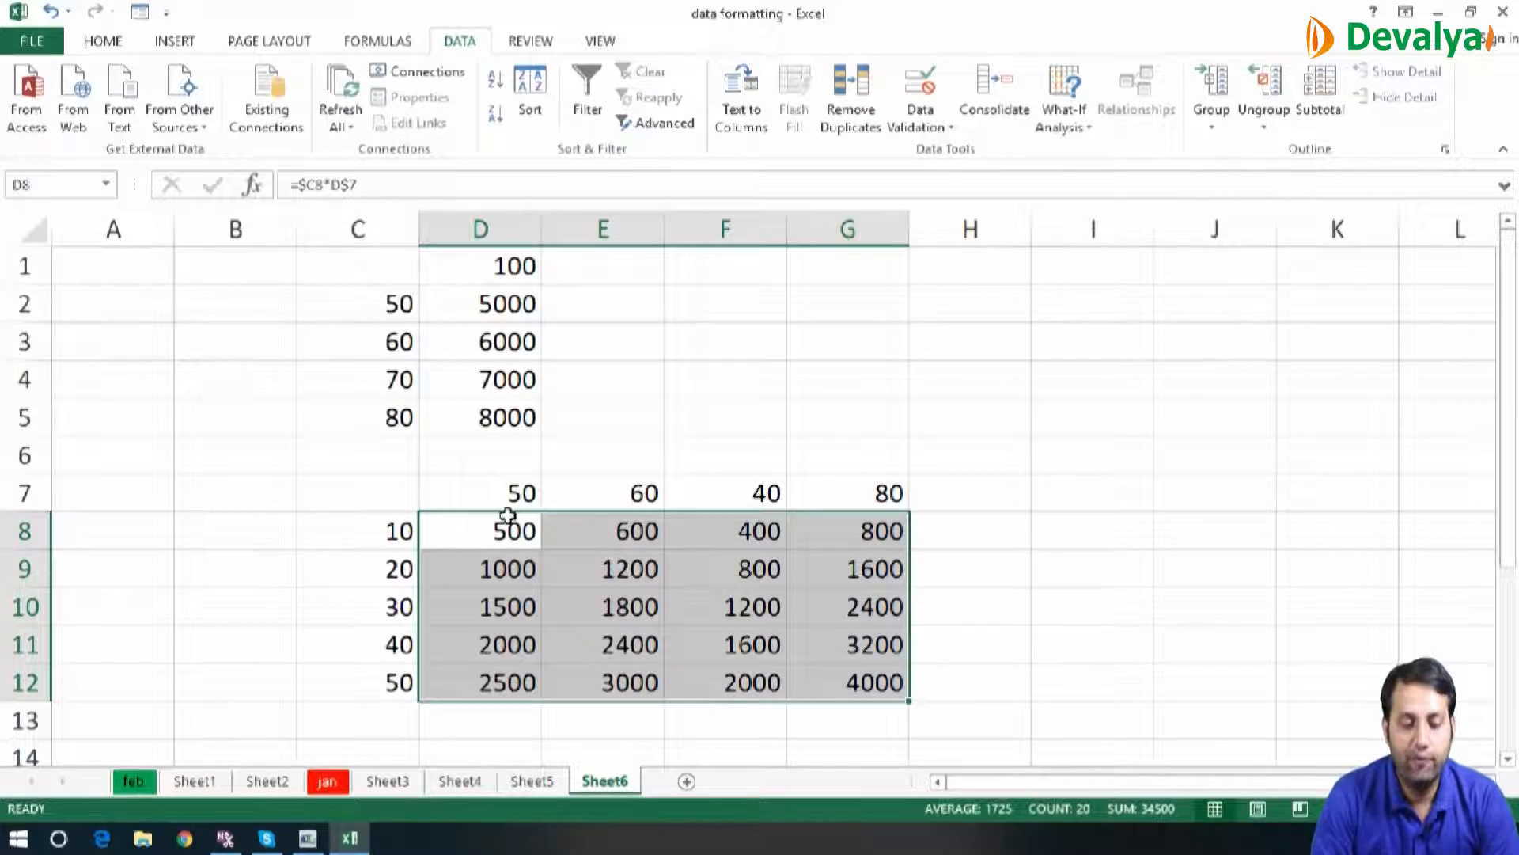
Clear the results in D8:G12 and enter 500 in corner cell C7 as a constant
key(Delete)
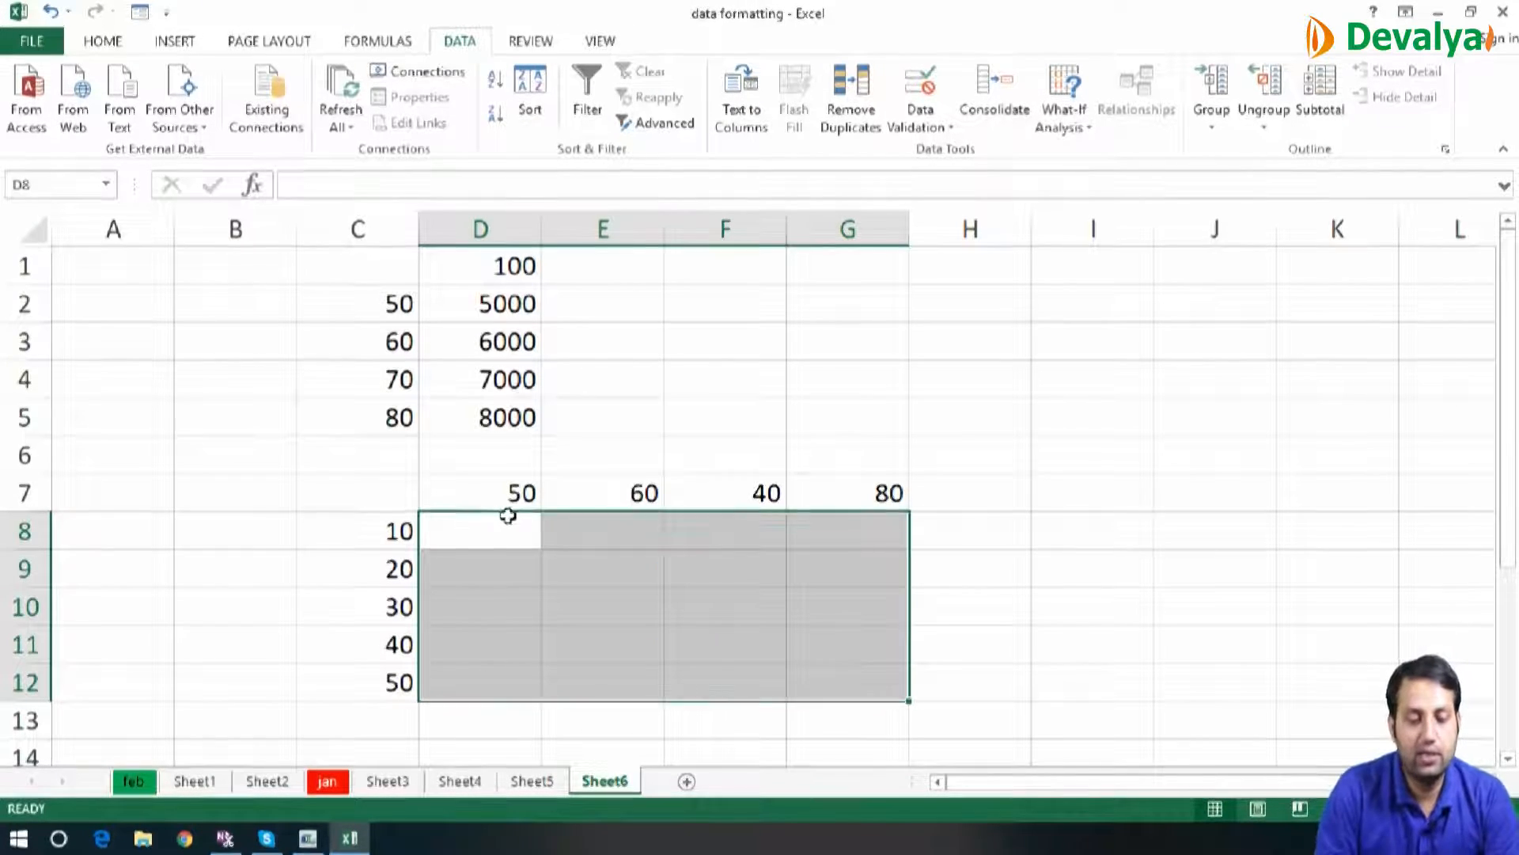
click(383, 493)
text(500)
click(514, 609)
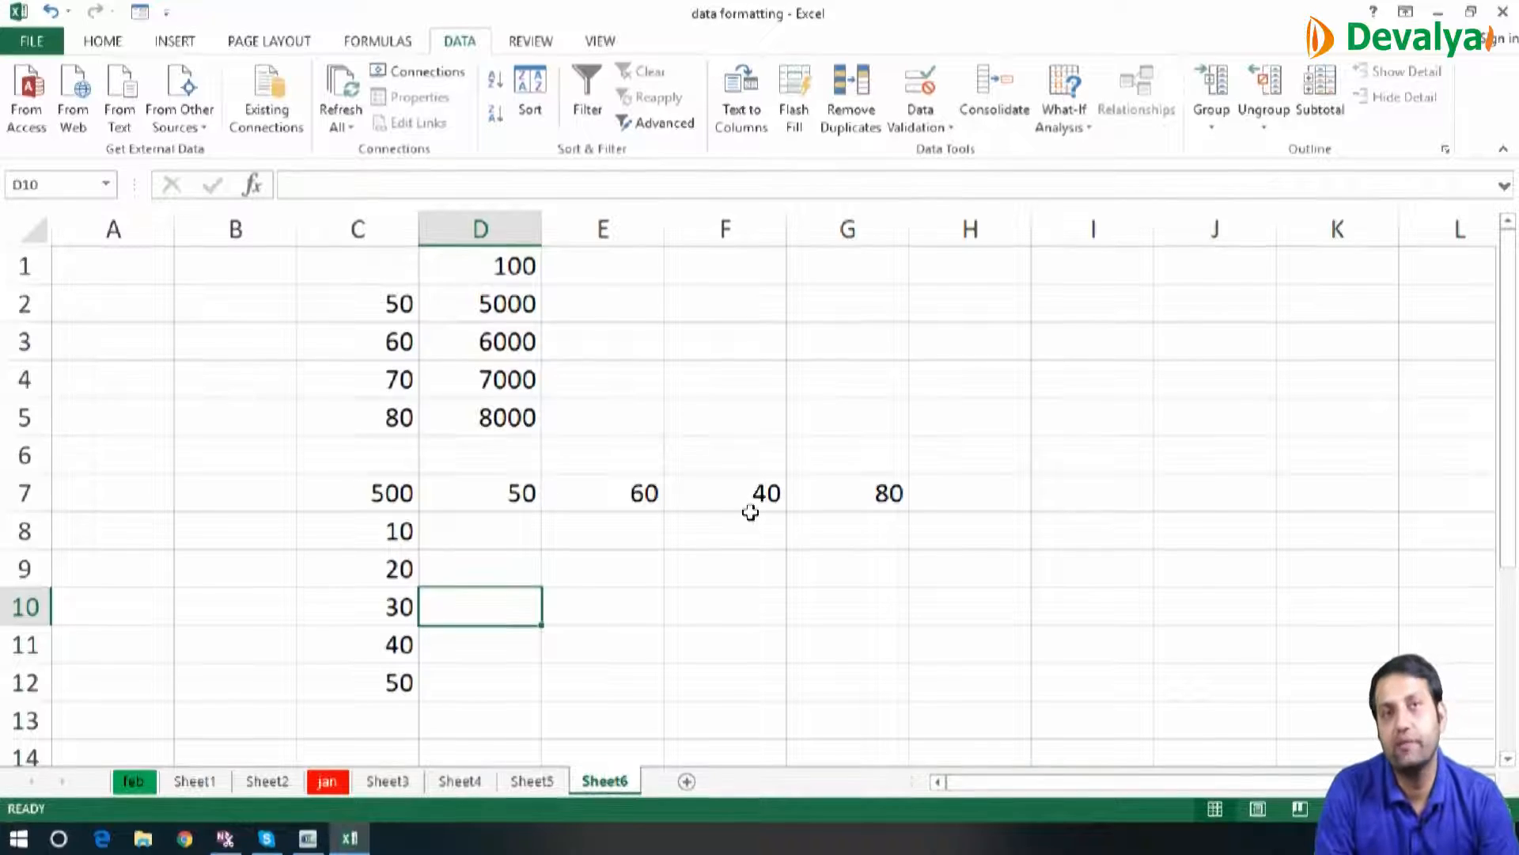
Enter the formula =$C8*D$7+$C$7 in D8, combining mixed references with an absolute reference to the constant
click(523, 536)
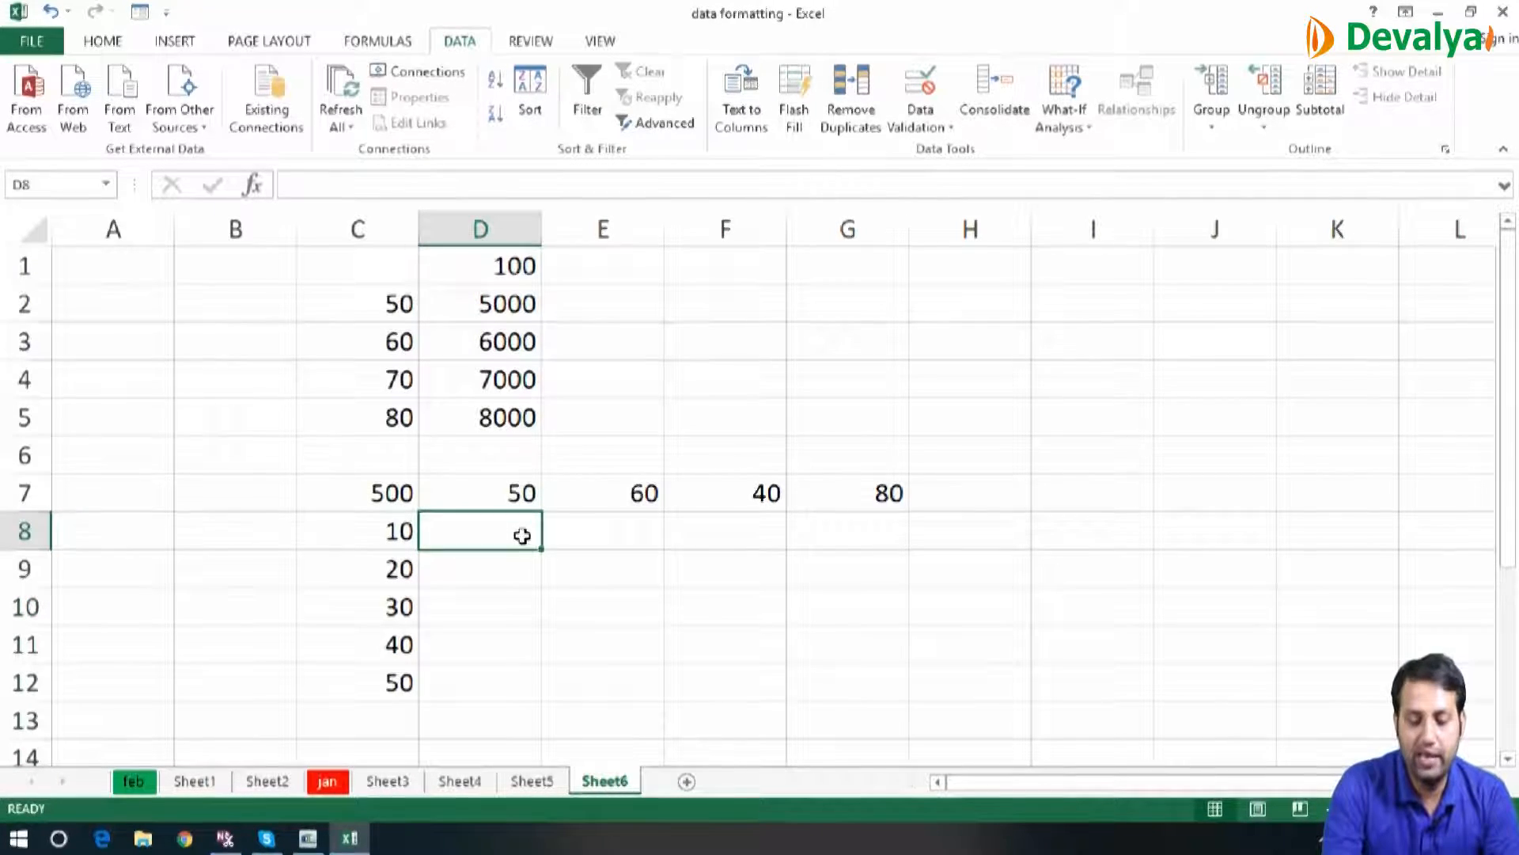
text(=)
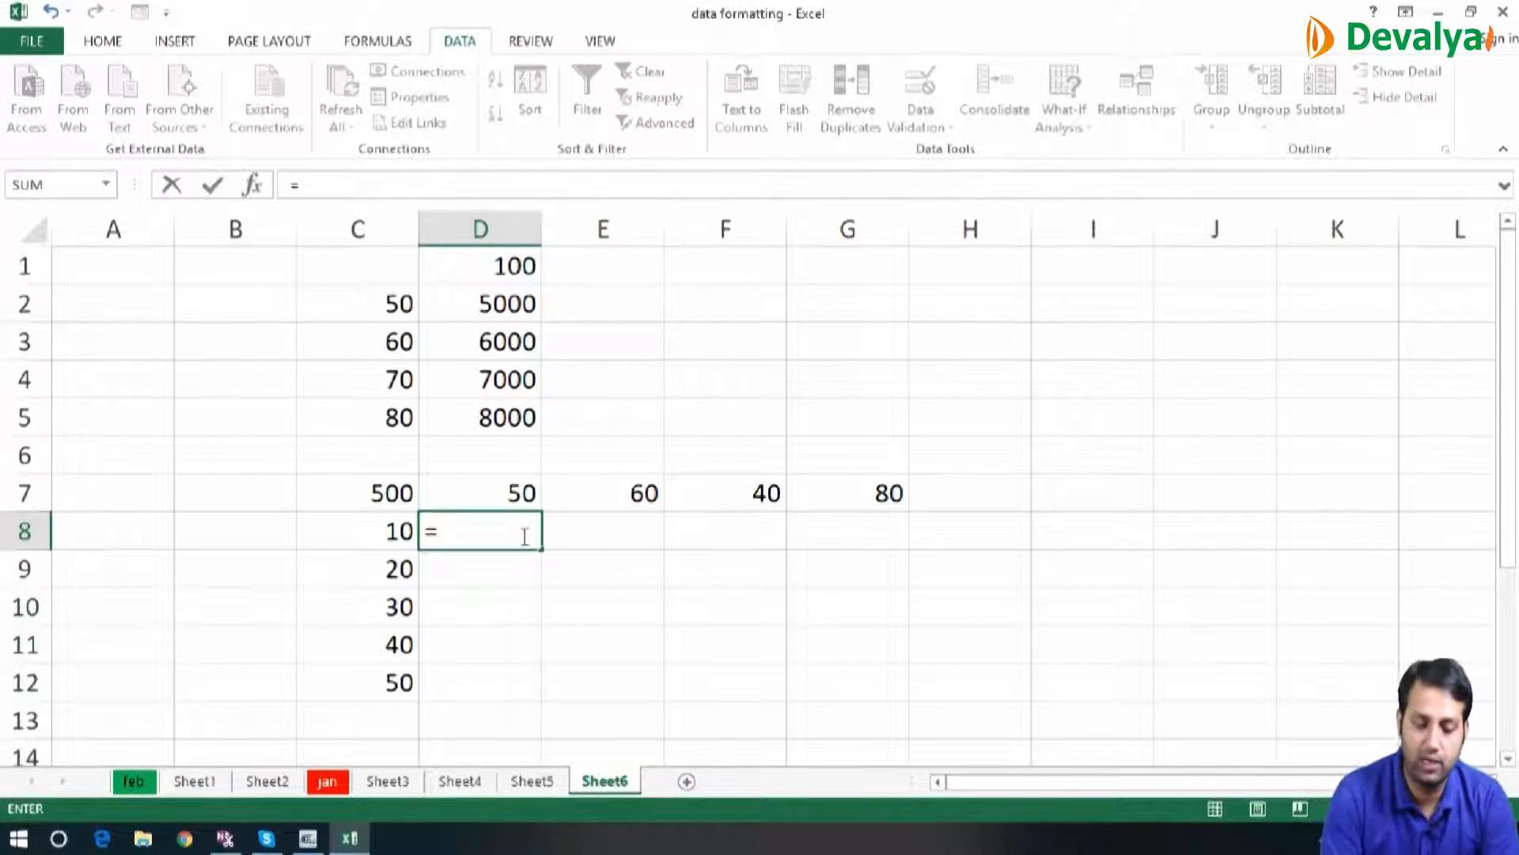
click(361, 530)
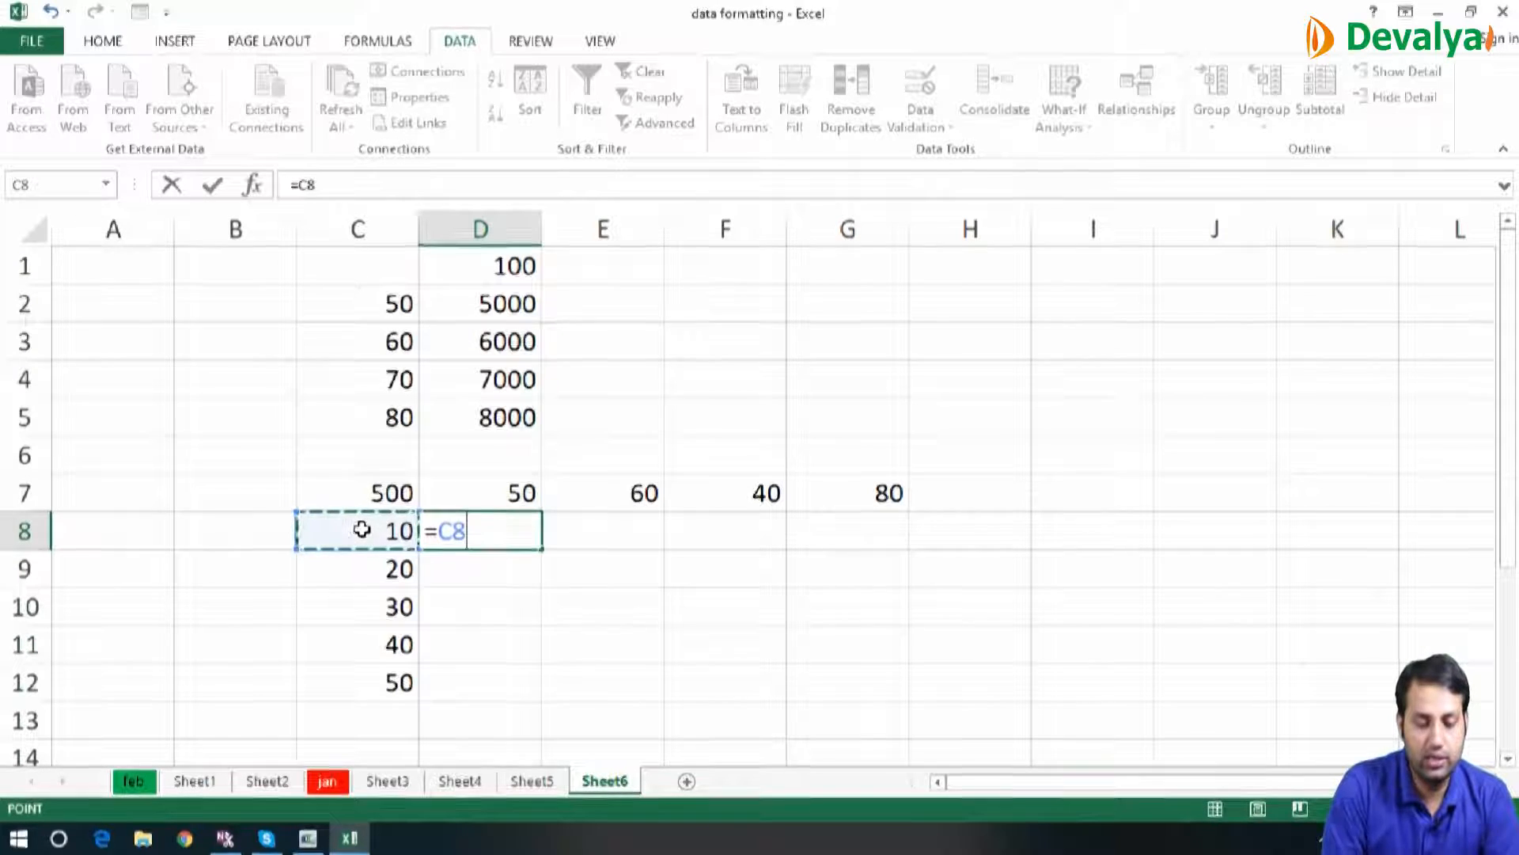
key(F4)
key(F4)
key(F4)
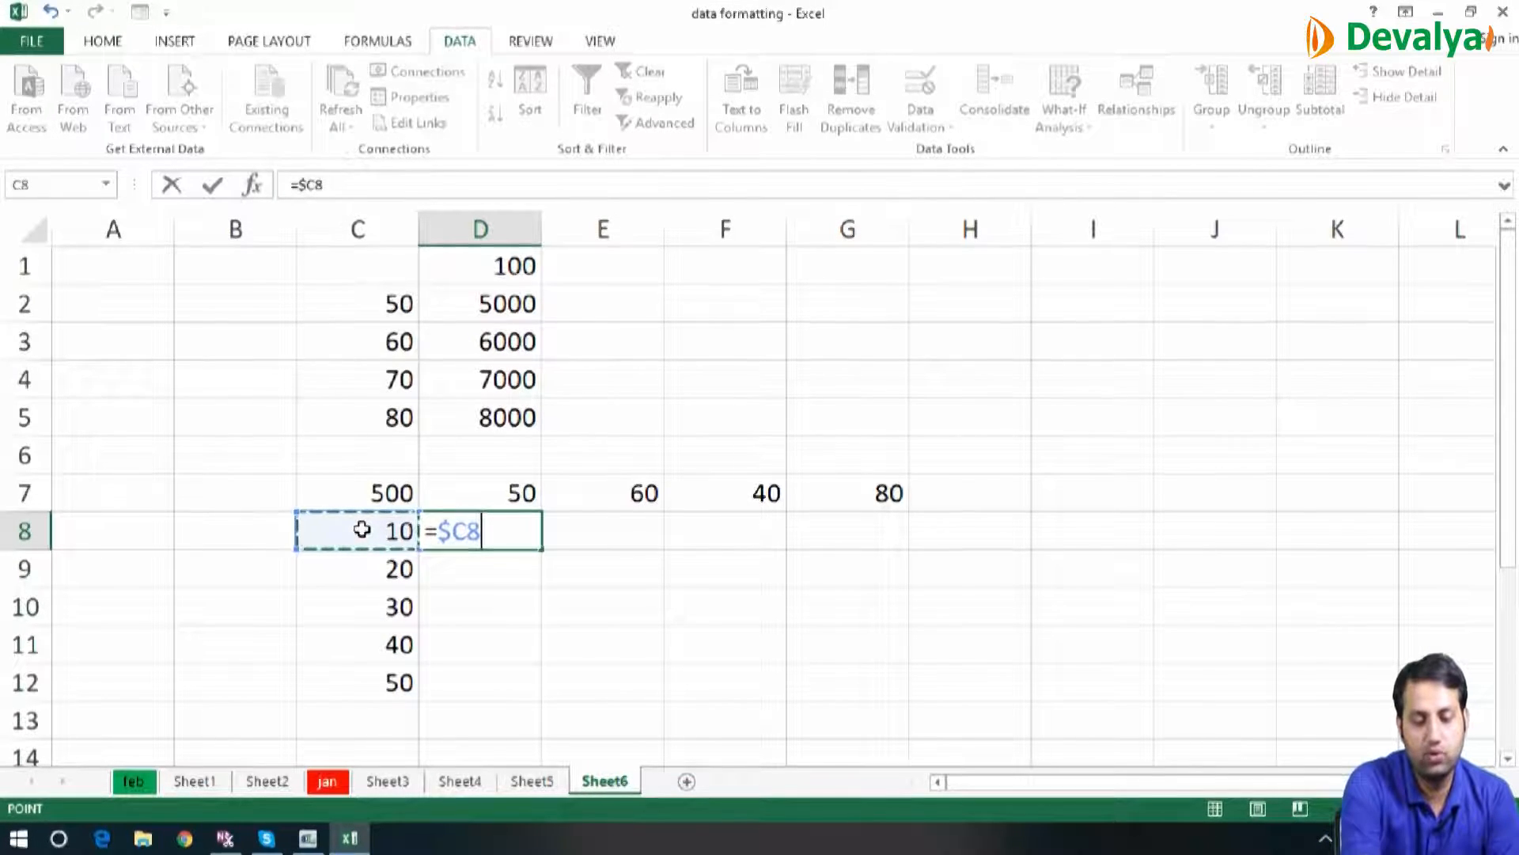
text(*)
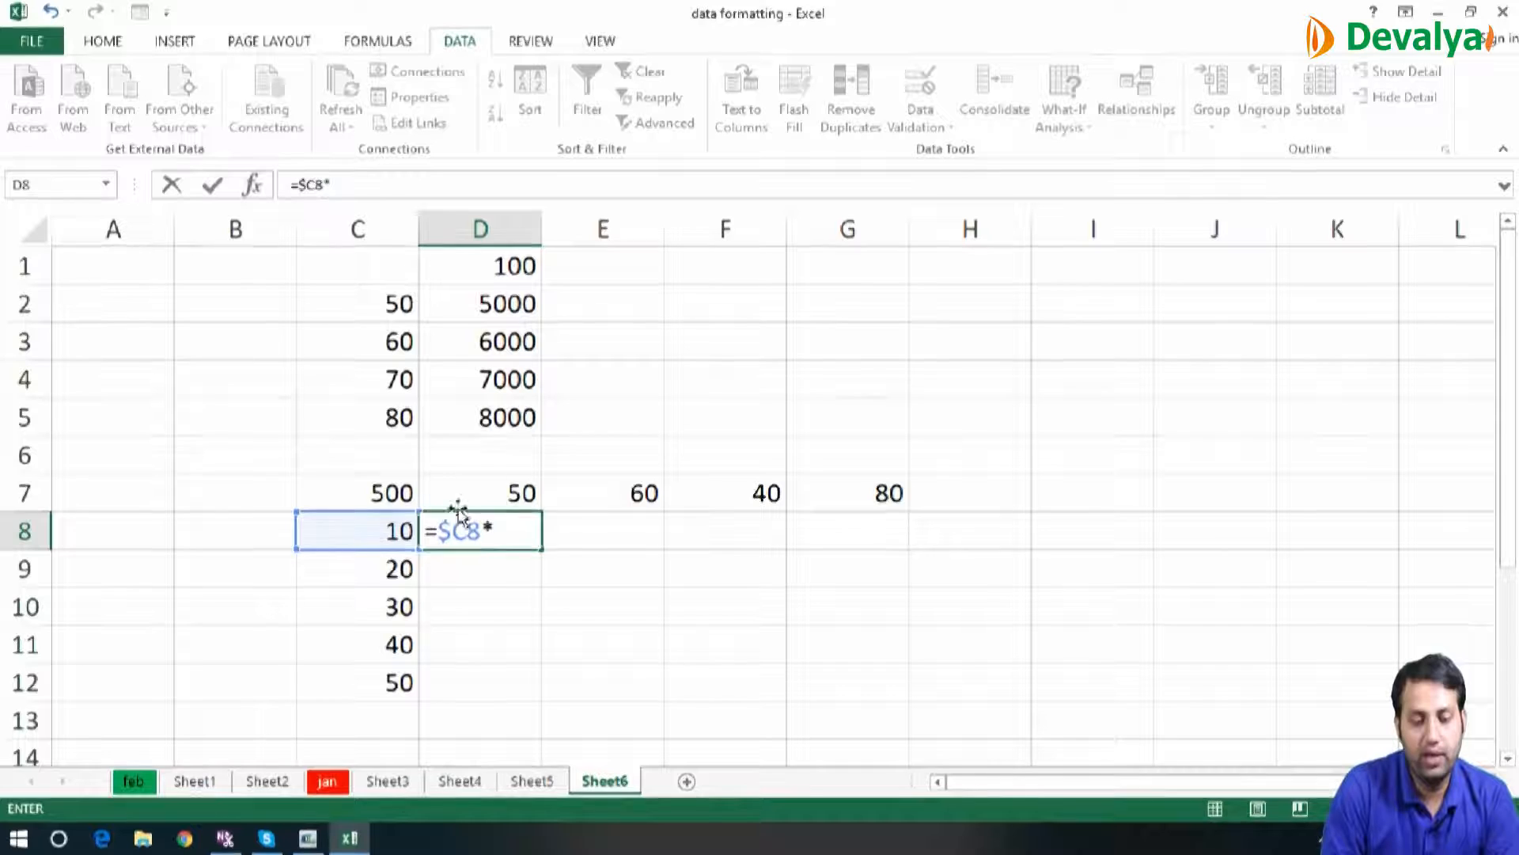
click(500, 486)
key(F4)
key(F4)
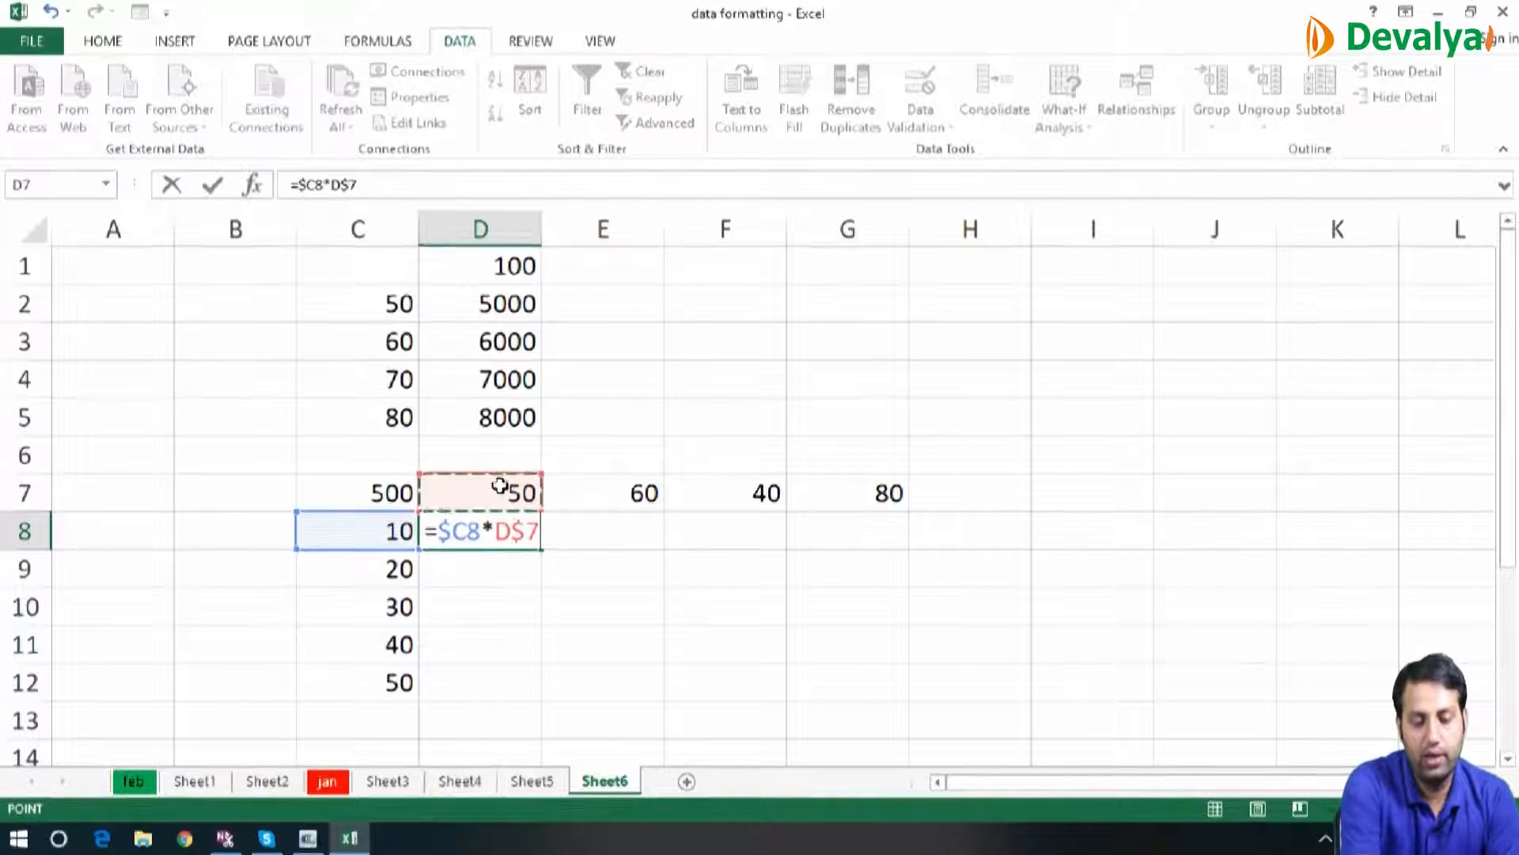
text(+)
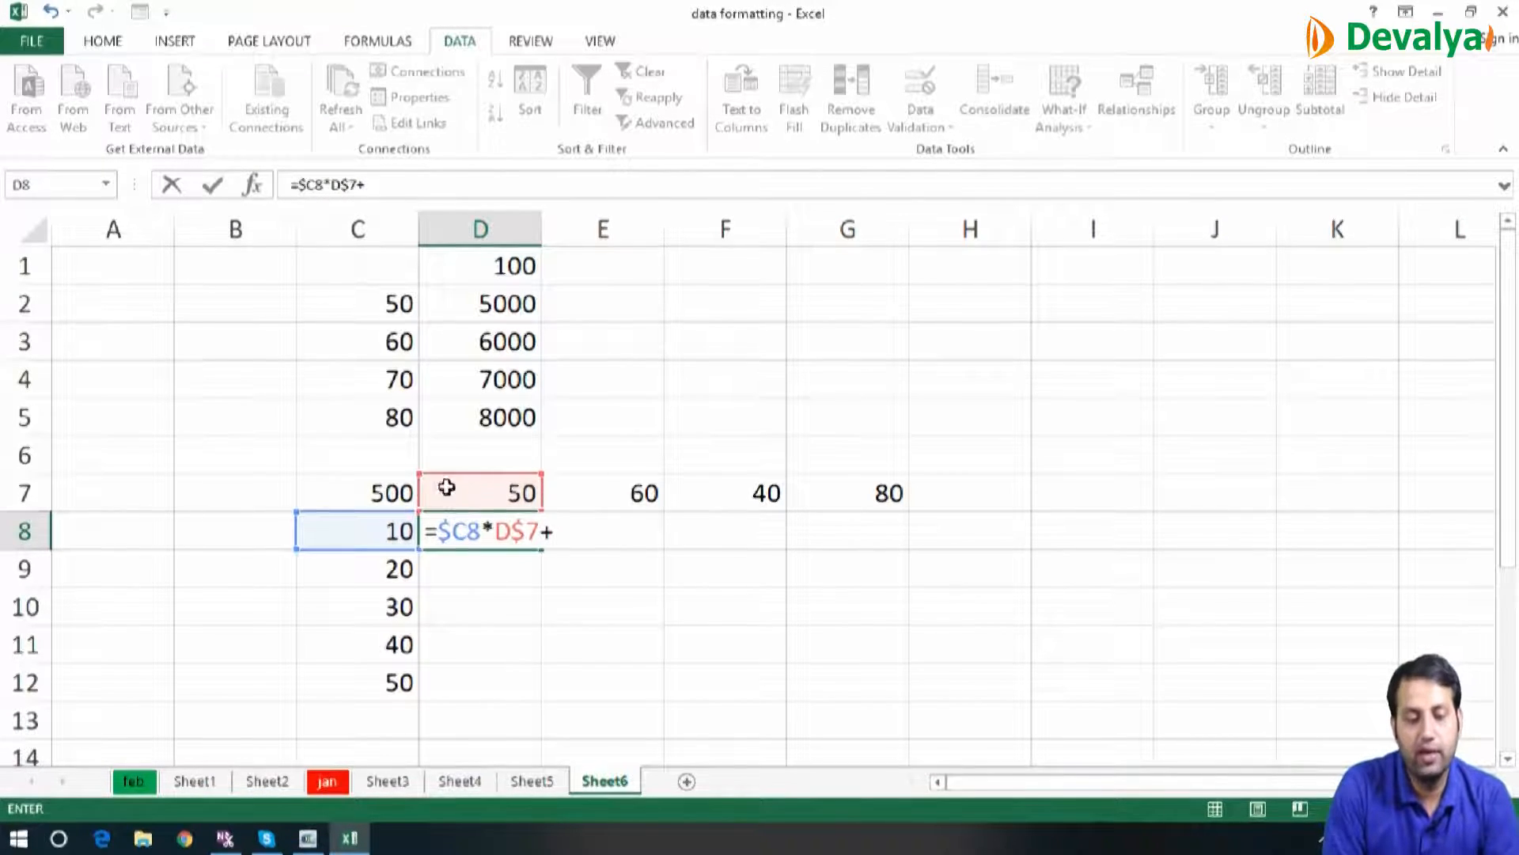
click(354, 501)
key(F4)
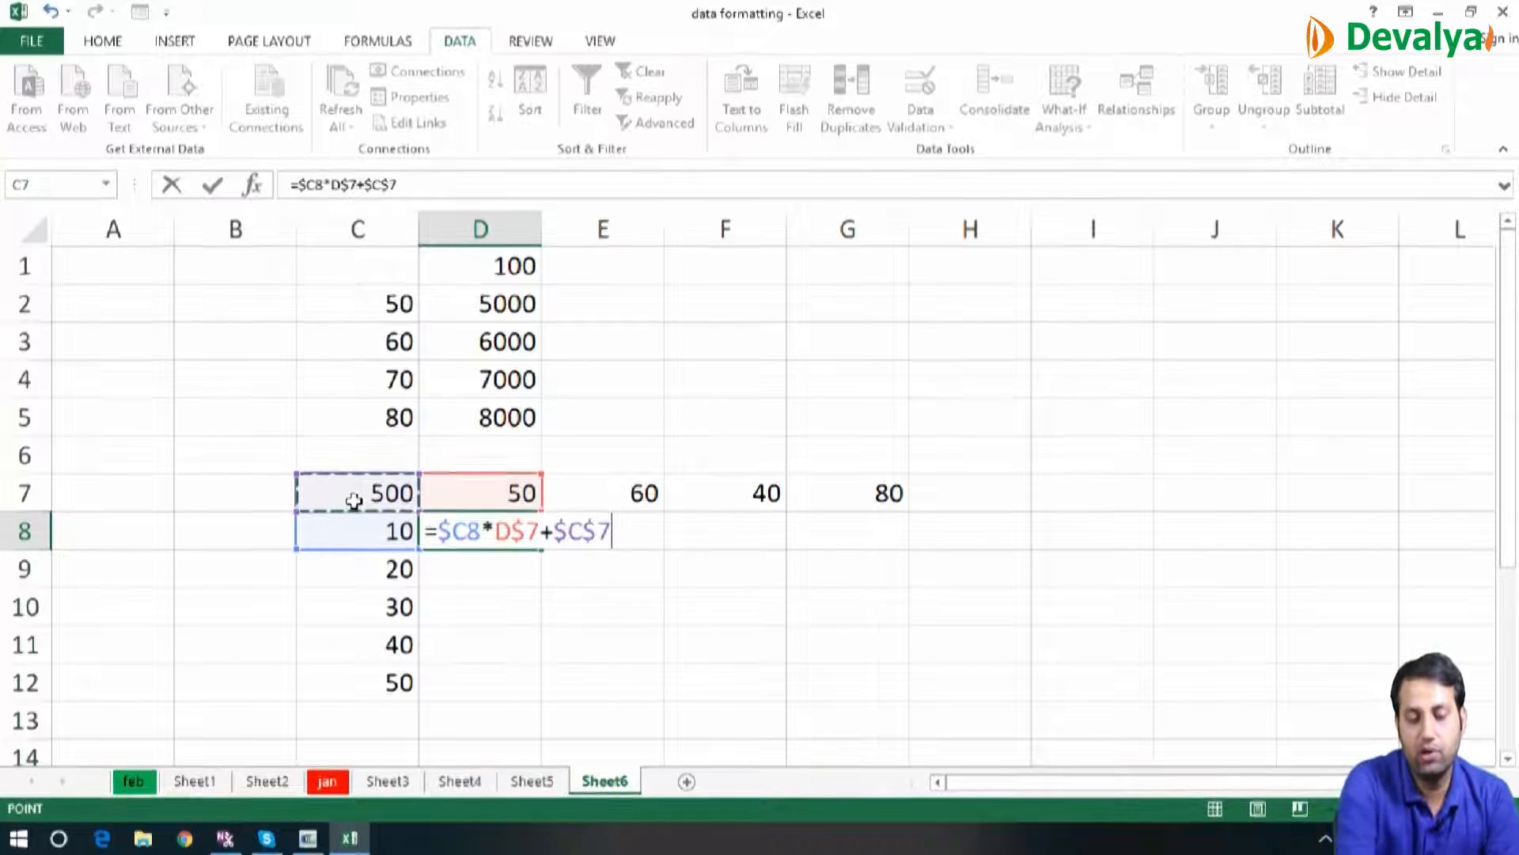
key(Return)
Fill the combined mixed and absolute formula from D8 down and across D8:G12, then deselect the range
key(Up)
key(shift+Down)
key(shift+Down)
key(shift+Down)
key(shift+Down)
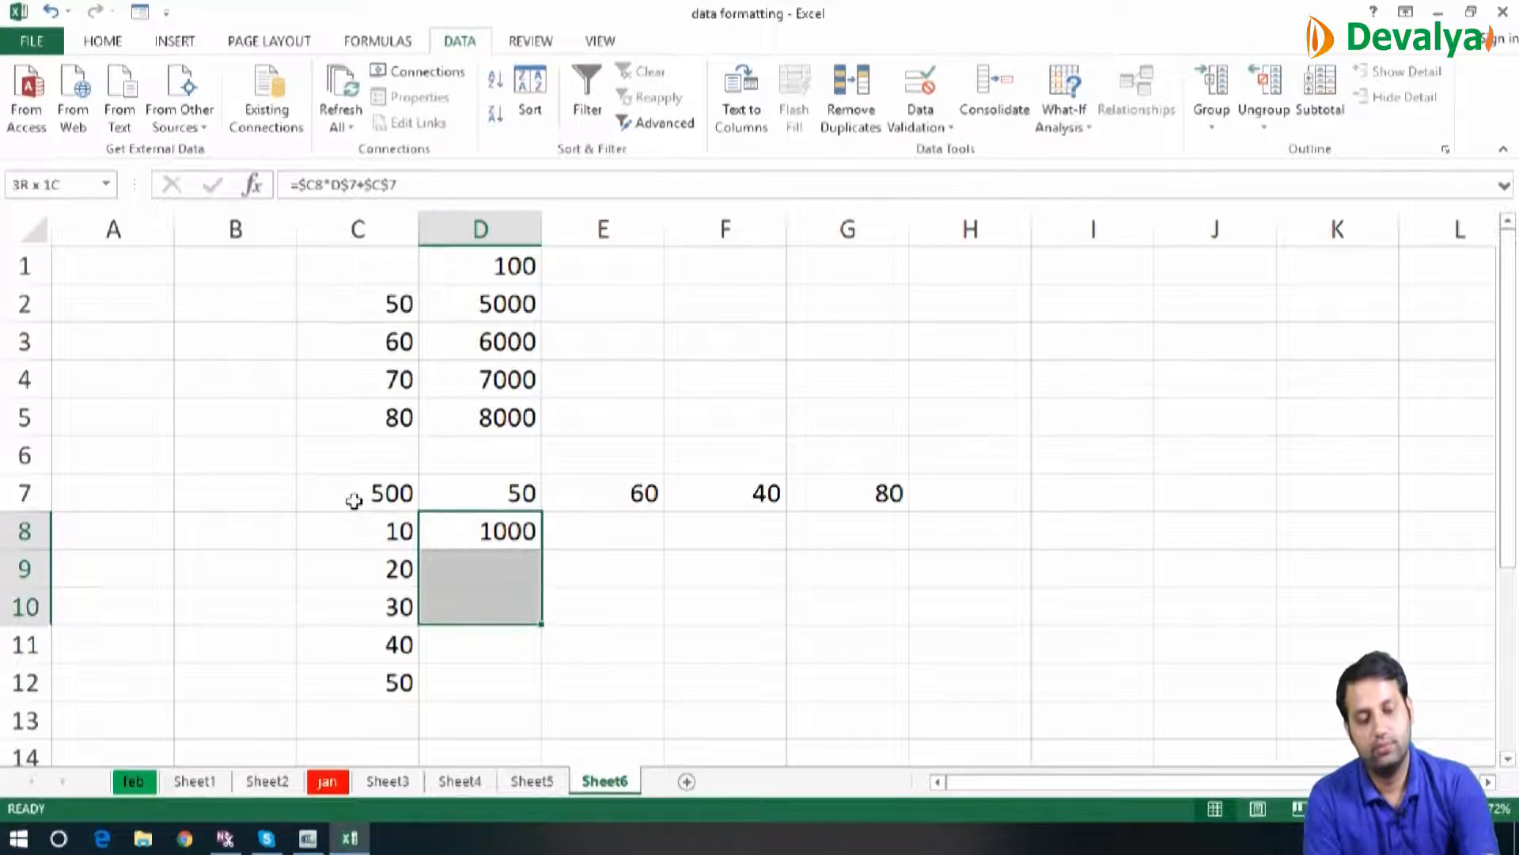
key(shift+Right)
key(shift+Right)
key(shift+Right)
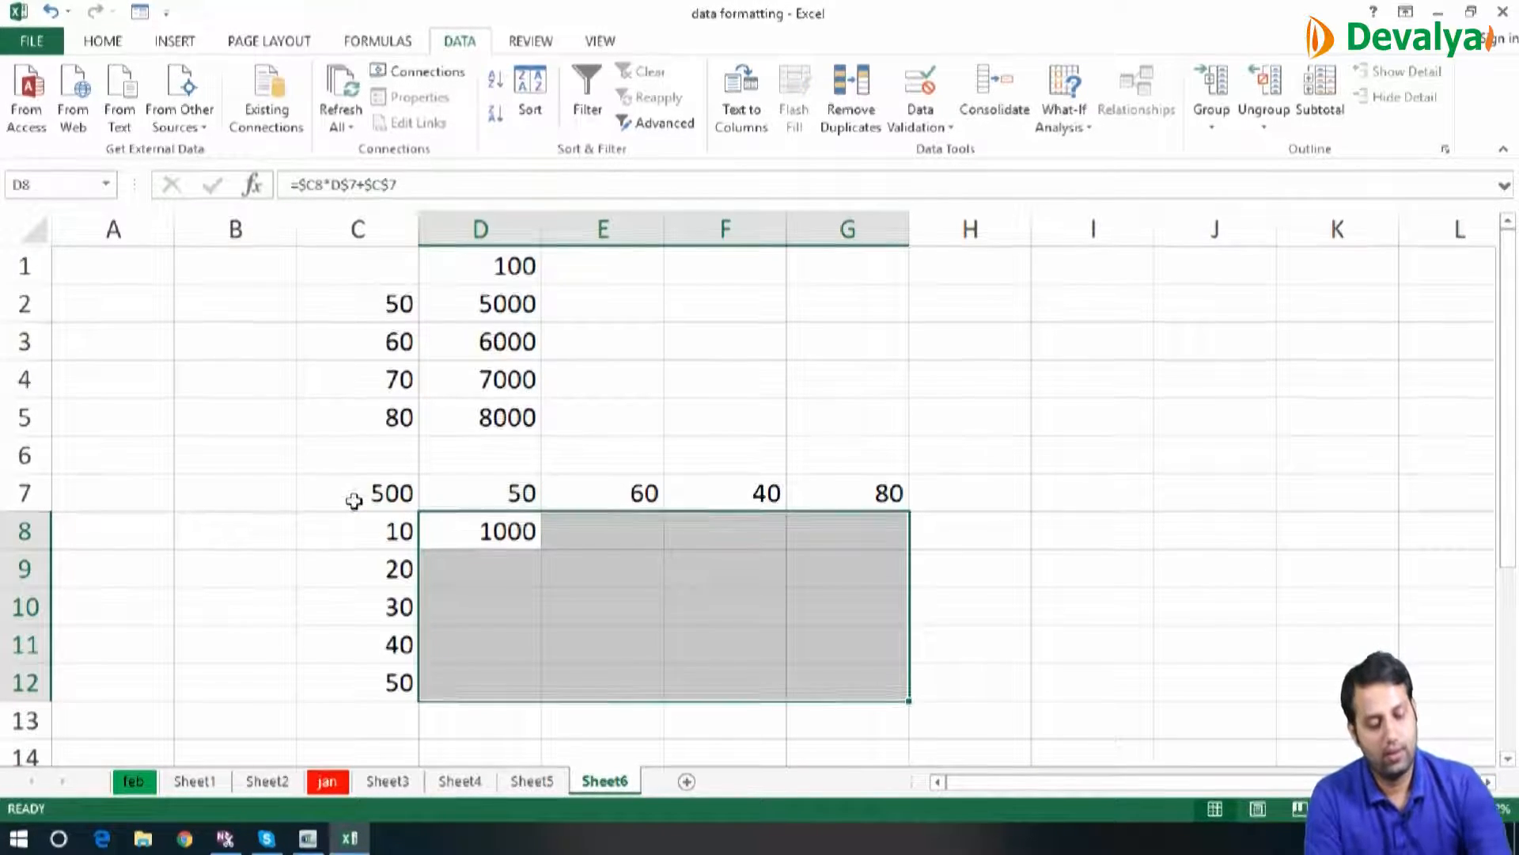
key(ctrl+d)
key(ctrl+r)
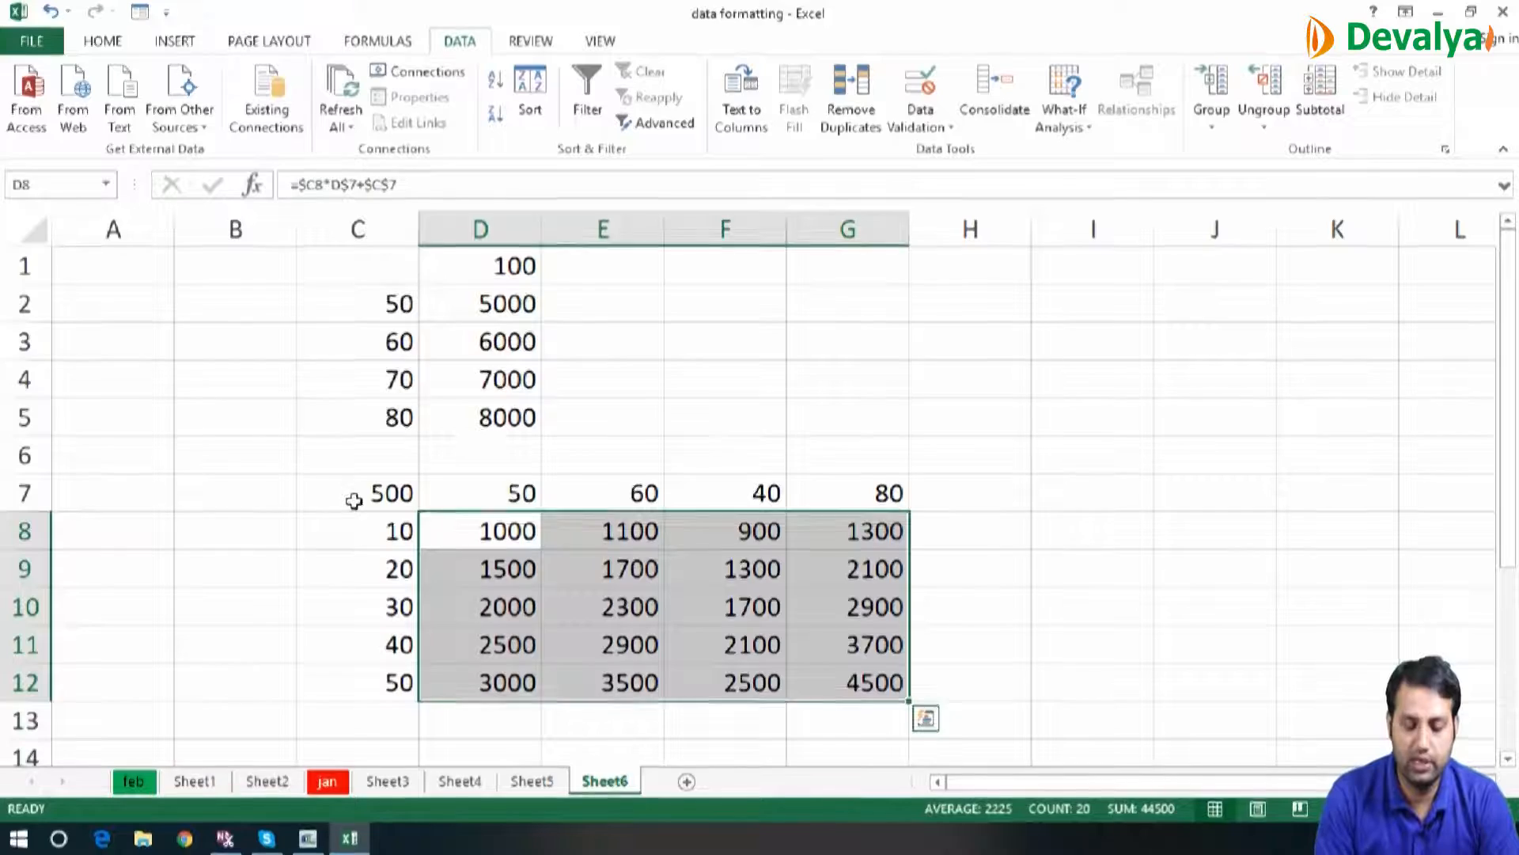
key(Left)
key(Left)
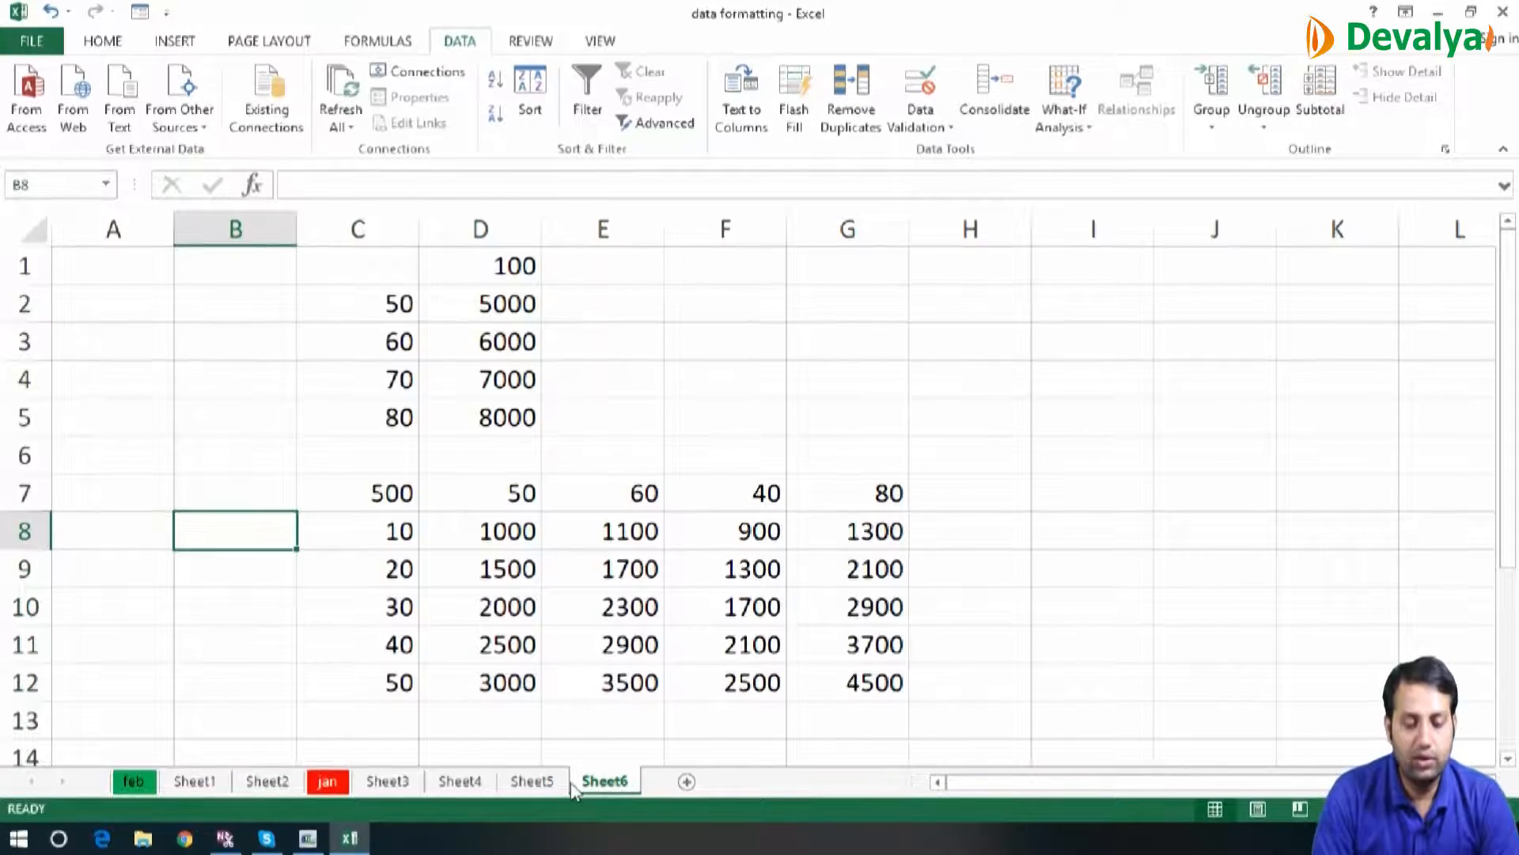
Review the HLOOKUP results on Sheet5, the IFERROR lookup on Sheet4 and the employee table on Sheet3
click(545, 783)
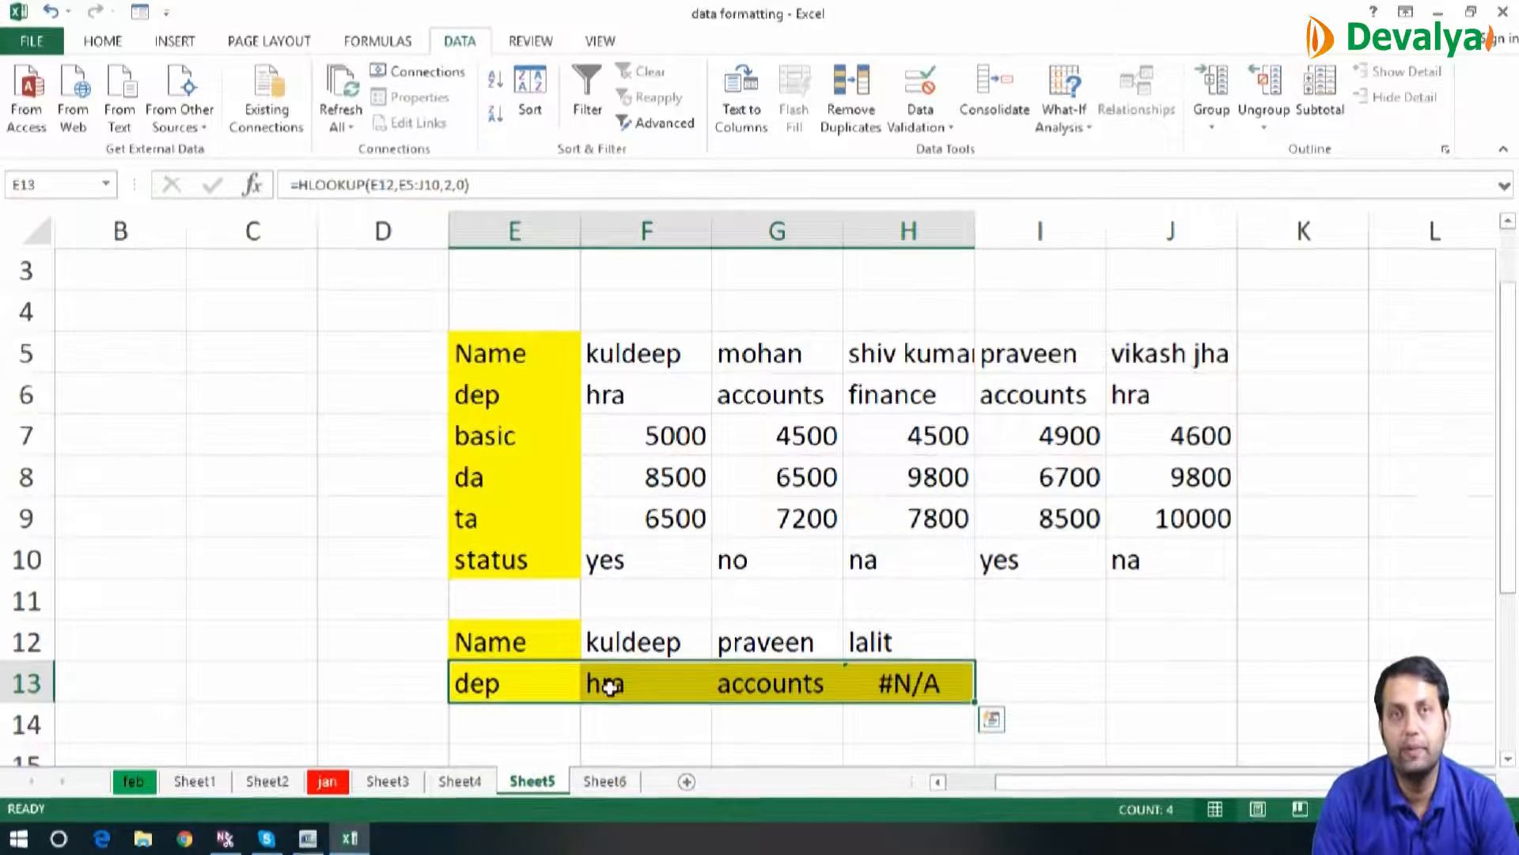
click(476, 782)
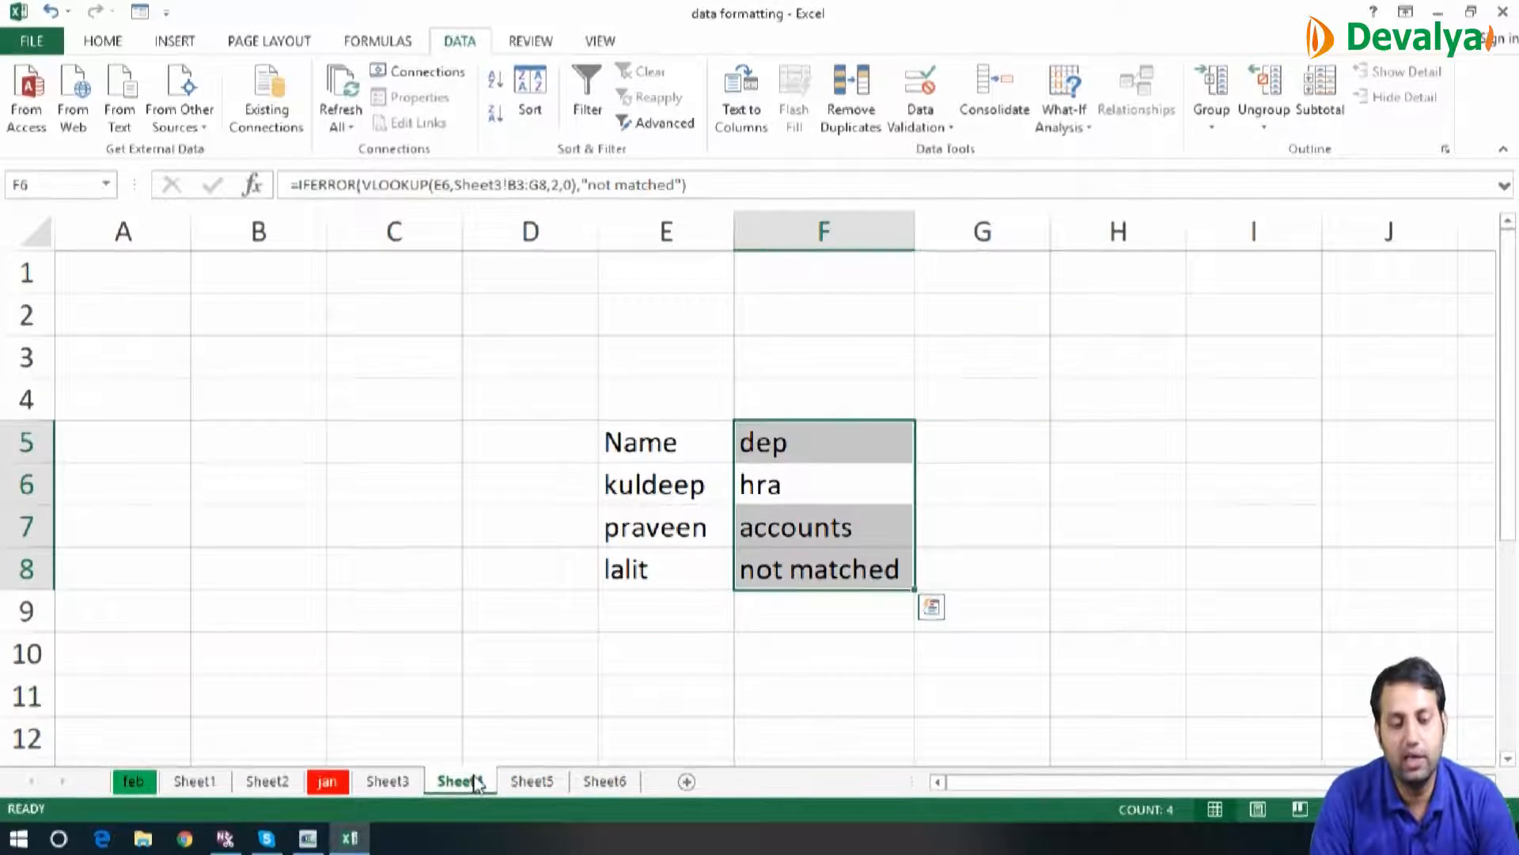
click(404, 785)
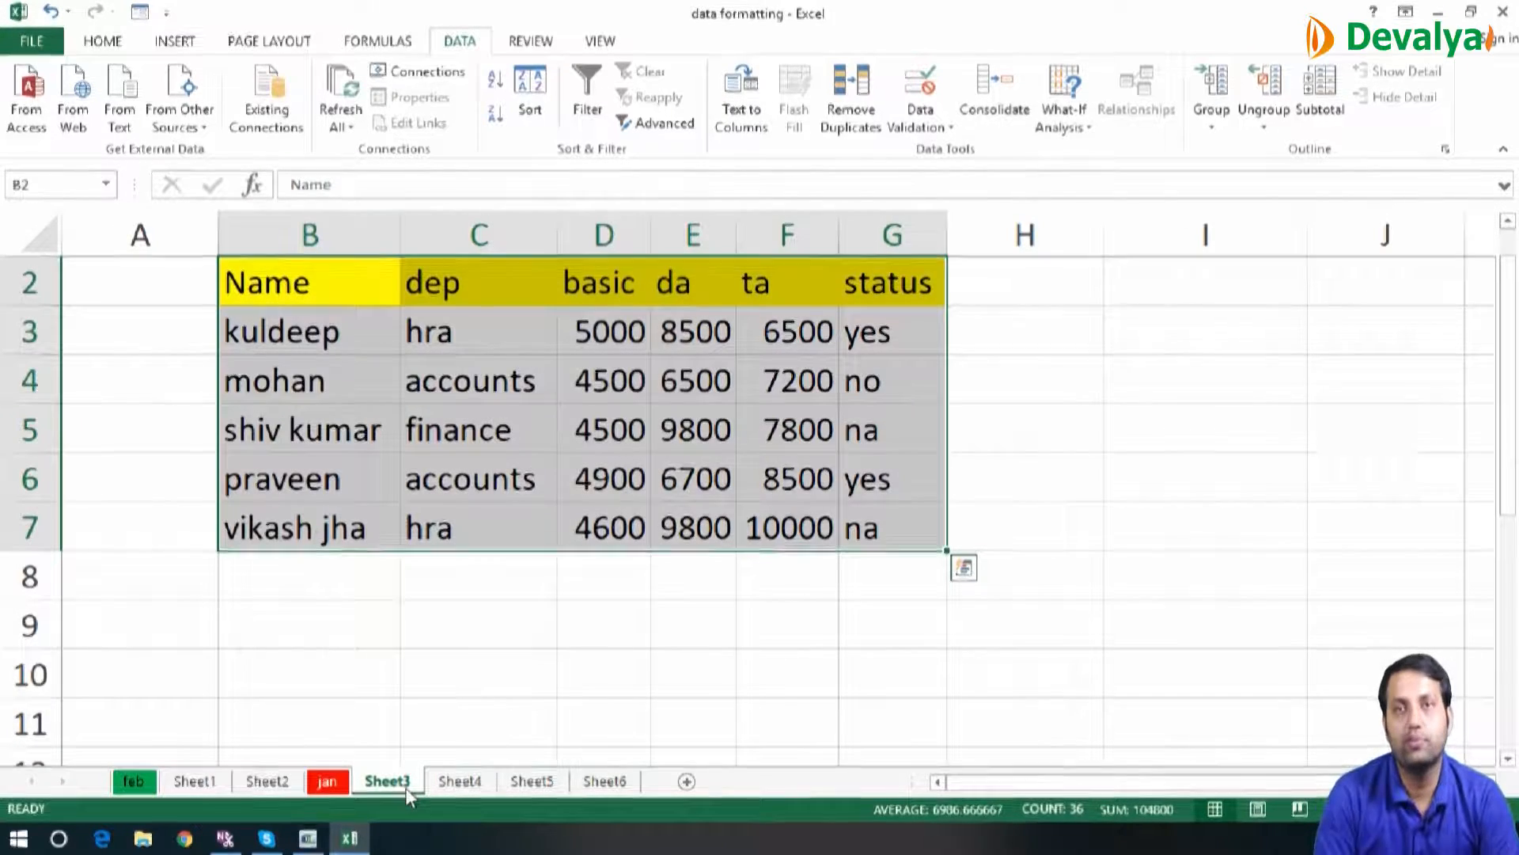